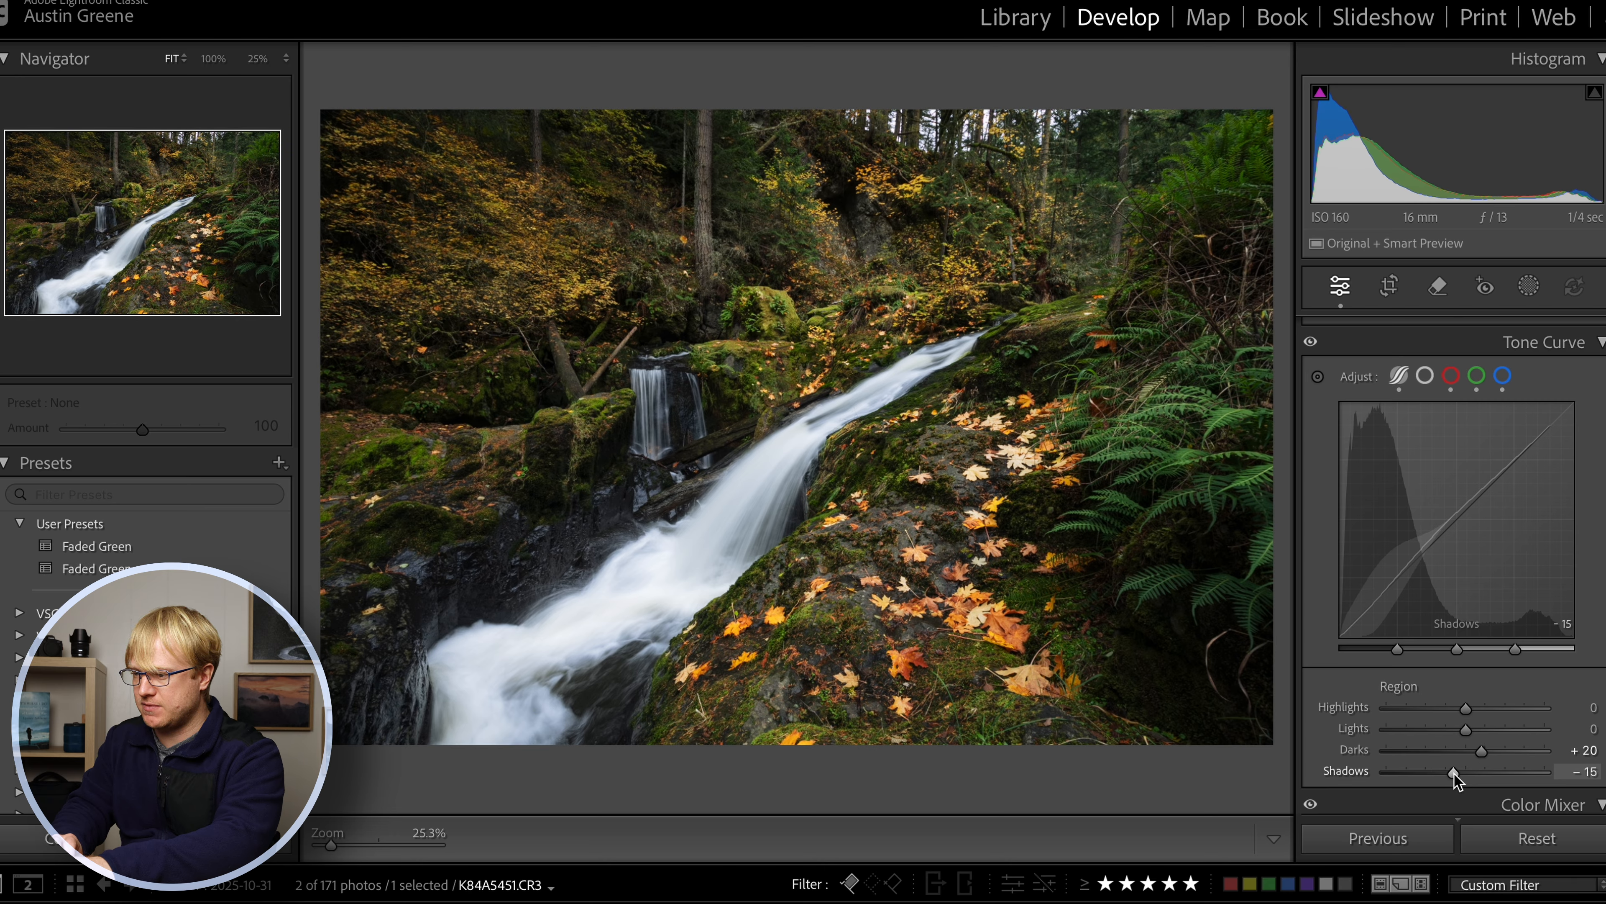
- Set the tone curve's Darks to +15 and Shadows to -20
{"action": "left_click_drag", "start_coordinate": [1482, 753], "coordinate": [1449, 759]}
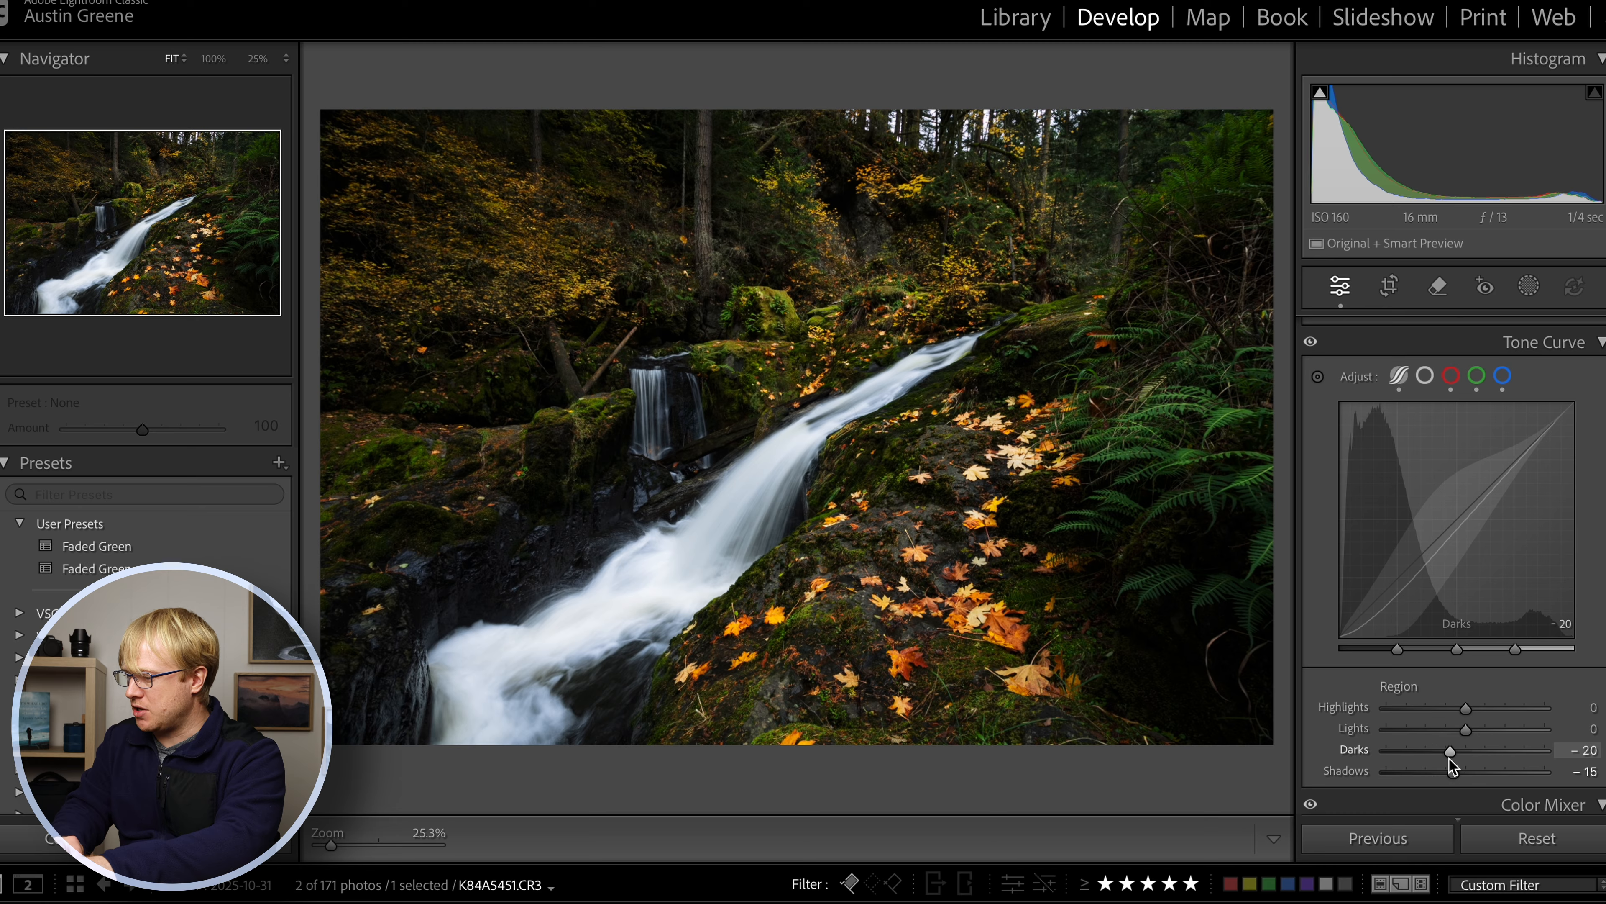
{"action": "left_click_drag", "start_coordinate": [1449, 755], "coordinate": [1476, 763]}
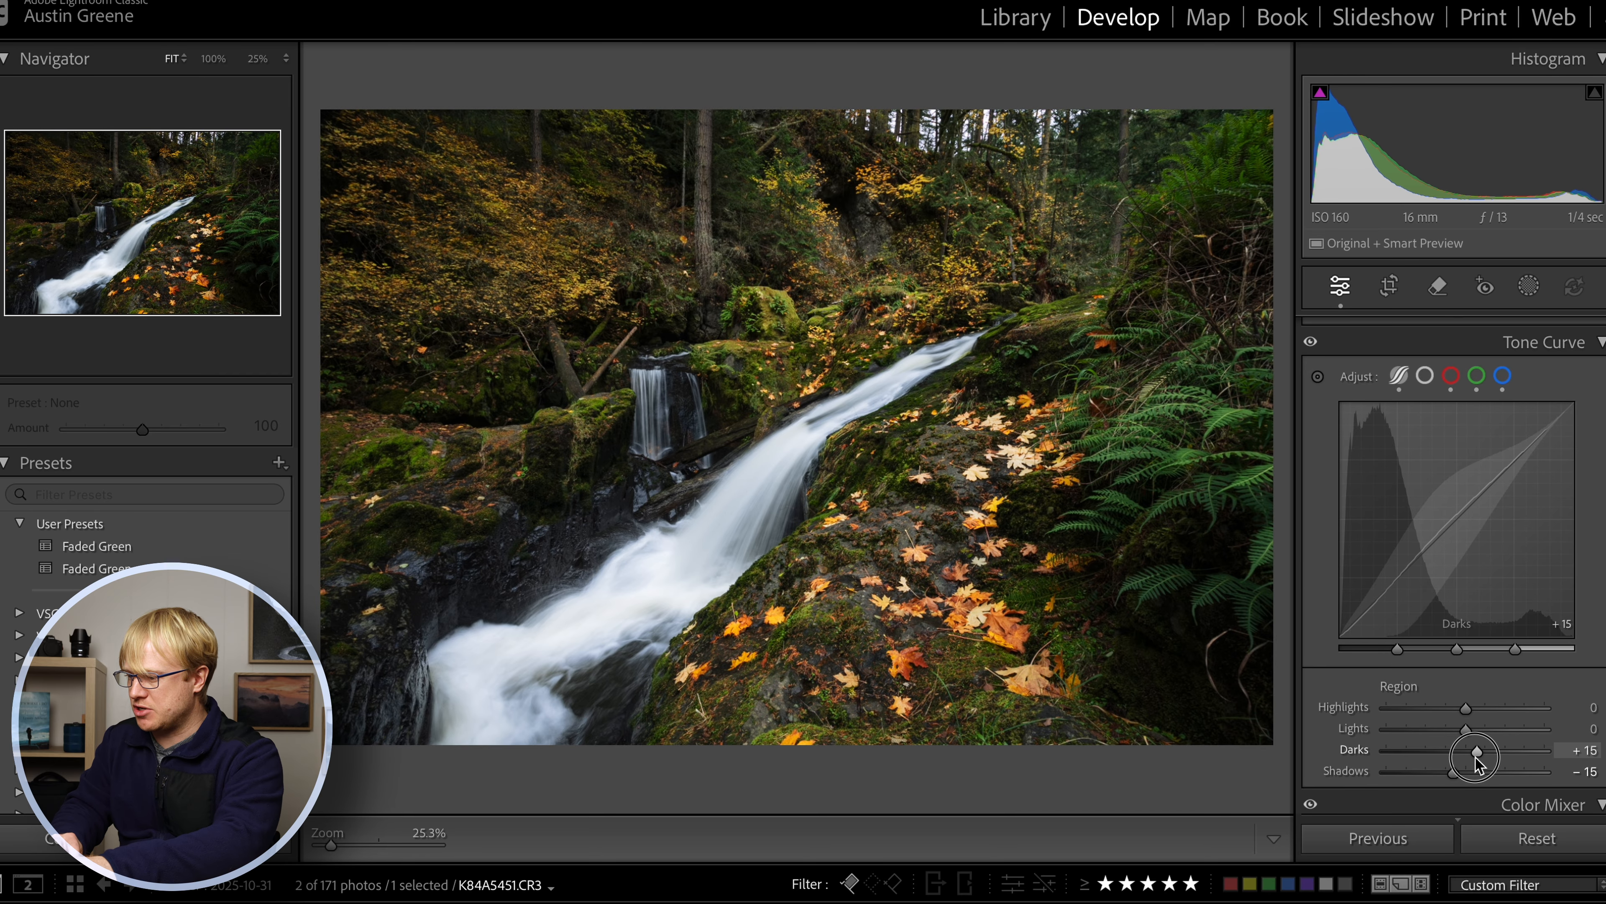
{"action": "left_click_drag", "start_coordinate": [1453, 778], "coordinate": [1447, 778]}
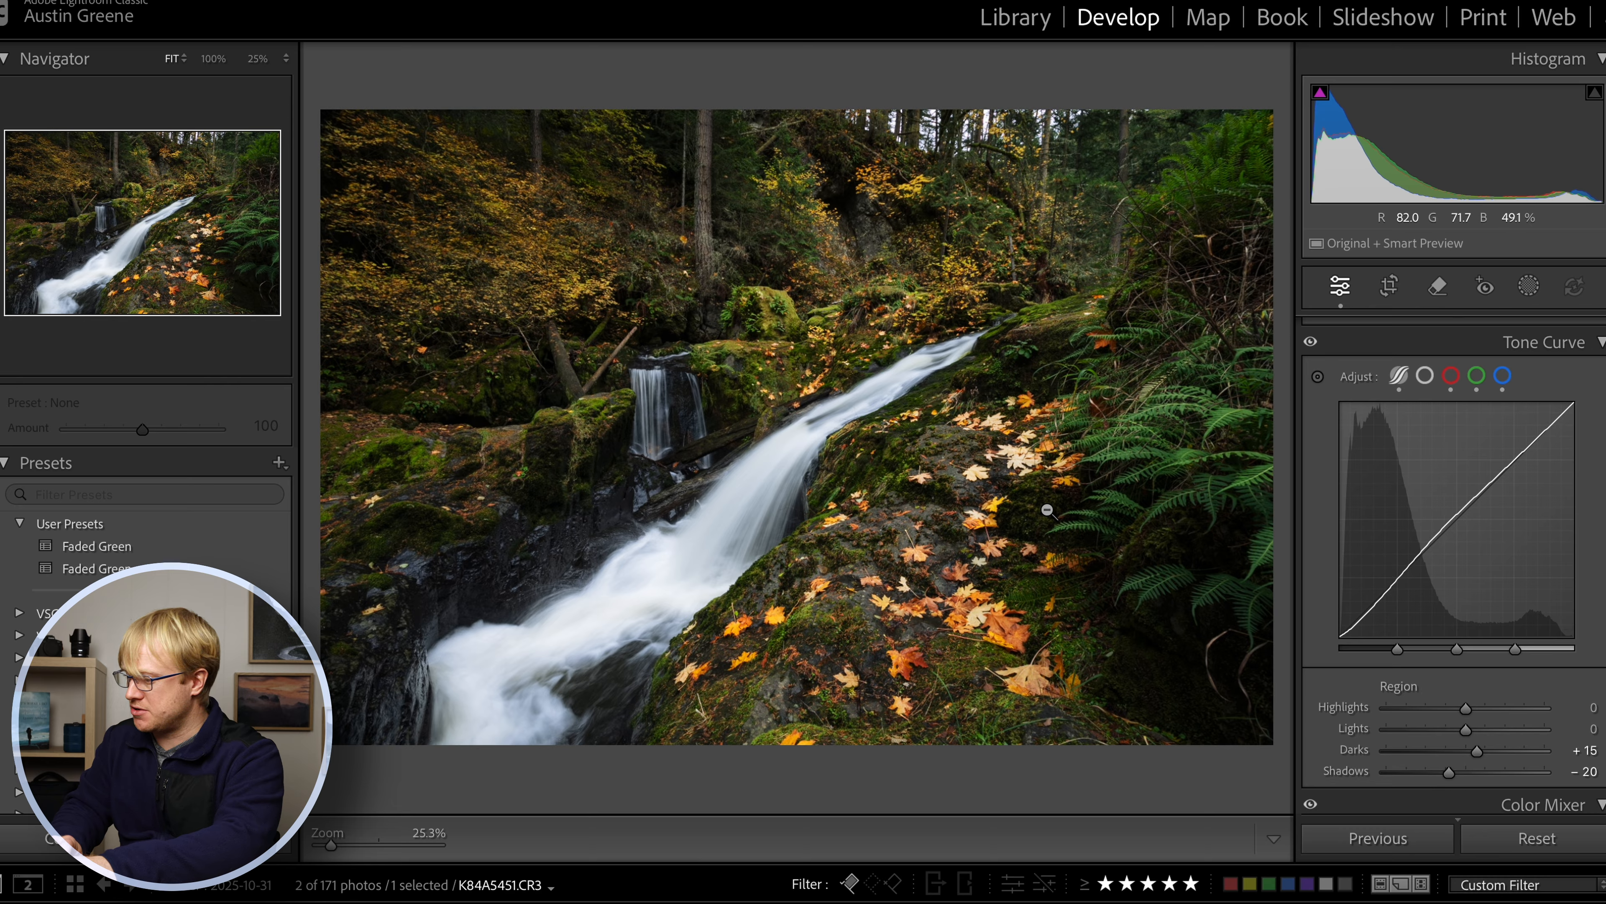
- Set the tone curve's Lights to +7 and Highlights to +5
{"action": "mouse_move", "coordinate": [1466, 730]}
{"action": "left_mouse_down"}
{"action": "mouse_move", "coordinate": [1489, 745]}
{"action": "mouse_move", "coordinate": [1481, 733]}
{"action": "left_mouse_up"}
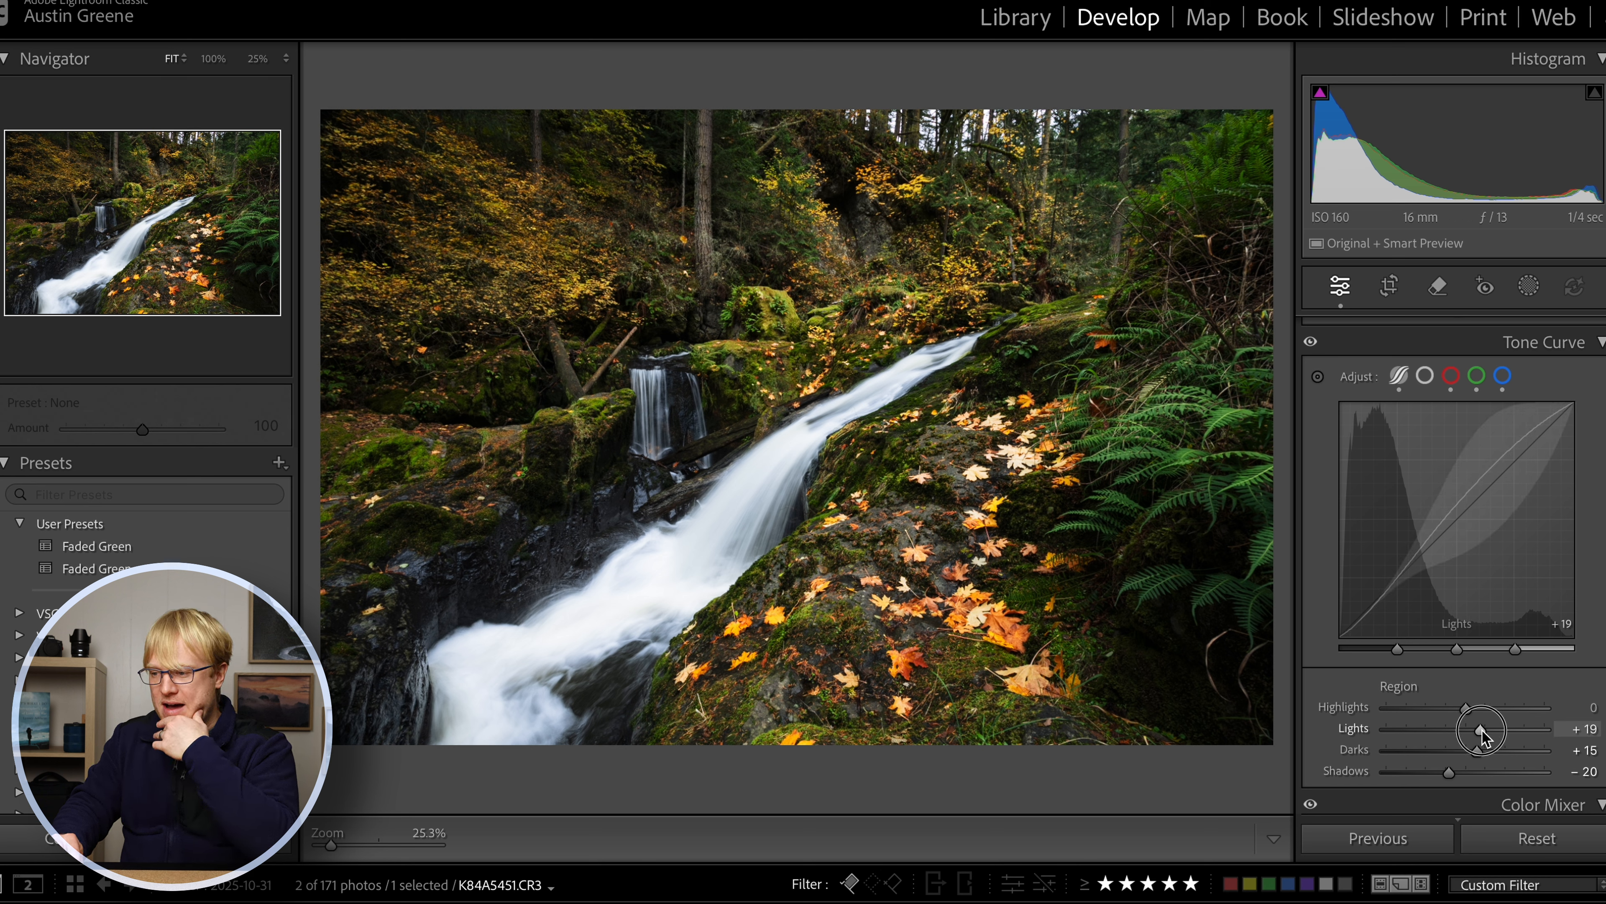
{"action": "left_click_drag", "start_coordinate": [1482, 729], "coordinate": [1449, 729]}
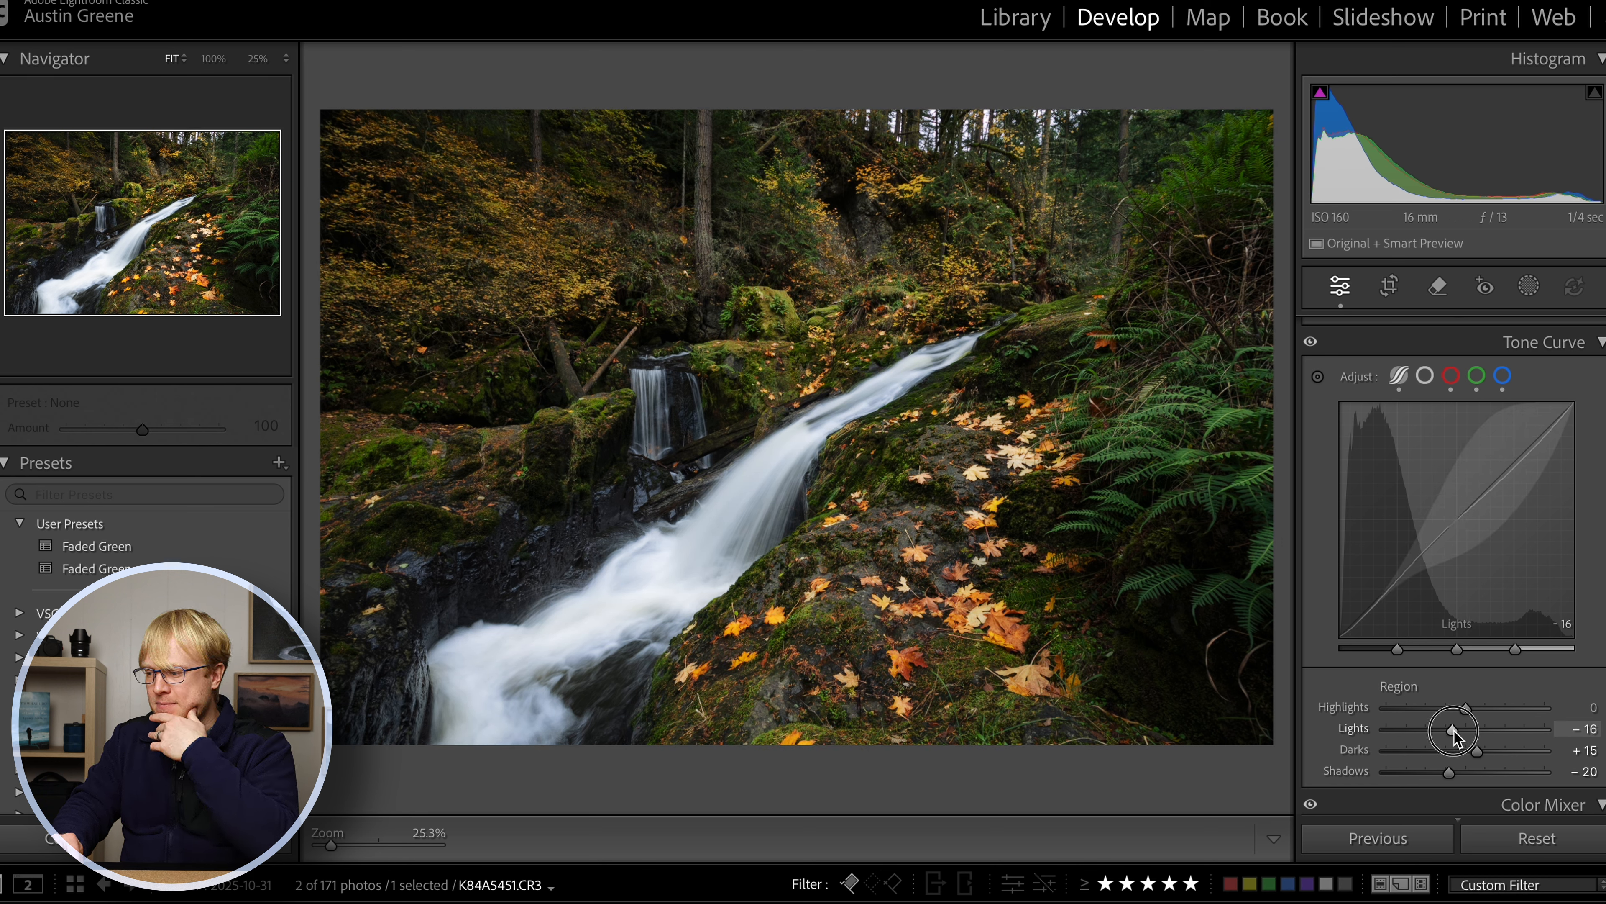
{"action": "left_click_drag", "start_coordinate": [1453, 729], "coordinate": [1462, 734]}
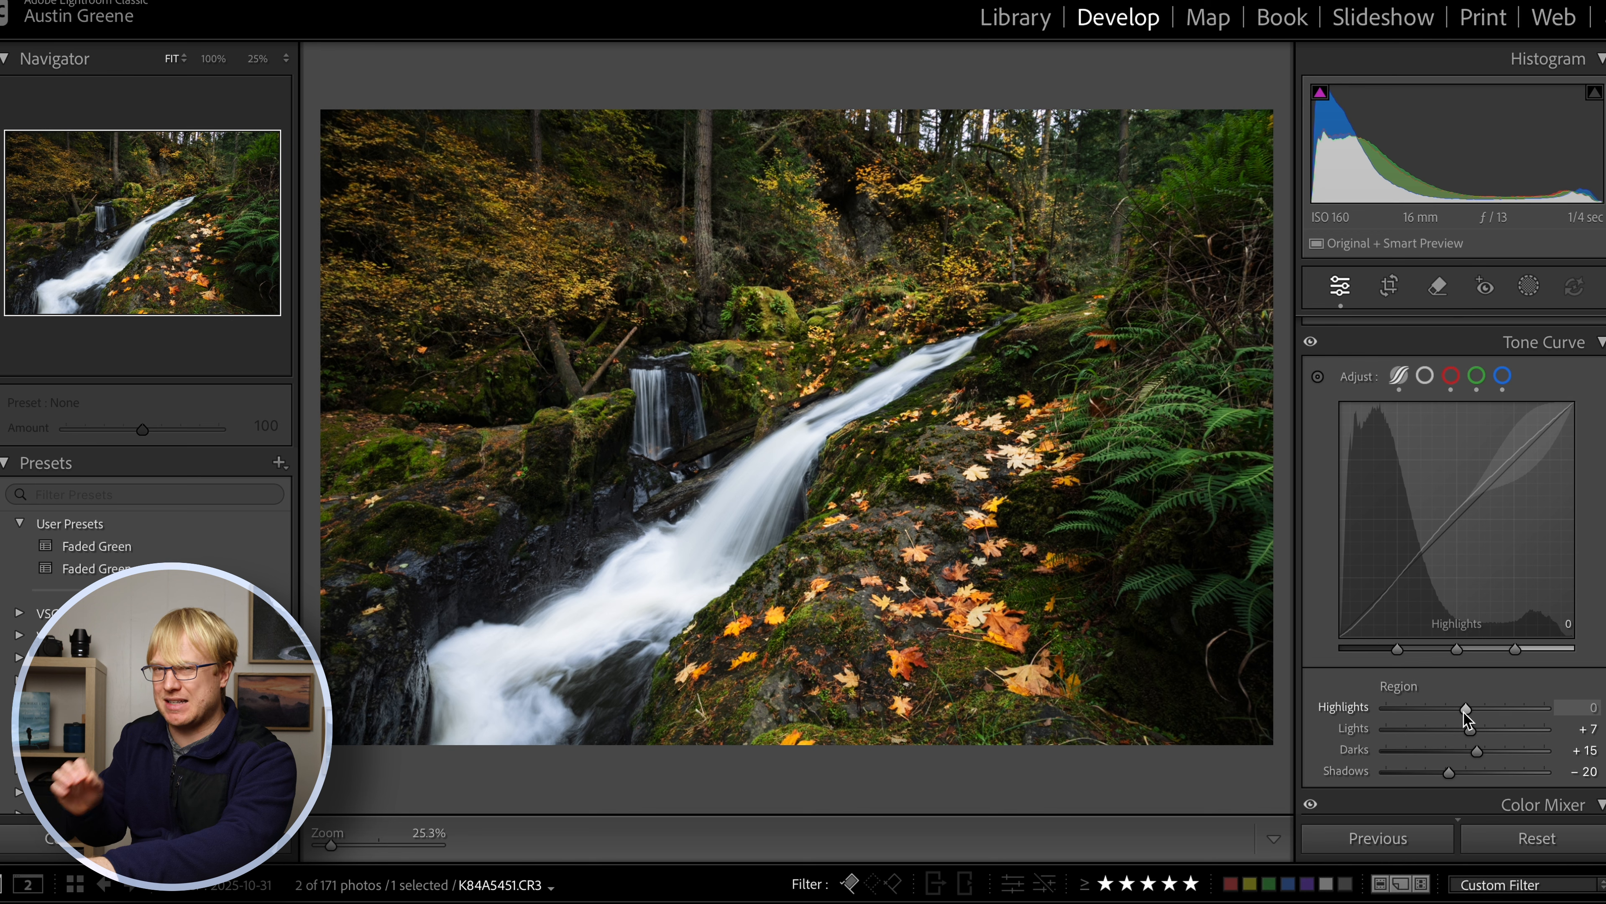
{"action": "left_click_drag", "start_coordinate": [1466, 709], "coordinate": [1464, 713]}
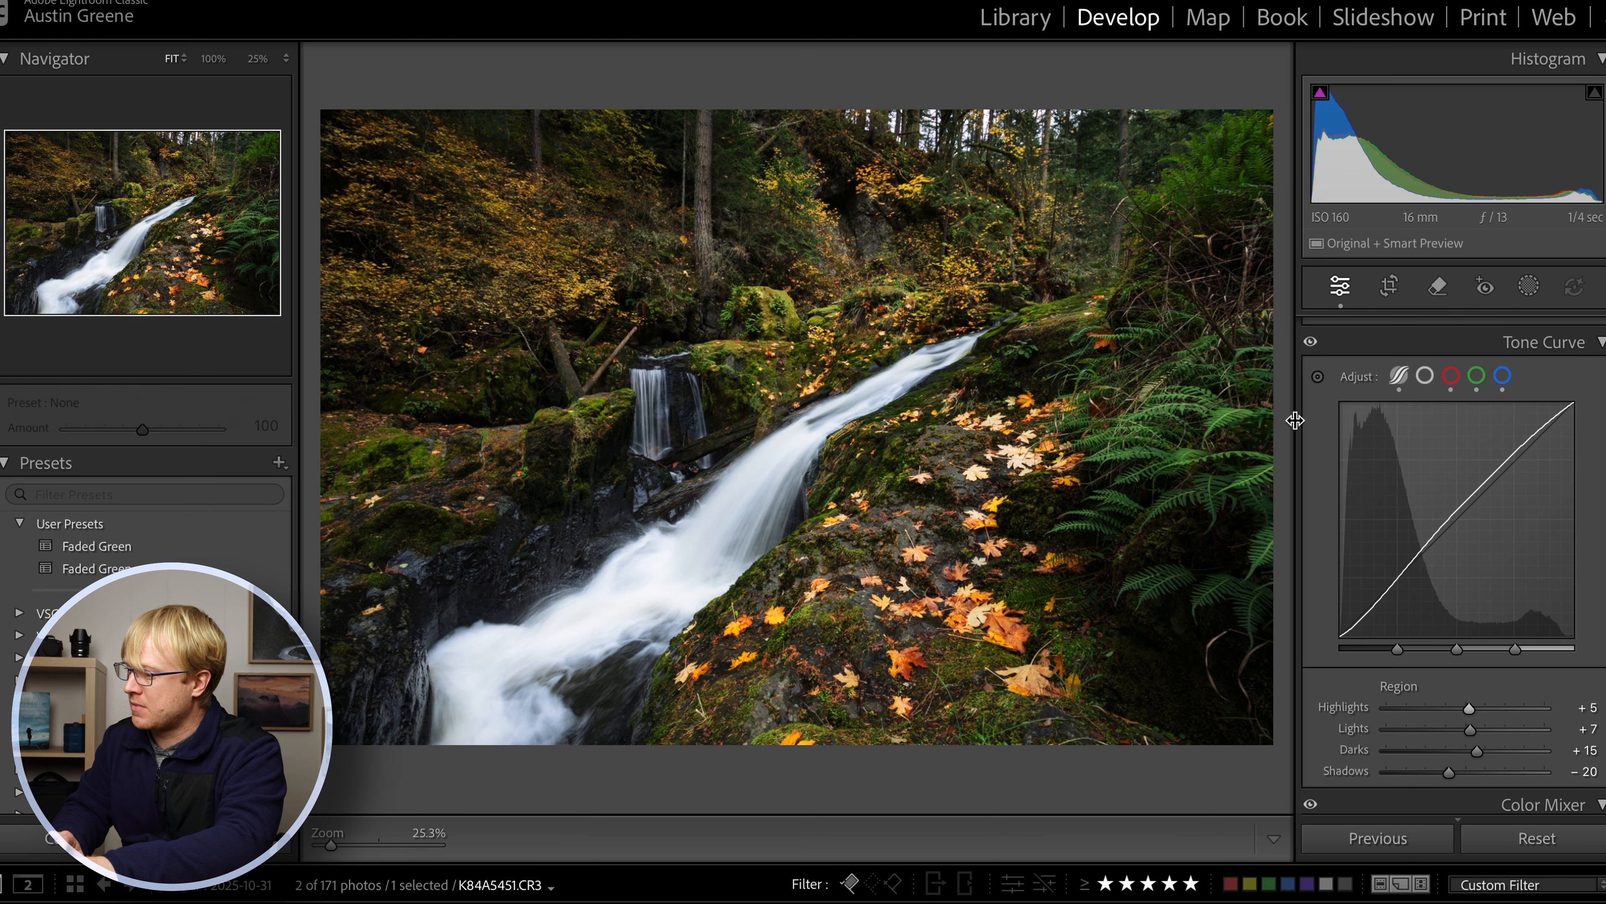
- Paint a new brush mask over the main waterfall with size 15, feather, flow and density 100, and Auto Mask off
{"action": "scroll", "coordinate": [1454, 456], "scroll_direction": "up", "scroll_amount": 8}
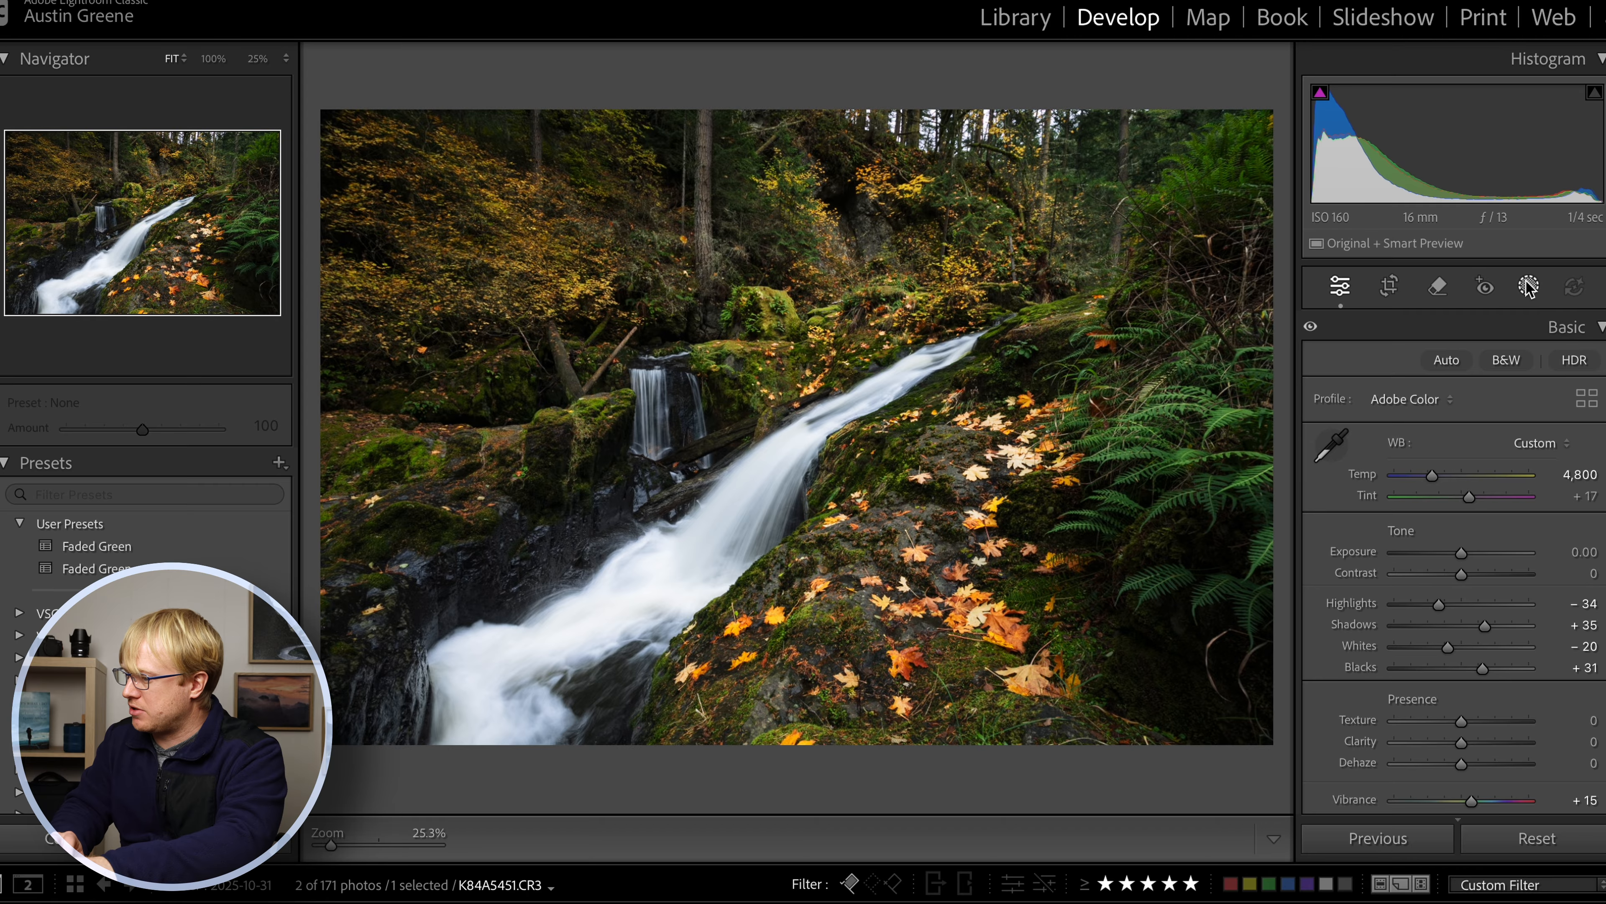
{"action": "left_click", "coordinate": [1528, 286]}
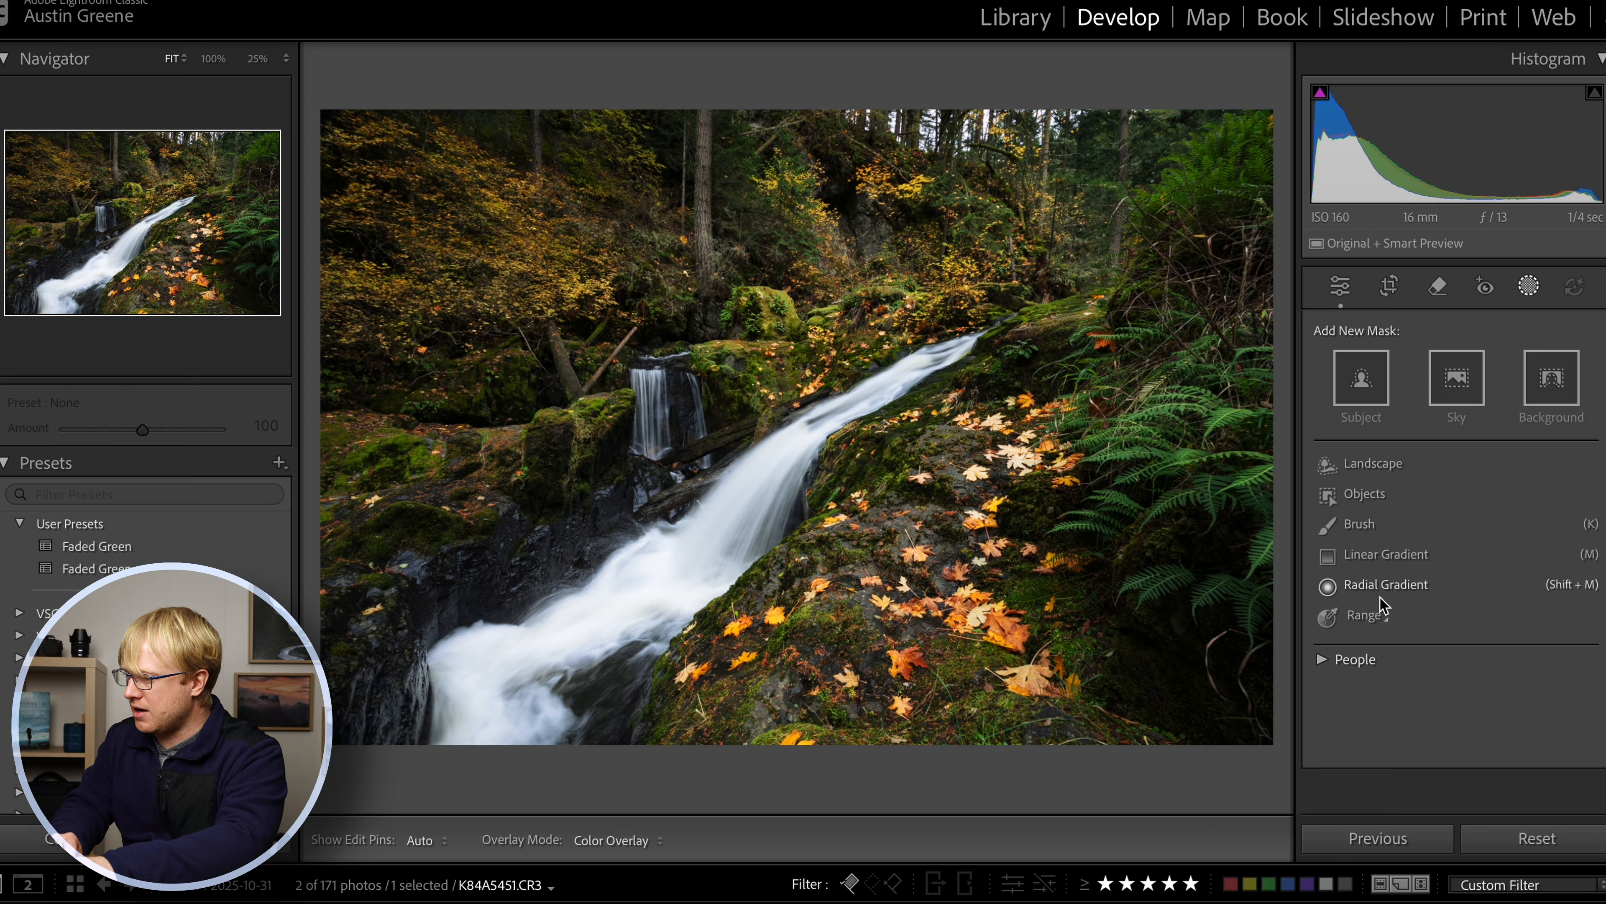
{"action": "left_click", "coordinate": [1360, 525]}
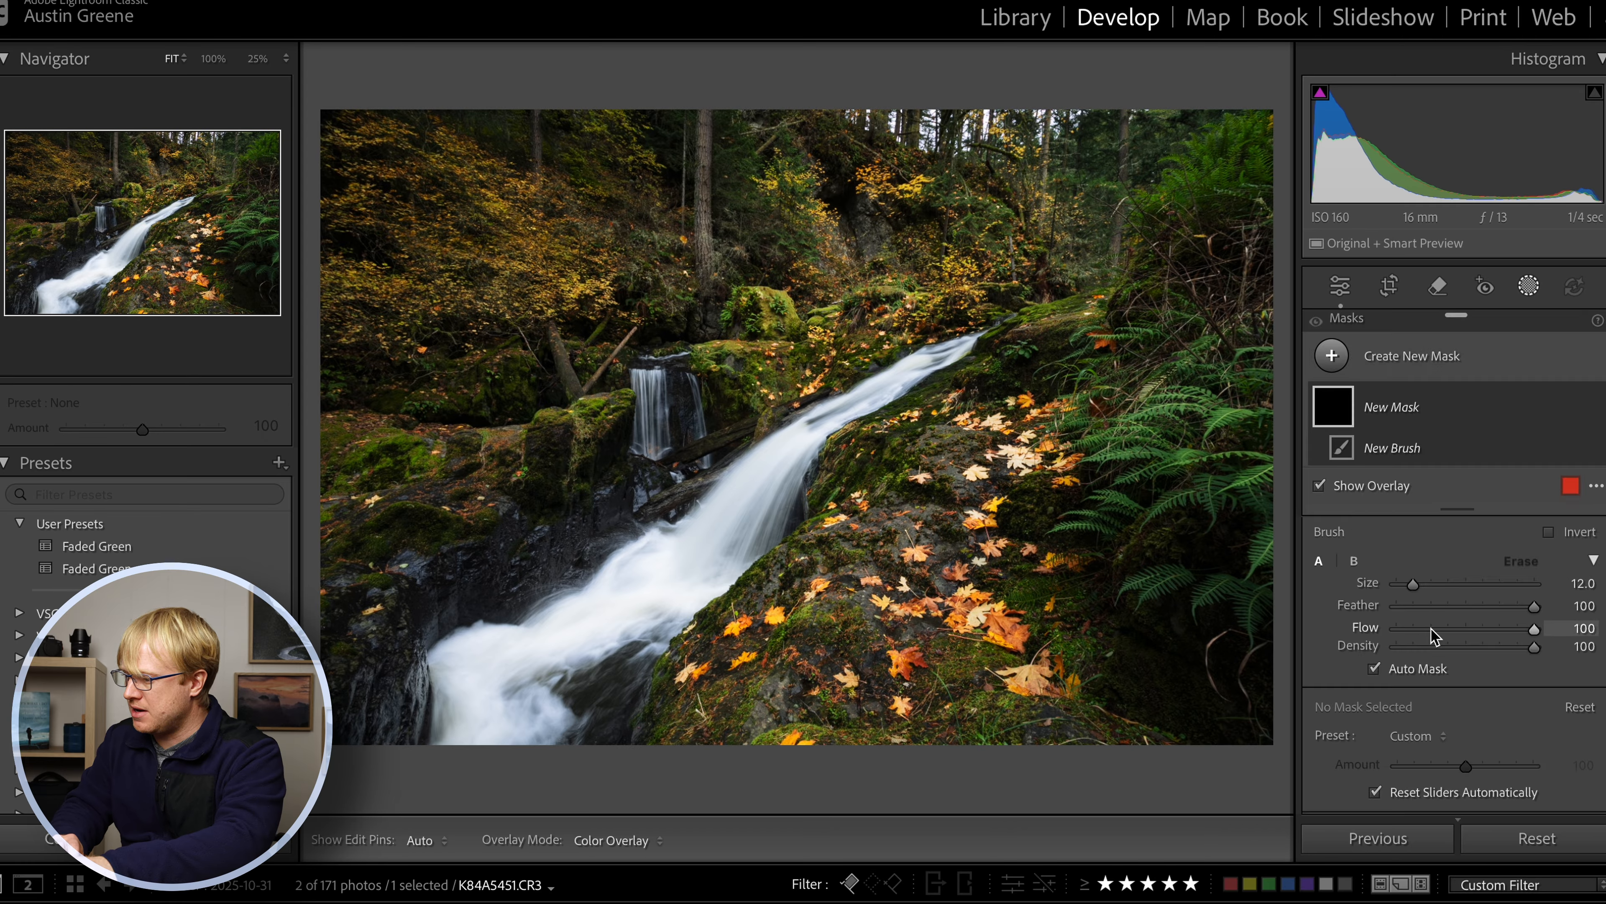
{"action": "left_click", "coordinate": [1374, 668]}
{"action": "scroll", "coordinate": [538, 611], "scroll_direction": "up", "scroll_amount": 3}
{"action": "mouse_move", "coordinate": [623, 617]}
{"action": "left_mouse_down"}
{"action": "mouse_move", "coordinate": [565, 643]}
{"action": "mouse_move", "coordinate": [563, 626]}
{"action": "mouse_move", "coordinate": [498, 629]}
{"action": "mouse_move", "coordinate": [434, 682]}
{"action": "mouse_move", "coordinate": [517, 710]}
{"action": "mouse_move", "coordinate": [713, 545]}
{"action": "mouse_move", "coordinate": [800, 436]}
{"action": "mouse_move", "coordinate": [940, 353]}
{"action": "mouse_move", "coordinate": [877, 389]}
{"action": "left_mouse_up"}
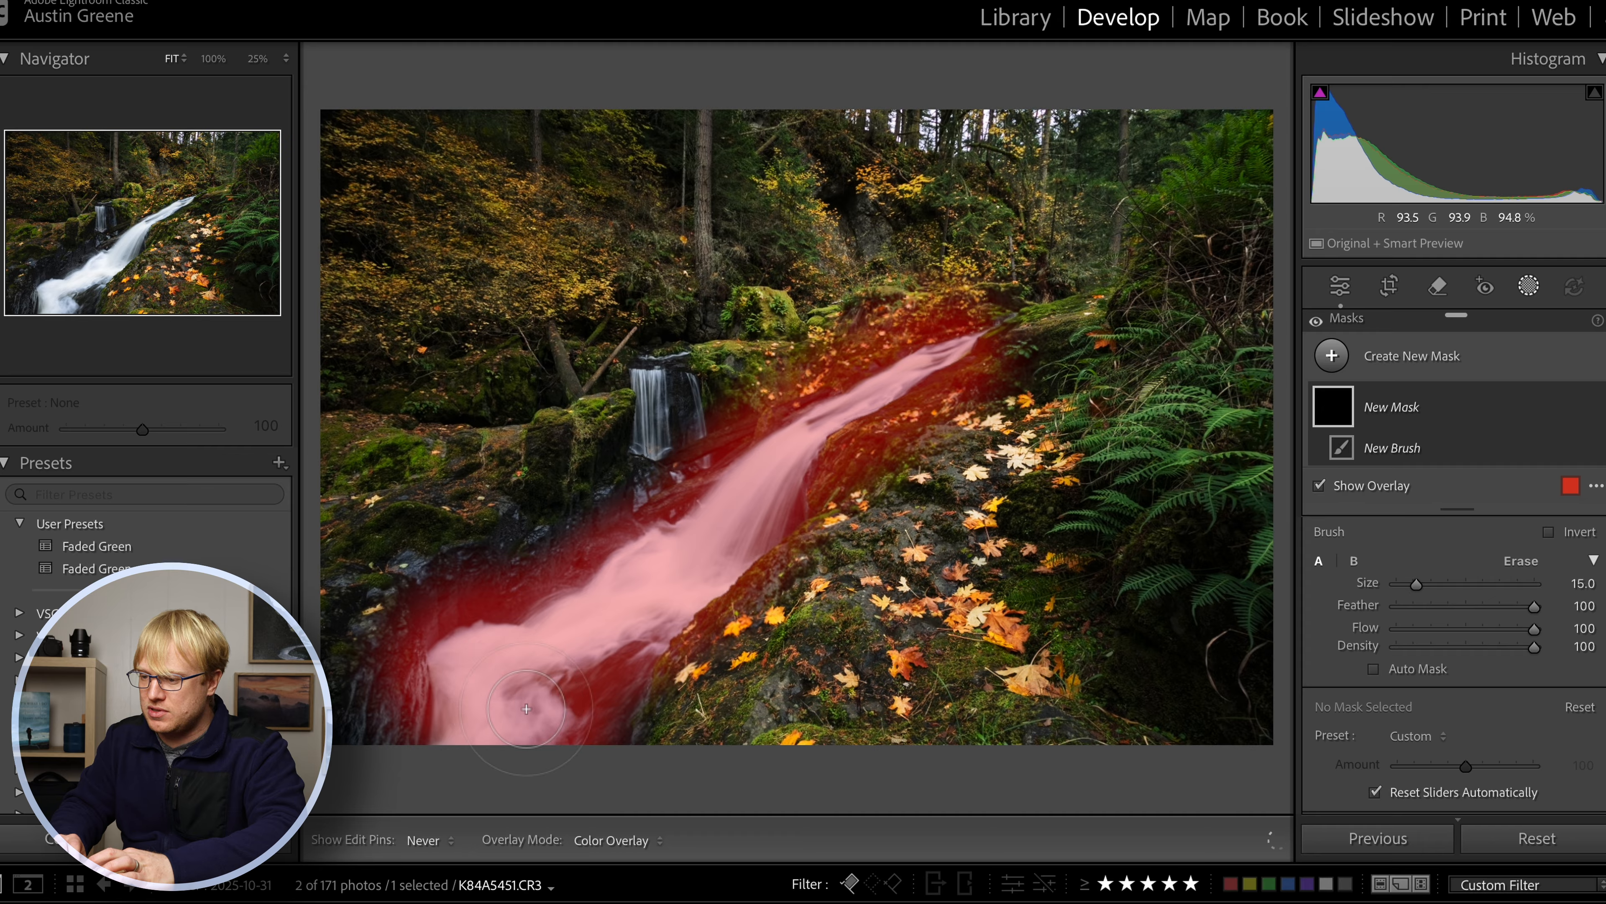
{"action": "left_click_drag", "start_coordinate": [526, 709], "coordinate": [528, 712]}
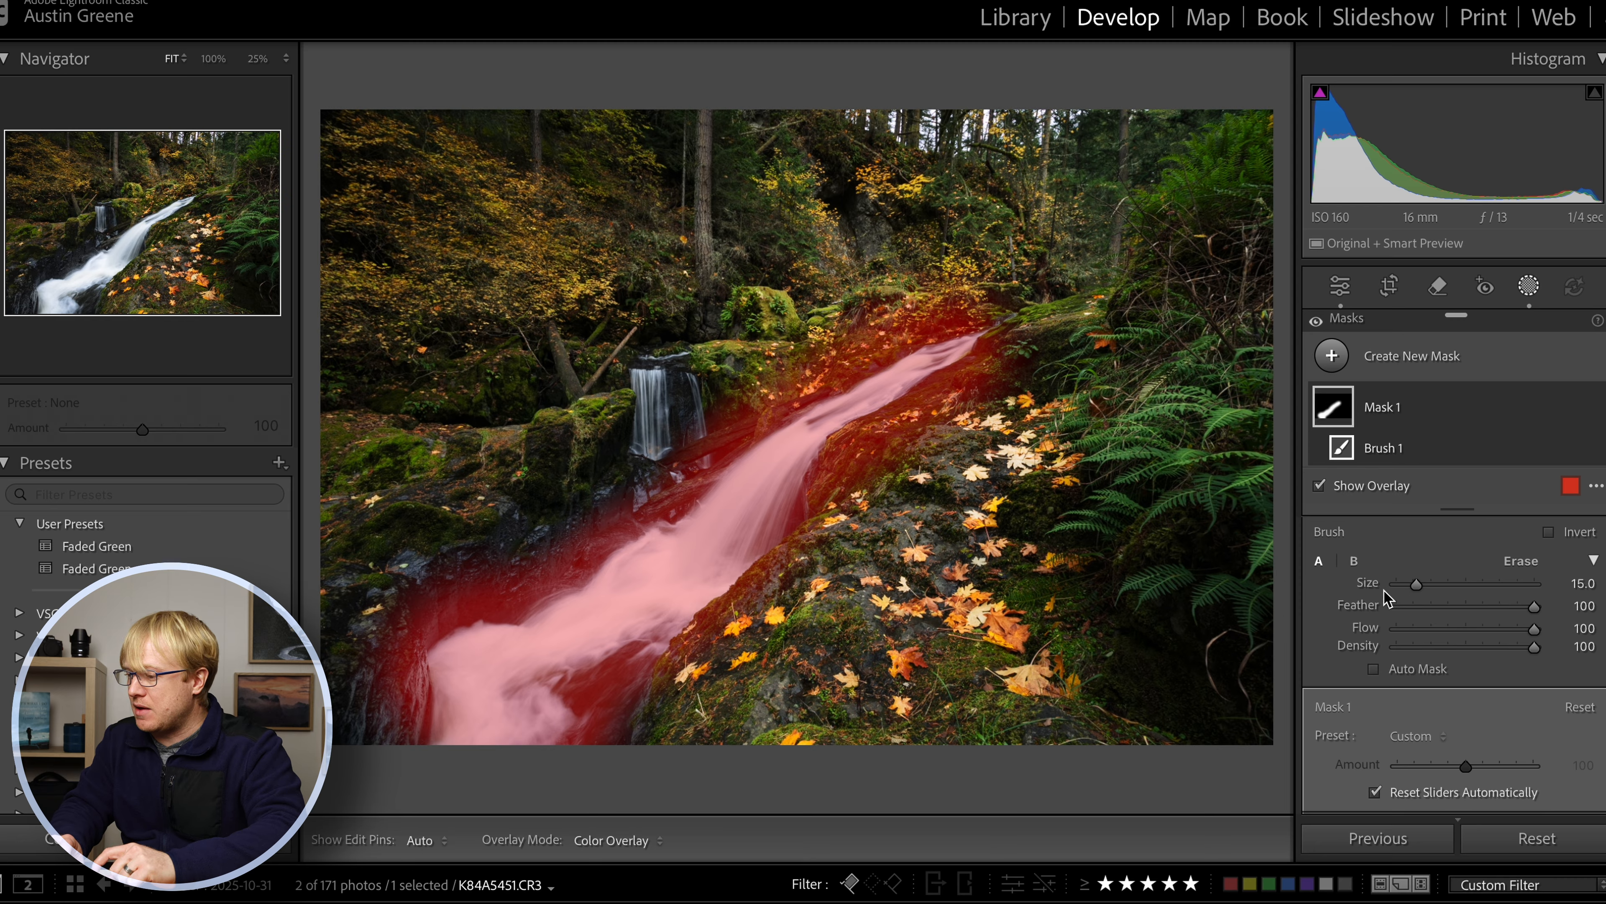
- Erase the mask spill from the rocks and foliage around the main waterfall, using a size 10 eraser with flow 80 and Auto Mask on
{"action": "left_click", "coordinate": [1537, 560]}
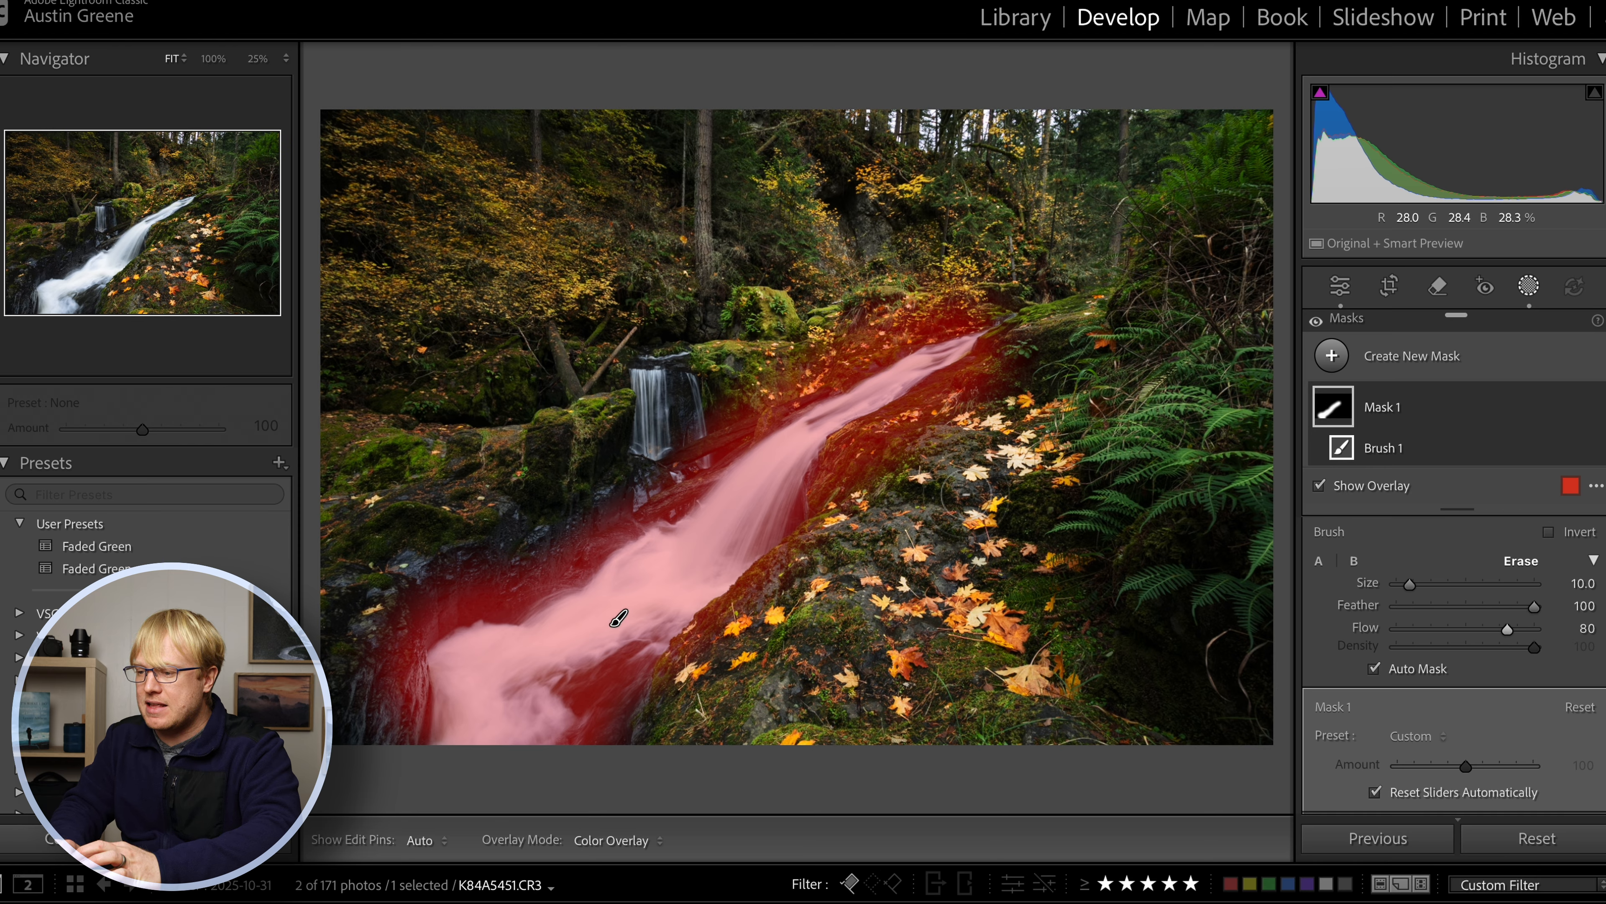
{"action": "key", "text": "h"}
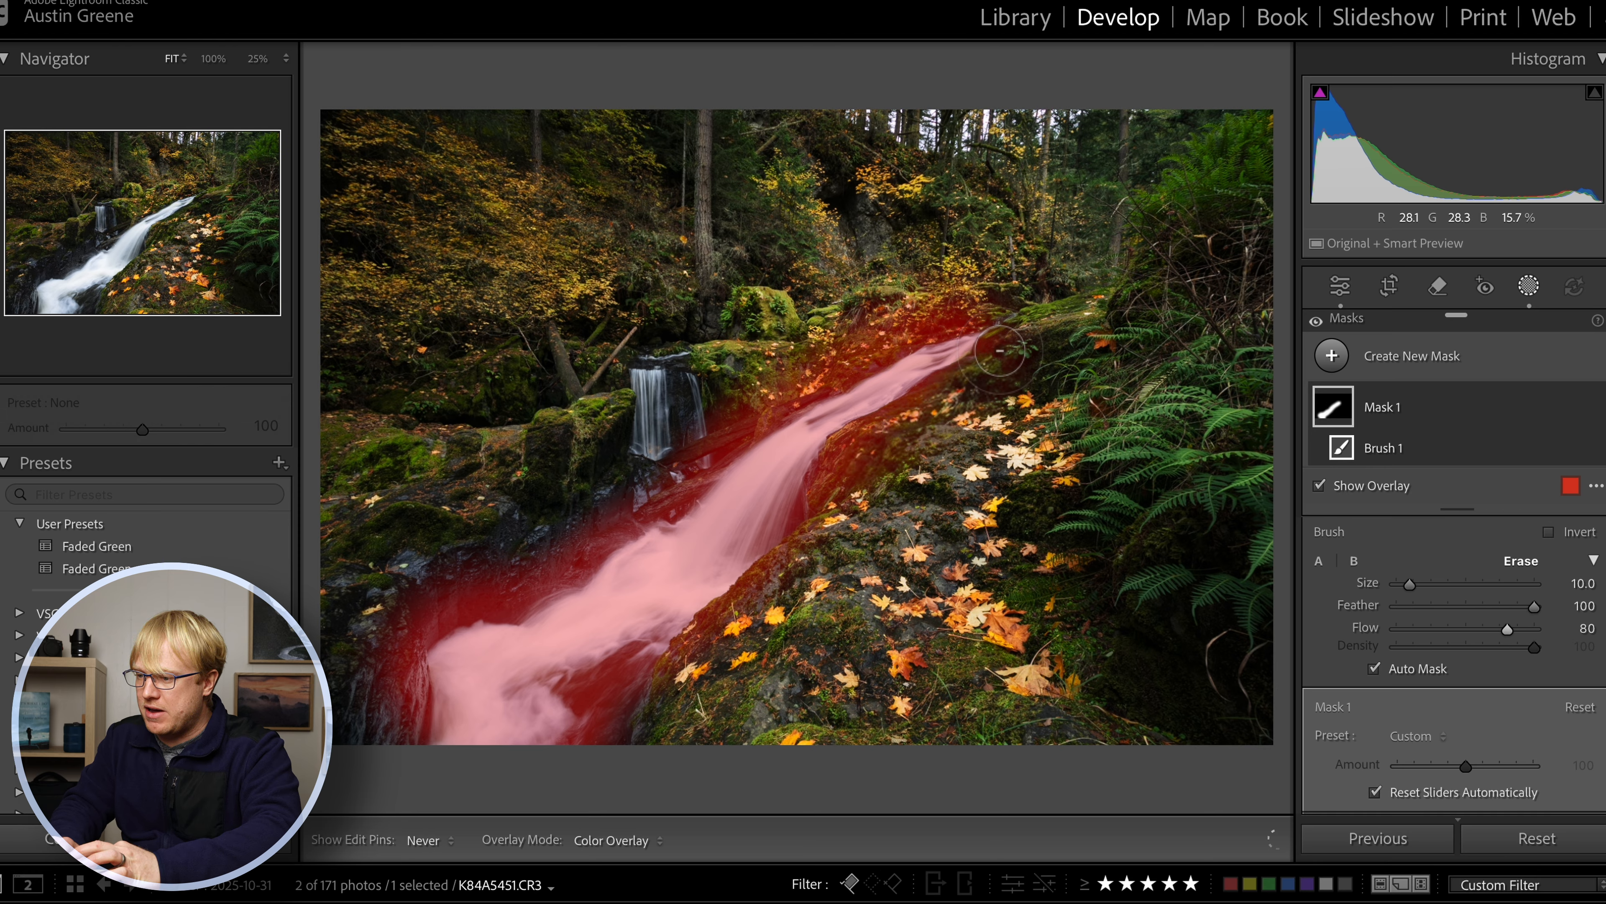
{"action": "key", "text": "h"}
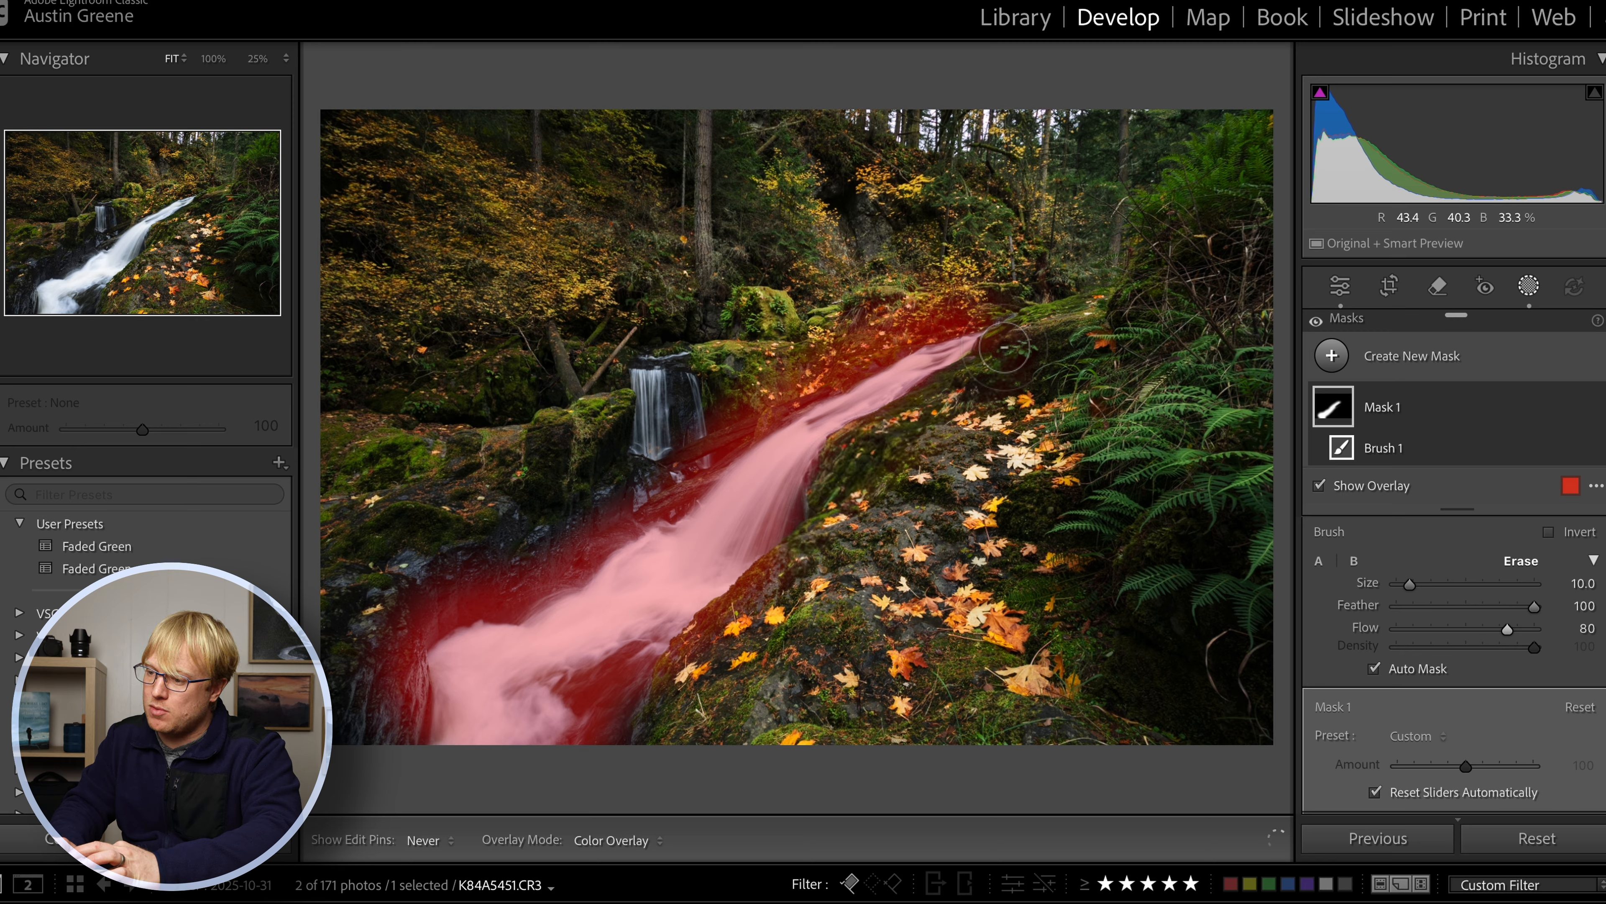
{"action": "key", "text": "h"}
{"action": "key", "text": "h"}
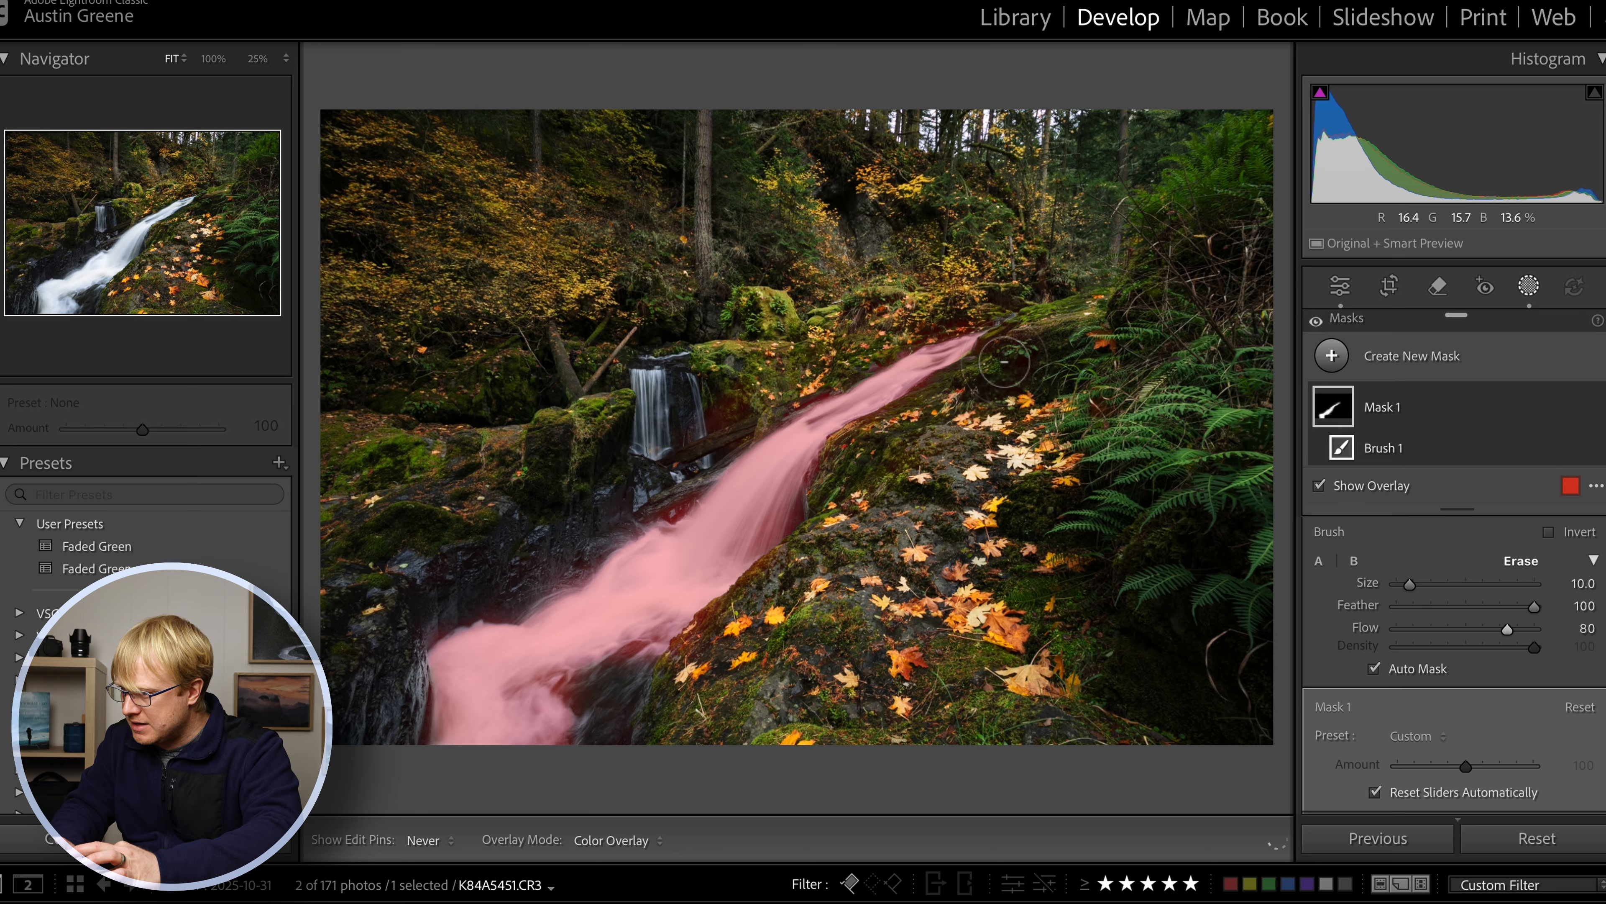
{"action": "left_click_drag", "start_coordinate": [999, 355], "coordinate": [993, 360]}
{"action": "left_click_drag", "start_coordinate": [512, 588], "coordinate": [408, 641]}
{"action": "left_click_drag", "start_coordinate": [635, 695], "coordinate": [734, 627]}
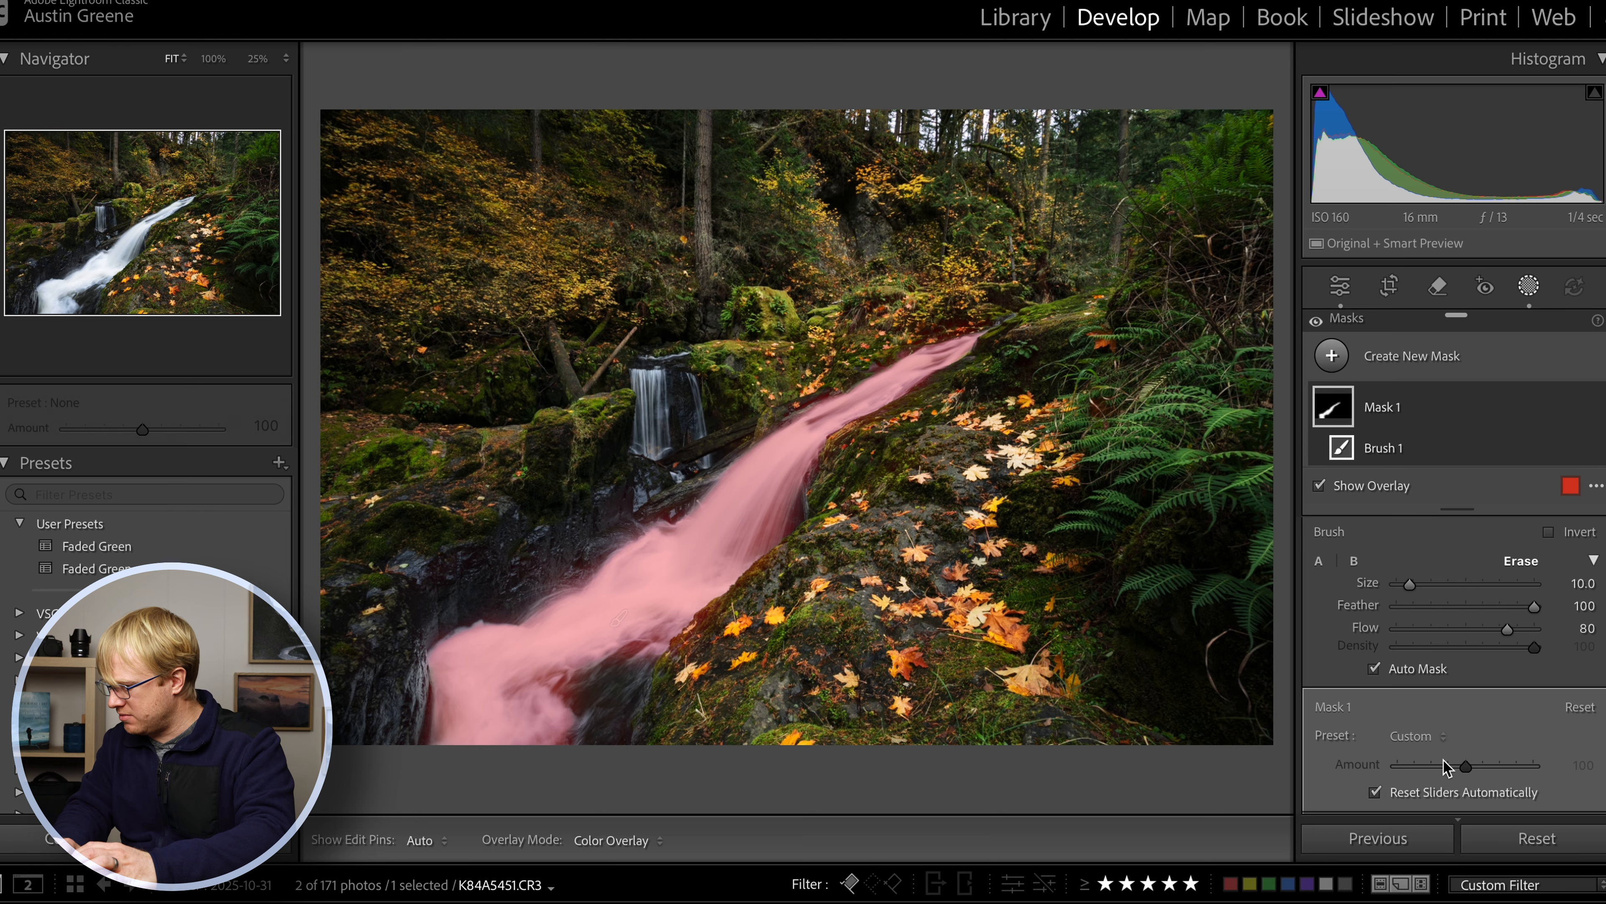
- Hide the mask overlay and set the main waterfall mask's Exposure to -0.34 and Highlights to -18
{"action": "scroll", "coordinate": [1457, 753], "scroll_direction": "down", "scroll_amount": 5}
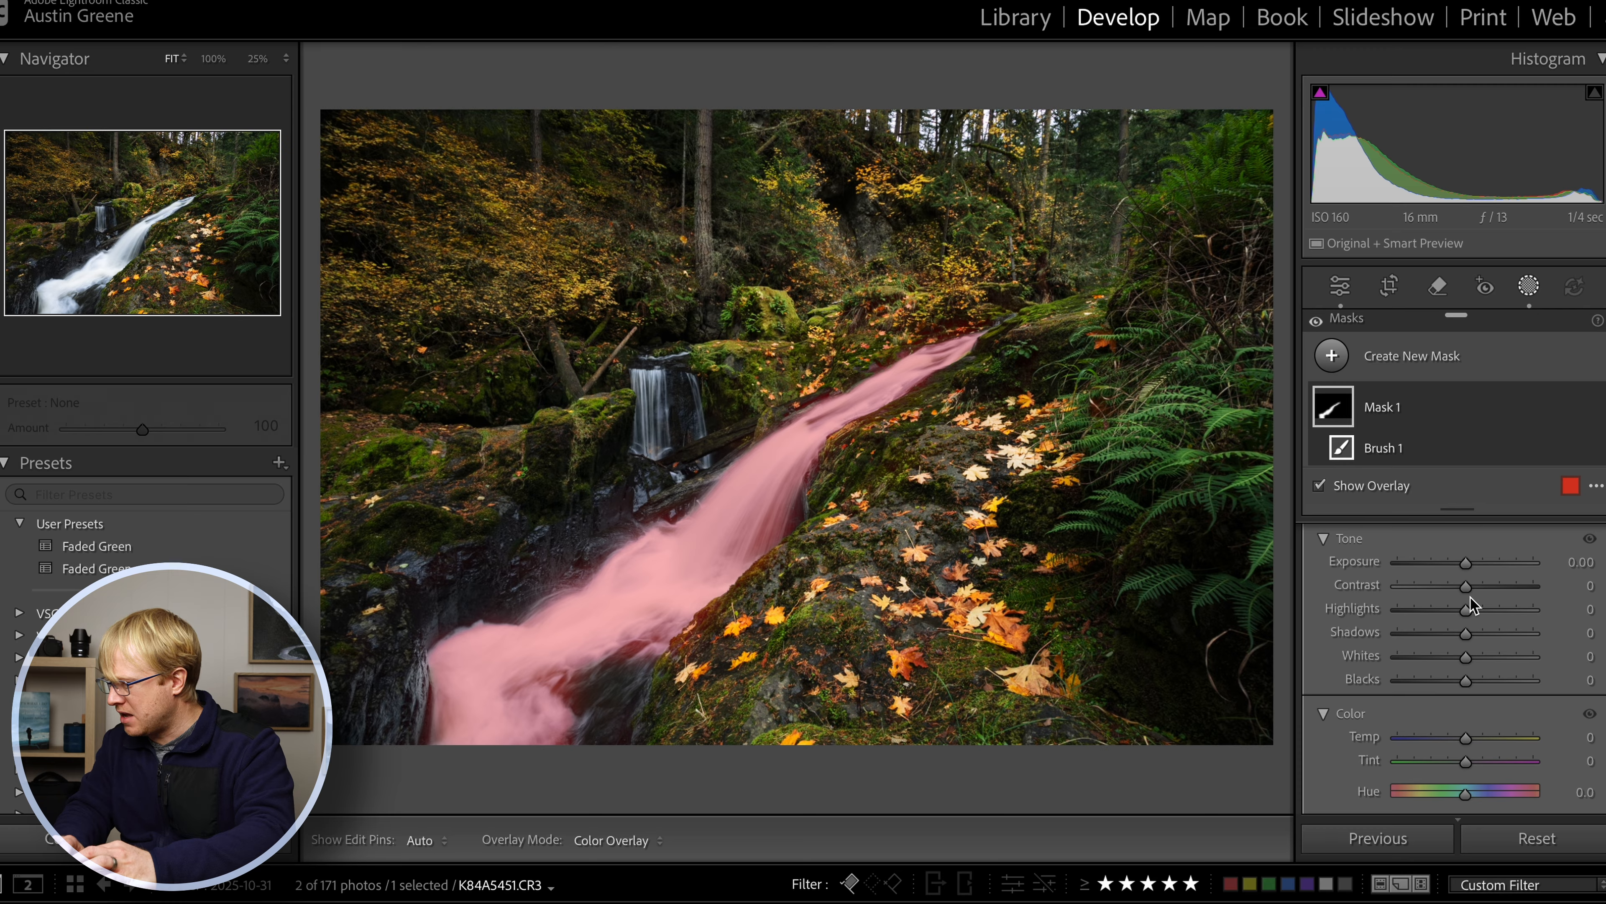
{"action": "left_click", "coordinate": [1335, 415]}
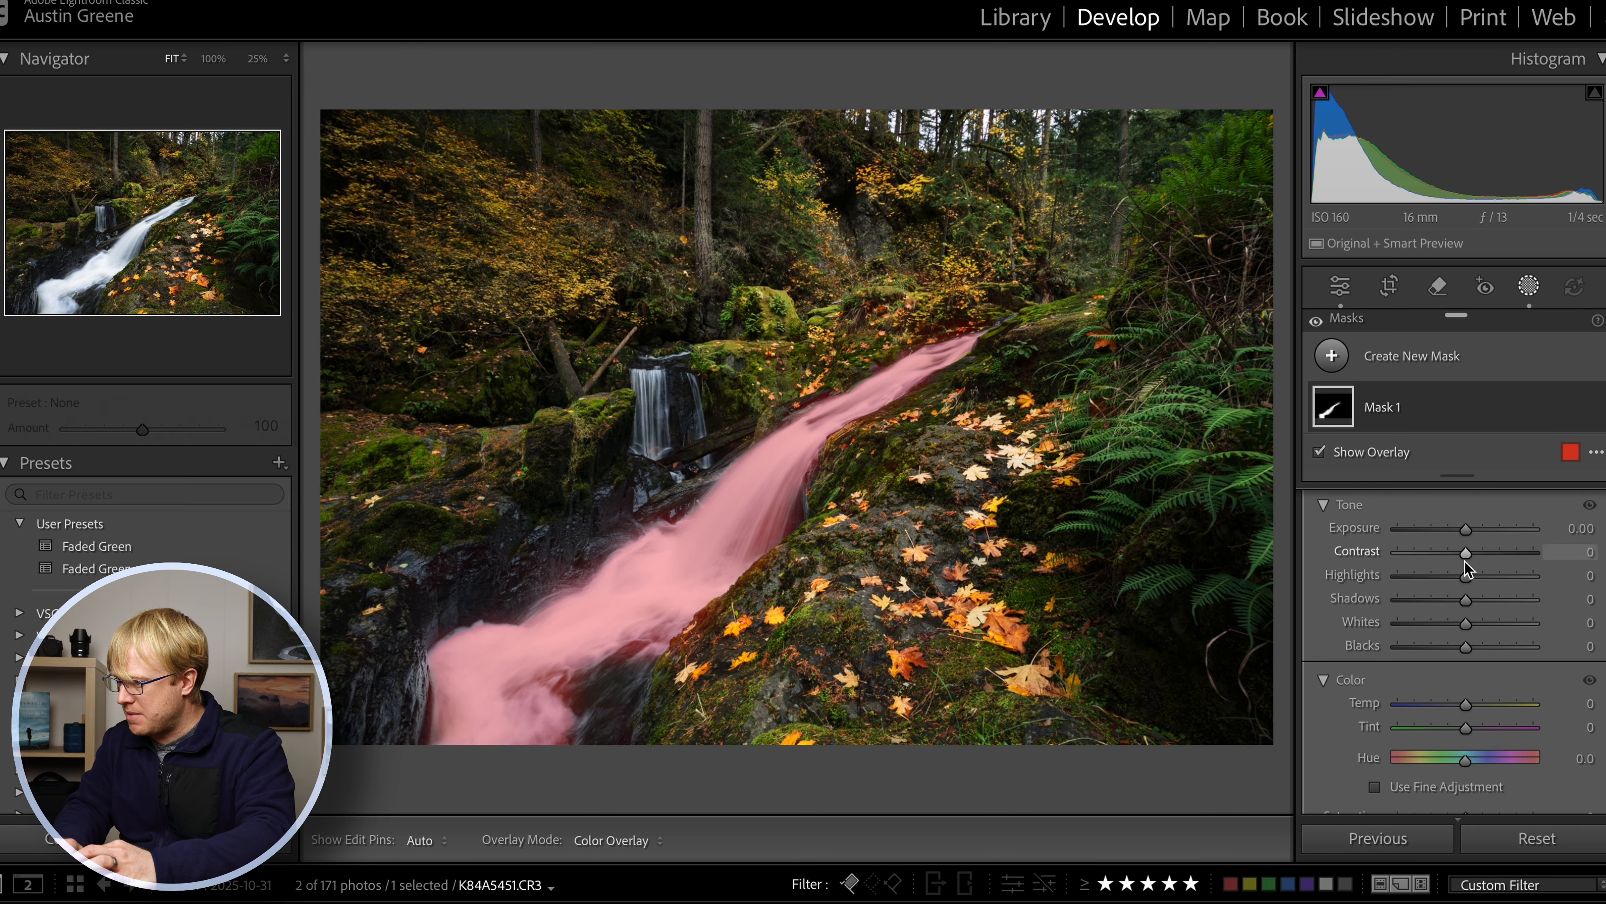
{"action": "scroll", "coordinate": [1465, 560], "scroll_direction": "up", "scroll_amount": 2}
{"action": "key", "text": "o"}
{"action": "left_click_drag", "start_coordinate": [1468, 612], "coordinate": [1452, 628]}
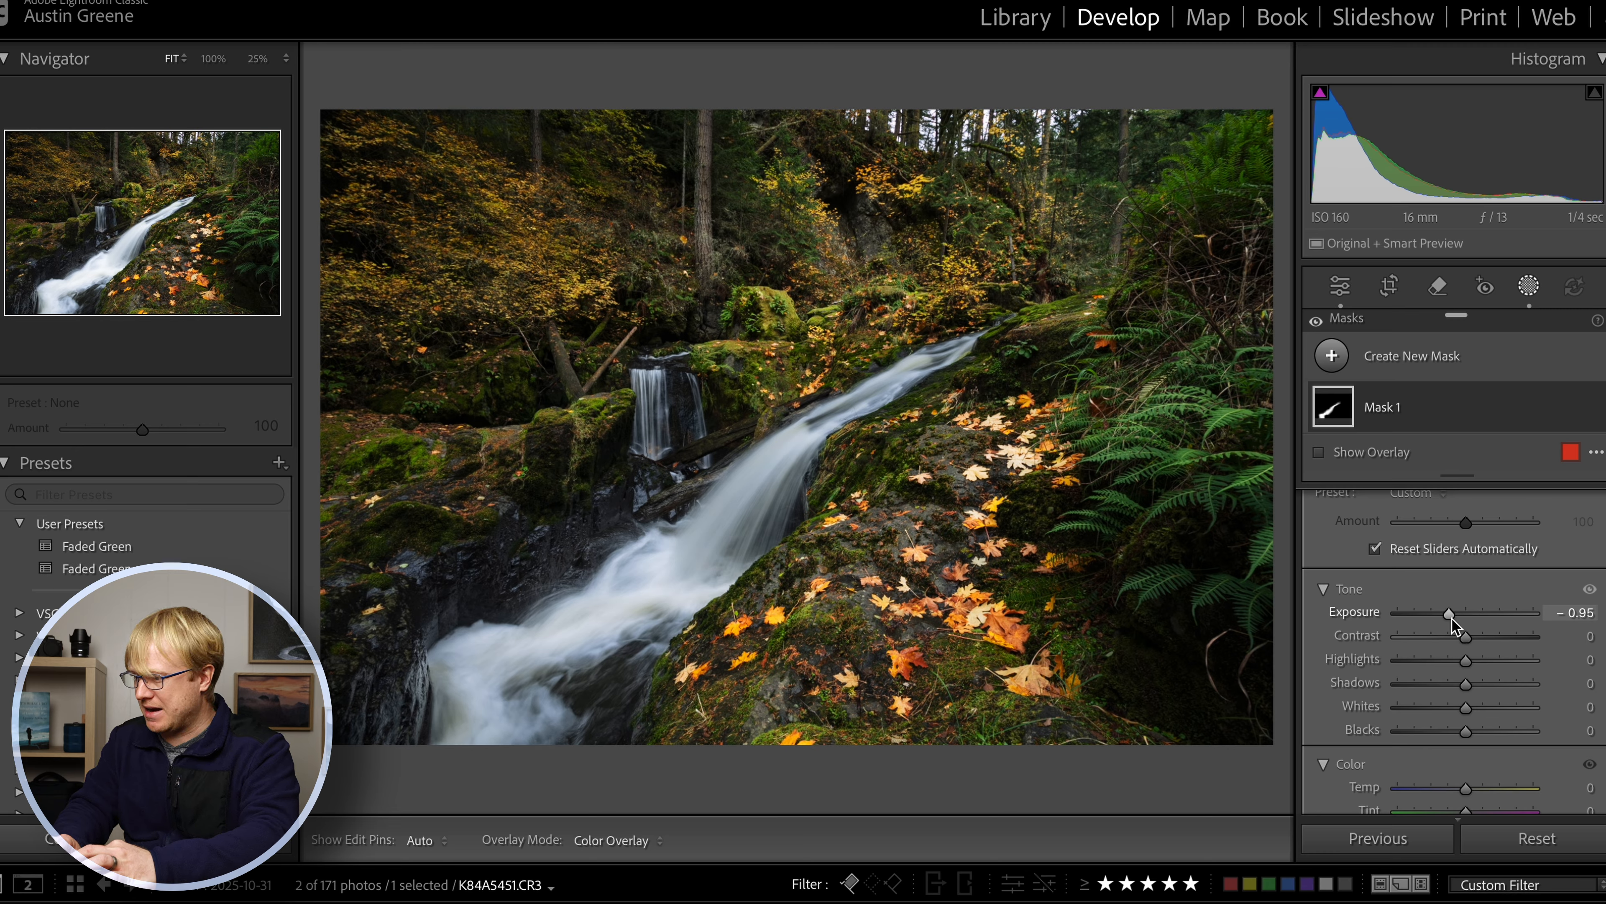
{"action": "left_click_drag", "start_coordinate": [1453, 619], "coordinate": [1463, 620]}
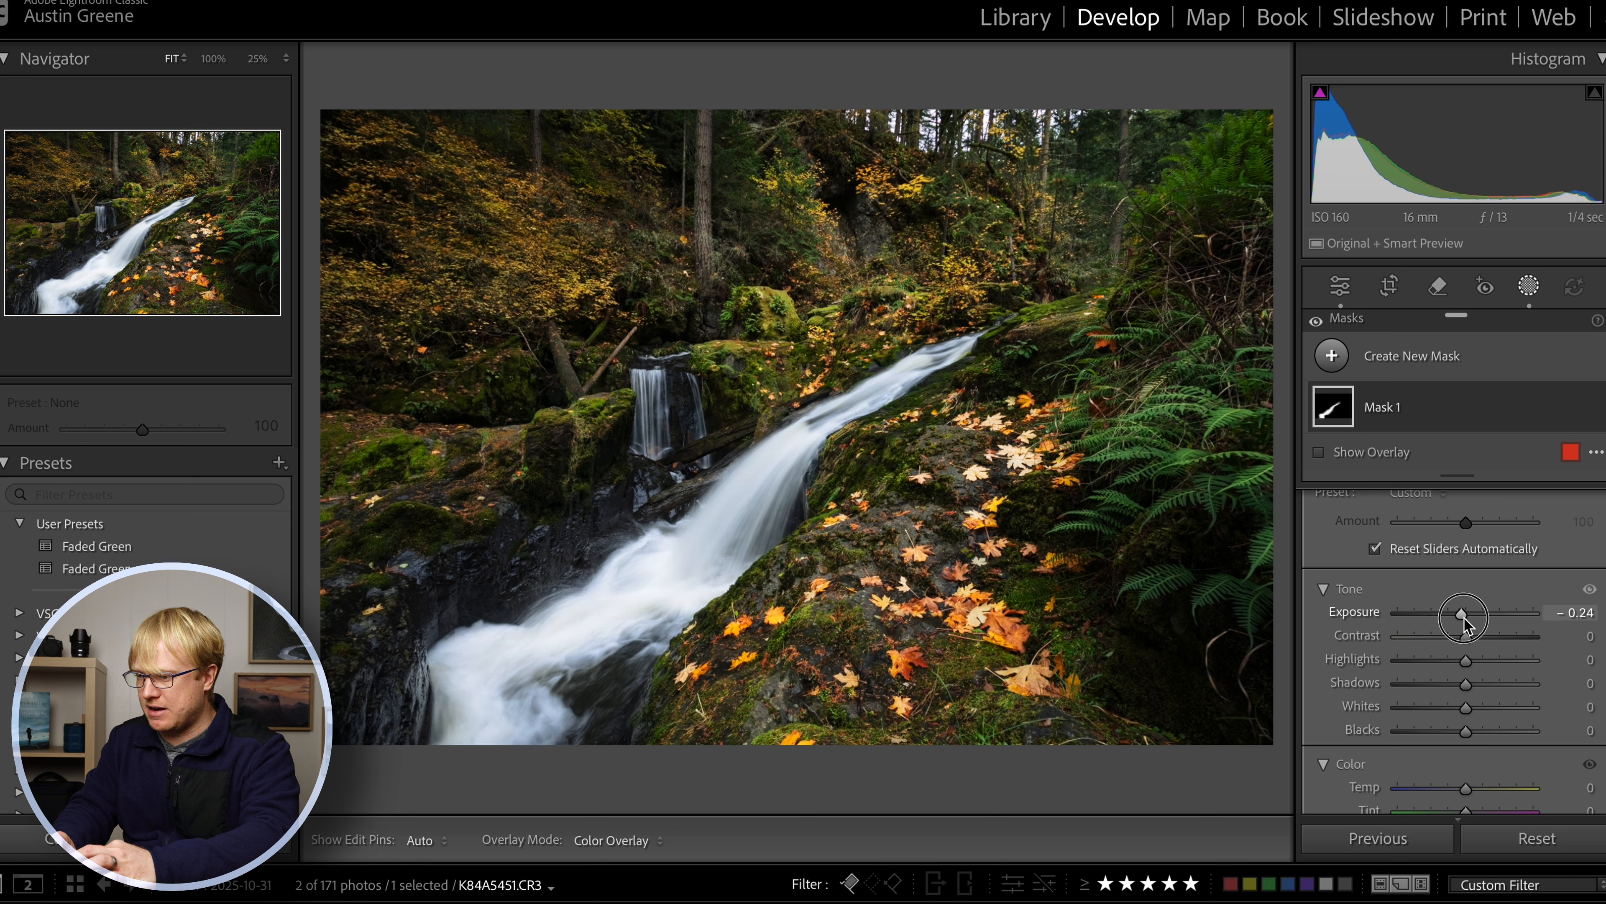
{"action": "left_click_drag", "start_coordinate": [1464, 617], "coordinate": [1462, 618]}
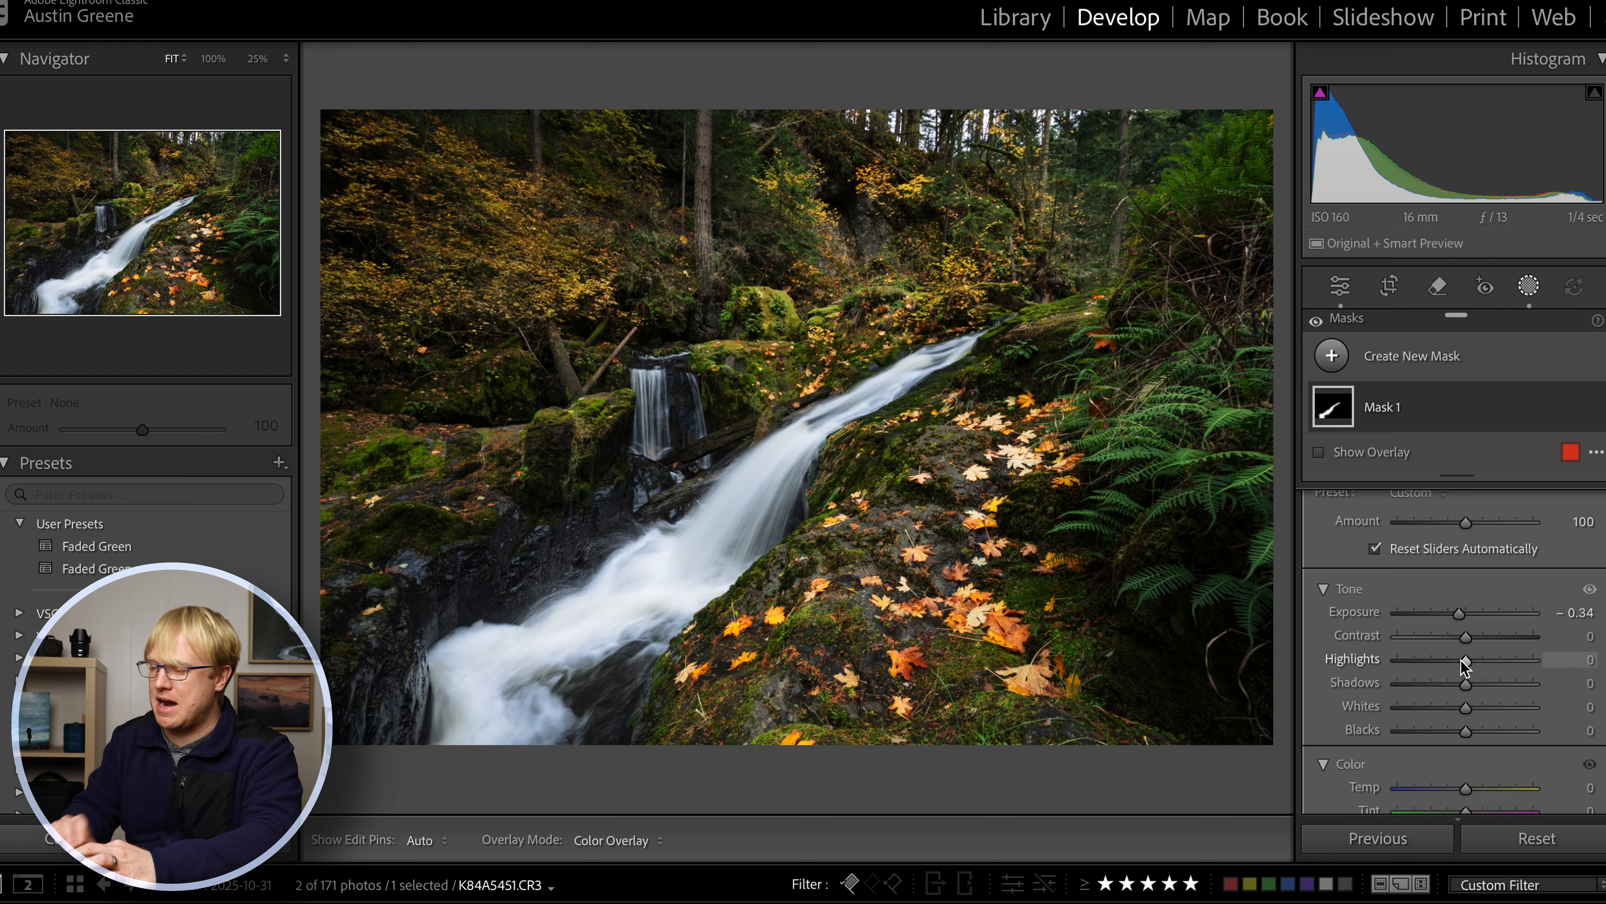
{"action": "left_click_drag", "start_coordinate": [1462, 660], "coordinate": [1450, 663]}
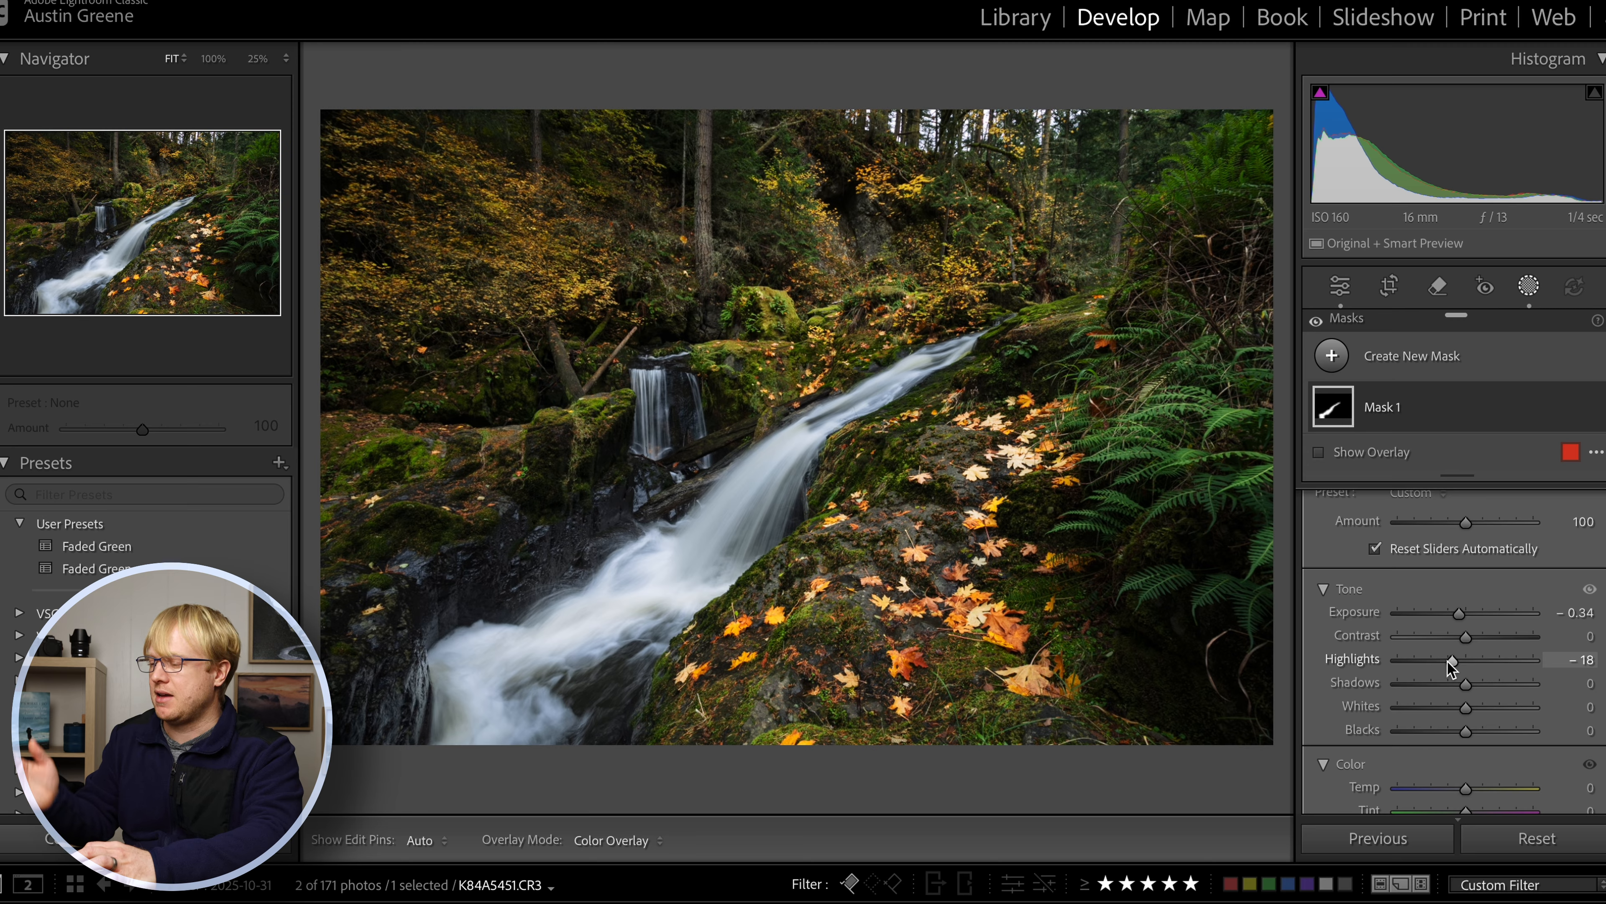
- Set the main waterfall mask's Shadows to -11, Blacks to -9 and Whites to 13
{"action": "scroll", "coordinate": [1447, 660], "scroll_direction": "down", "scroll_amount": 2}
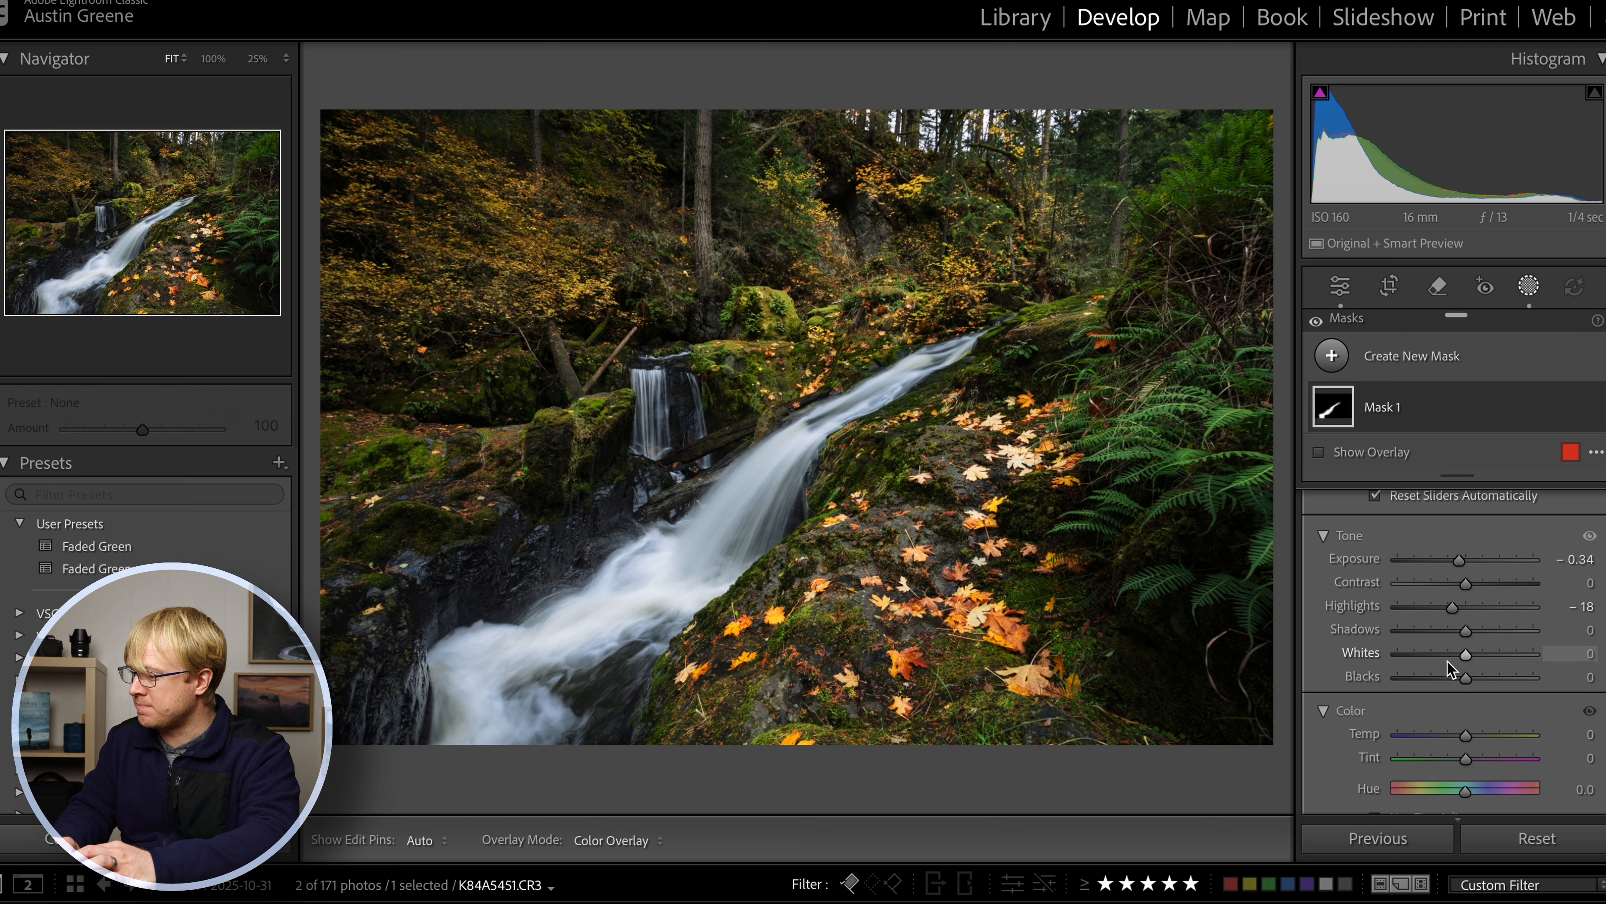
{"action": "left_click_drag", "start_coordinate": [1466, 635], "coordinate": [1458, 638]}
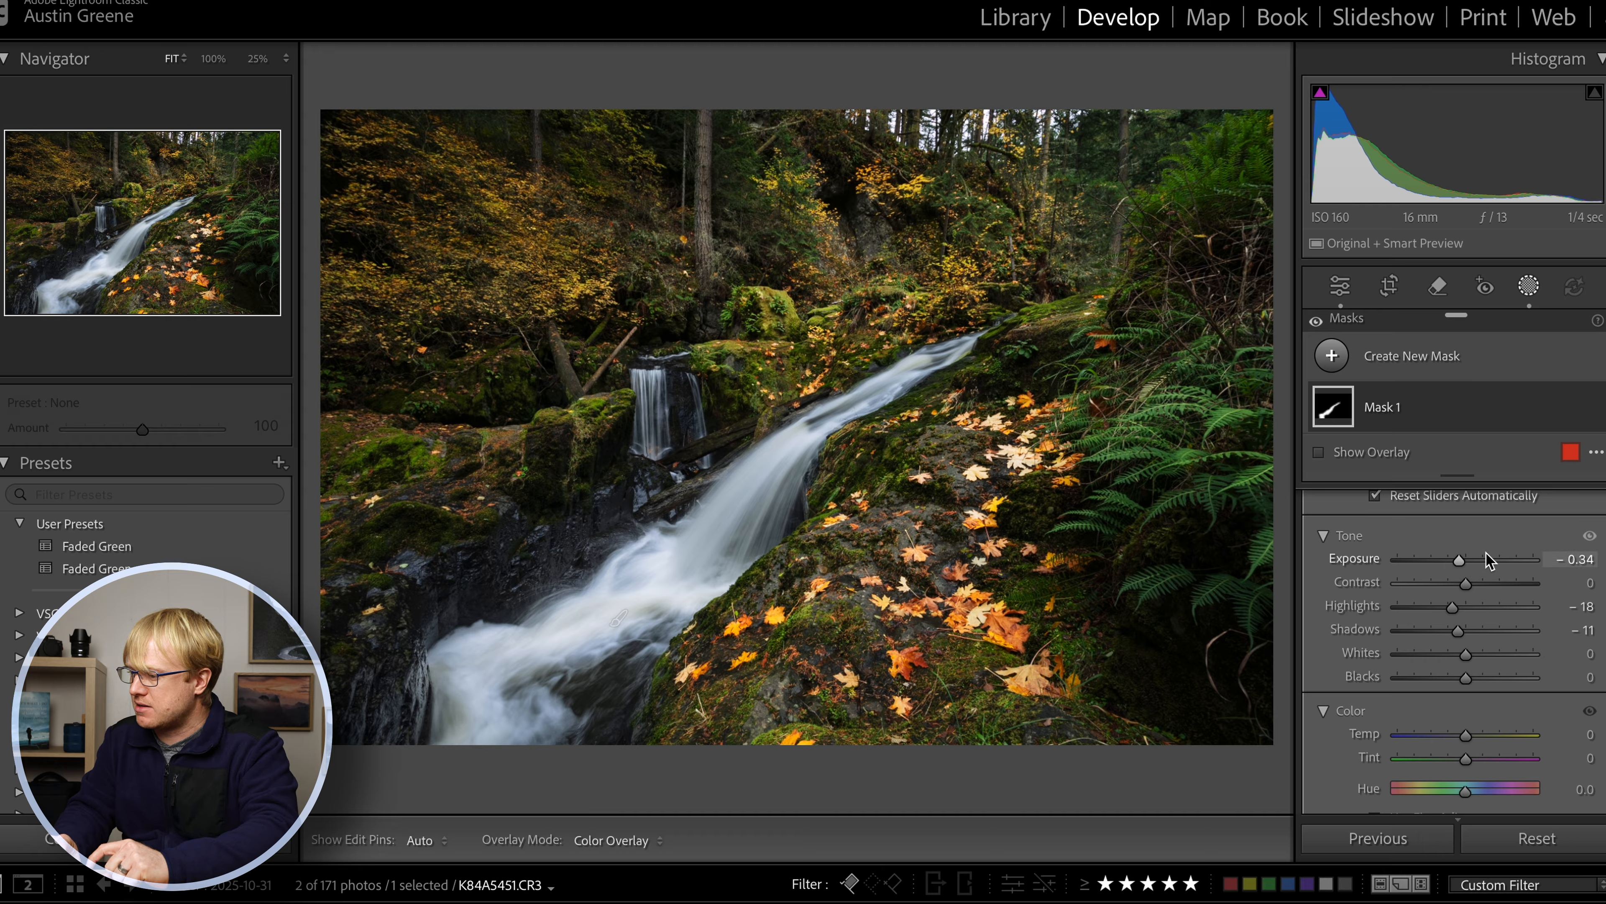
{"action": "left_click_drag", "start_coordinate": [1467, 677], "coordinate": [1461, 683]}
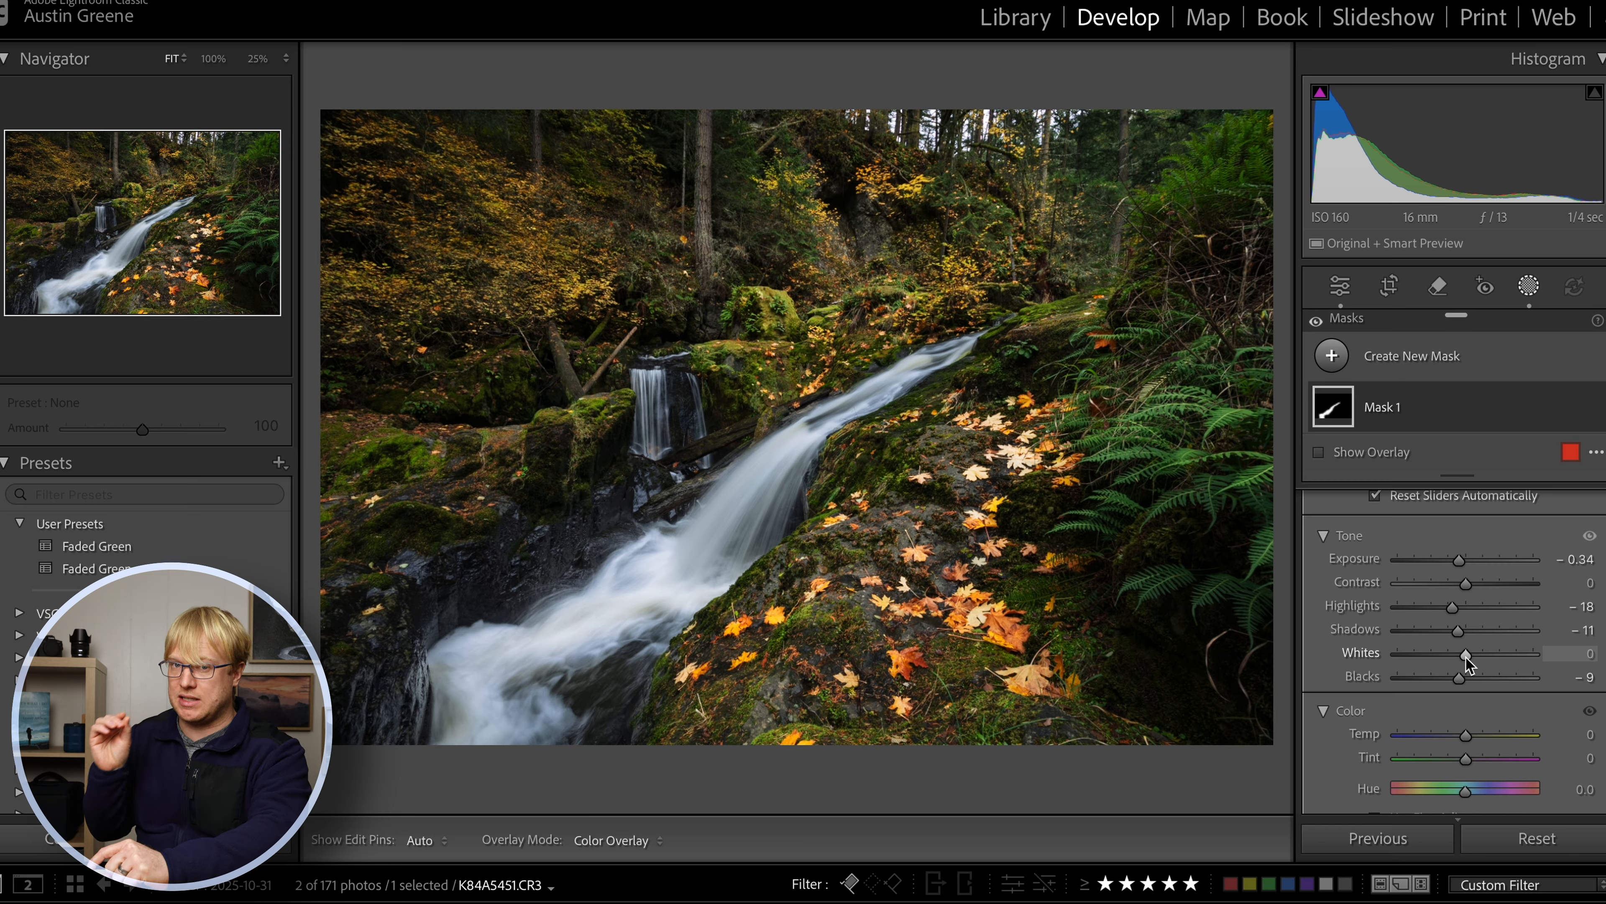
{"action": "left_click_drag", "start_coordinate": [1466, 657], "coordinate": [1475, 660]}
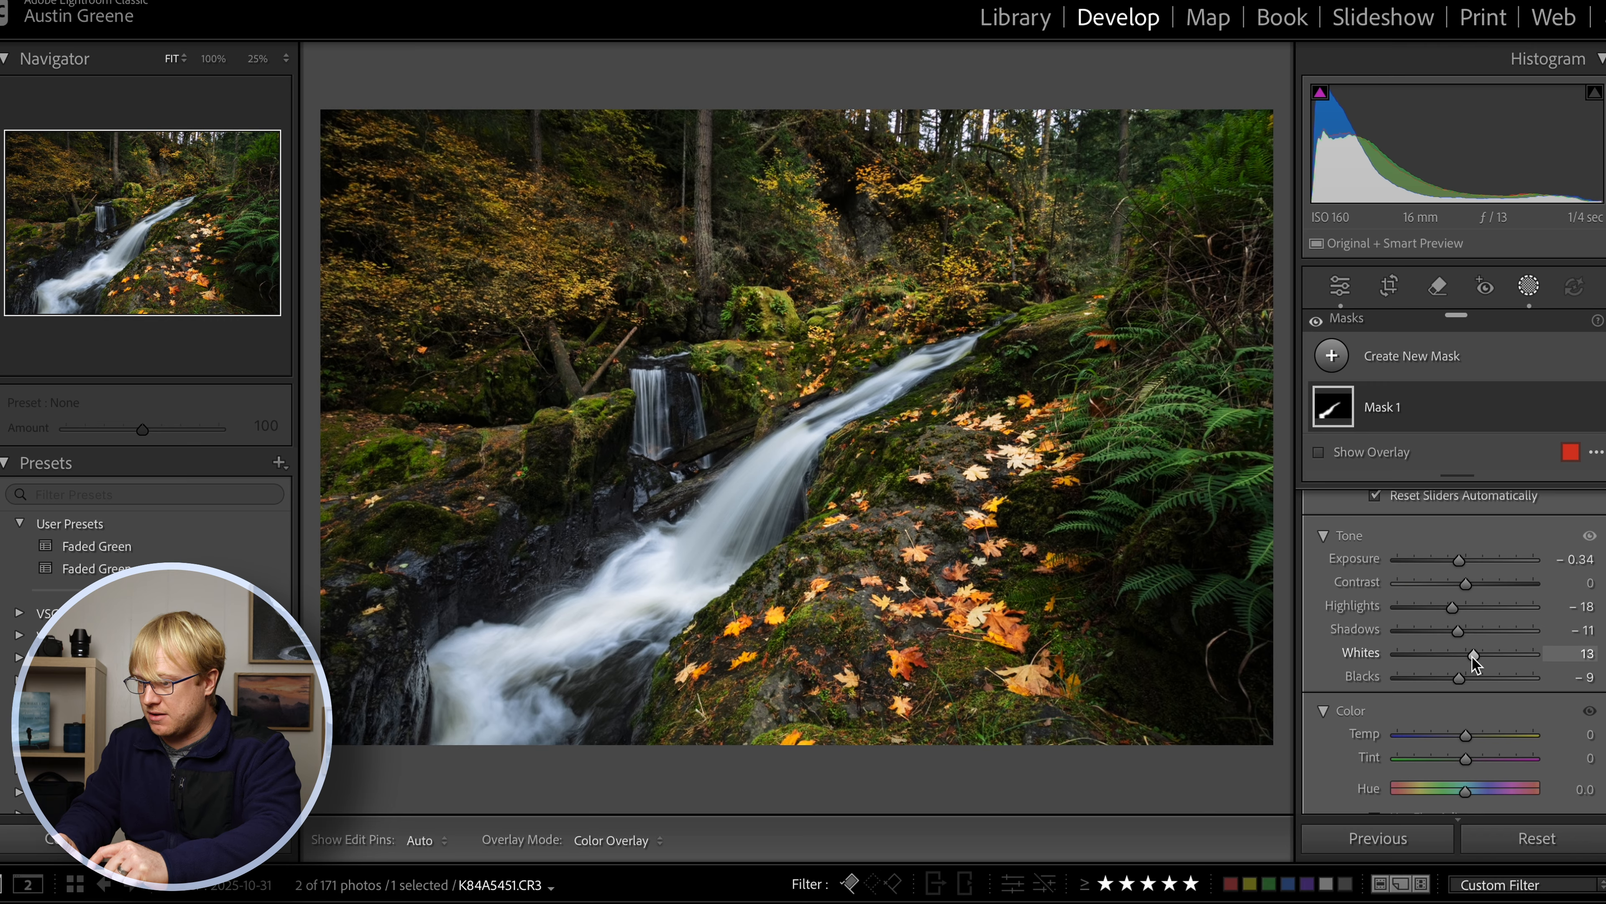
{"action": "left_click_drag", "start_coordinate": [1475, 659], "coordinate": [1474, 659]}
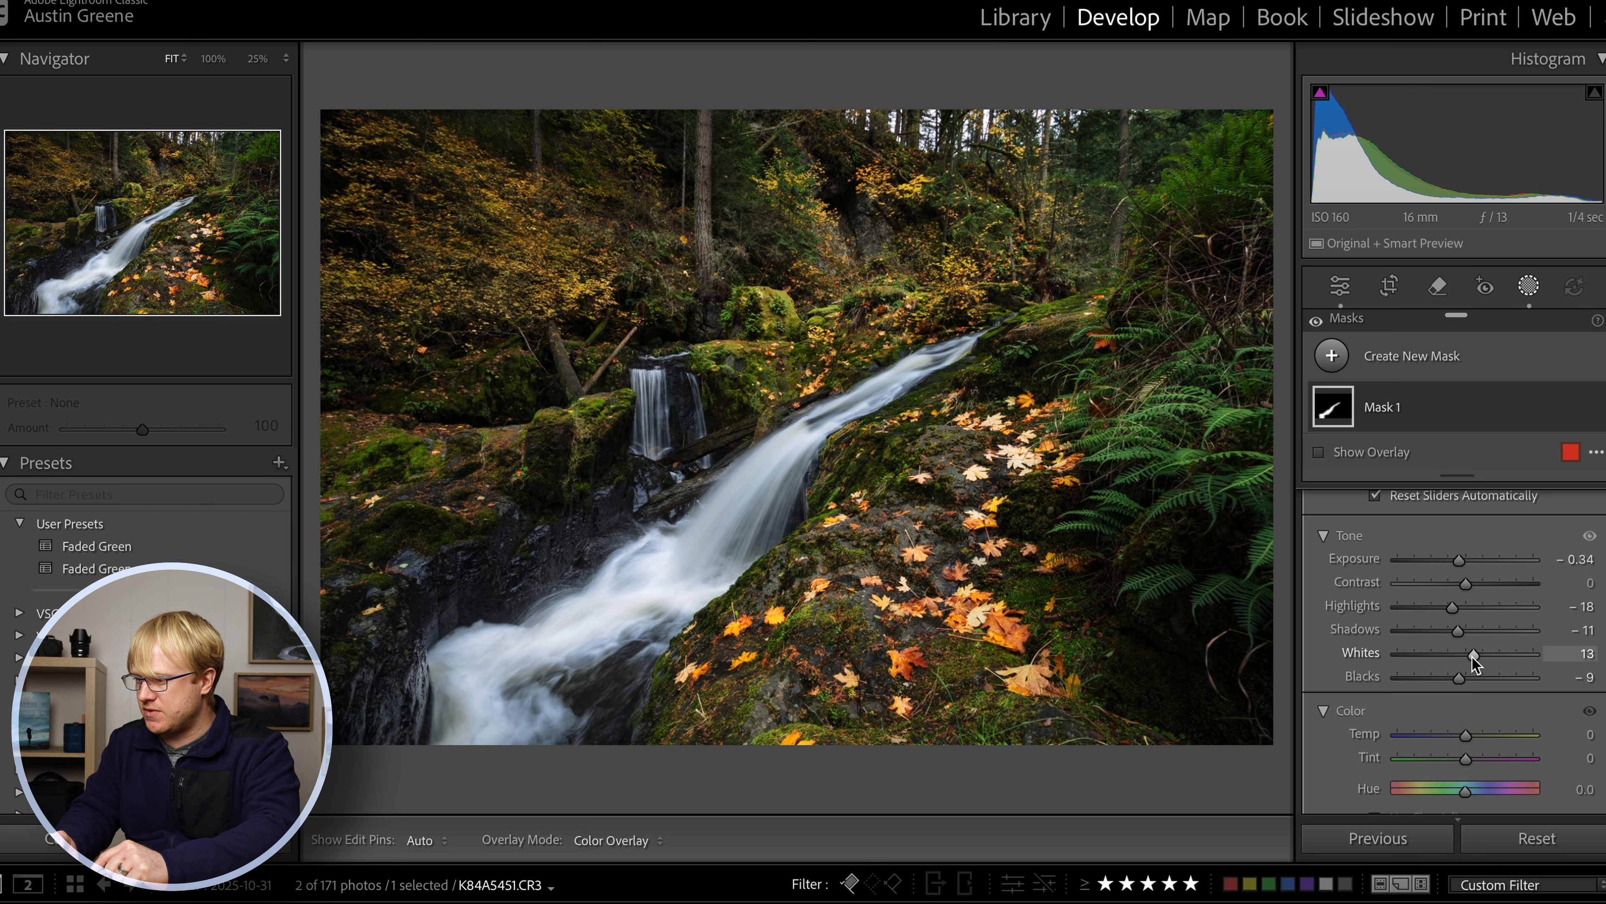
{"action": "scroll", "coordinate": [1472, 658], "scroll_direction": "down", "scroll_amount": 1}
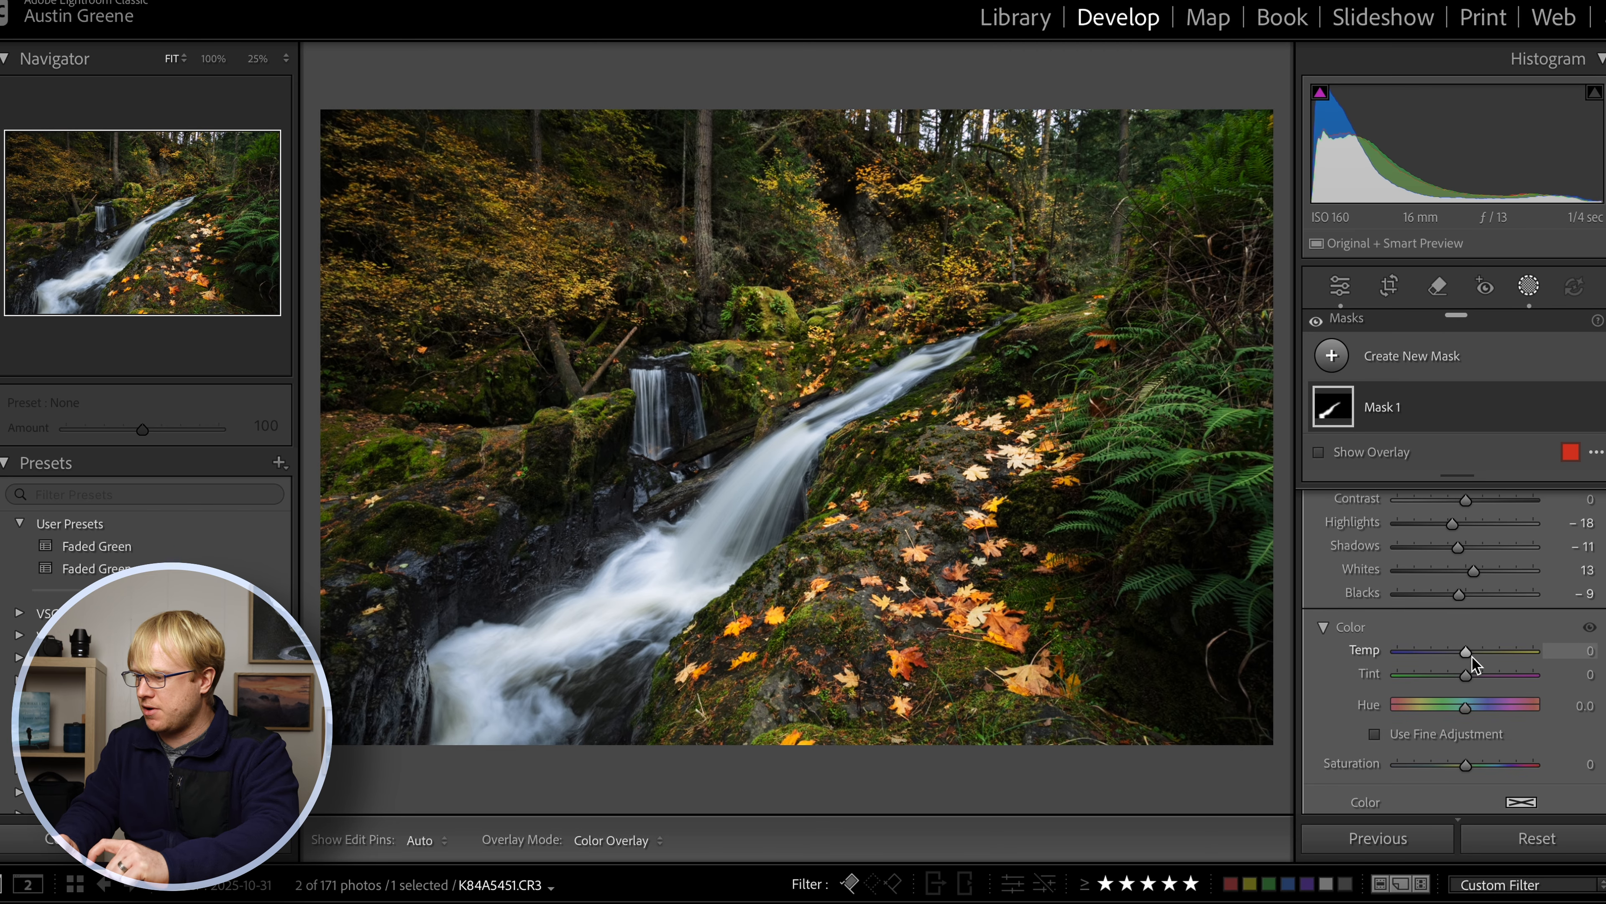
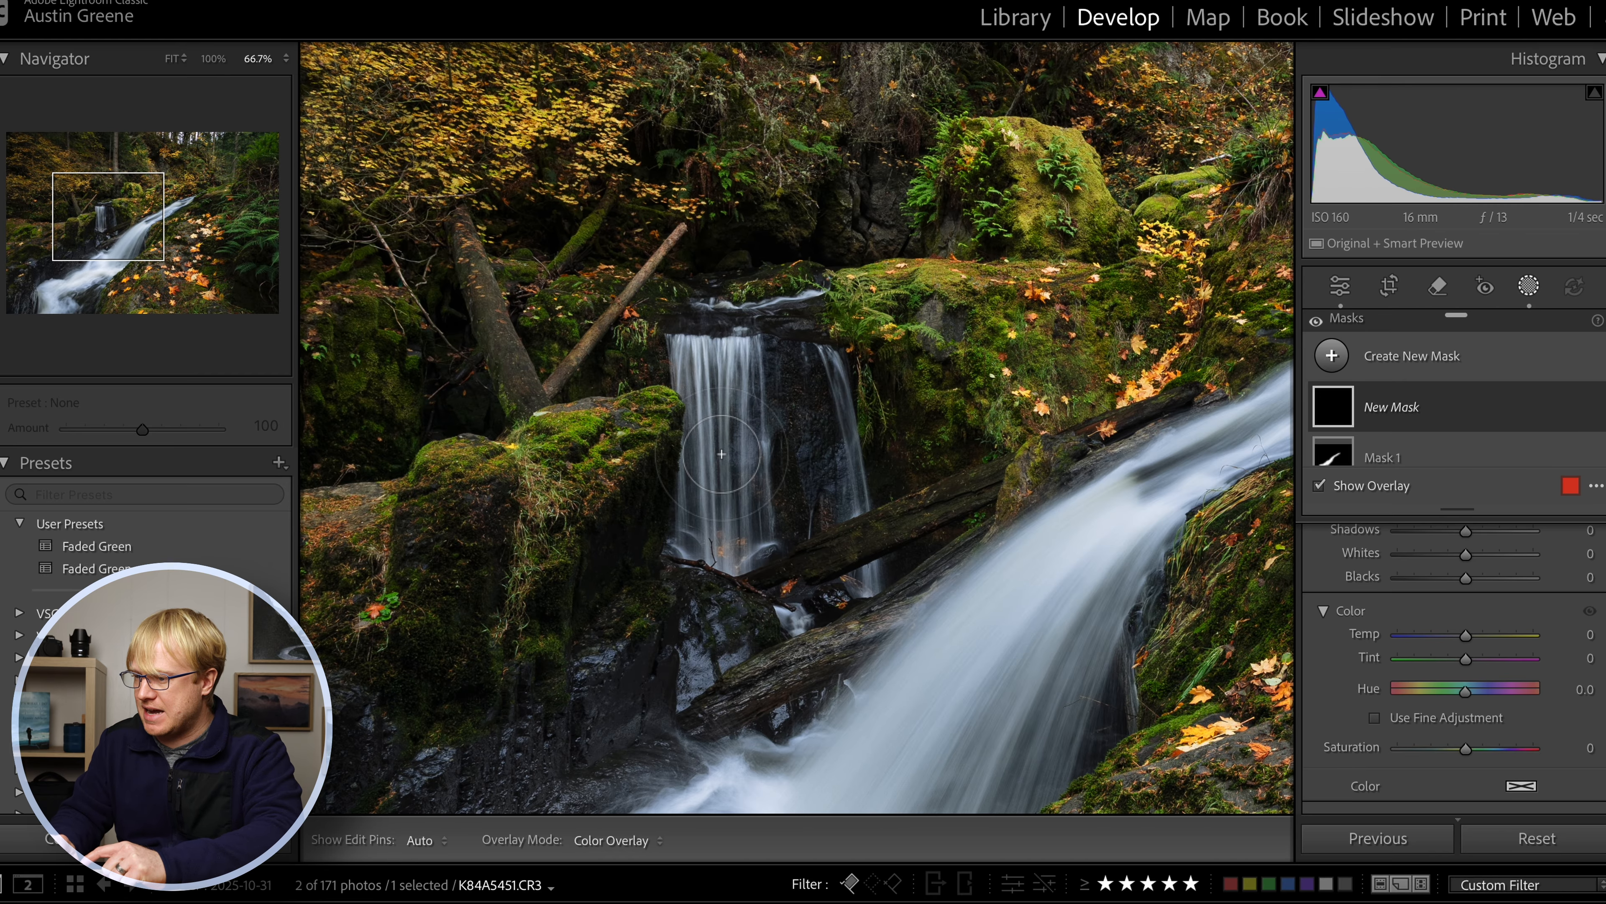
- Paint a second brush mask over the small background waterfall with feather and flow 100 and Auto Mask off
{"action": "scroll", "coordinate": [1423, 699], "scroll_direction": "up", "scroll_amount": 5}
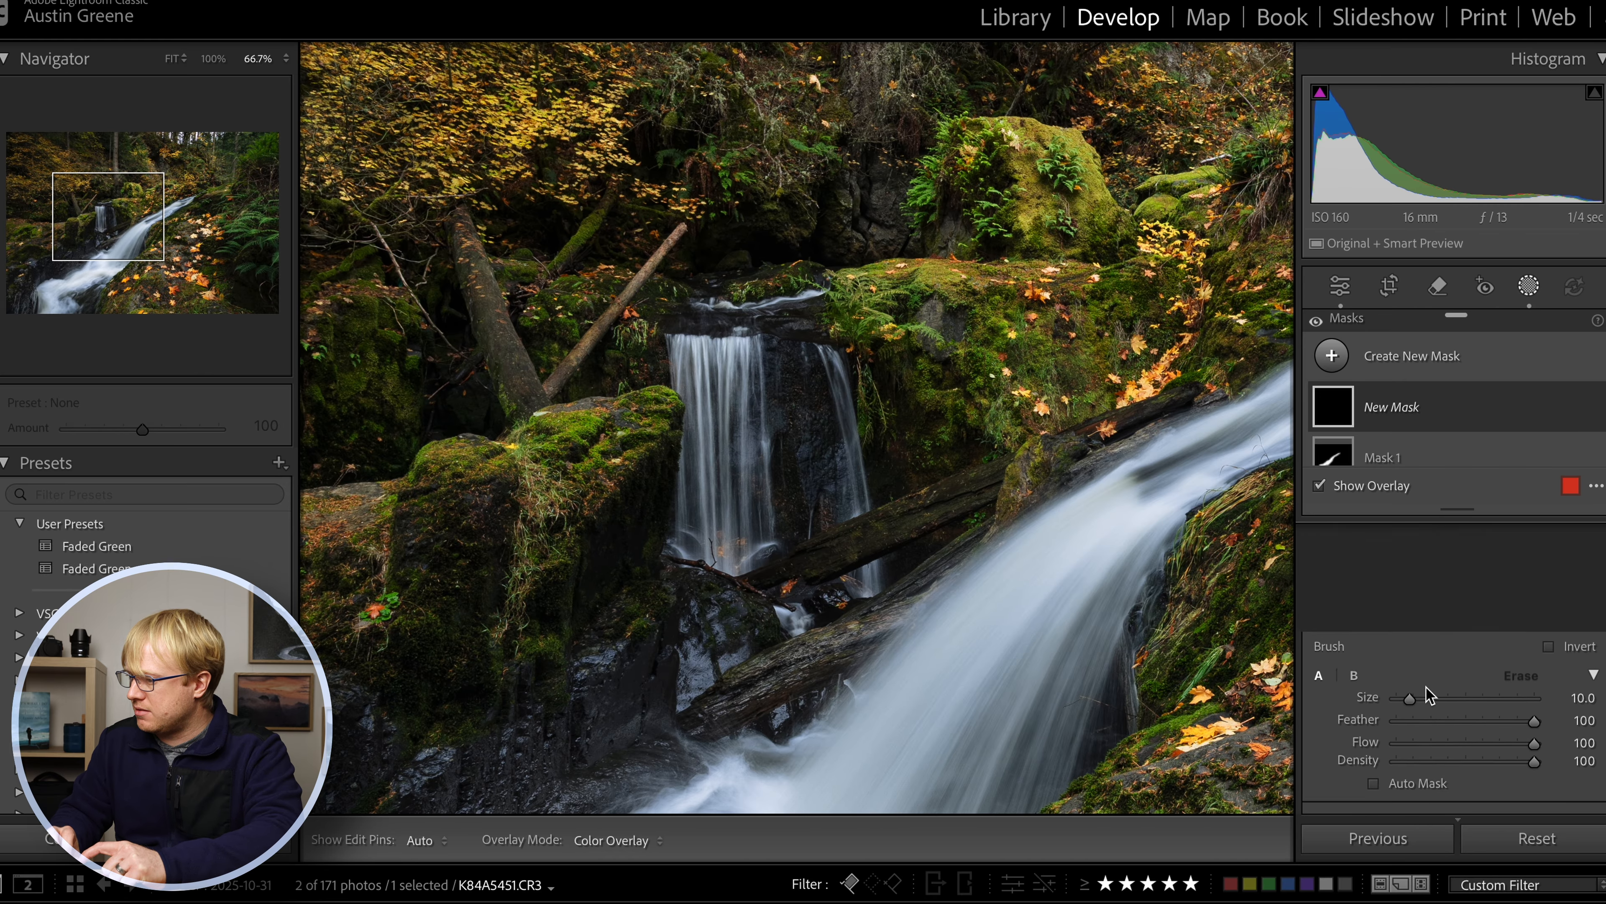
{"action": "scroll", "coordinate": [716, 456], "scroll_direction": "up", "scroll_amount": 2}
{"action": "mouse_move", "coordinate": [717, 455]}
{"action": "left_mouse_down"}
{"action": "mouse_move", "coordinate": [711, 368]}
{"action": "mouse_move", "coordinate": [696, 367]}
{"action": "mouse_move", "coordinate": [837, 380]}
{"action": "mouse_move", "coordinate": [869, 576]}
{"action": "mouse_move", "coordinate": [717, 558]}
{"action": "mouse_move", "coordinate": [679, 533]}
{"action": "mouse_move", "coordinate": [787, 477]}
{"action": "mouse_move", "coordinate": [799, 491]}
{"action": "mouse_move", "coordinate": [771, 459]}
{"action": "mouse_move", "coordinate": [659, 478]}
{"action": "mouse_move", "coordinate": [772, 592]}
{"action": "left_mouse_up"}
- Erase the second mask's spill from the rocks and logs around the small waterfall, using an Auto Mask eraser with flow 80
{"action": "key", "text": "alt"}
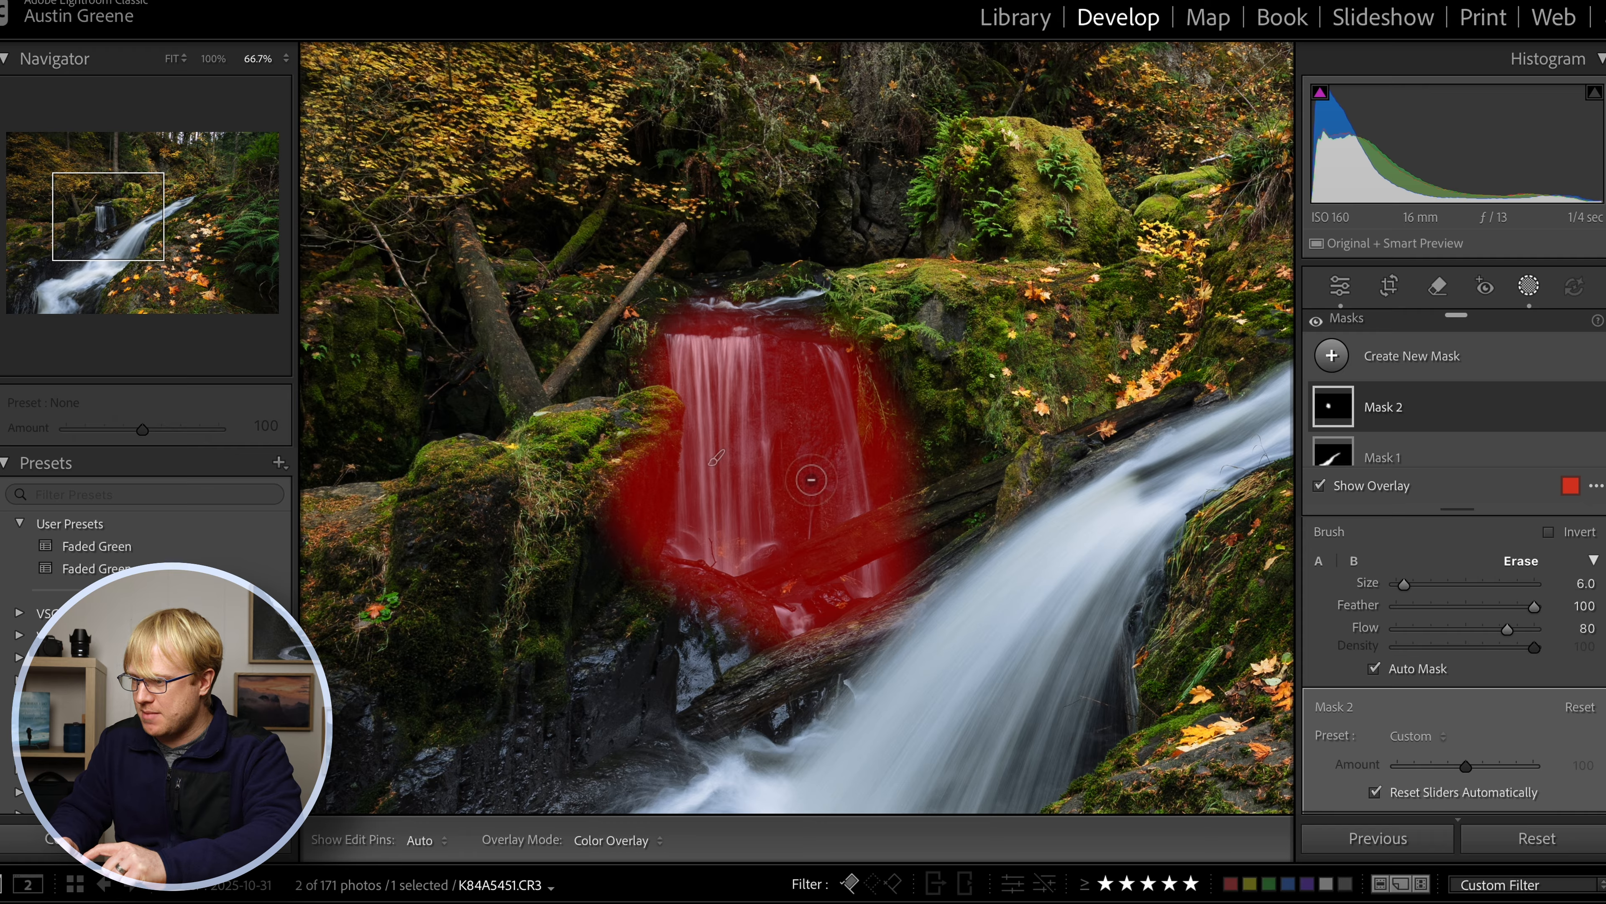
{"action": "mouse_move", "coordinate": [896, 474]}
{"action": "left_mouse_down"}
{"action": "mouse_move", "coordinate": [854, 341]}
{"action": "mouse_move", "coordinate": [891, 426]}
{"action": "mouse_move", "coordinate": [901, 531]}
{"action": "mouse_move", "coordinate": [847, 356]}
{"action": "mouse_move", "coordinate": [889, 438]}
{"action": "mouse_move", "coordinate": [899, 552]}
{"action": "mouse_move", "coordinate": [880, 487]}
{"action": "mouse_move", "coordinate": [907, 539]}
{"action": "mouse_move", "coordinate": [804, 592]}
{"action": "mouse_move", "coordinate": [861, 543]}
{"action": "mouse_move", "coordinate": [767, 591]}
{"action": "mouse_move", "coordinate": [795, 430]}
{"action": "mouse_move", "coordinate": [774, 336]}
{"action": "mouse_move", "coordinate": [822, 456]}
{"action": "mouse_move", "coordinate": [817, 539]}
{"action": "mouse_move", "coordinate": [777, 315]}
{"action": "mouse_move", "coordinate": [711, 315]}
{"action": "mouse_move", "coordinate": [754, 312]}
{"action": "mouse_move", "coordinate": [680, 322]}
{"action": "mouse_move", "coordinate": [719, 319]}
{"action": "mouse_move", "coordinate": [648, 353]}
{"action": "mouse_move", "coordinate": [651, 494]}
{"action": "mouse_move", "coordinate": [661, 397]}
{"action": "mouse_move", "coordinate": [676, 424]}
{"action": "mouse_move", "coordinate": [622, 570]}
{"action": "mouse_move", "coordinate": [605, 490]}
{"action": "mouse_move", "coordinate": [590, 507]}
{"action": "mouse_move", "coordinate": [651, 377]}
{"action": "mouse_move", "coordinate": [661, 587]}
{"action": "mouse_move", "coordinate": [641, 584]}
{"action": "mouse_move", "coordinate": [739, 625]}
{"action": "mouse_move", "coordinate": [699, 590]}
{"action": "mouse_move", "coordinate": [798, 626]}
{"action": "mouse_move", "coordinate": [921, 590]}
{"action": "mouse_move", "coordinate": [886, 417]}
{"action": "left_mouse_up"}
{"action": "key", "text": "h"}
{"action": "key", "text": "h"}
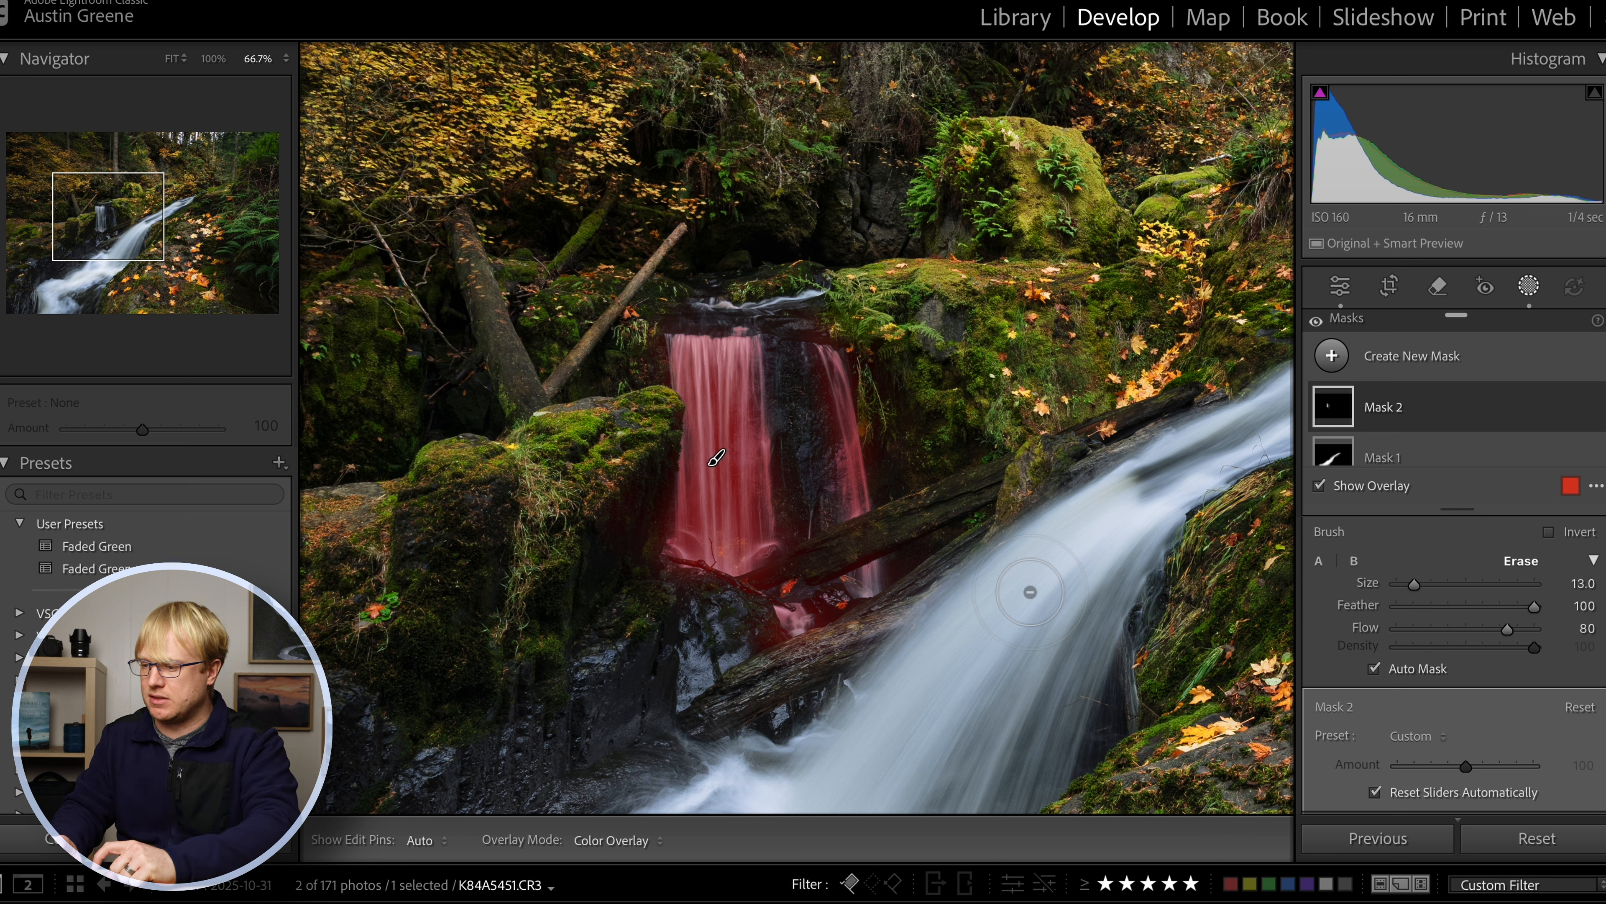
{"action": "left_click_drag", "start_coordinate": [829, 553], "coordinate": [737, 594]}
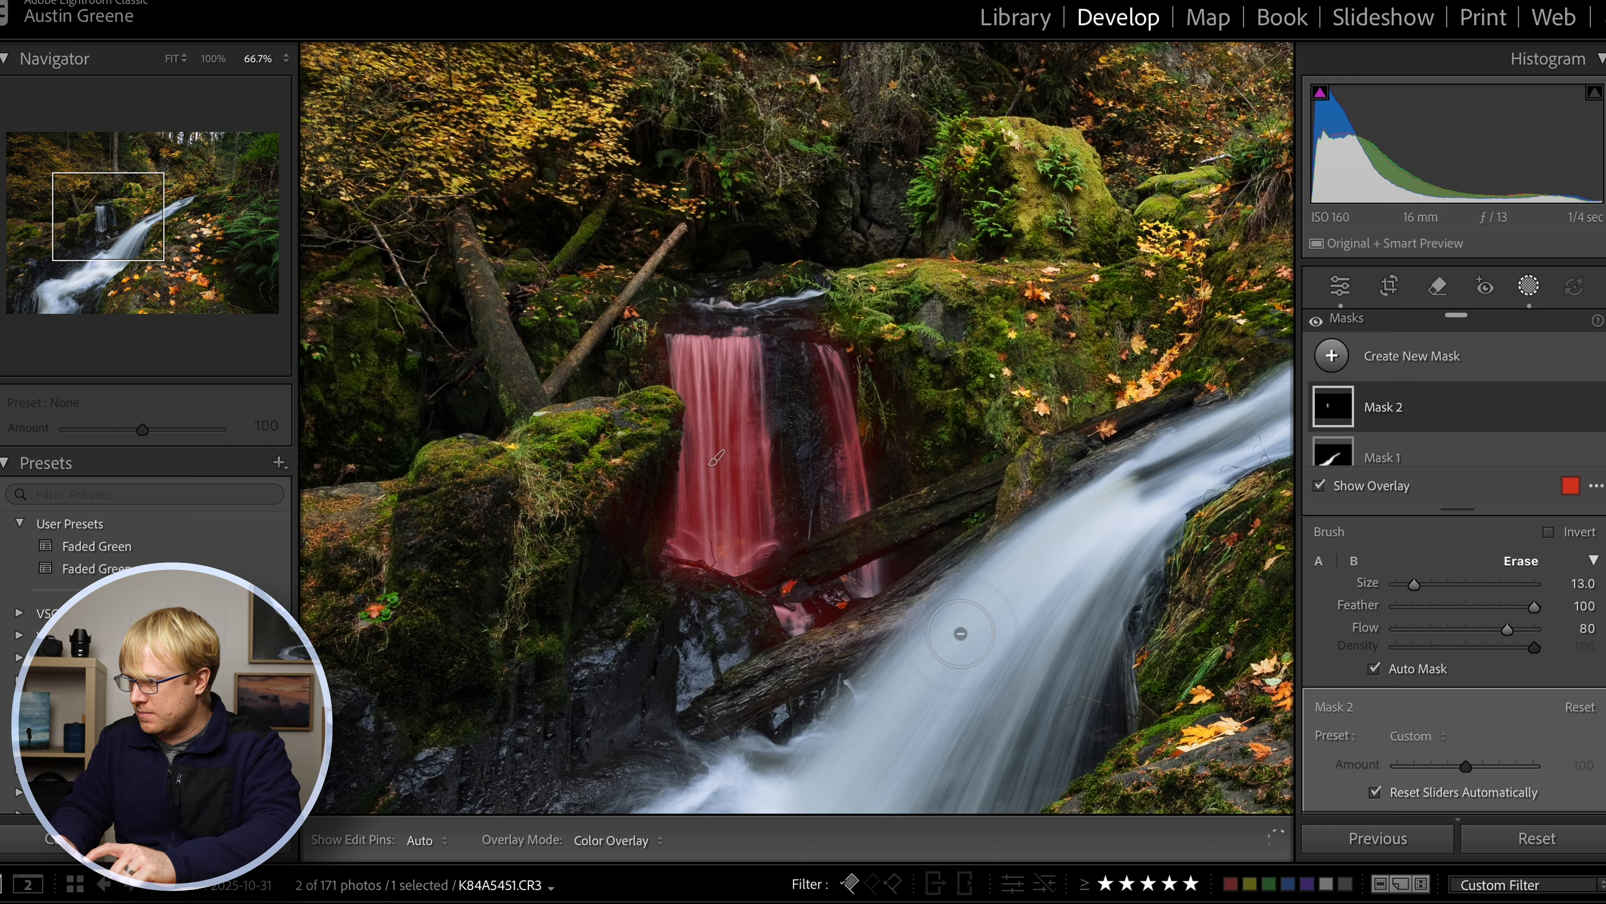
{"action": "left_click", "coordinate": [1335, 414]}
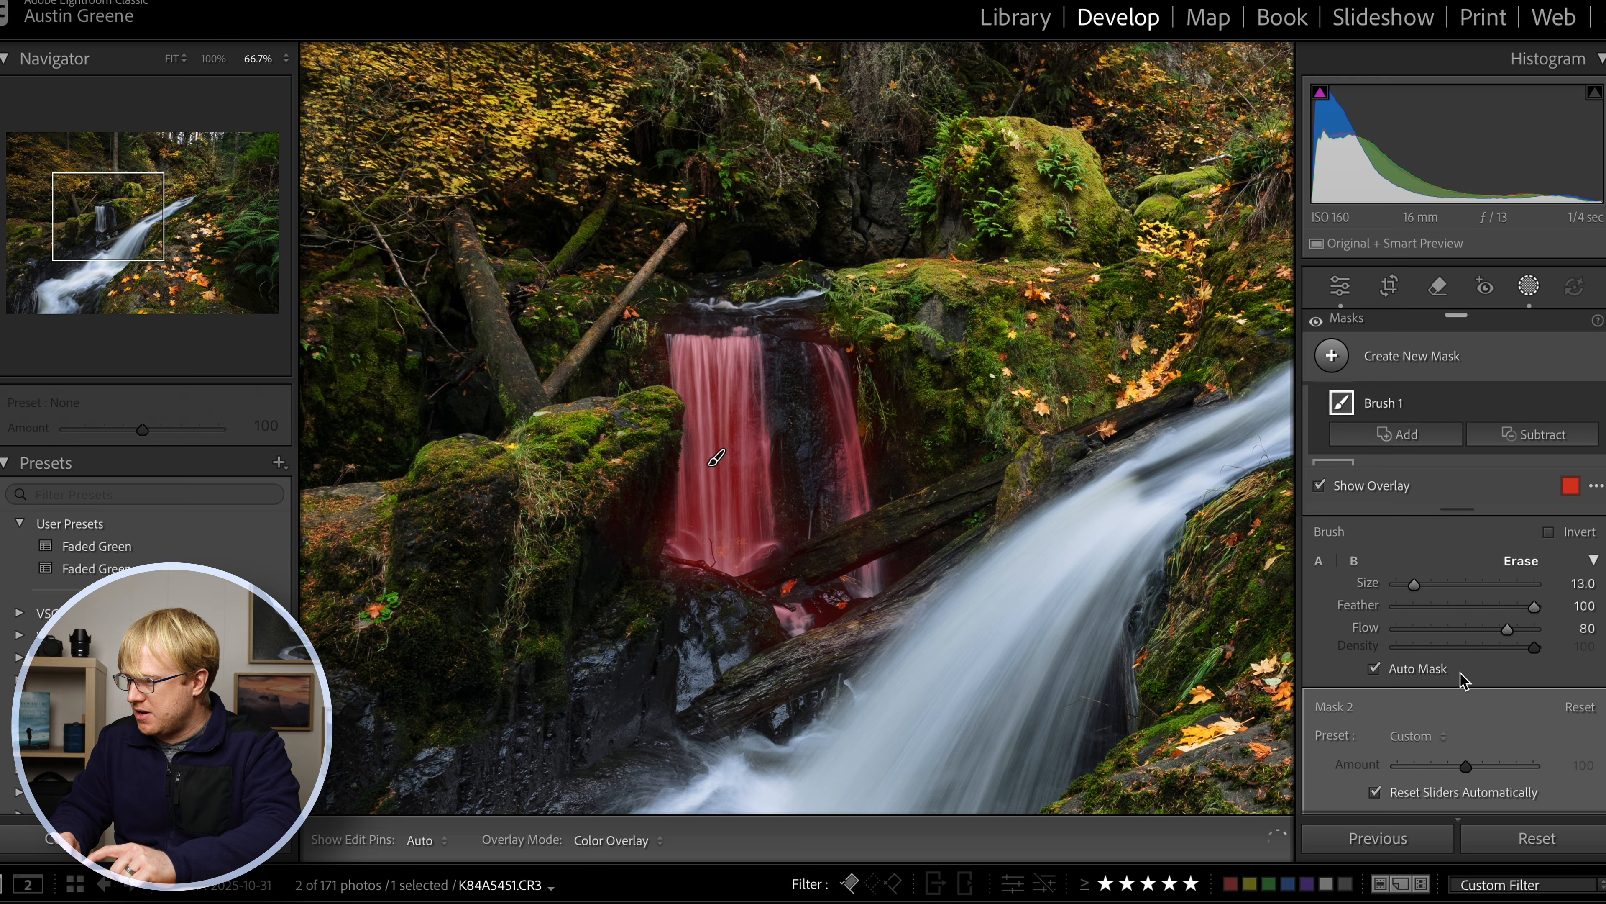
- Set the small background waterfall mask's Exposure to 0.32 and Highlights to 11
{"action": "left_click", "coordinate": [1334, 414]}
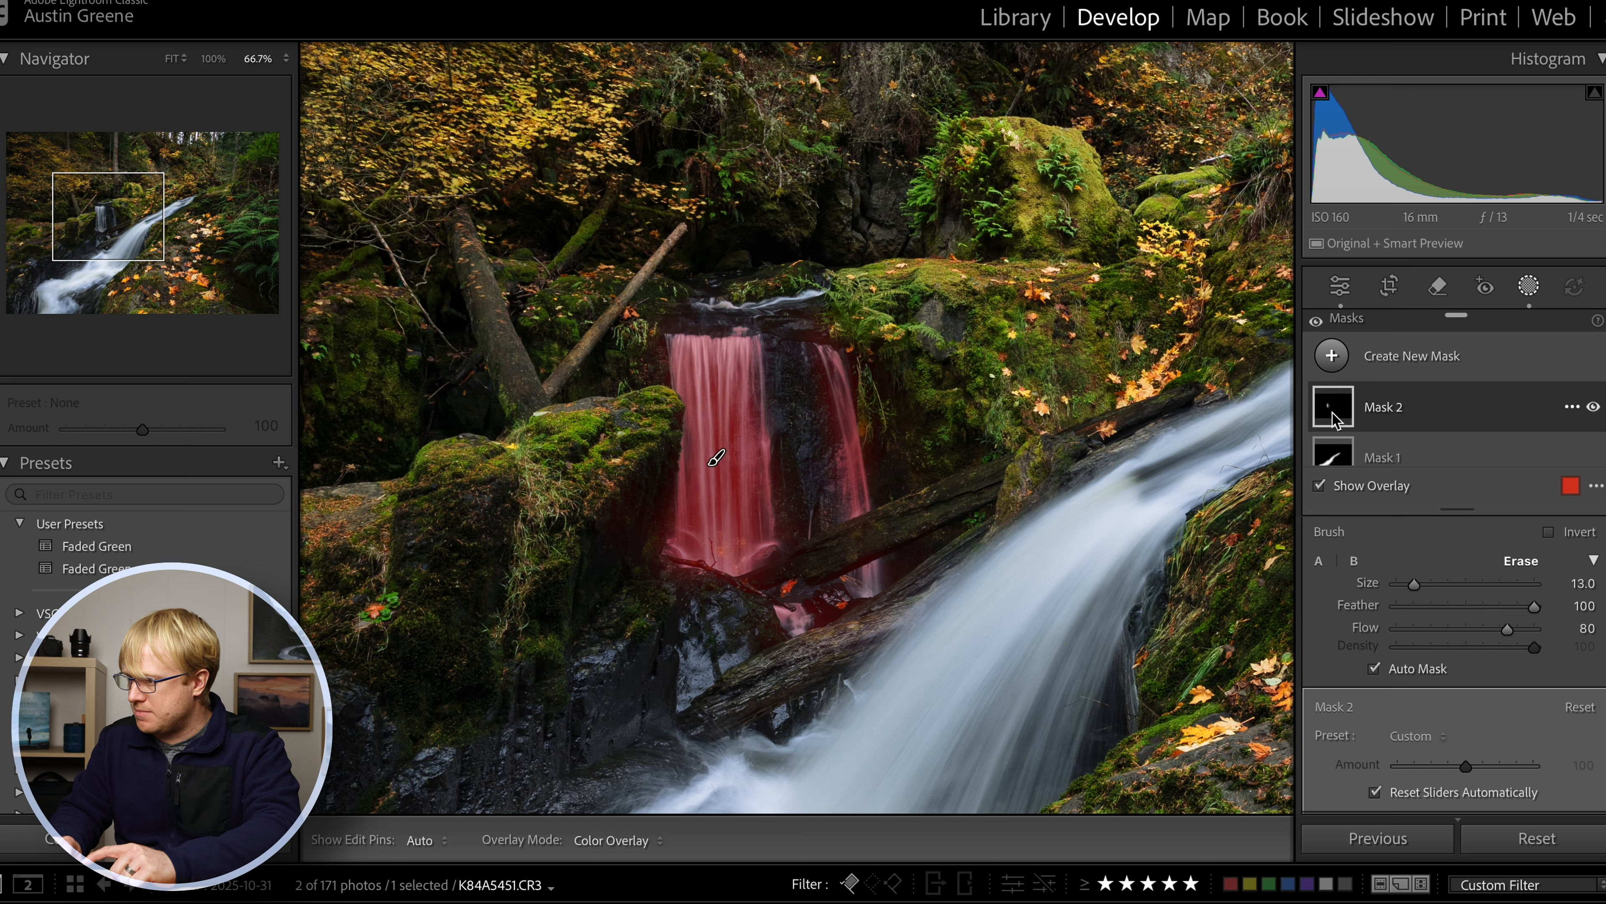
{"action": "scroll", "coordinate": [1451, 595], "scroll_direction": "down", "scroll_amount": 3}
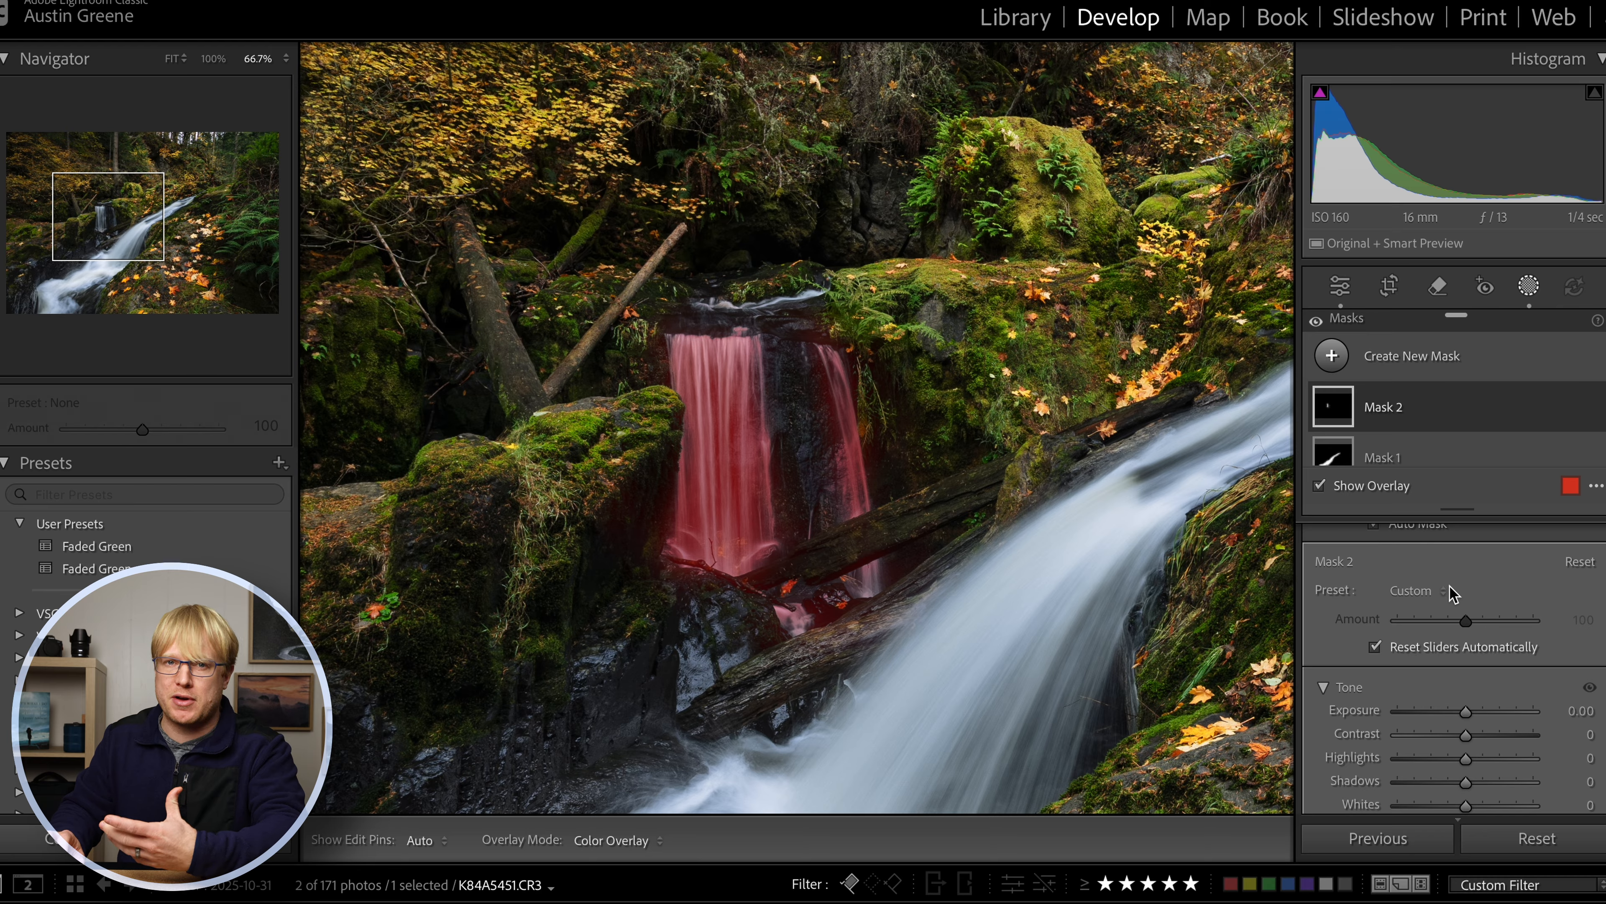
{"action": "scroll", "coordinate": [1452, 592], "scroll_direction": "down", "scroll_amount": 3}
{"action": "left_click_drag", "start_coordinate": [1465, 537], "coordinate": [1473, 547]}
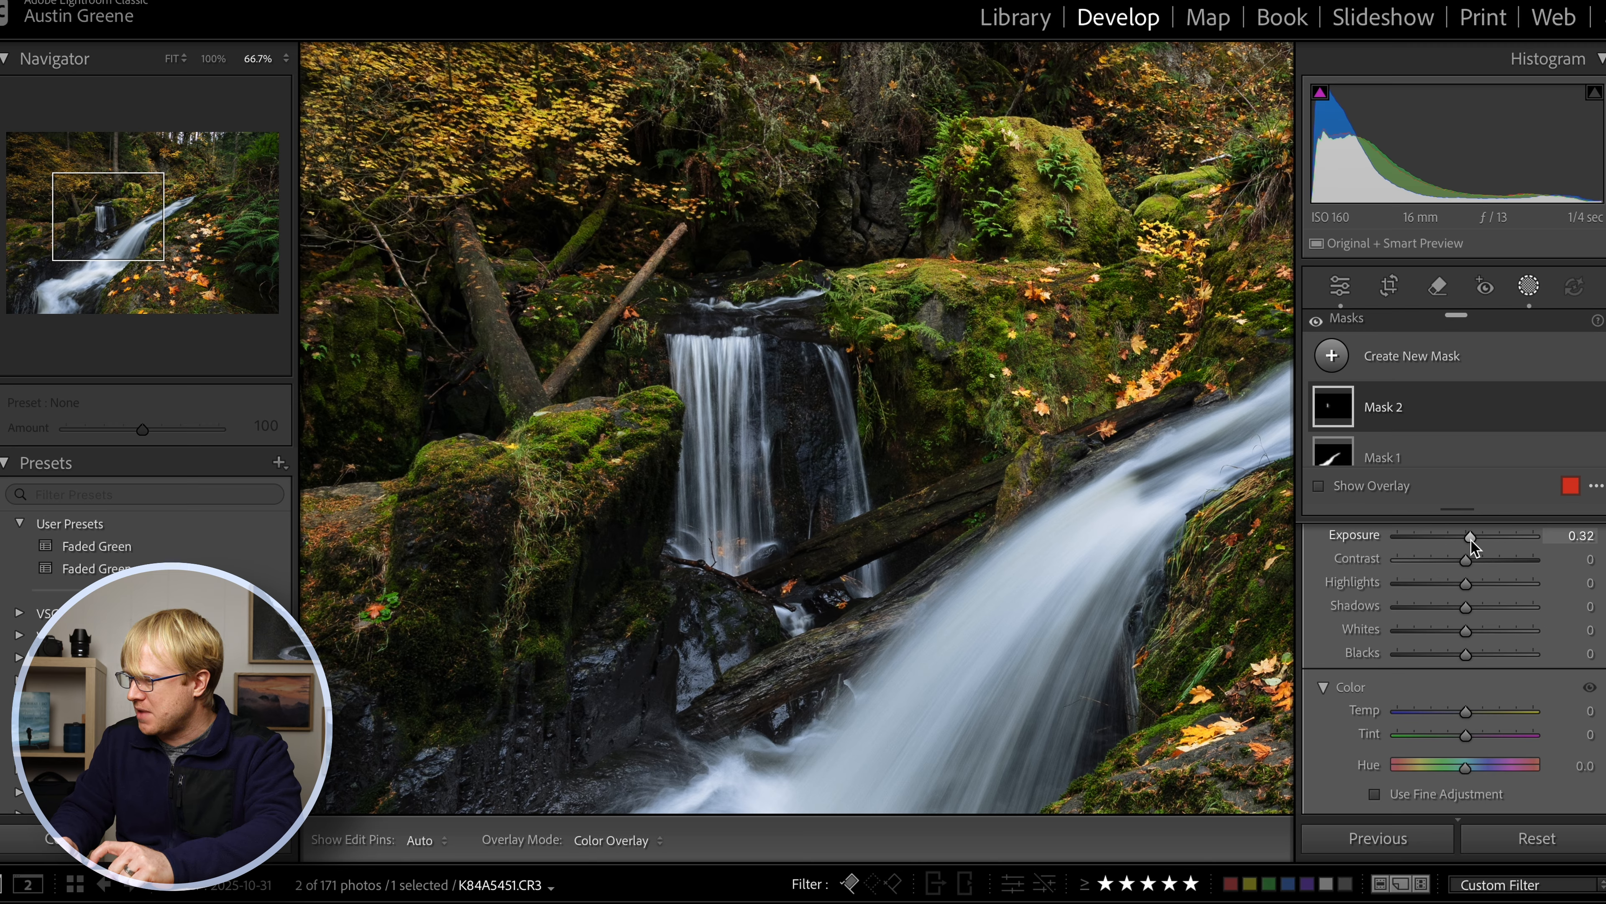
{"action": "left_click_drag", "start_coordinate": [1468, 585], "coordinate": [1476, 588]}
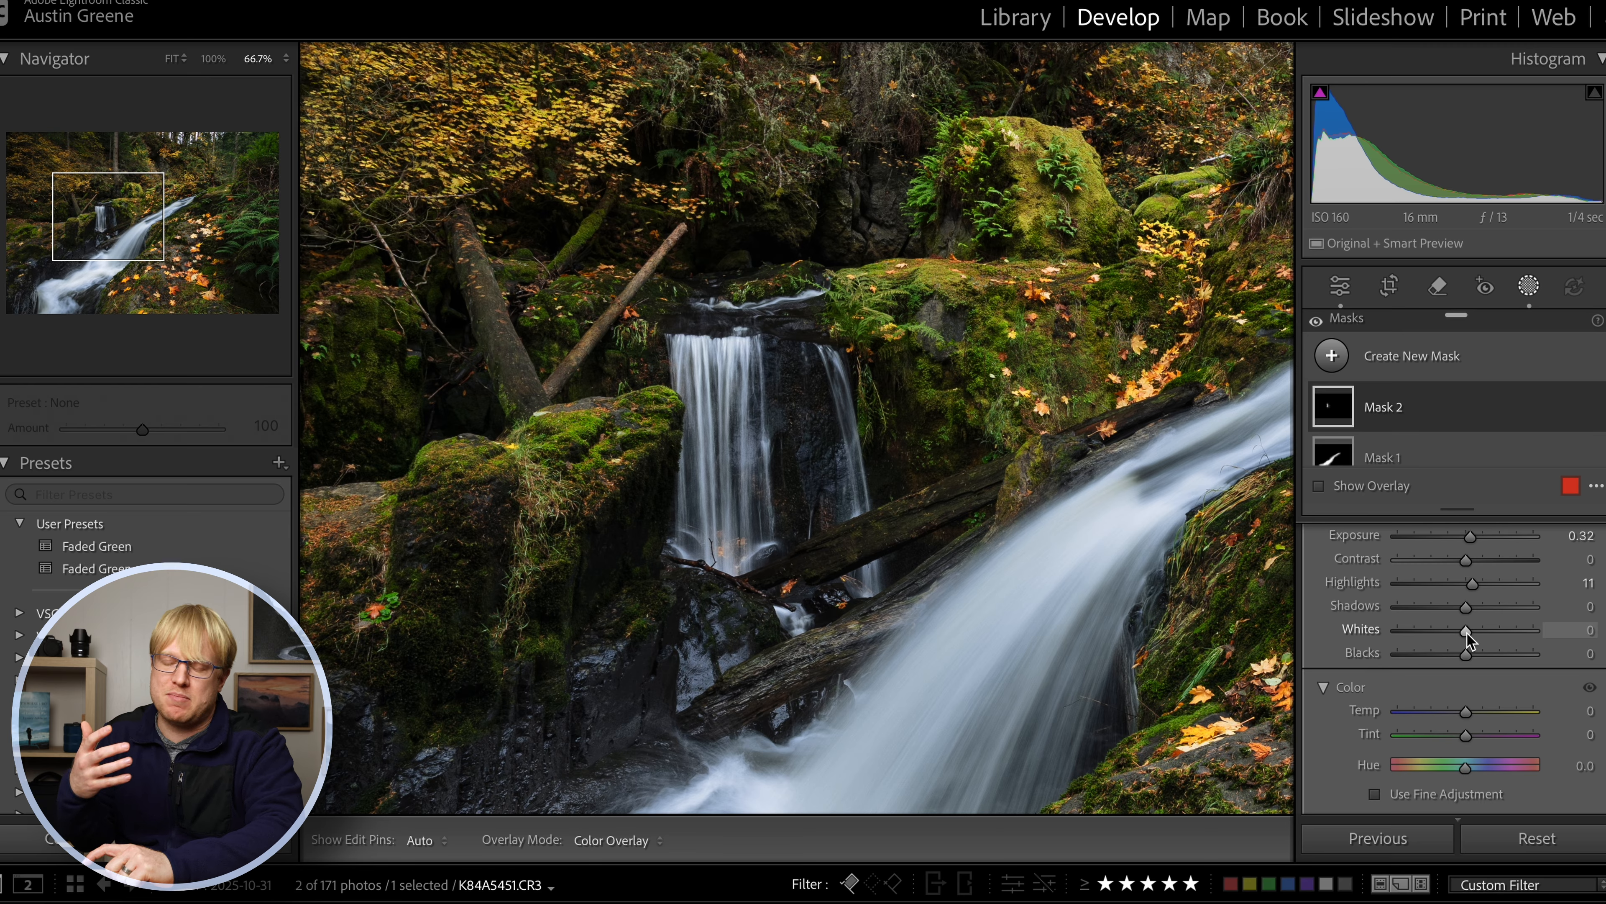
- Set the small background waterfall mask's Whites to 11 and Blacks to -7
{"action": "left_click", "coordinate": [1467, 631]}
{"action": "left_click_drag", "start_coordinate": [1467, 631], "coordinate": [1471, 633]}
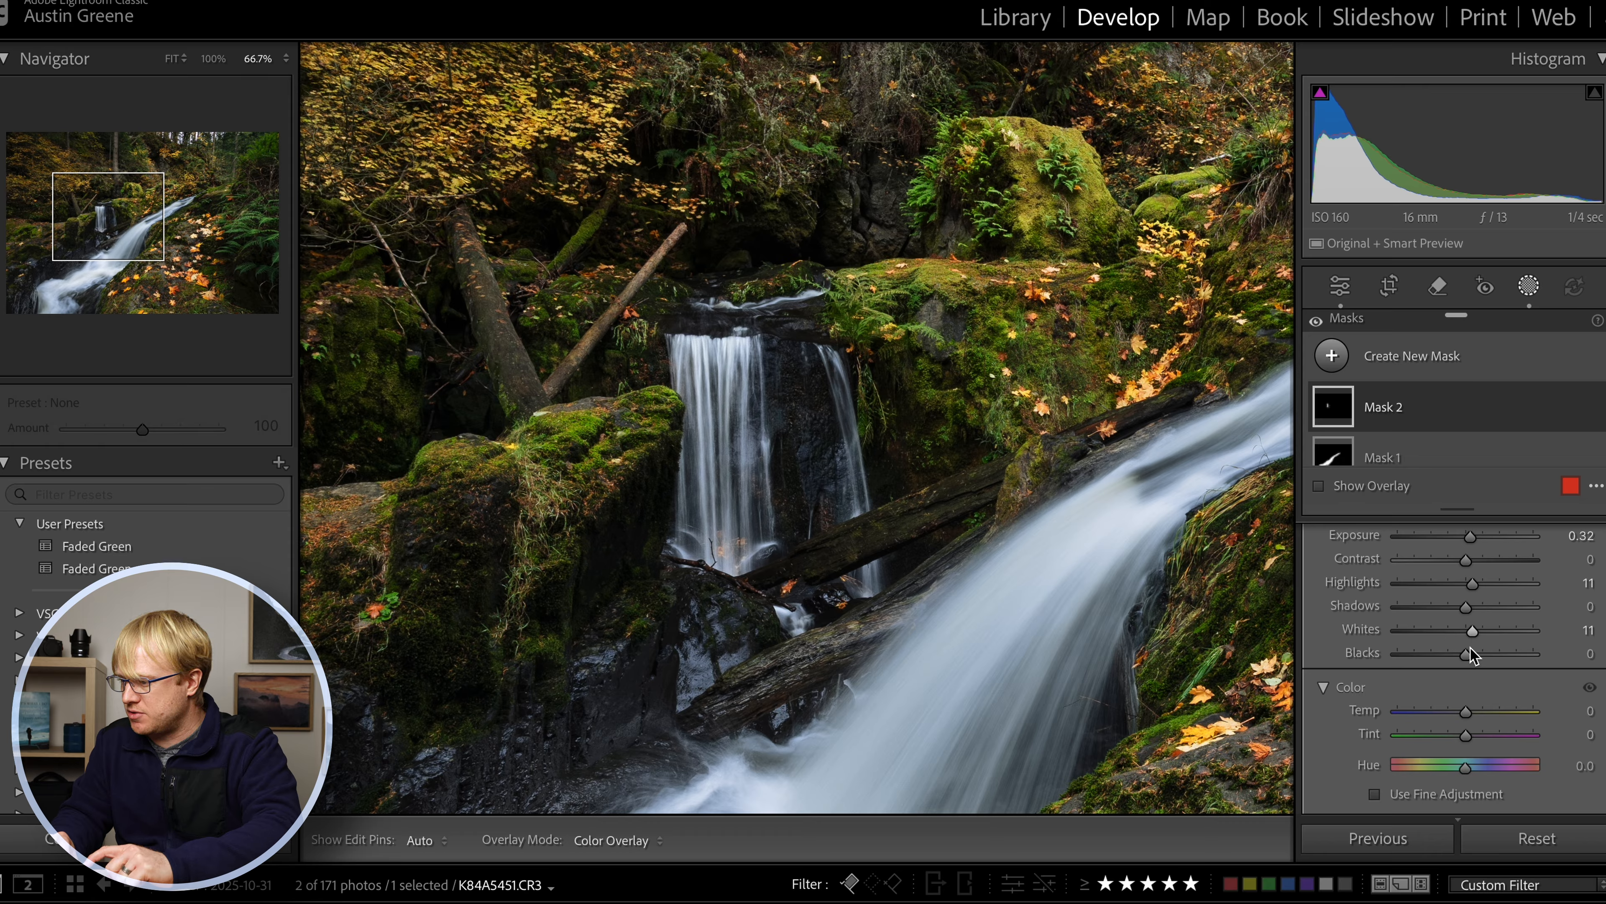
{"action": "left_click_drag", "start_coordinate": [1464, 655], "coordinate": [1464, 658]}
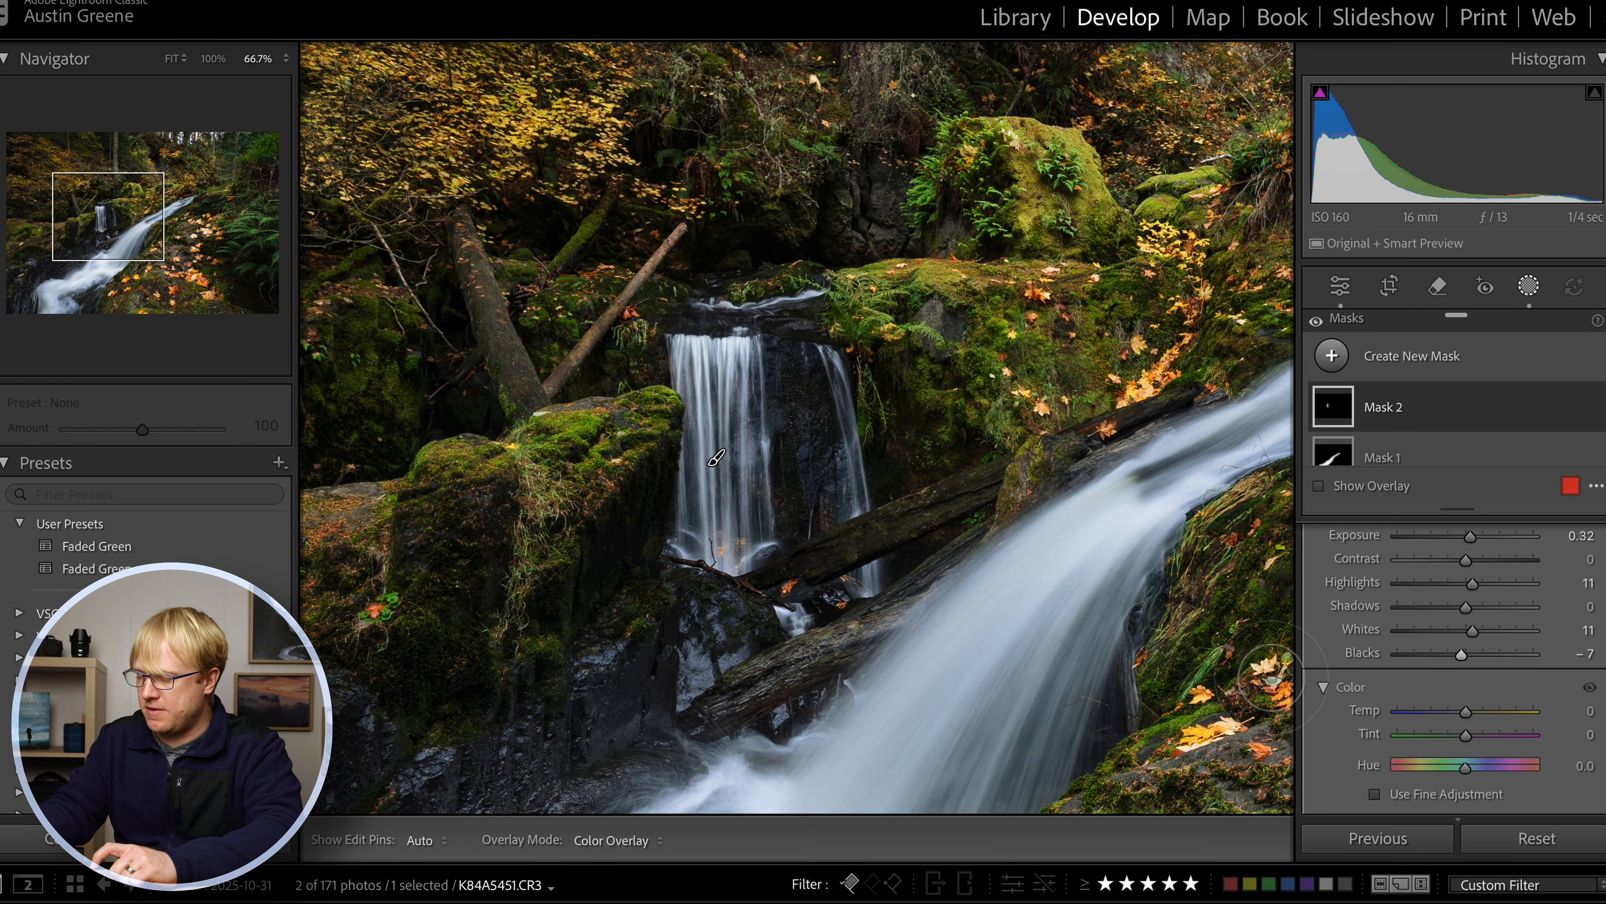
- Leave masking and compare the whole photo's before and after versions
{"action": "key", "text": "ctrl+minus"}
{"action": "left_click", "coordinate": [172, 58]}
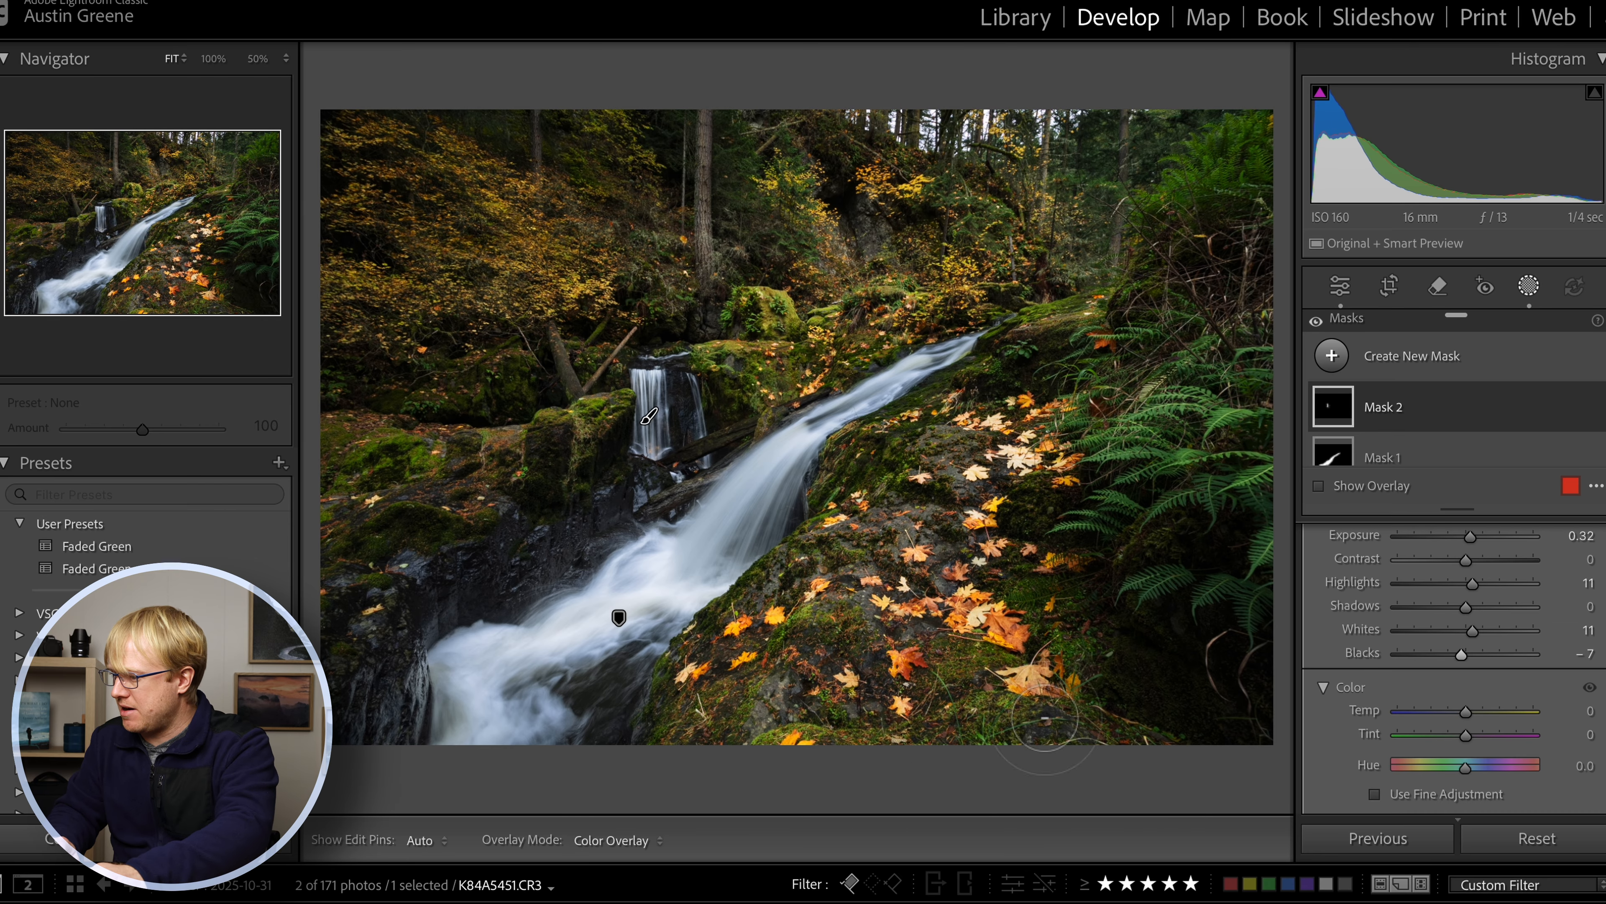
{"action": "scroll", "coordinate": [1436, 577], "scroll_direction": "up", "scroll_amount": 8}
{"action": "key", "text": "Escape"}
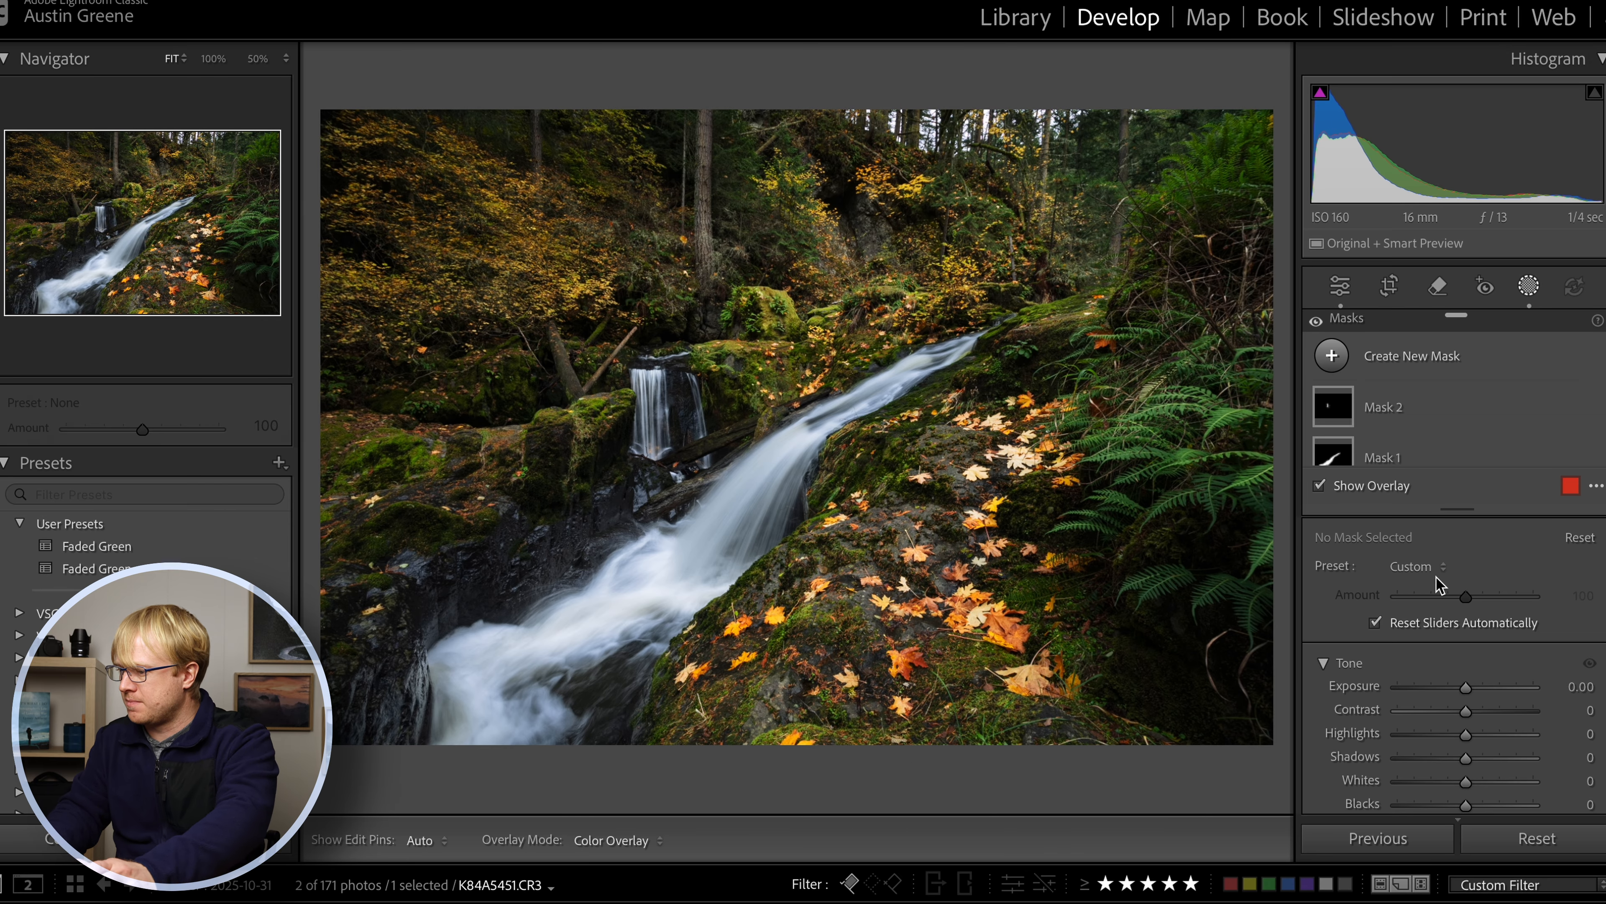
{"action": "key", "text": "shift+w"}
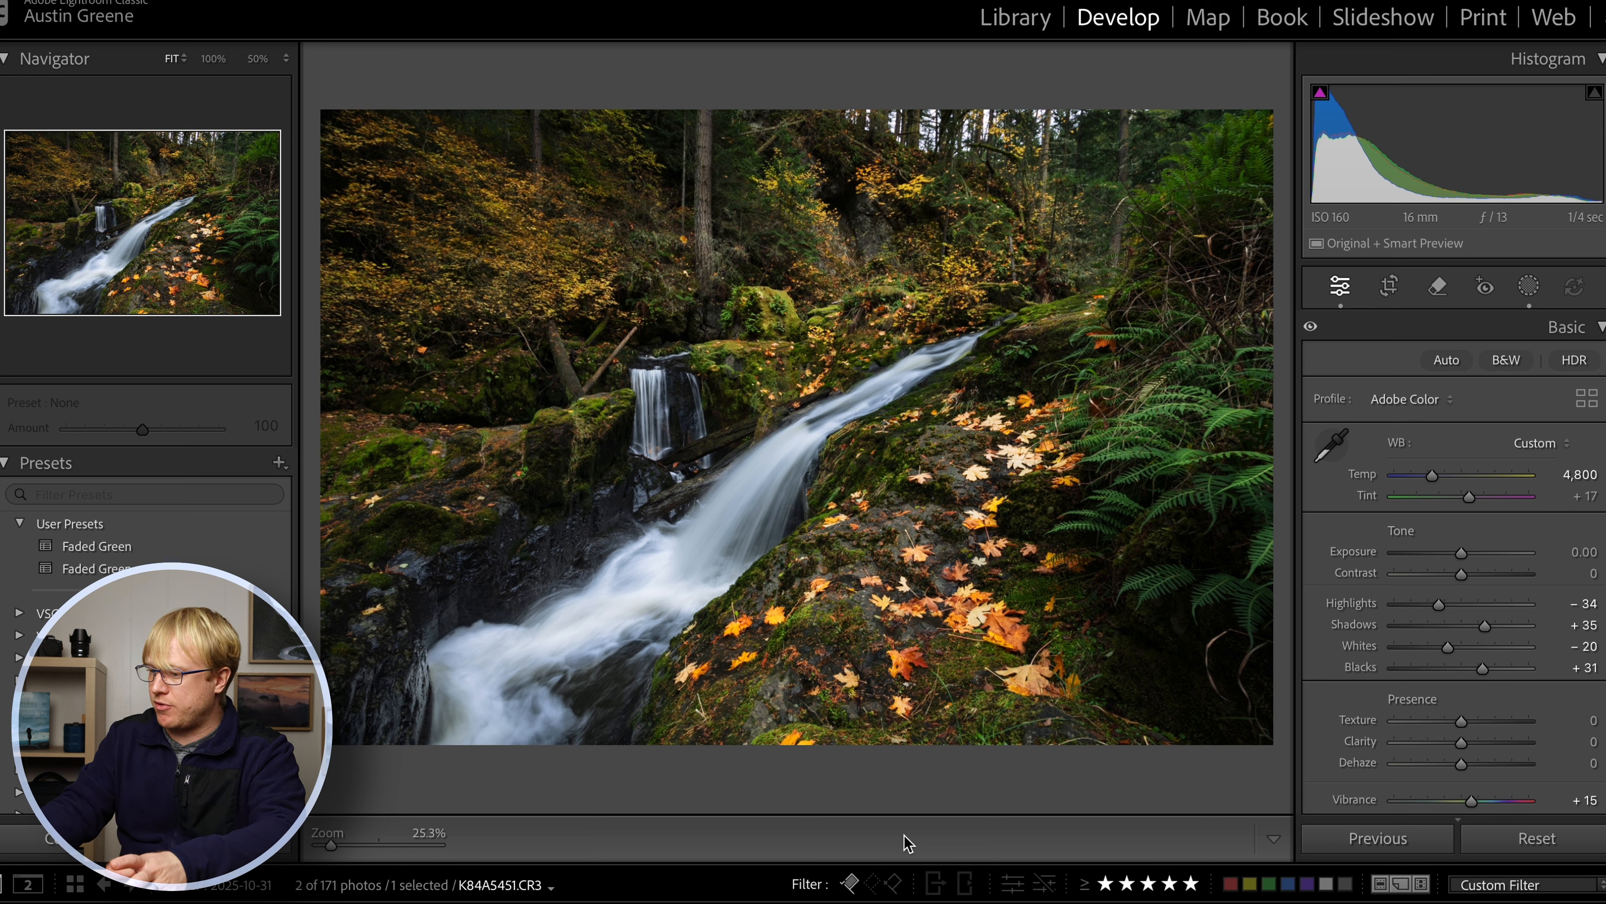
{"action": "key", "text": "backslash"}
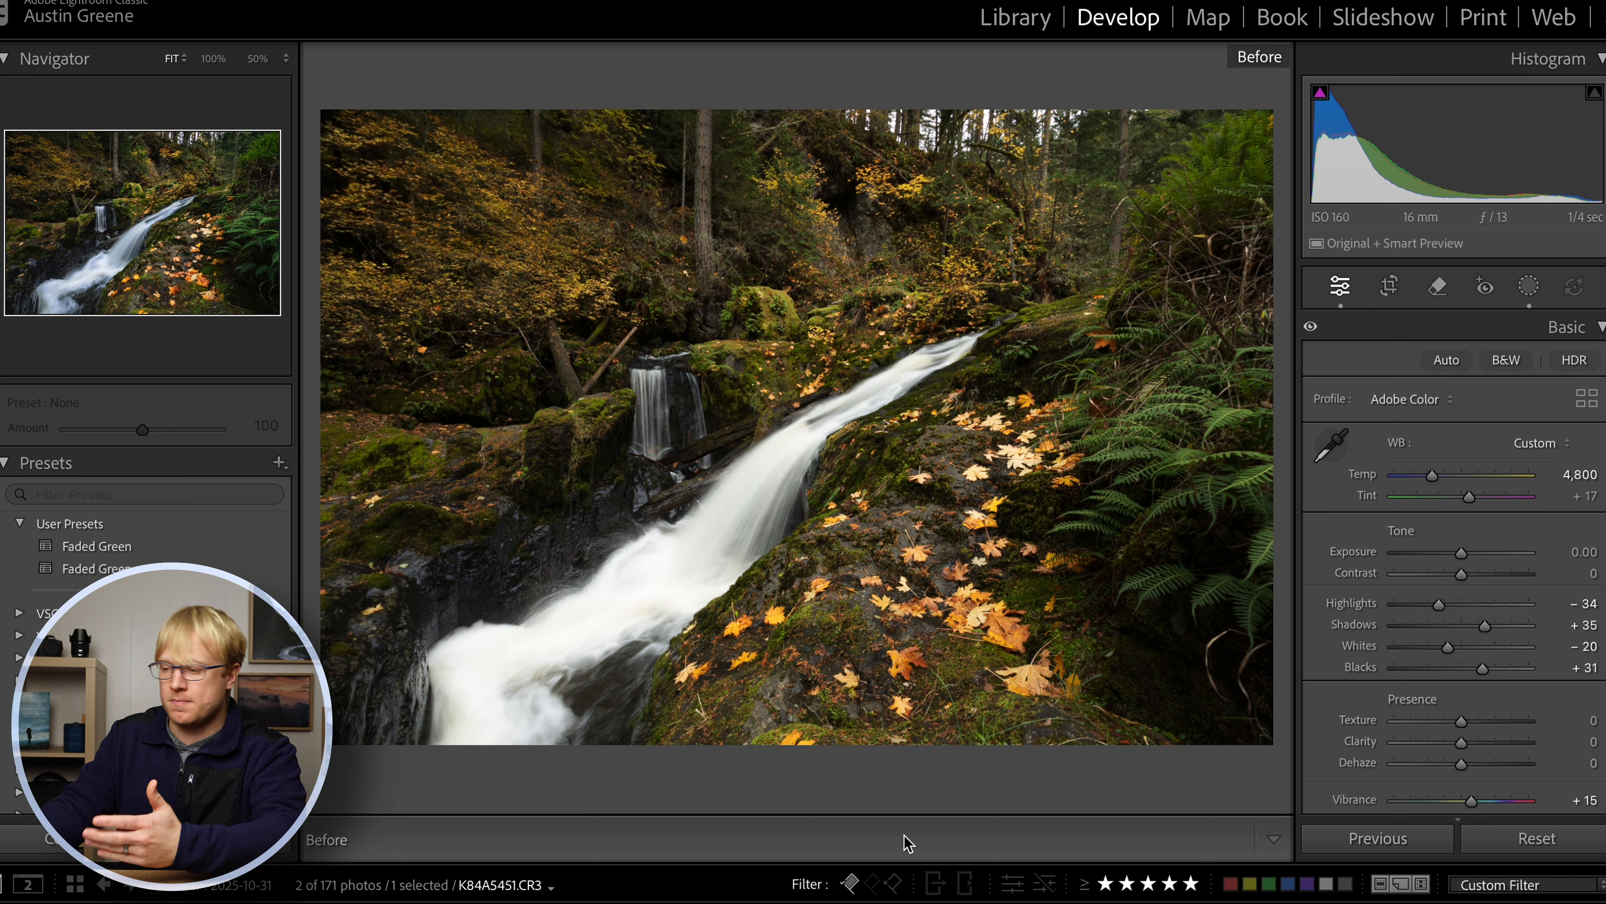
{"action": "key", "text": "backslash"}
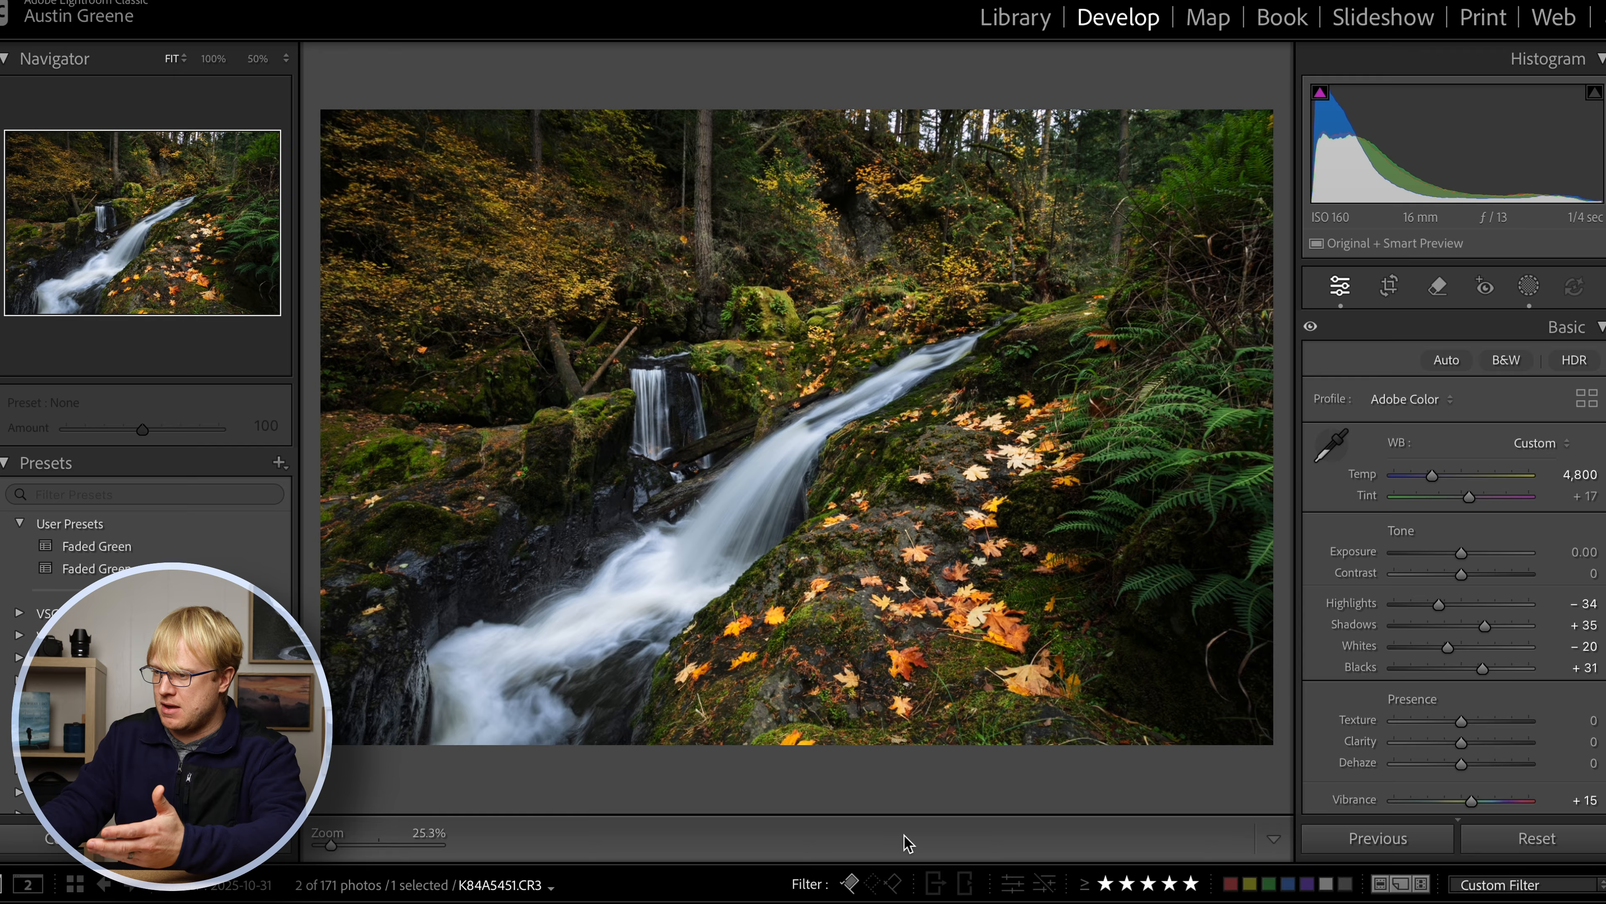
{"action": "key", "text": "backslash"}
{"action": "key", "text": "backslash"}
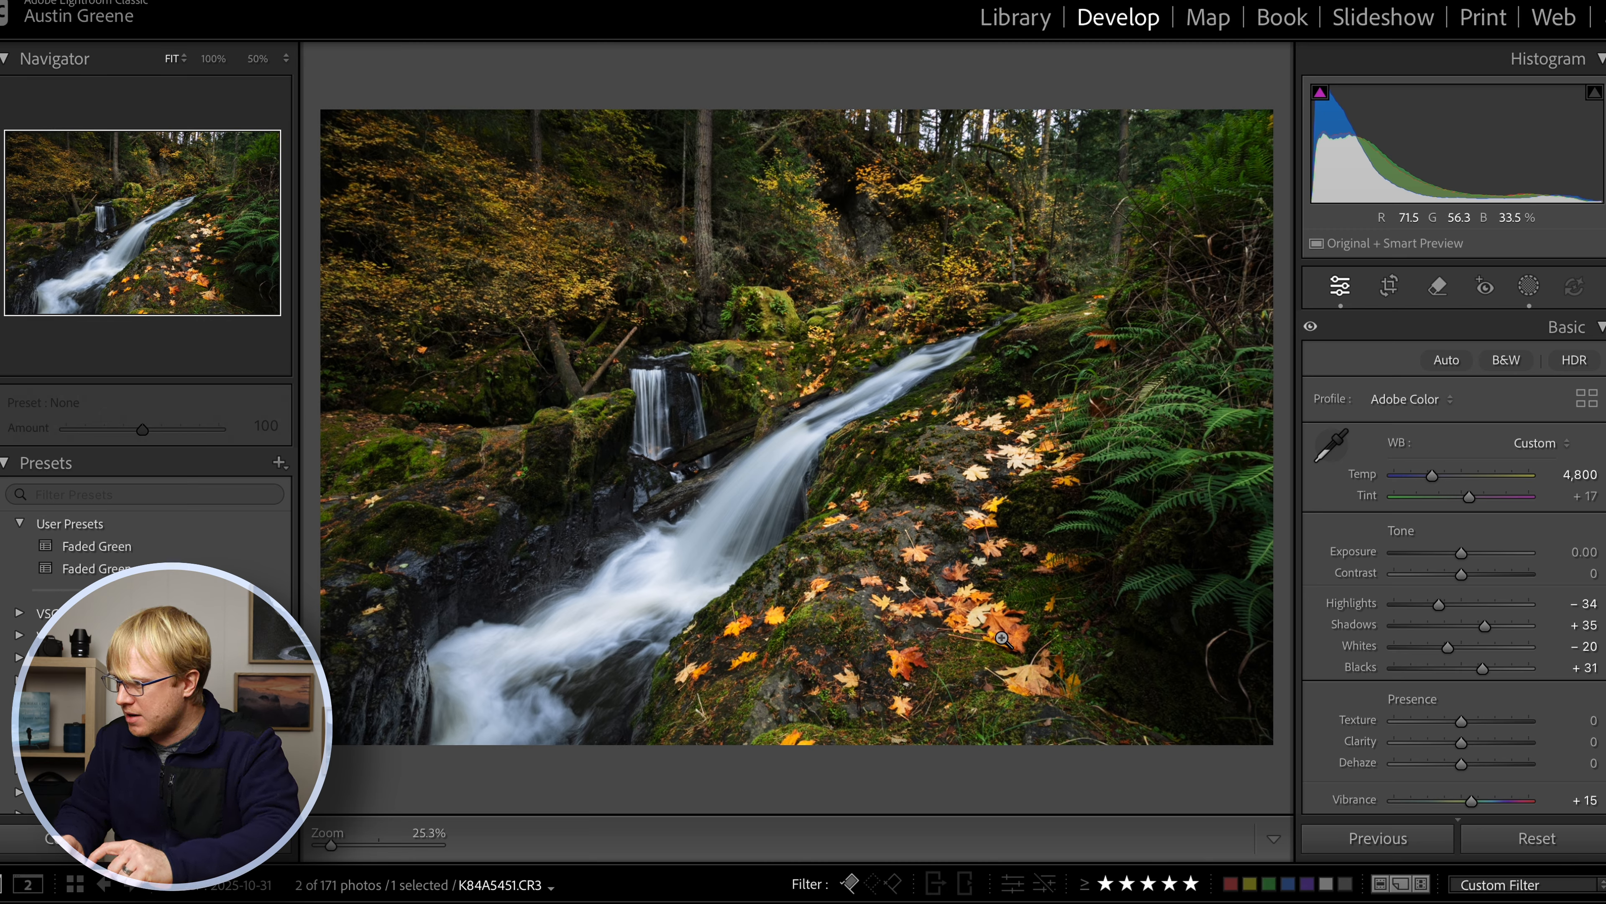
- Create a Color Range mask sampled from the gray rock among the fallen leaves beside the main waterfall
{"action": "scroll", "coordinate": [1450, 597], "scroll_direction": "down", "scroll_amount": 2}
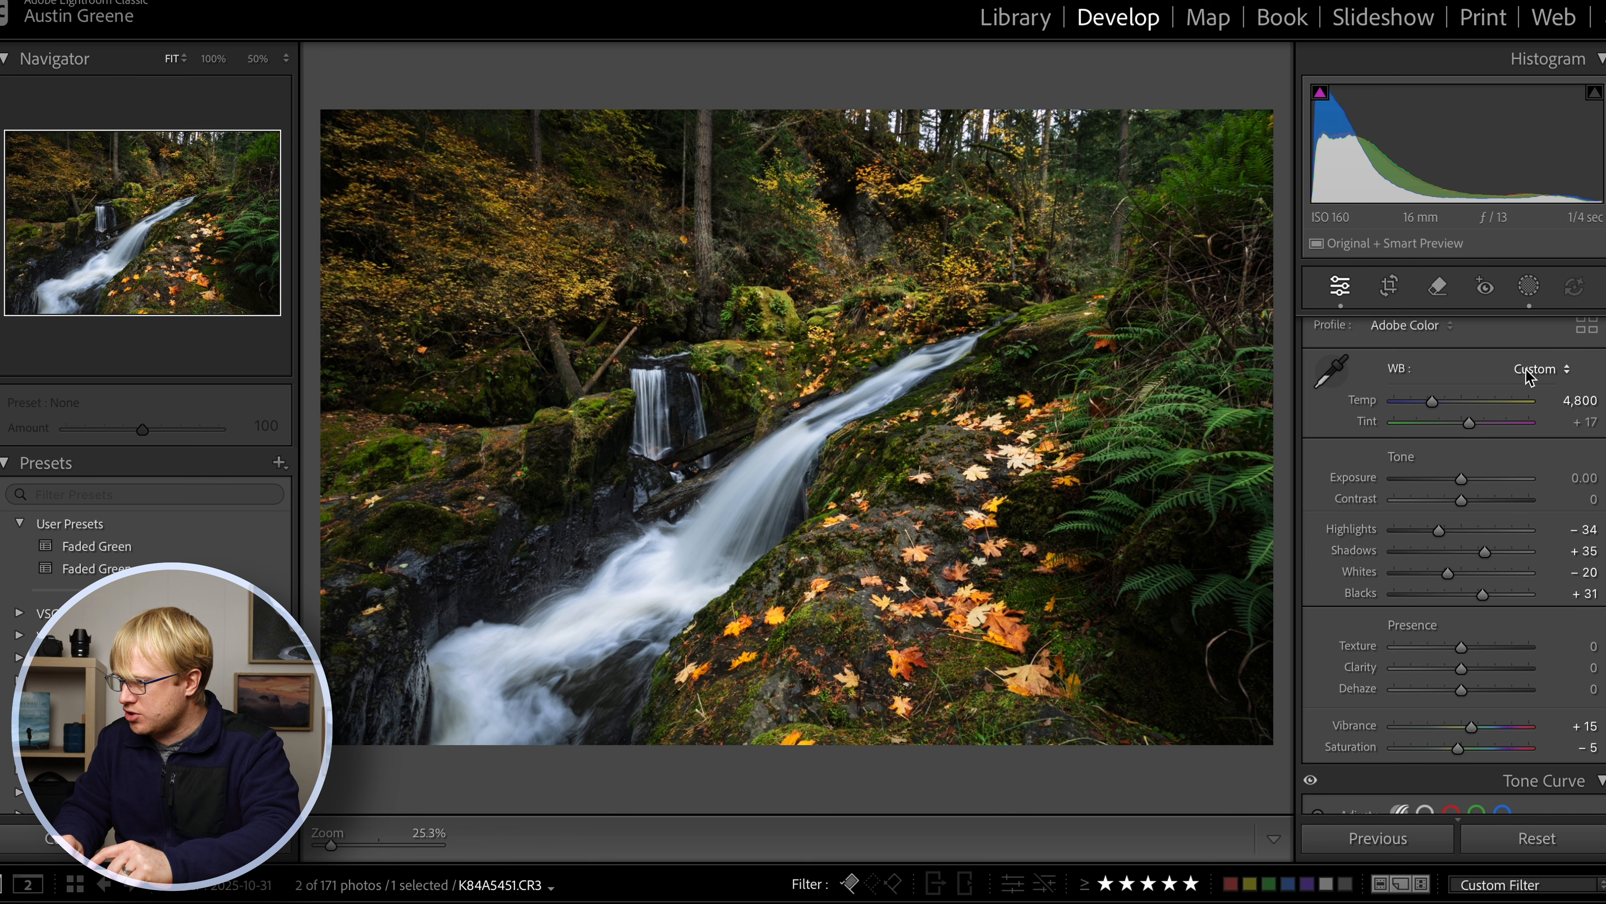
{"action": "scroll", "coordinate": [1535, 361], "scroll_direction": "up", "scroll_amount": 2}
{"action": "left_click", "coordinate": [1529, 287]}
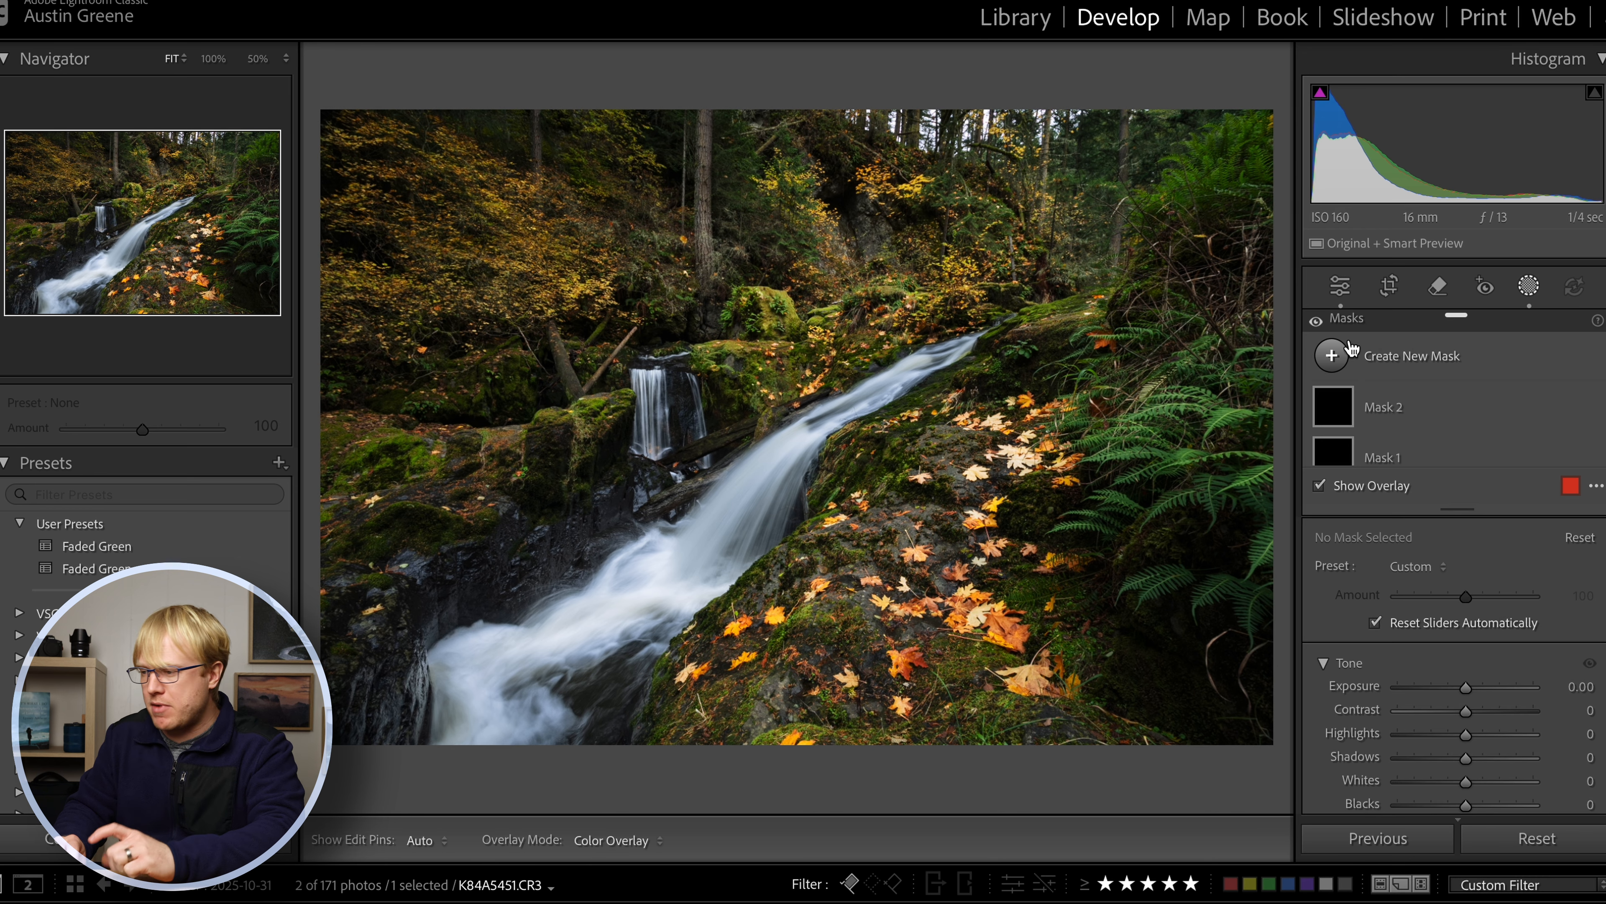
{"action": "left_click", "coordinate": [1334, 358]}
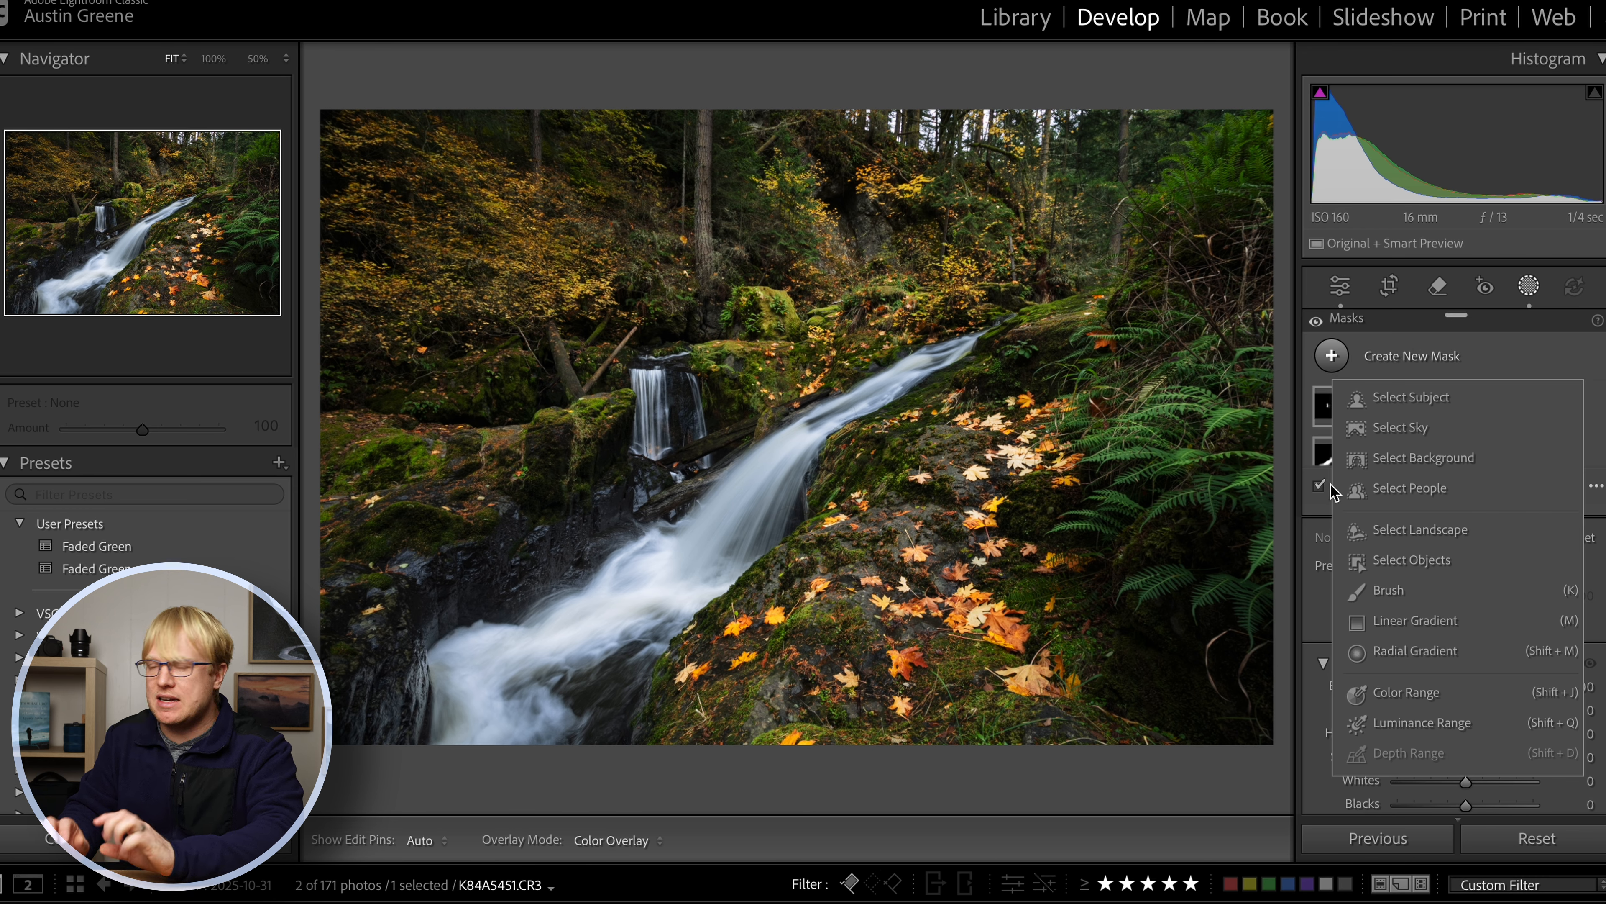
{"action": "left_click", "coordinate": [1409, 693]}
{"action": "key", "text": "super+equal"}
{"action": "key", "text": "super+equal"}
{"action": "key", "text": "super+equal"}
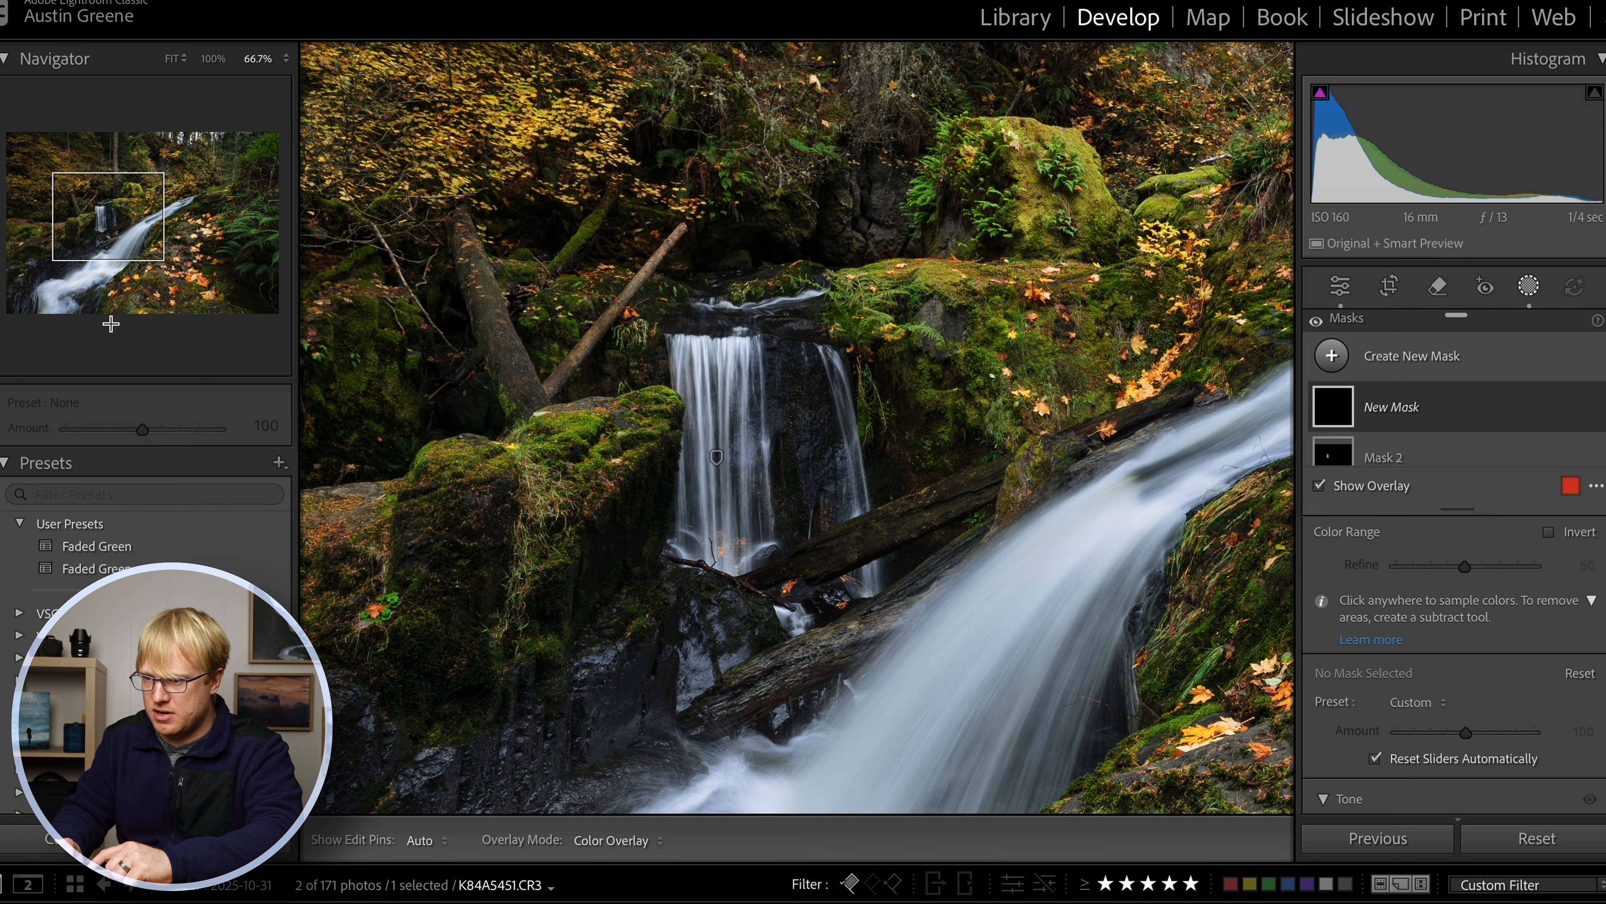
{"action": "left_click_drag", "start_coordinate": [112, 221], "coordinate": [177, 254]}
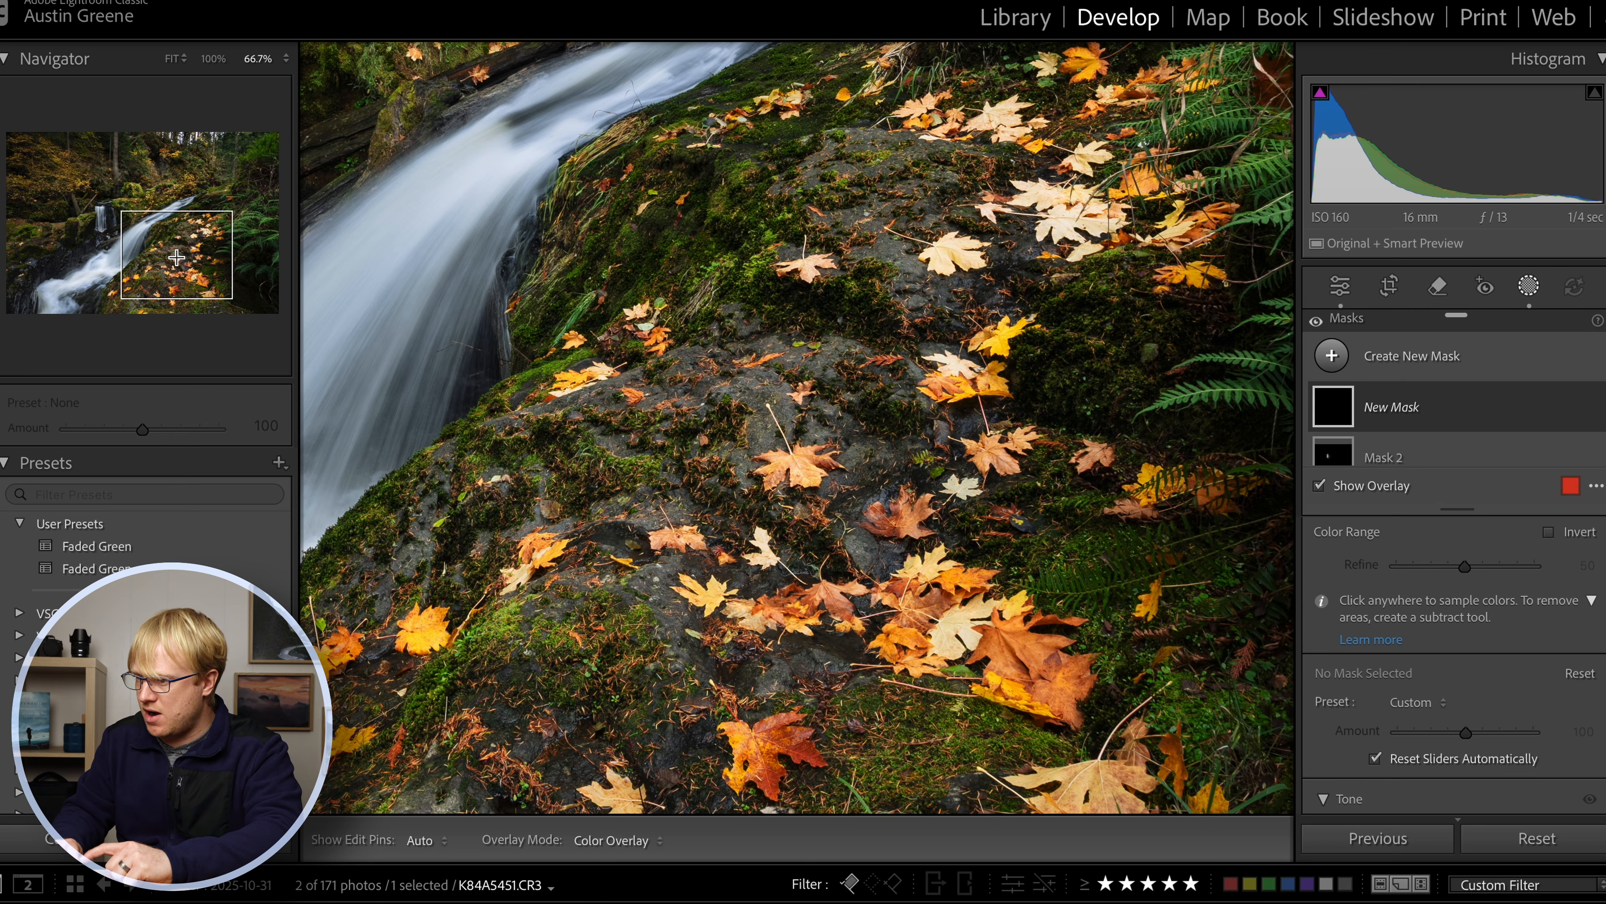
{"action": "left_click", "coordinate": [888, 249]}
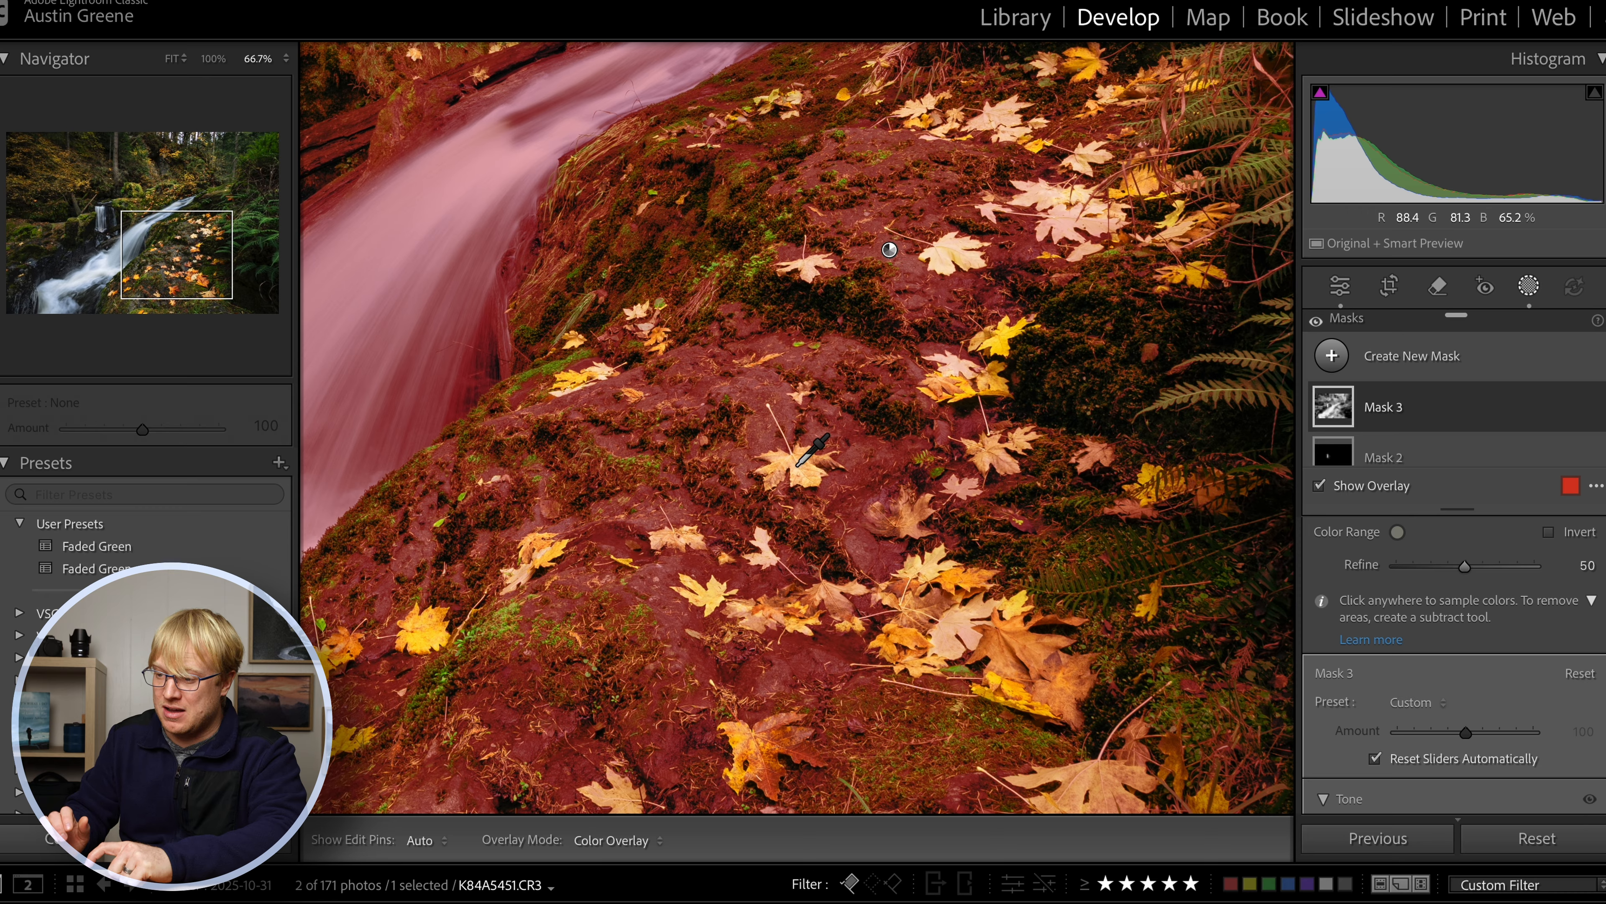
- Narrow the rock mask's color range by setting Refine to 5
{"action": "left_click", "coordinate": [1340, 415]}
{"action": "left_click", "coordinate": [1510, 439]}
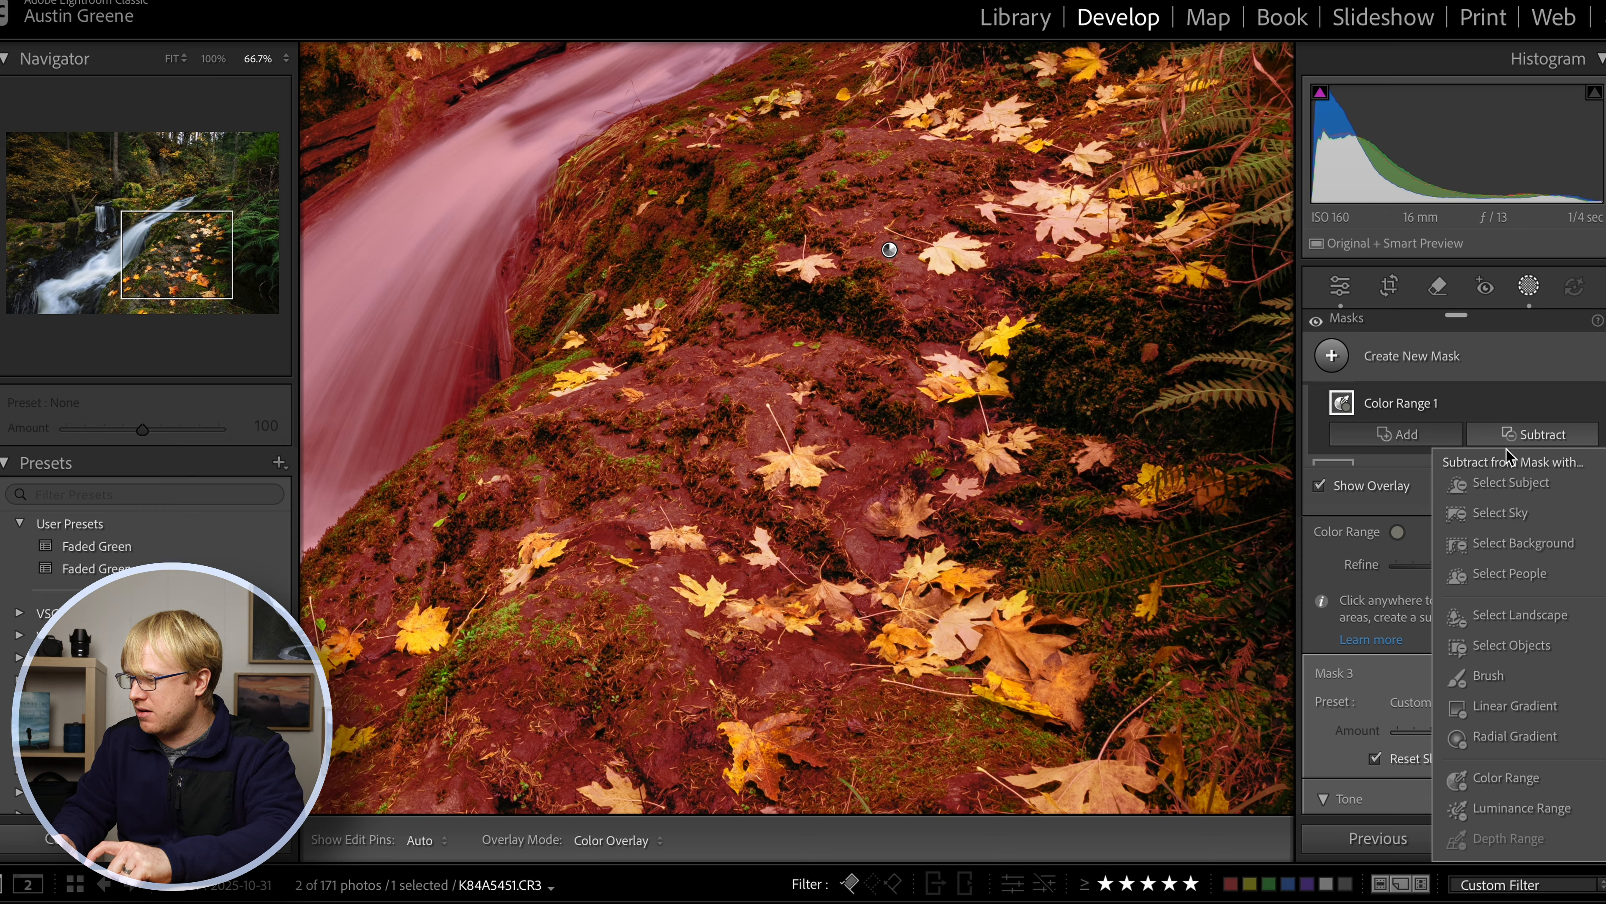
{"action": "left_click", "coordinate": [1349, 416]}
{"action": "scroll", "coordinate": [1508, 608], "scroll_direction": "down", "scroll_amount": 3}
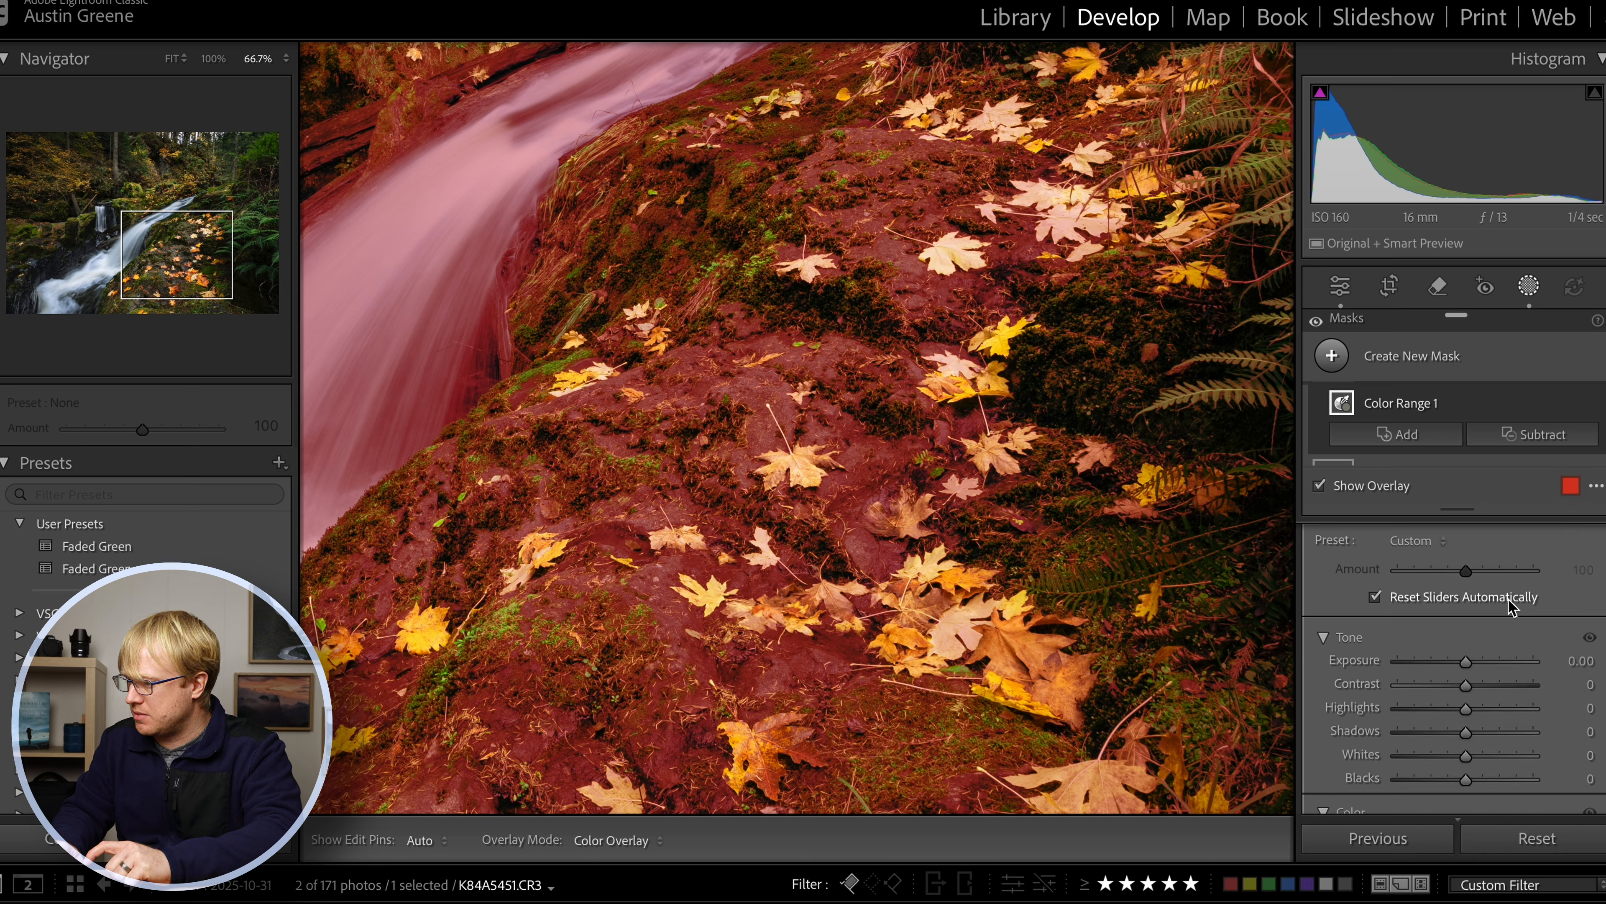
{"action": "scroll", "coordinate": [1448, 563], "scroll_direction": "up", "scroll_amount": 3}
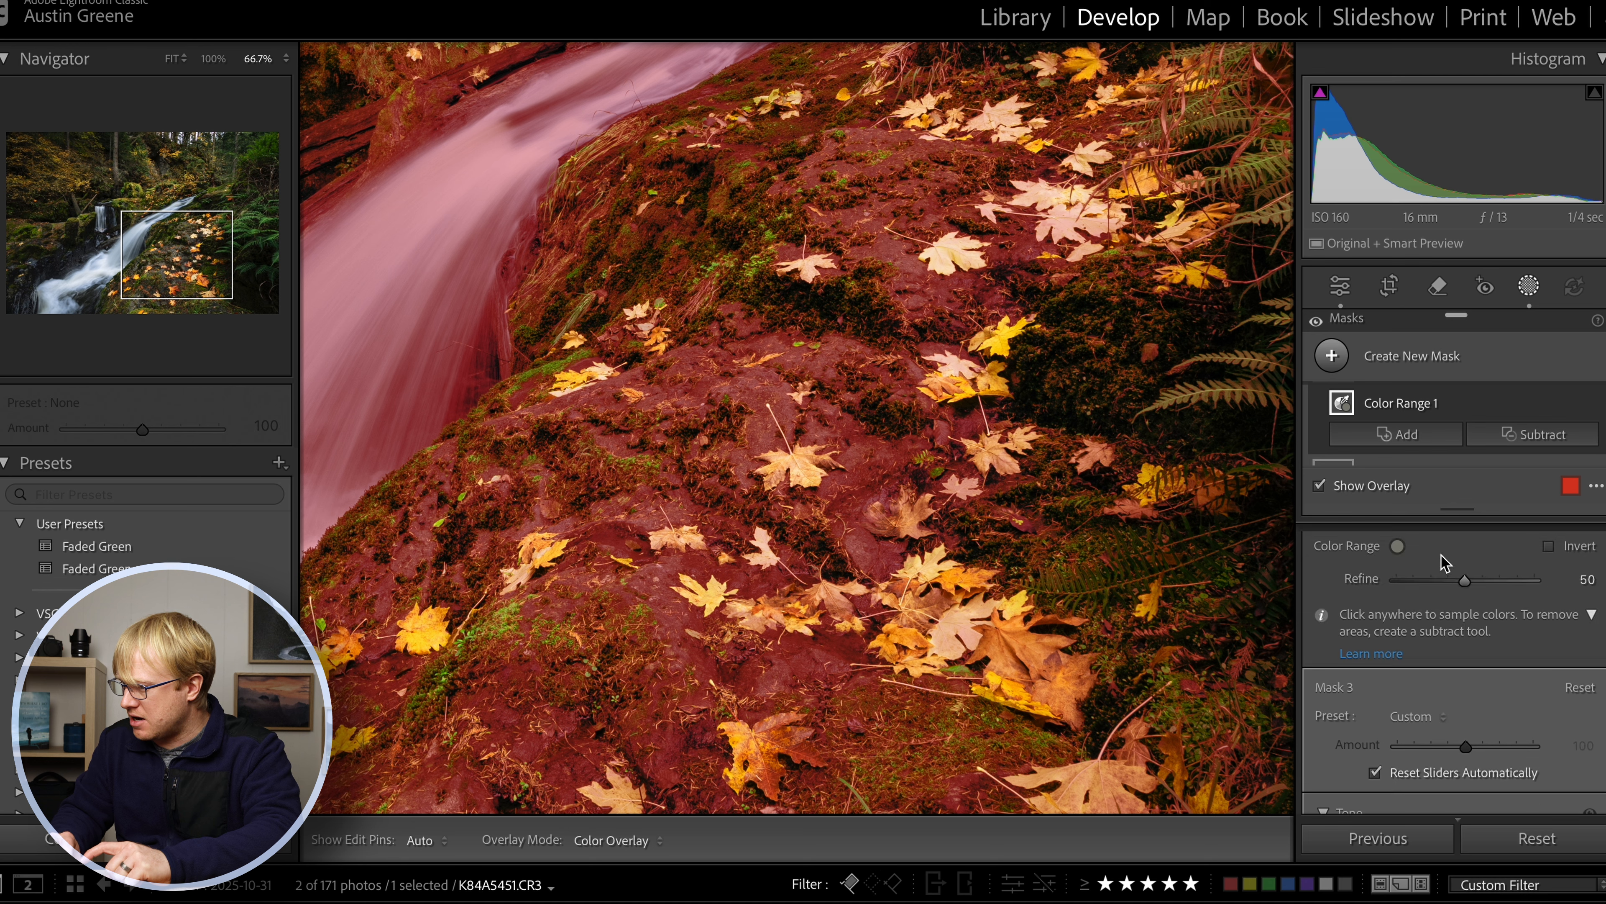
{"action": "left_click_drag", "start_coordinate": [1467, 565], "coordinate": [1408, 585]}
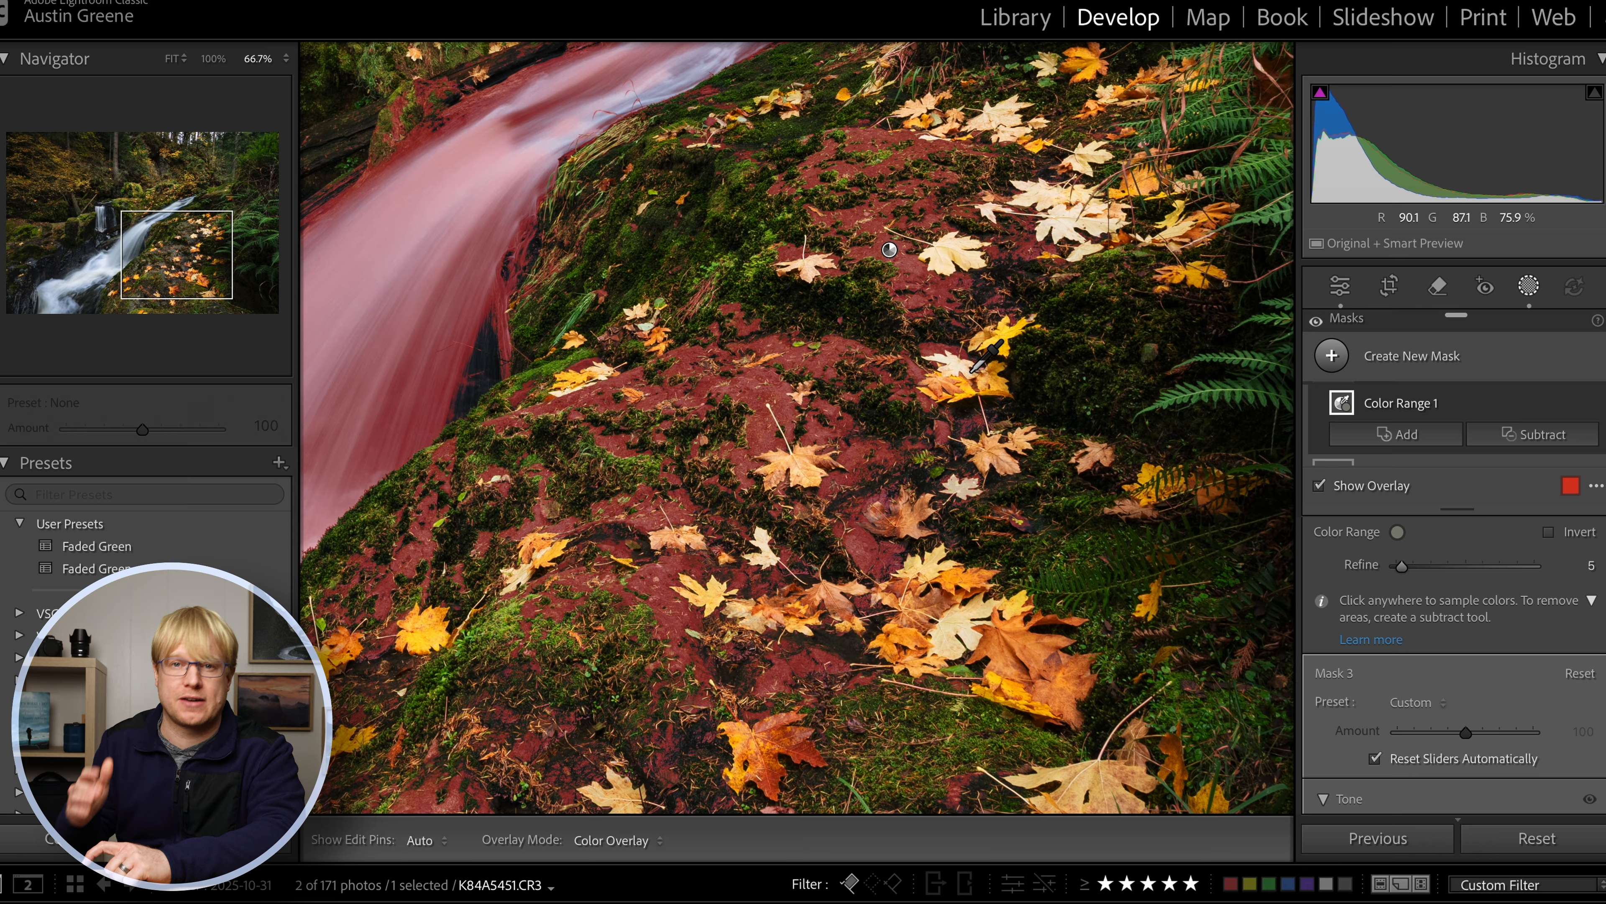
- Try subtracting a luminance range sampled on the main waterfall from the rock mask, and delete that range
{"action": "key", "text": "ctrl+minus"}
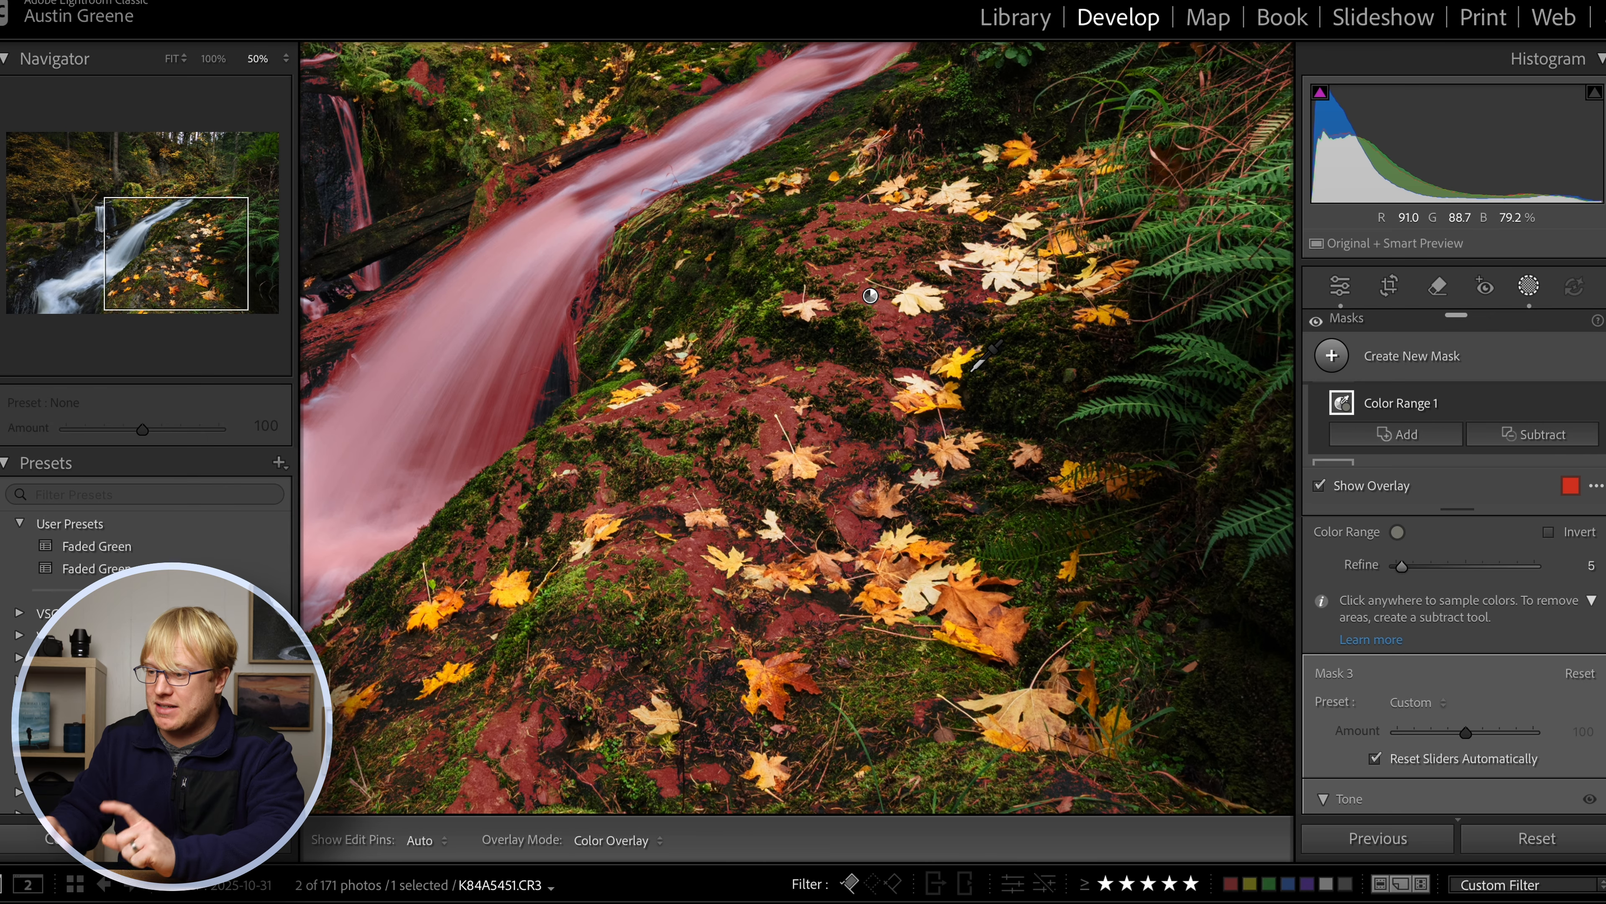
{"action": "left_click_drag", "start_coordinate": [186, 246], "coordinate": [126, 200]}
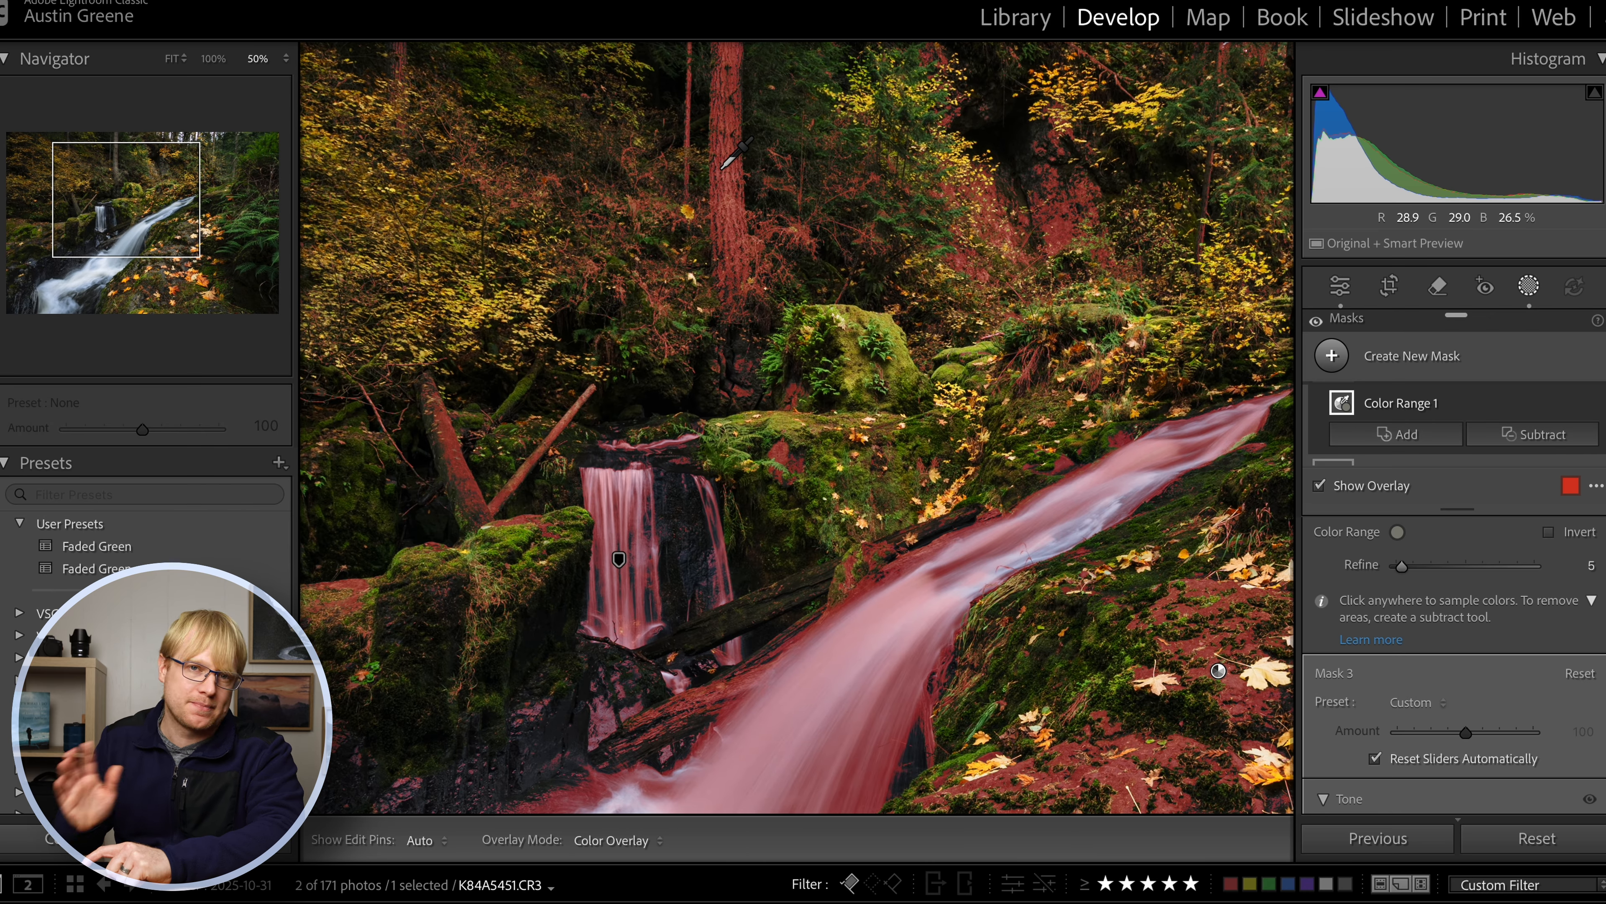
{"action": "left_click_drag", "start_coordinate": [147, 228], "coordinate": [125, 232]}
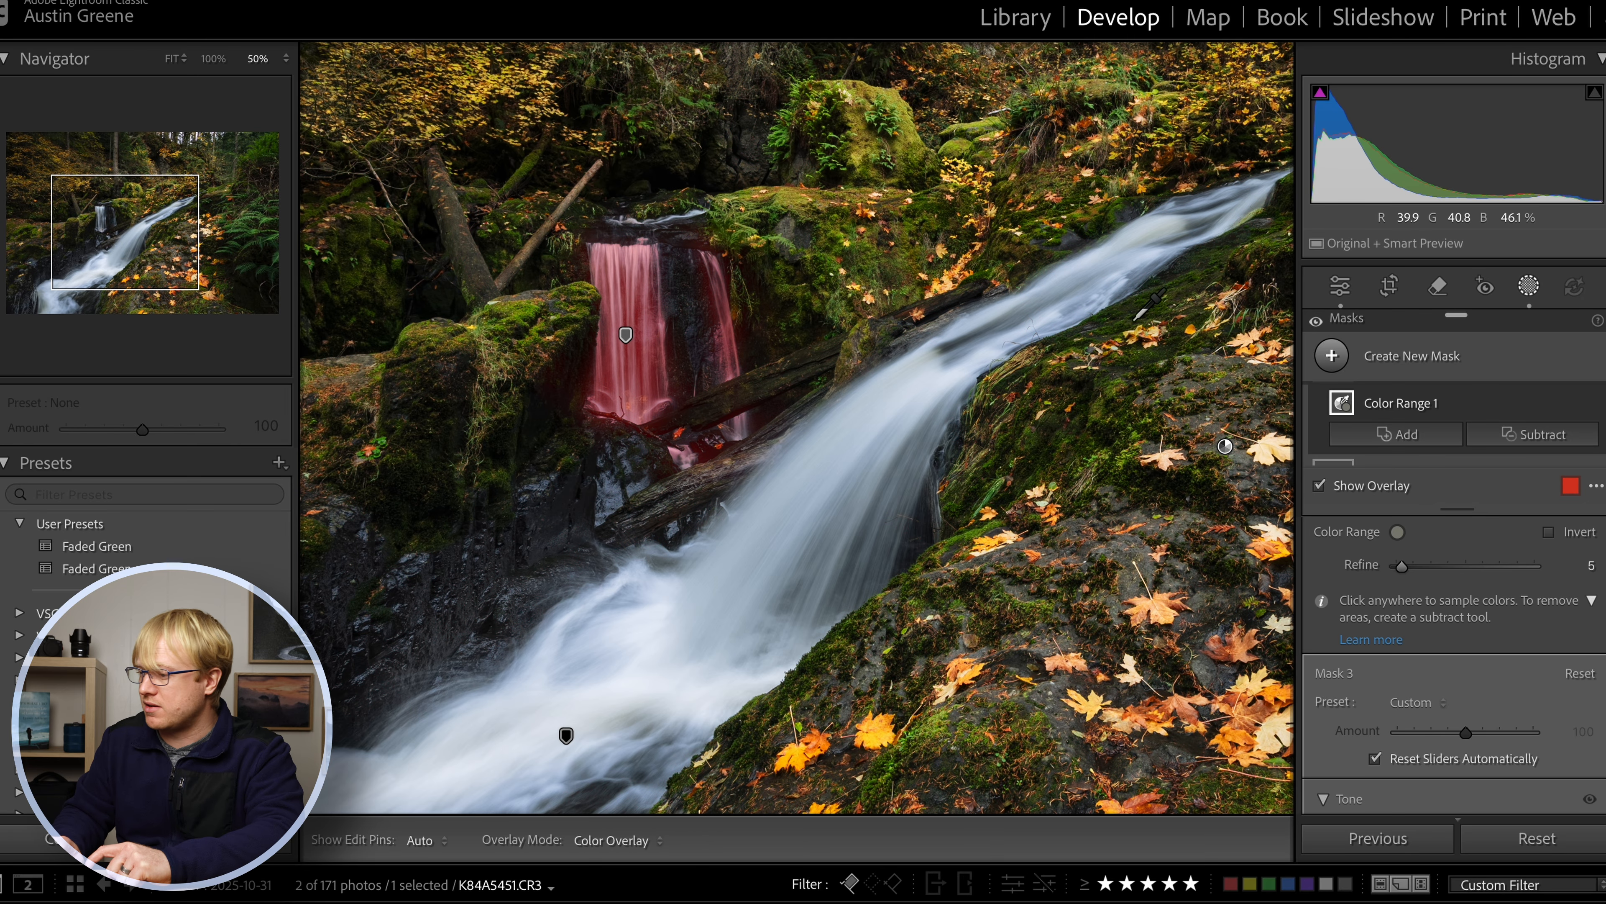
{"action": "left_click", "coordinate": [1510, 436]}
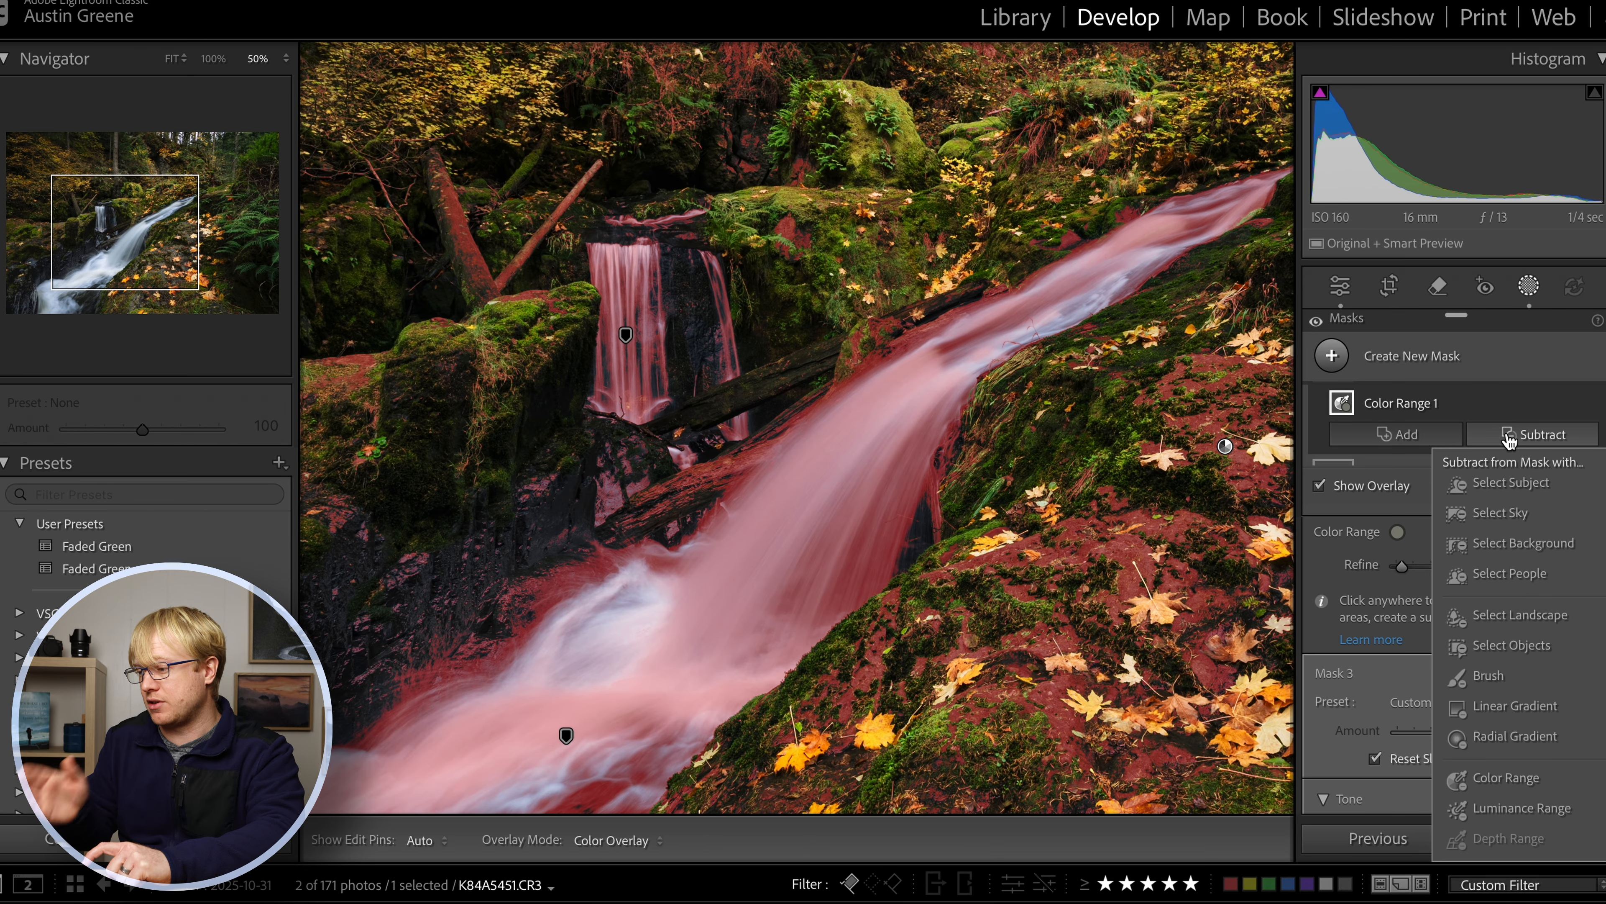
{"action": "left_click", "coordinate": [1513, 811]}
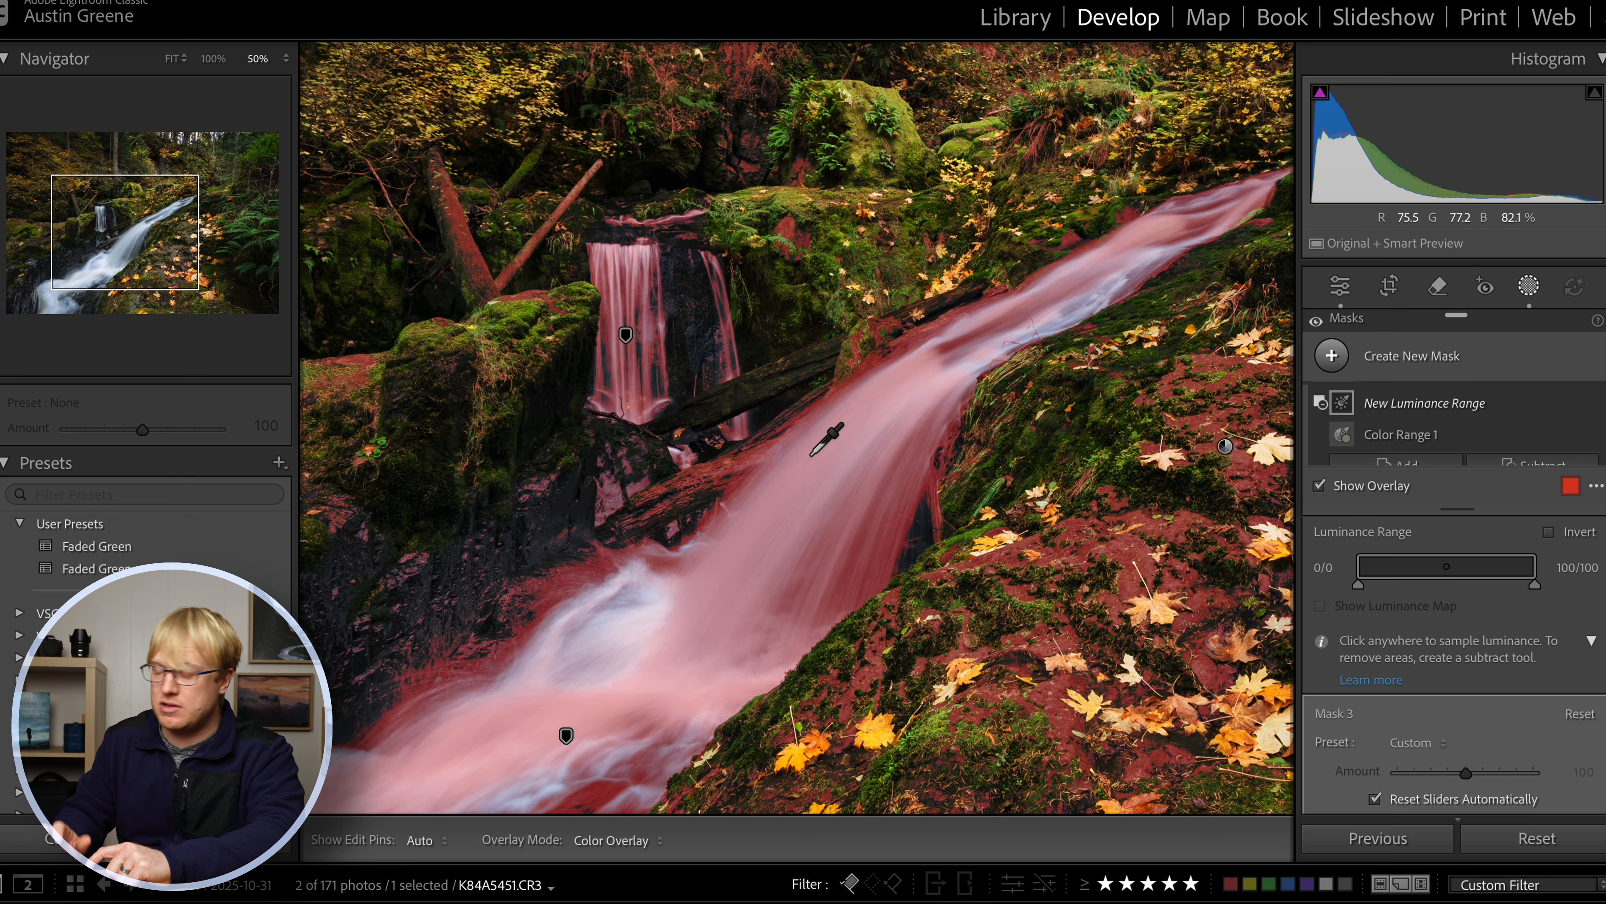
{"action": "left_click_drag", "start_coordinate": [811, 448], "coordinate": [841, 487]}
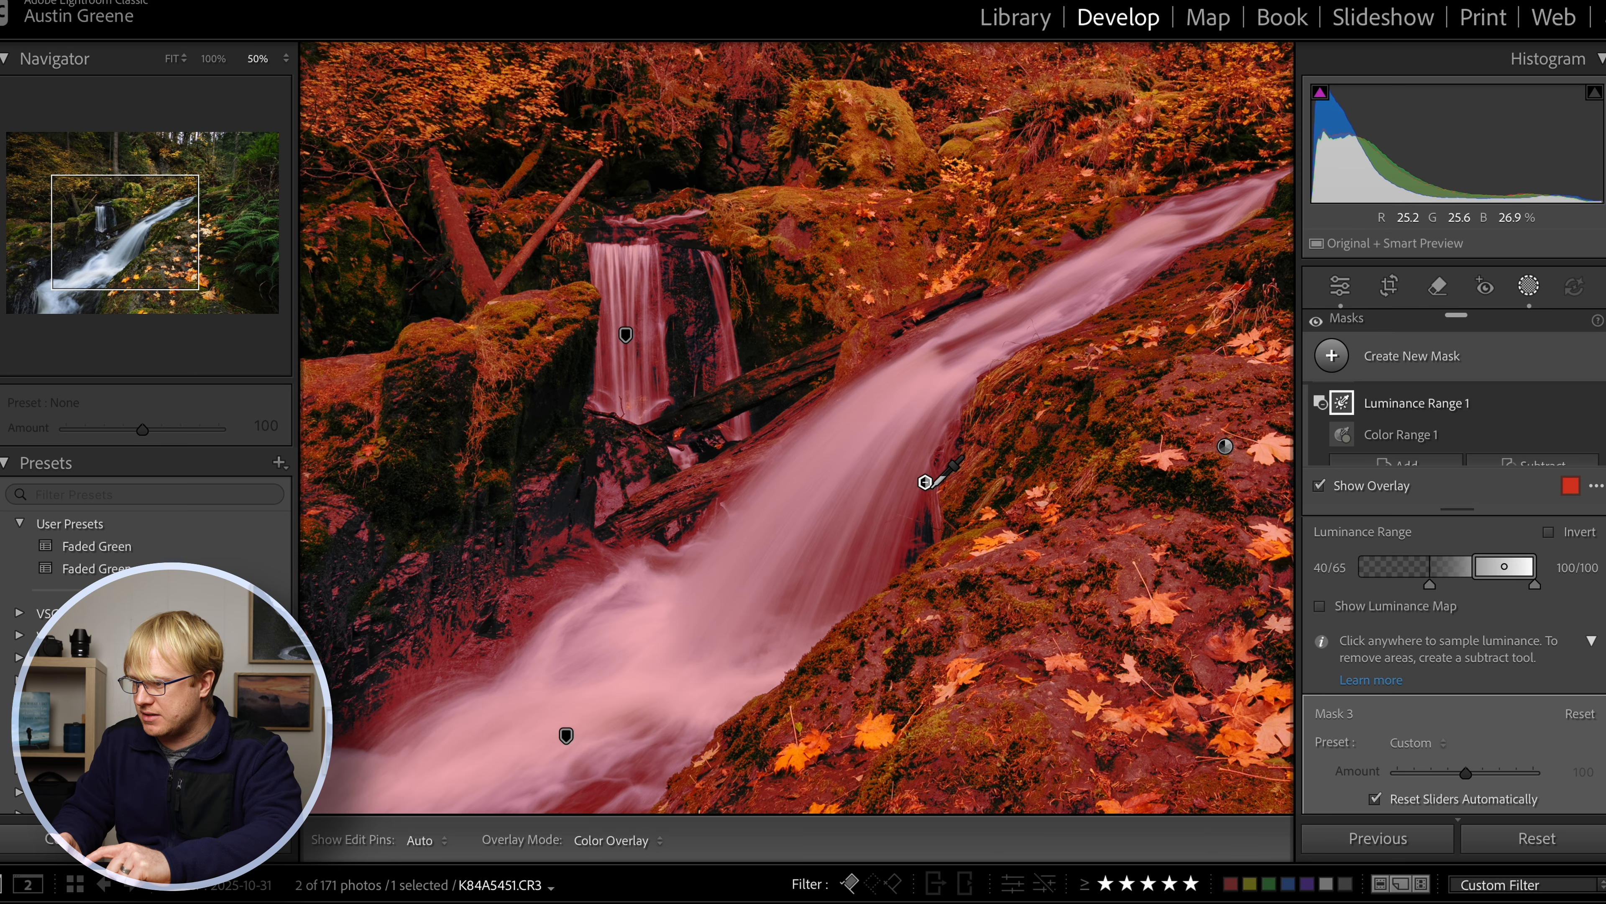
{"action": "left_click", "coordinate": [866, 462]}
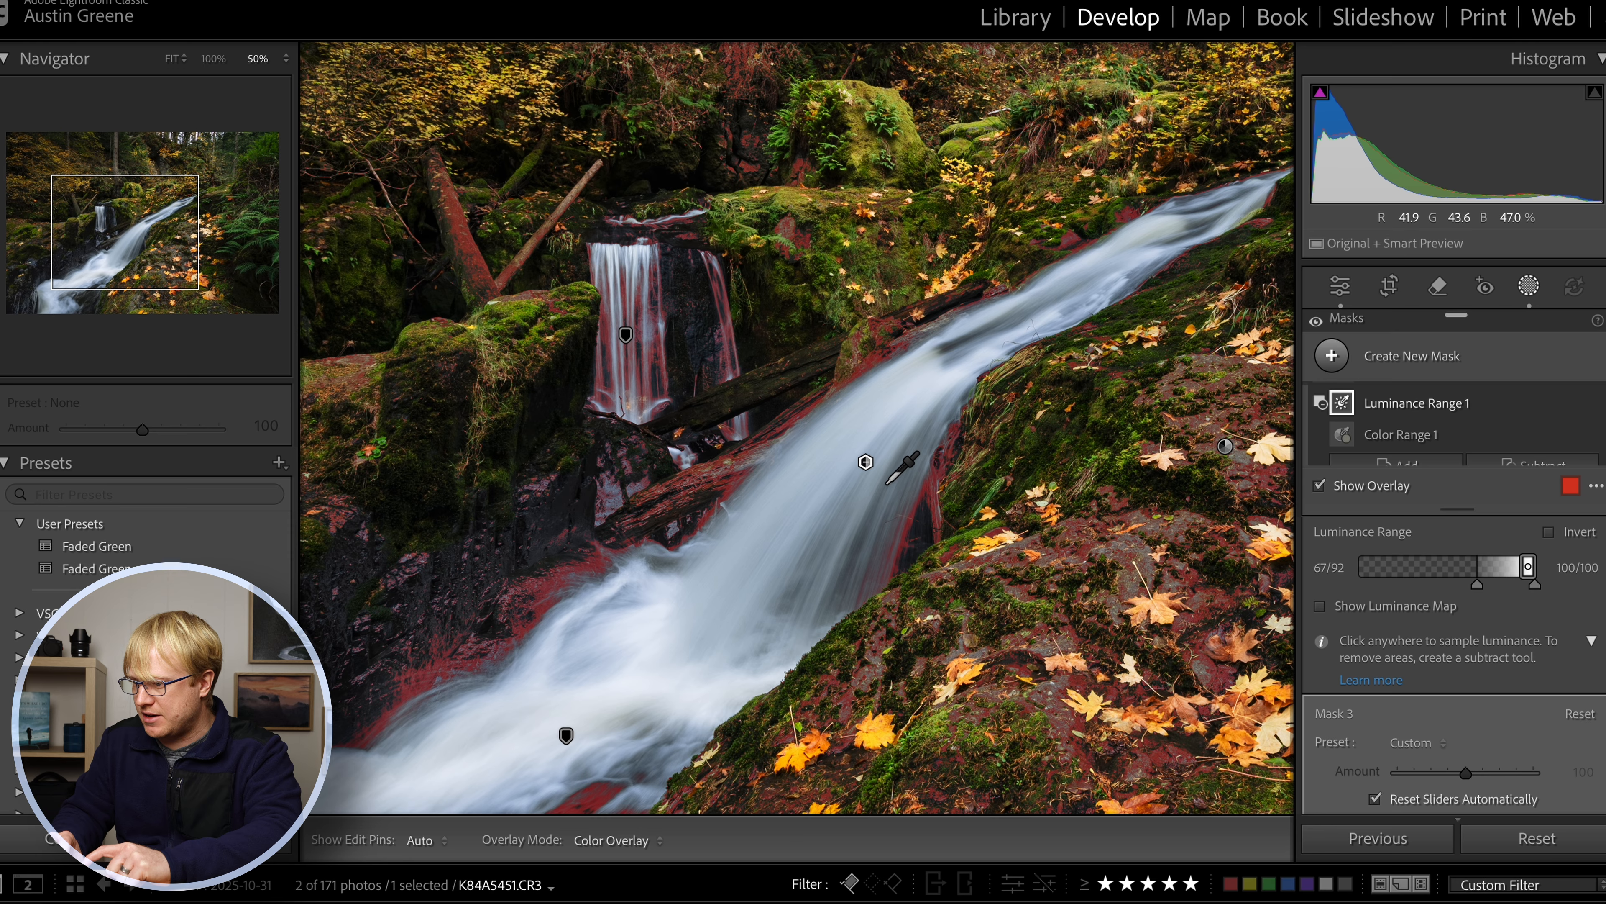
{"action": "scroll", "coordinate": [889, 483], "scroll_direction": "right", "scroll_amount": 10}
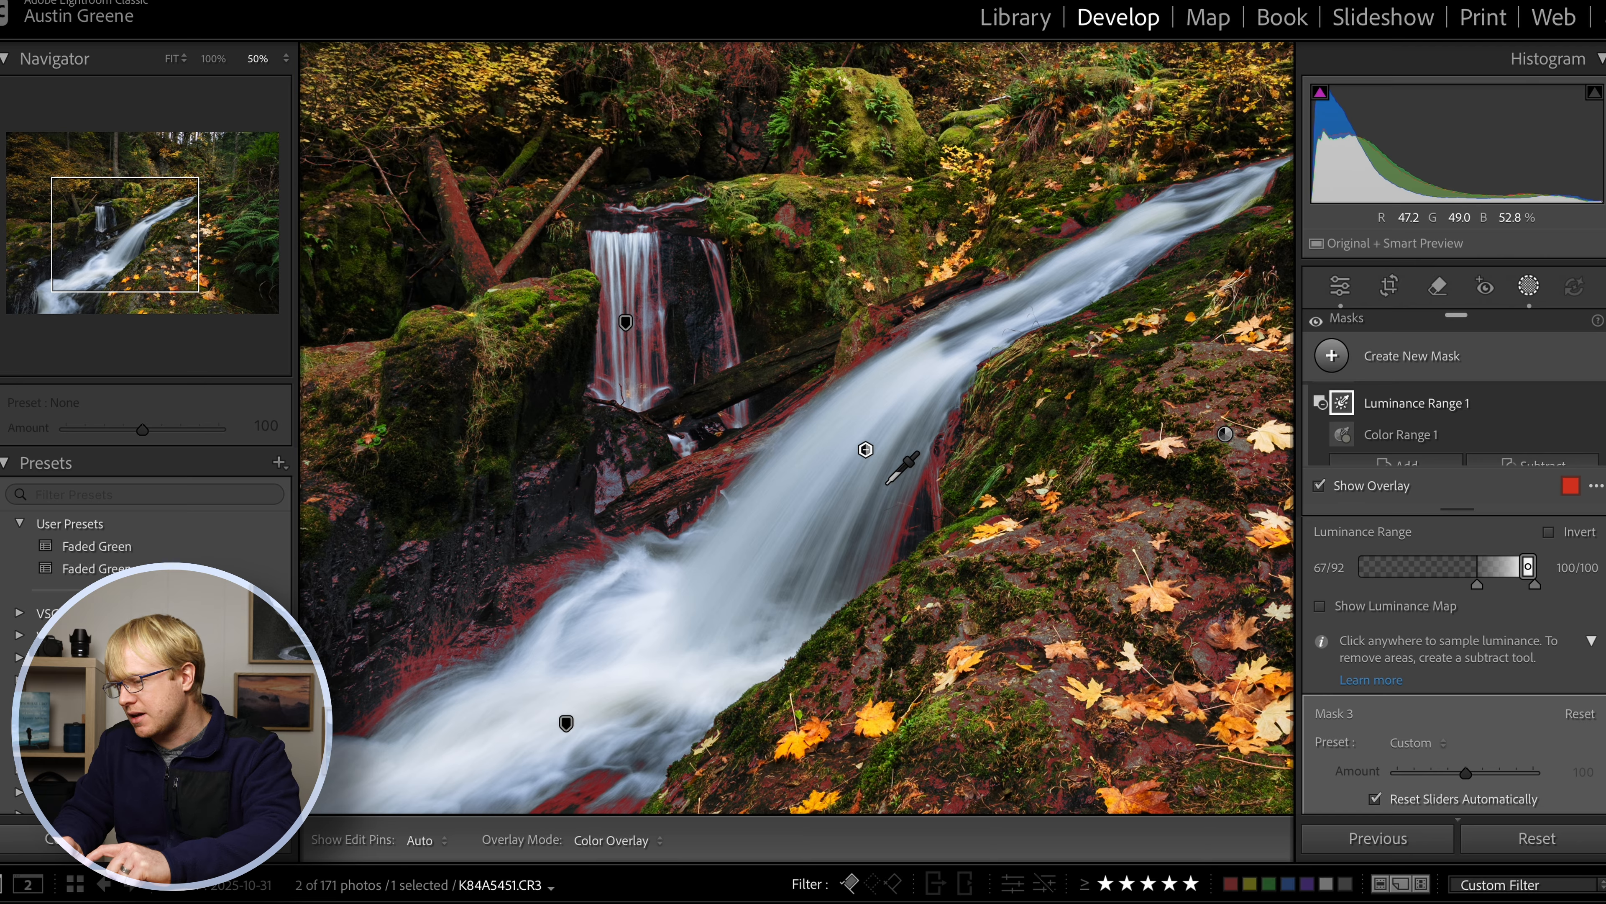
{"action": "key", "text": "super+minus"}
{"action": "key", "text": "super+minus"}
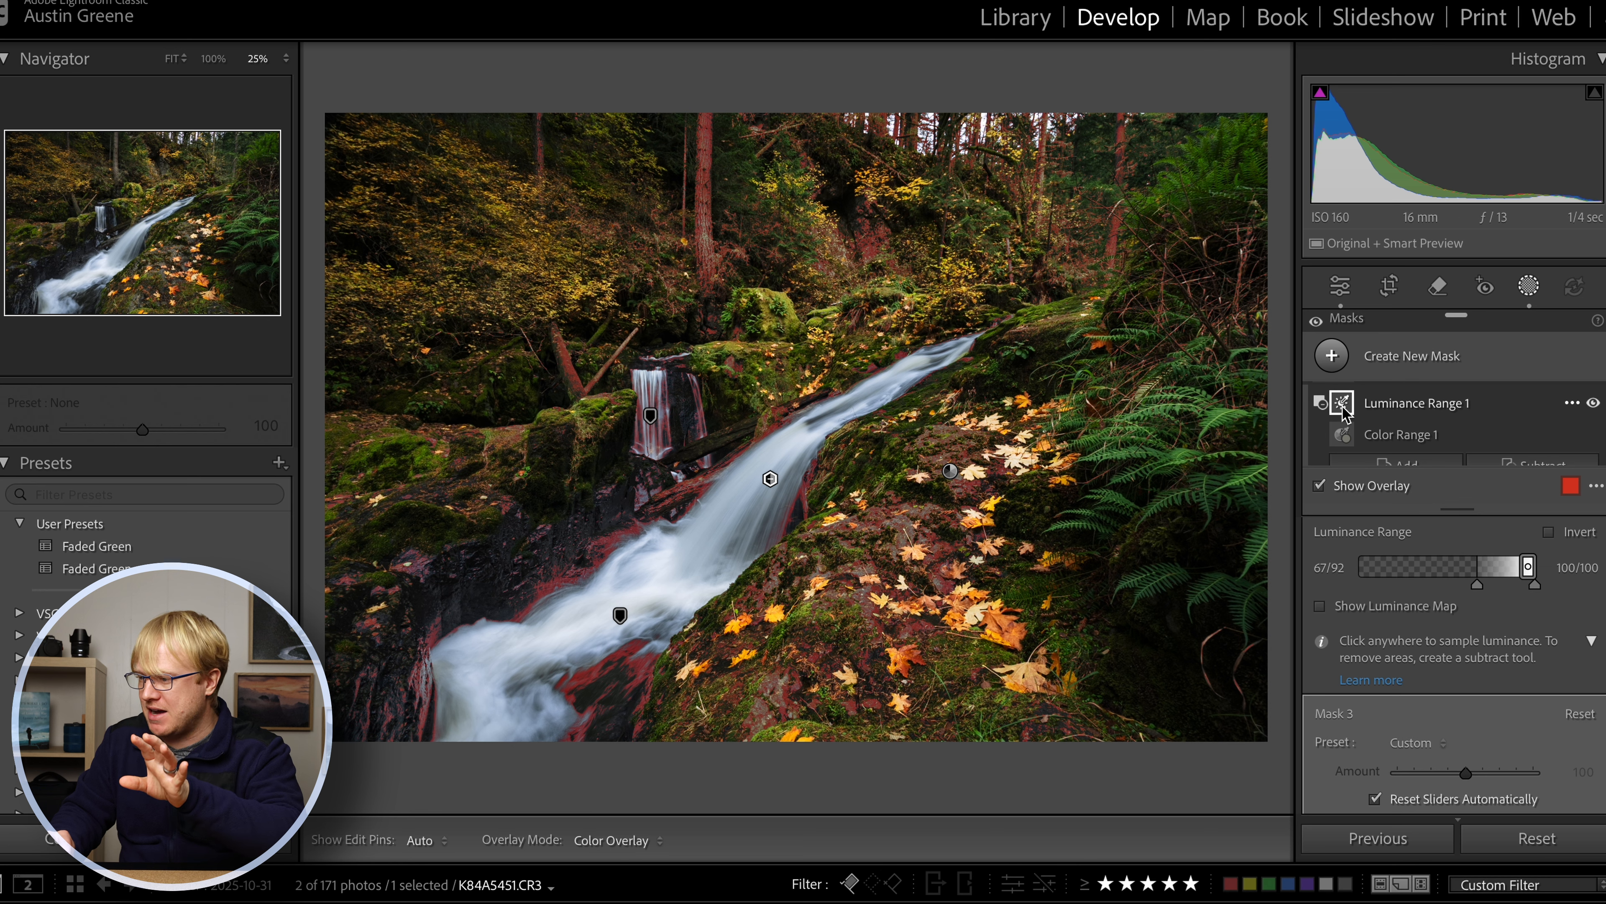
{"action": "mouse_move", "coordinate": [1342, 411]}
{"action": "key", "text": "Delete"}
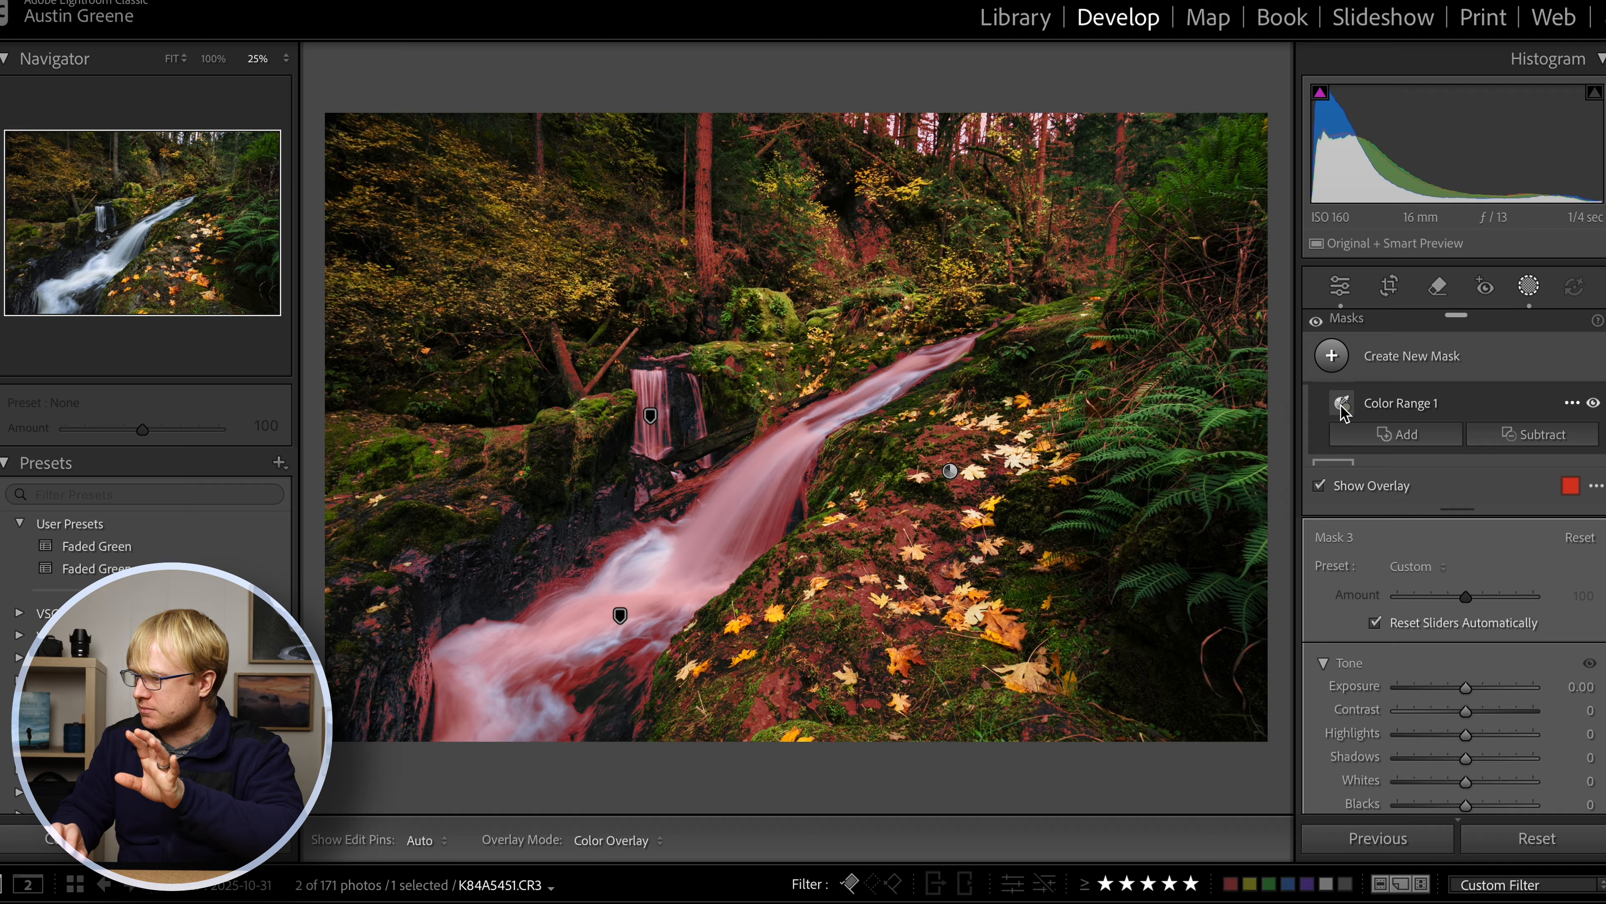
- Subtract a diagonal linear gradient from the rock mask, running from the small waterfall across the main waterfall toward the leaf-covered rock
{"action": "left_click", "coordinate": [1545, 435]}
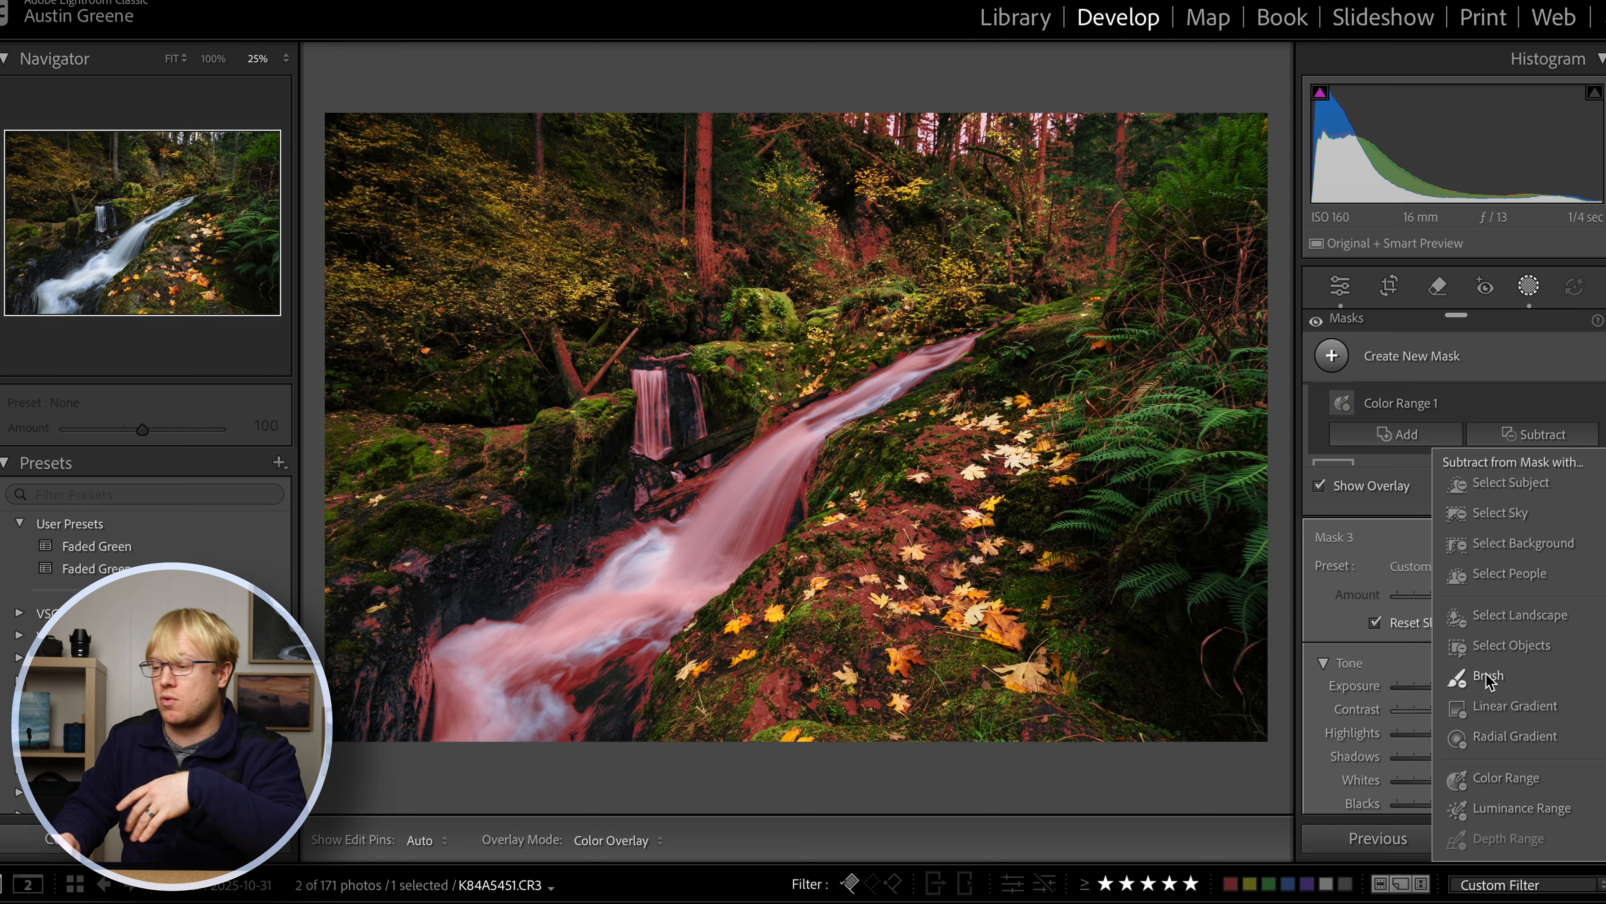
{"action": "left_click", "coordinate": [1497, 706]}
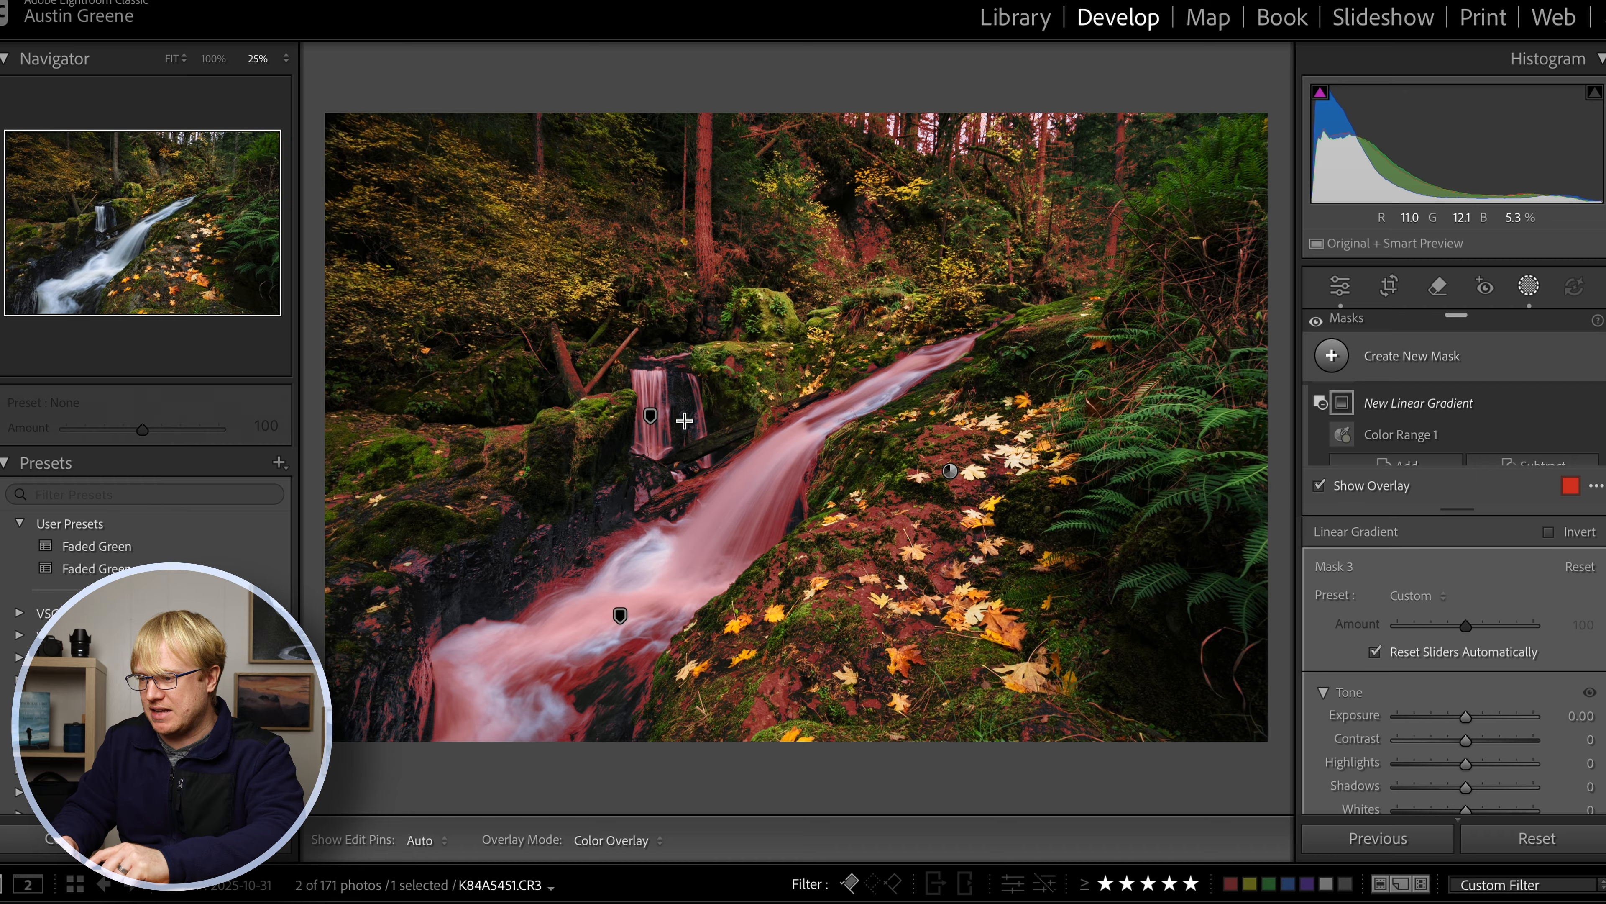
{"action": "left_click_drag", "start_coordinate": [664, 423], "coordinate": [772, 541]}
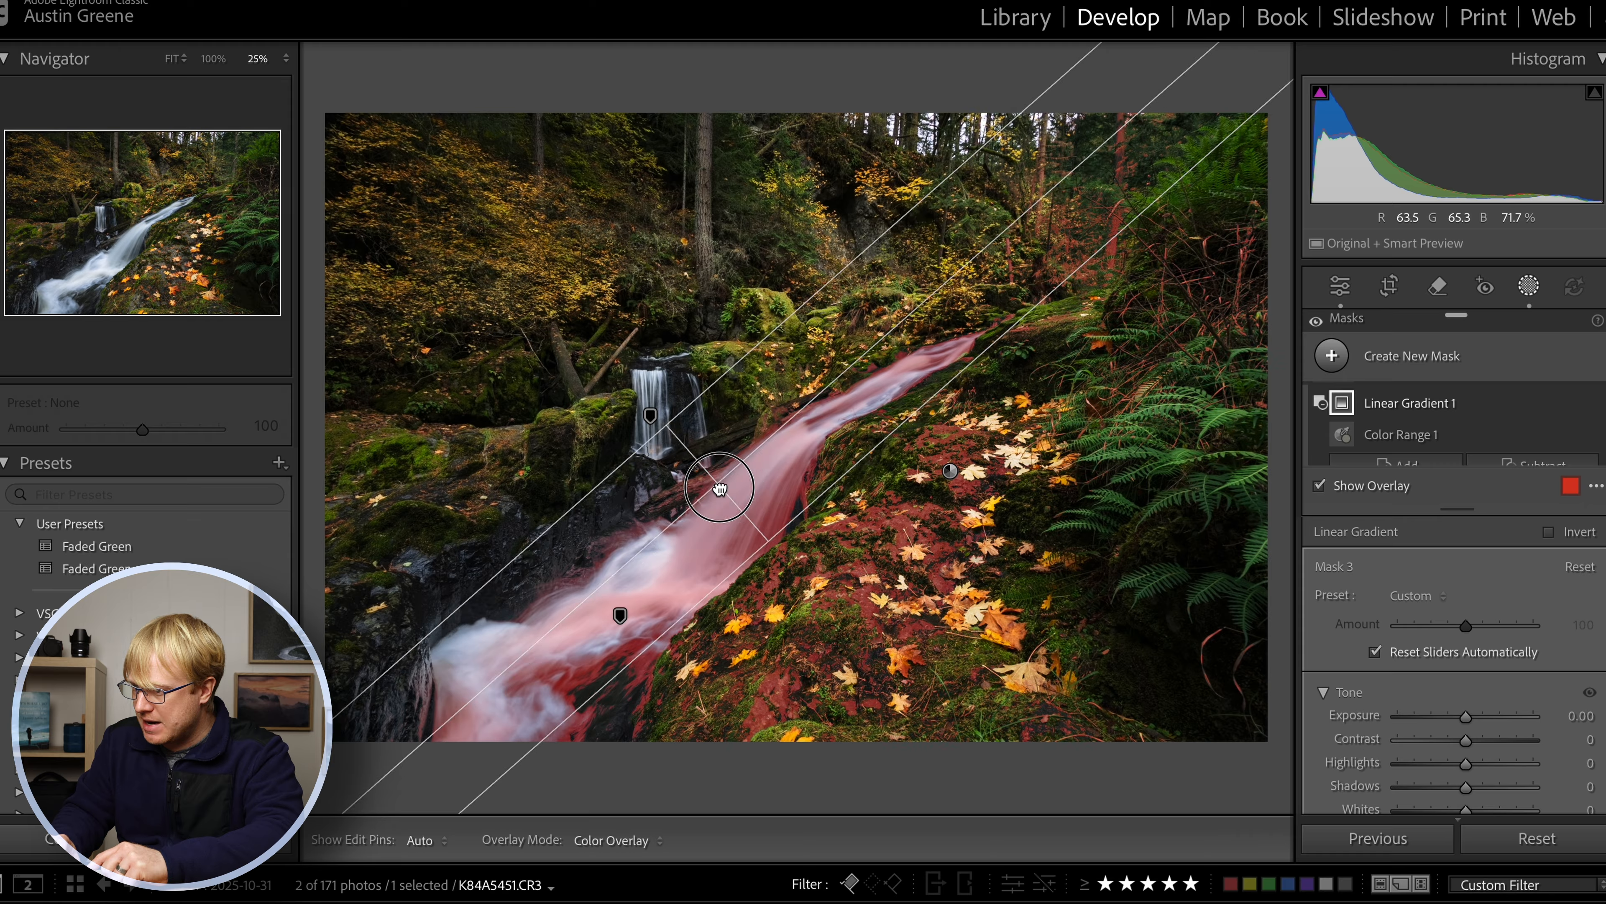
- Shift the subtracted linear gradient off the main waterfall onto the leaf-covered rock, keeping its diagonal angle
{"action": "left_click_drag", "start_coordinate": [719, 489], "coordinate": [791, 504]}
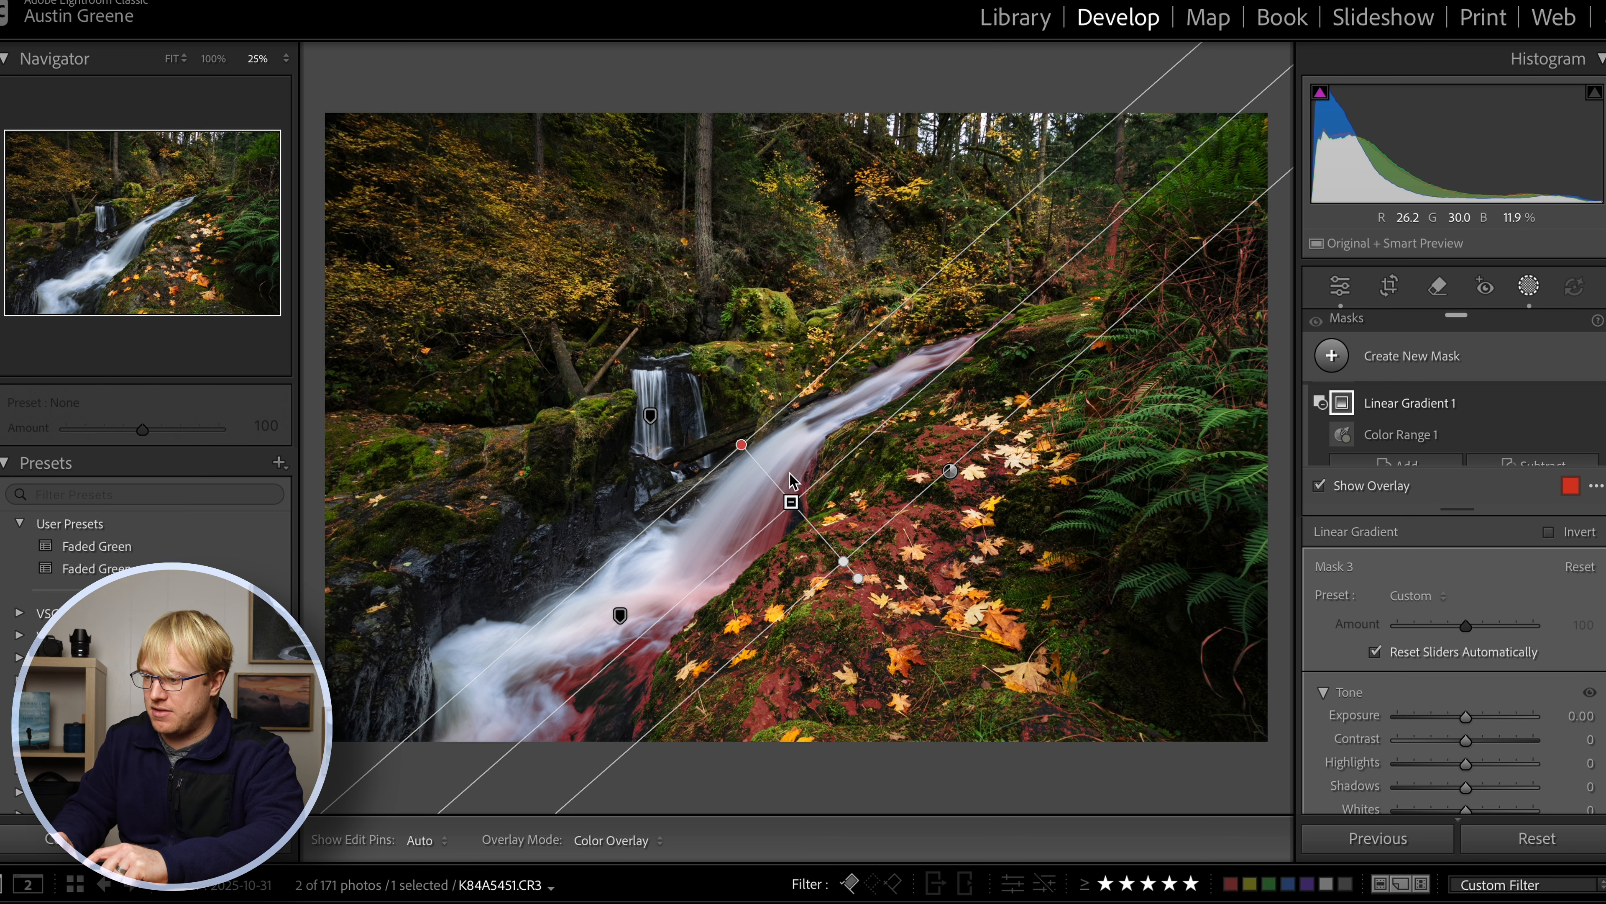
{"action": "mouse_move", "coordinate": [790, 501]}
{"action": "left_mouse_down"}
{"action": "mouse_move", "coordinate": [785, 486]}
{"action": "mouse_move", "coordinate": [809, 510]}
{"action": "mouse_move", "coordinate": [818, 499]}
{"action": "left_mouse_up"}
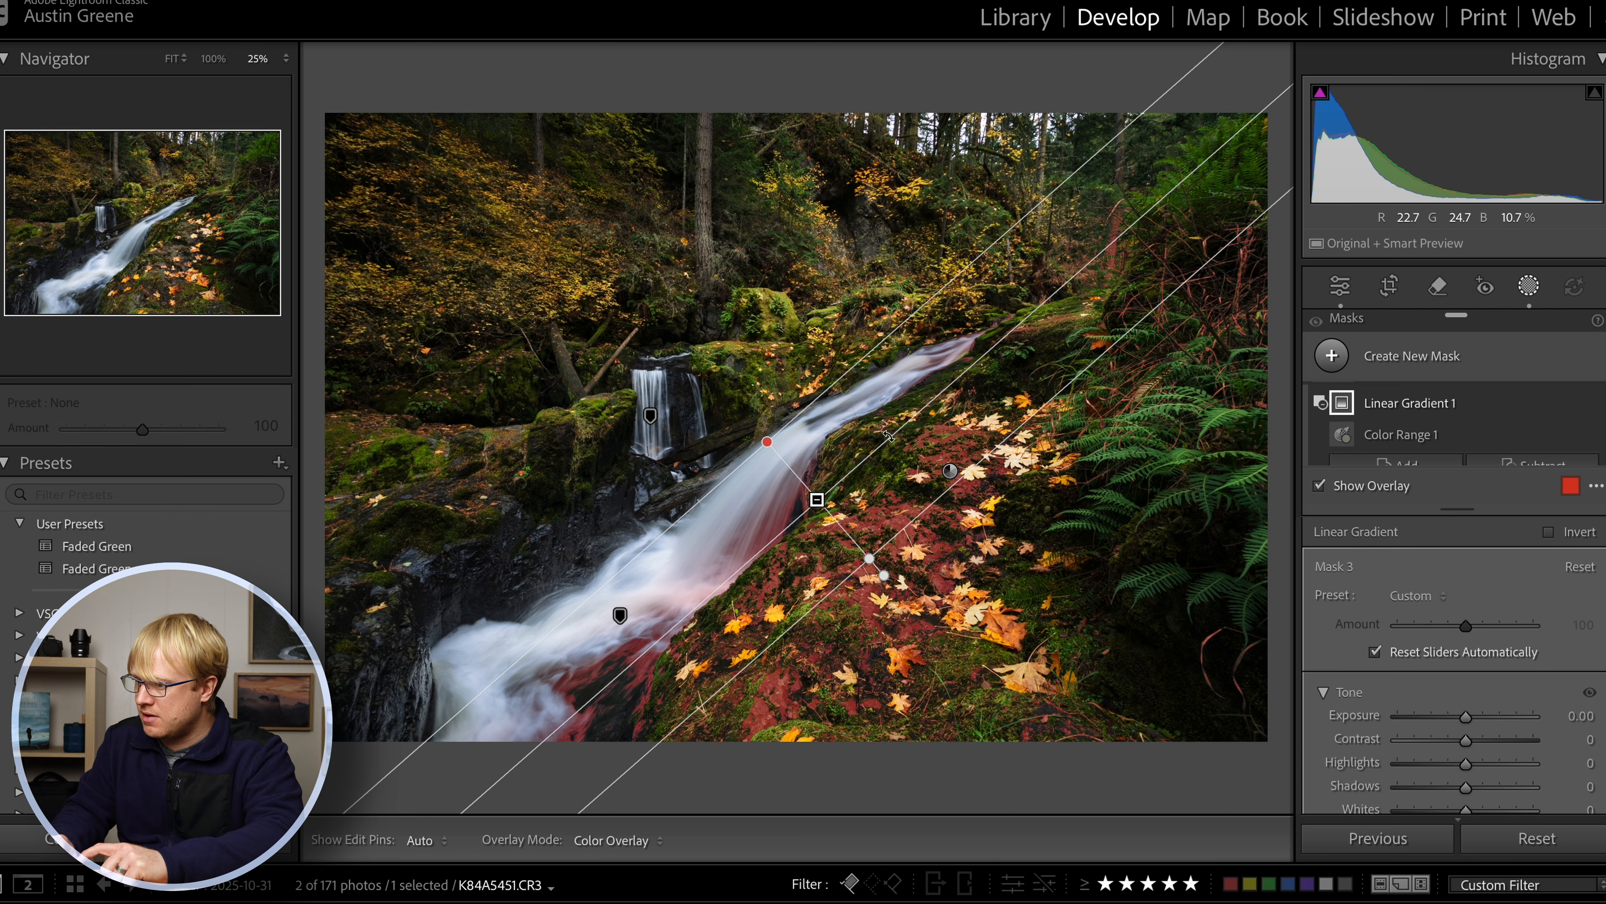
{"action": "left_click_drag", "start_coordinate": [888, 440], "coordinate": [889, 441]}
{"action": "left_click_drag", "start_coordinate": [817, 504], "coordinate": [849, 507]}
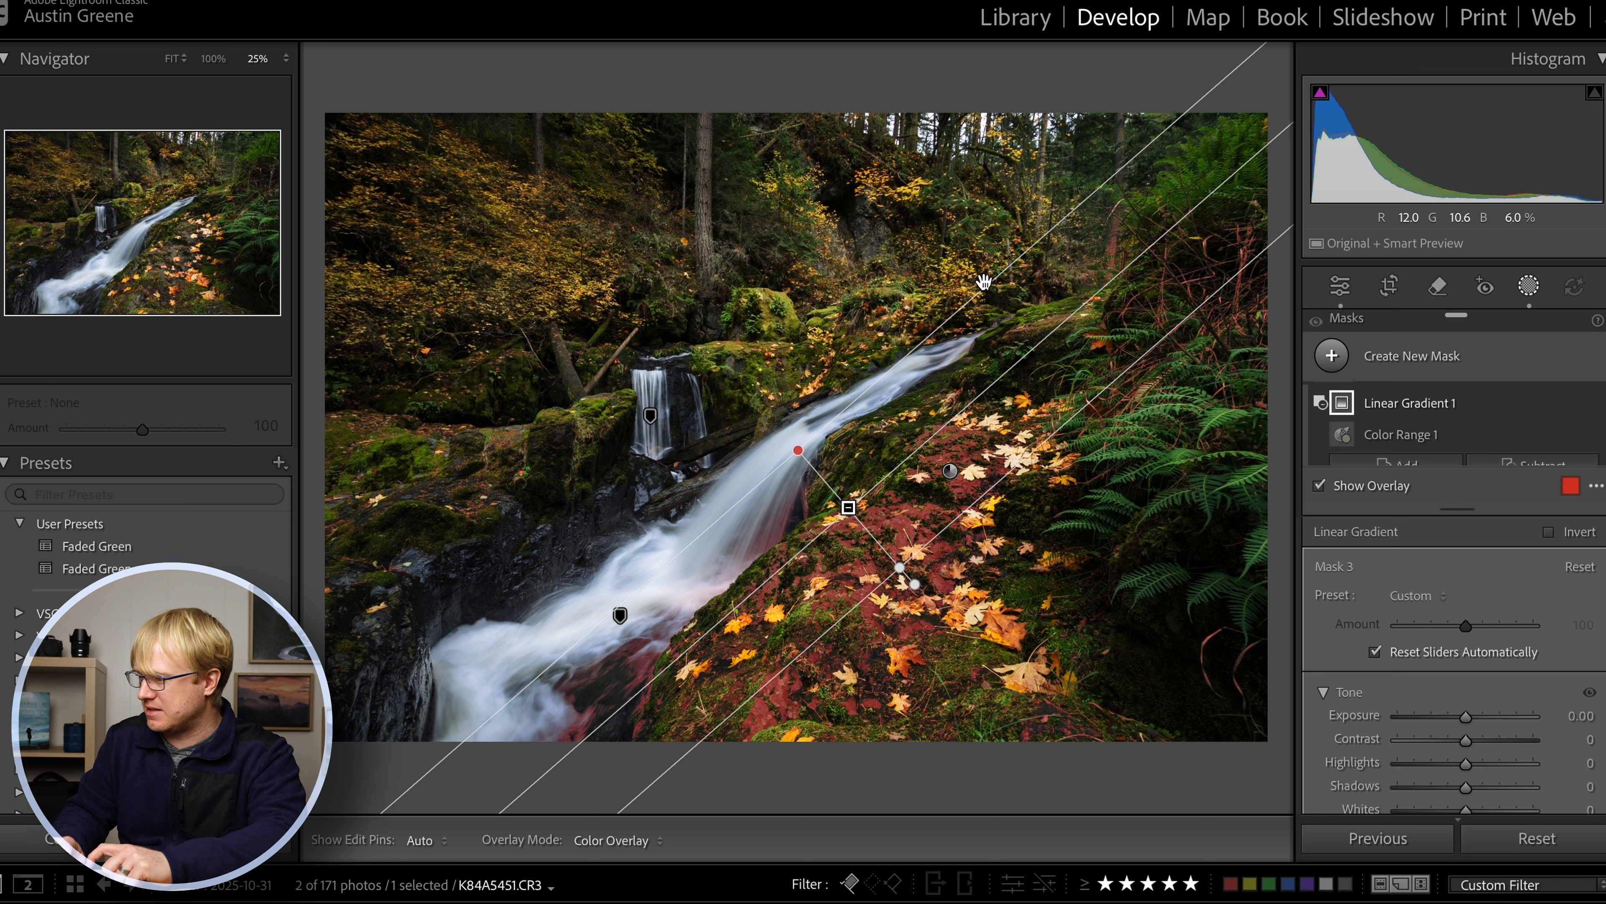
- Try lowering the rock mask's Exposure to −0.17, and reset it
{"action": "left_click", "coordinate": [1452, 636]}
{"action": "scroll", "coordinate": [1333, 418], "scroll_direction": "up", "scroll_amount": 1}
{"action": "left_click", "coordinate": [1340, 415]}
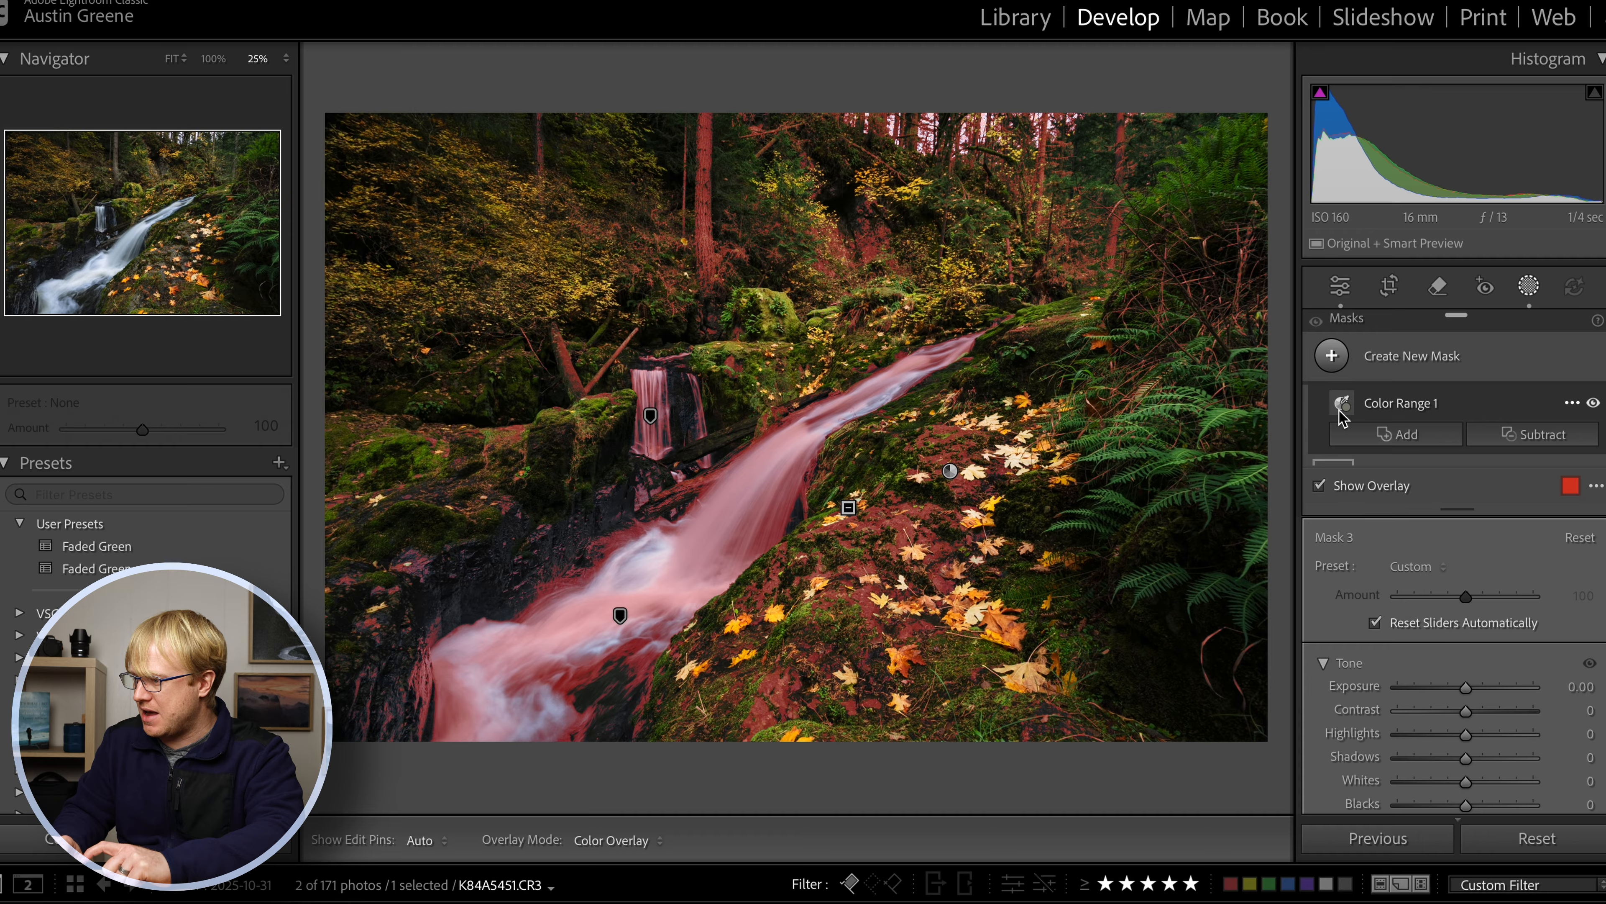
{"action": "scroll", "coordinate": [1456, 665], "scroll_direction": "down", "scroll_amount": 3}
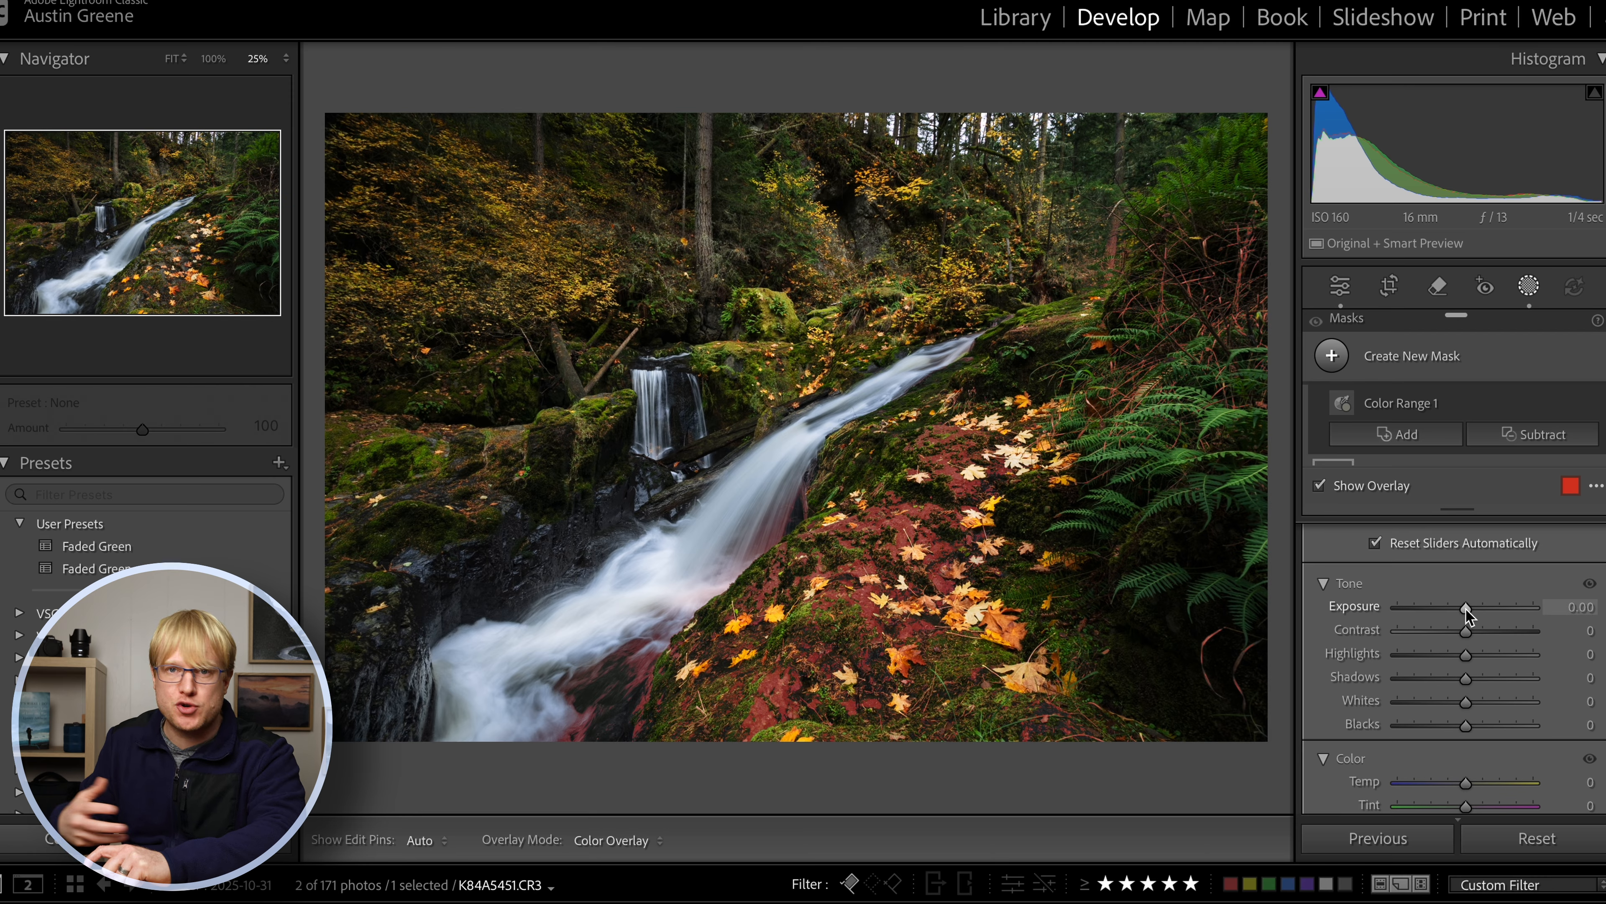
{"action": "left_click_drag", "start_coordinate": [1466, 607], "coordinate": [1459, 611]}
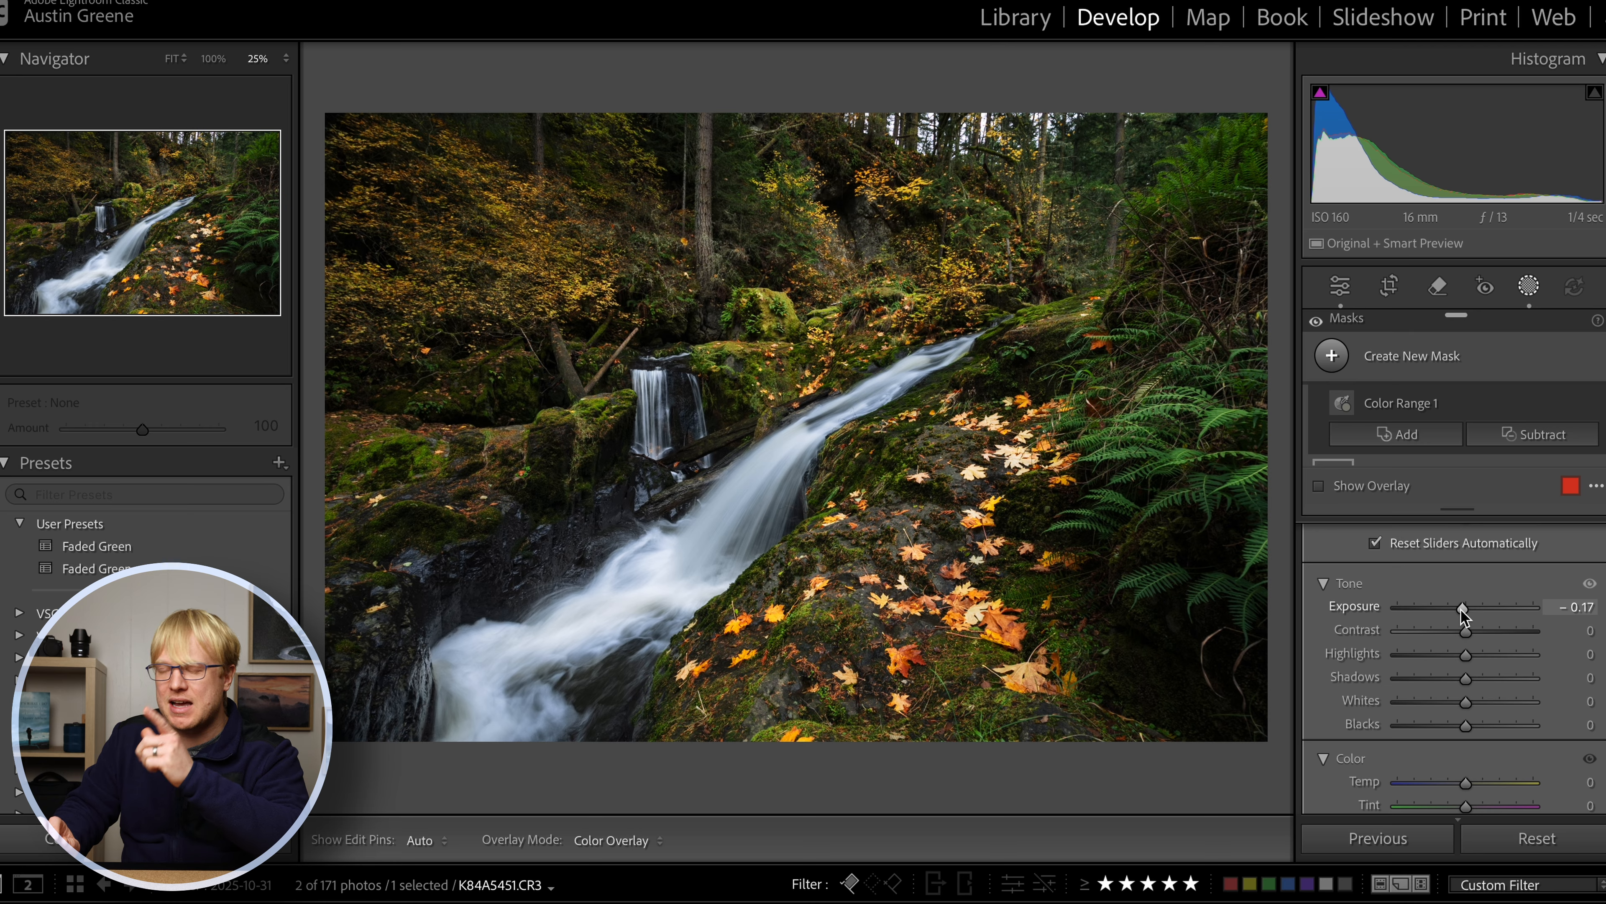
{"action": "double_click", "coordinate": [1463, 609]}
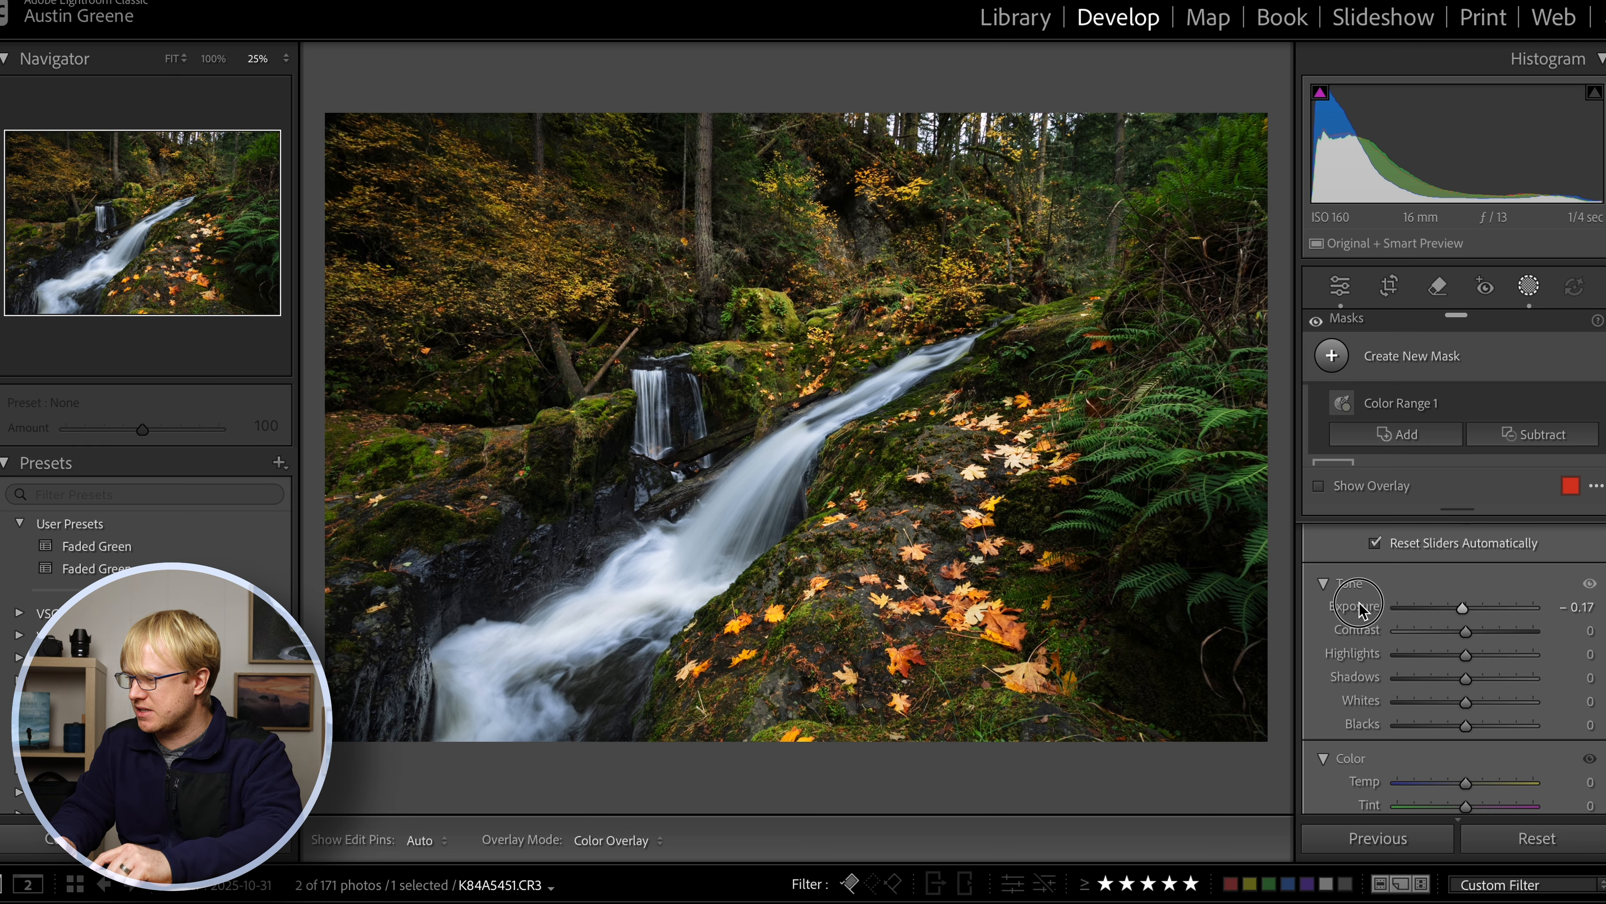
- Darken the rock mask with Blacks −10, Shadows −9 and Exposure −0.19, and slightly reduce its Saturation
{"action": "scroll", "coordinate": [1549, 709], "scroll_direction": "down", "scroll_amount": 2}
{"action": "left_click_drag", "start_coordinate": [1465, 658], "coordinate": [1461, 620]}
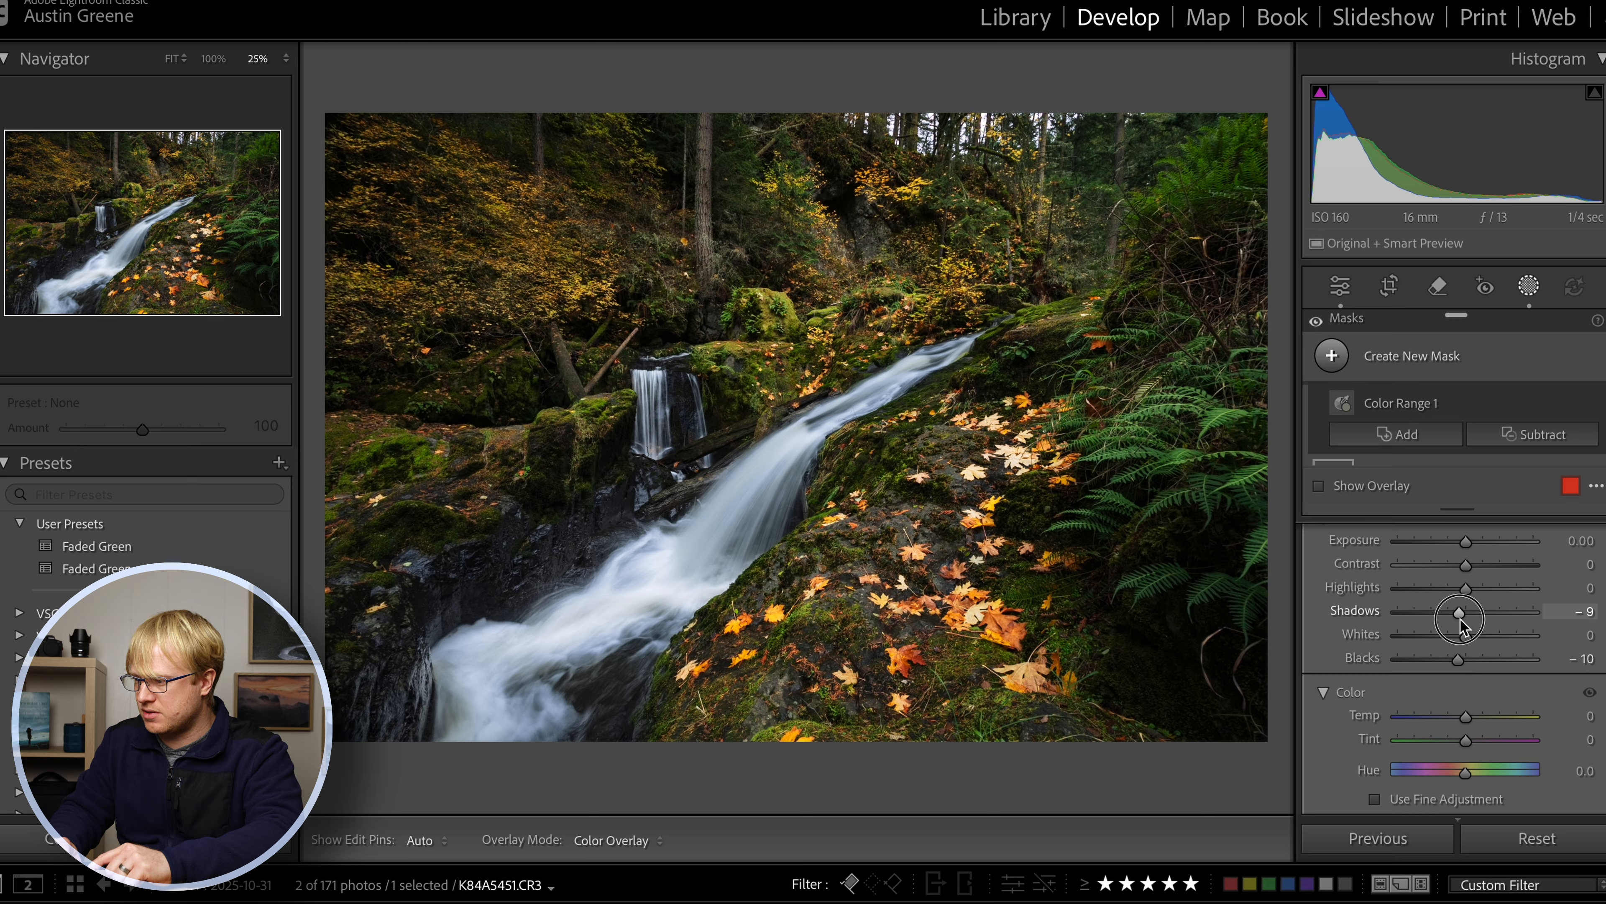
{"action": "scroll", "coordinate": [1462, 629], "scroll_direction": "down", "scroll_amount": 3}
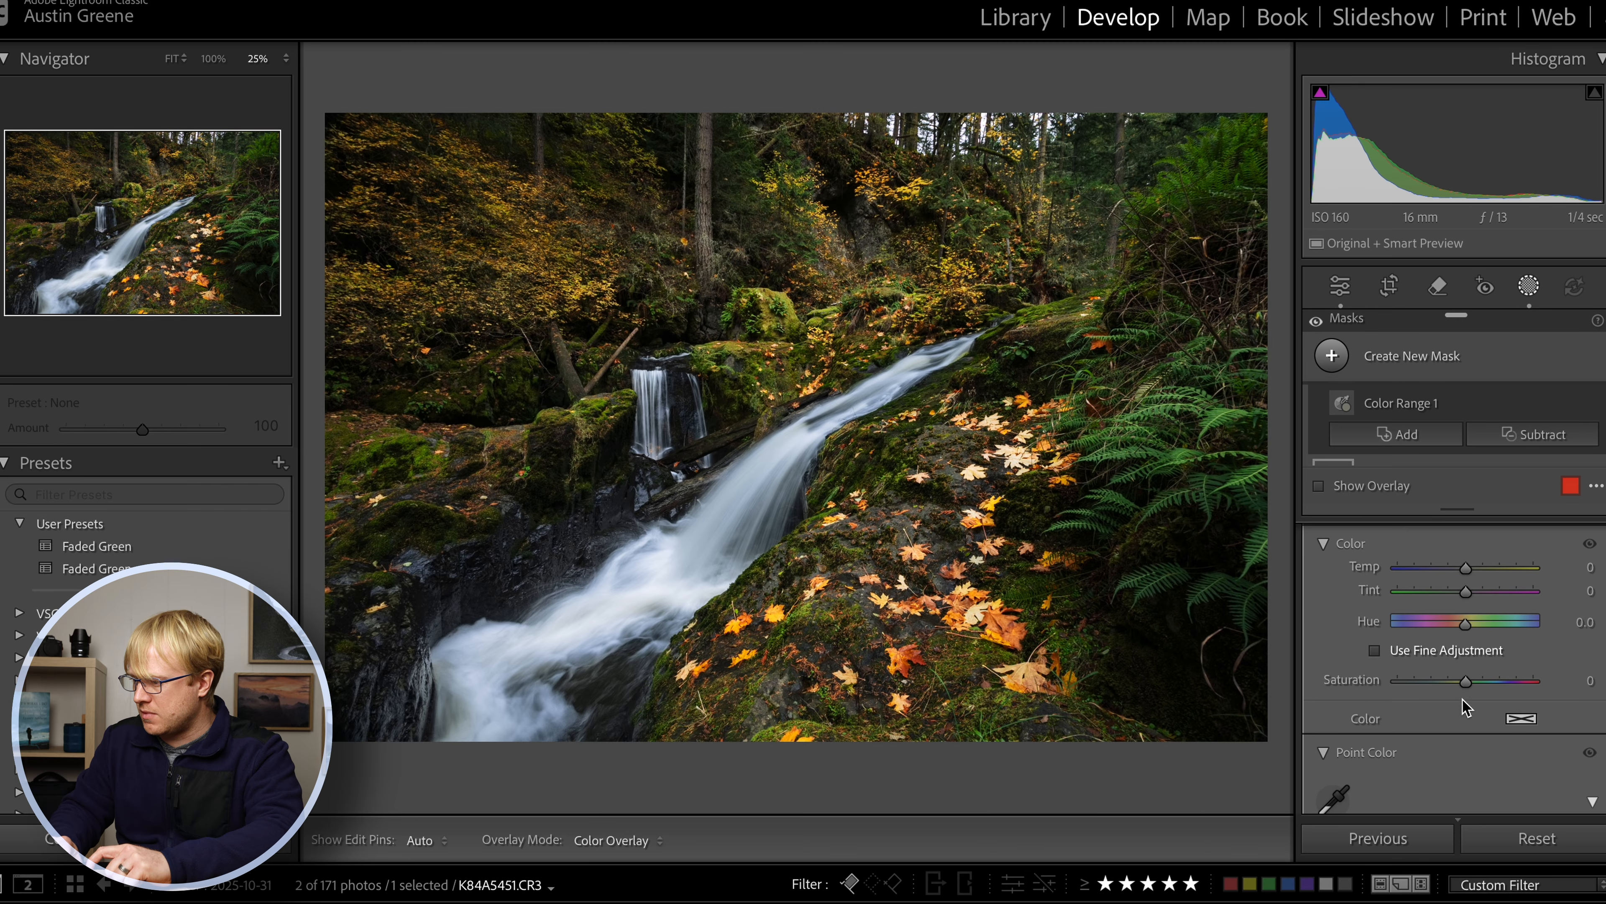
{"action": "left_click_drag", "start_coordinate": [1465, 685], "coordinate": [1458, 688]}
{"action": "scroll", "coordinate": [1458, 688], "scroll_direction": "up", "scroll_amount": 3}
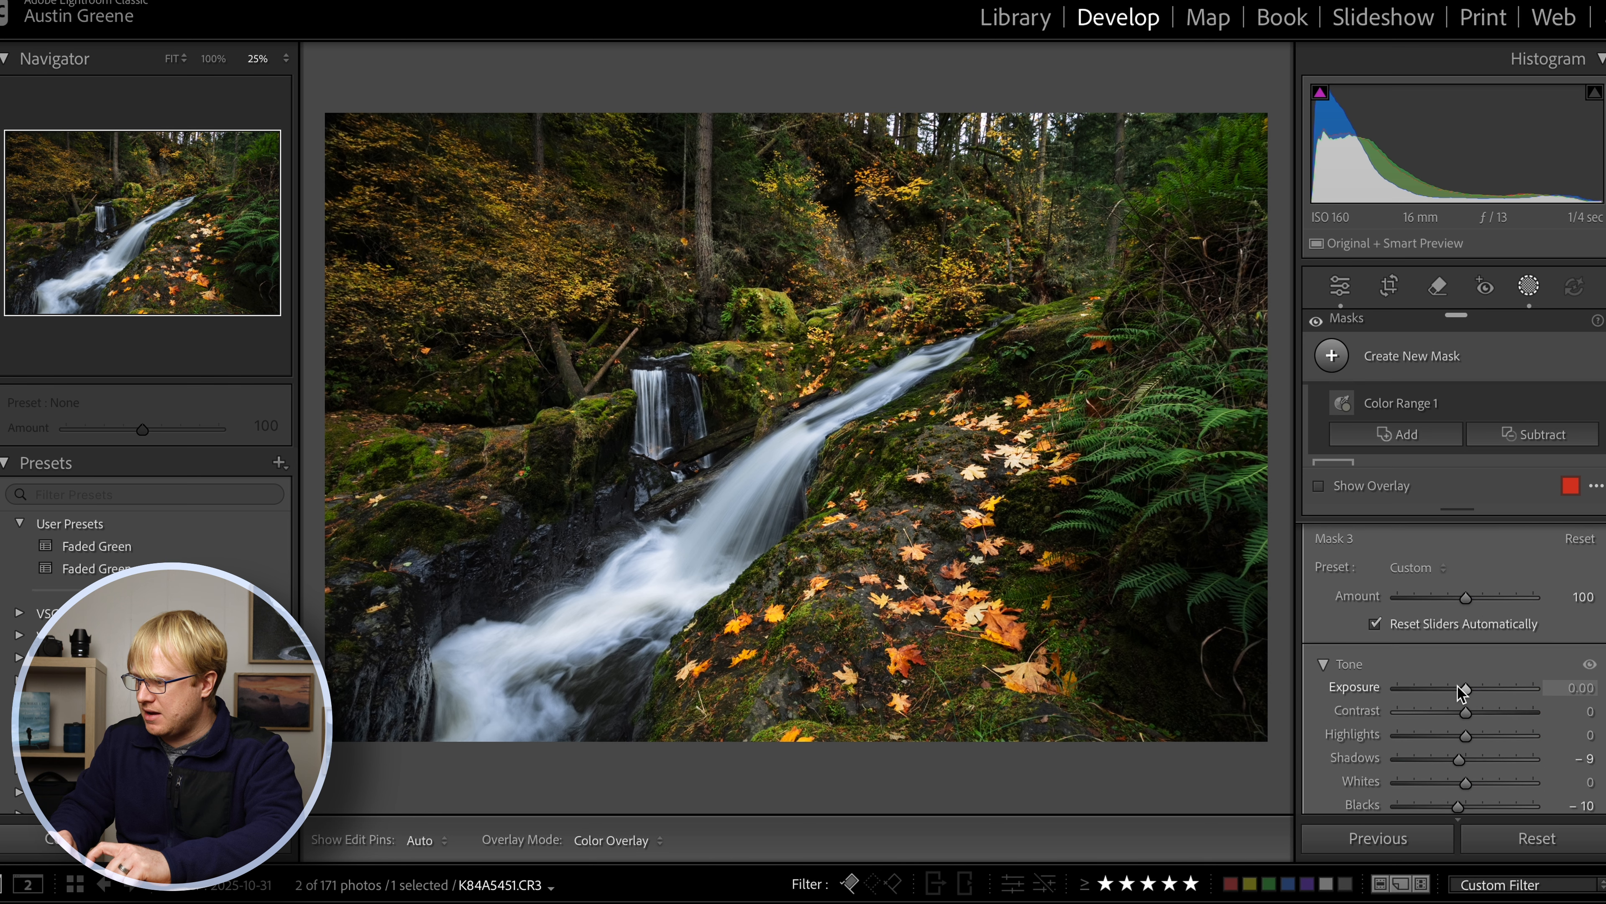
{"action": "left_click_drag", "start_coordinate": [1466, 691], "coordinate": [1462, 692]}
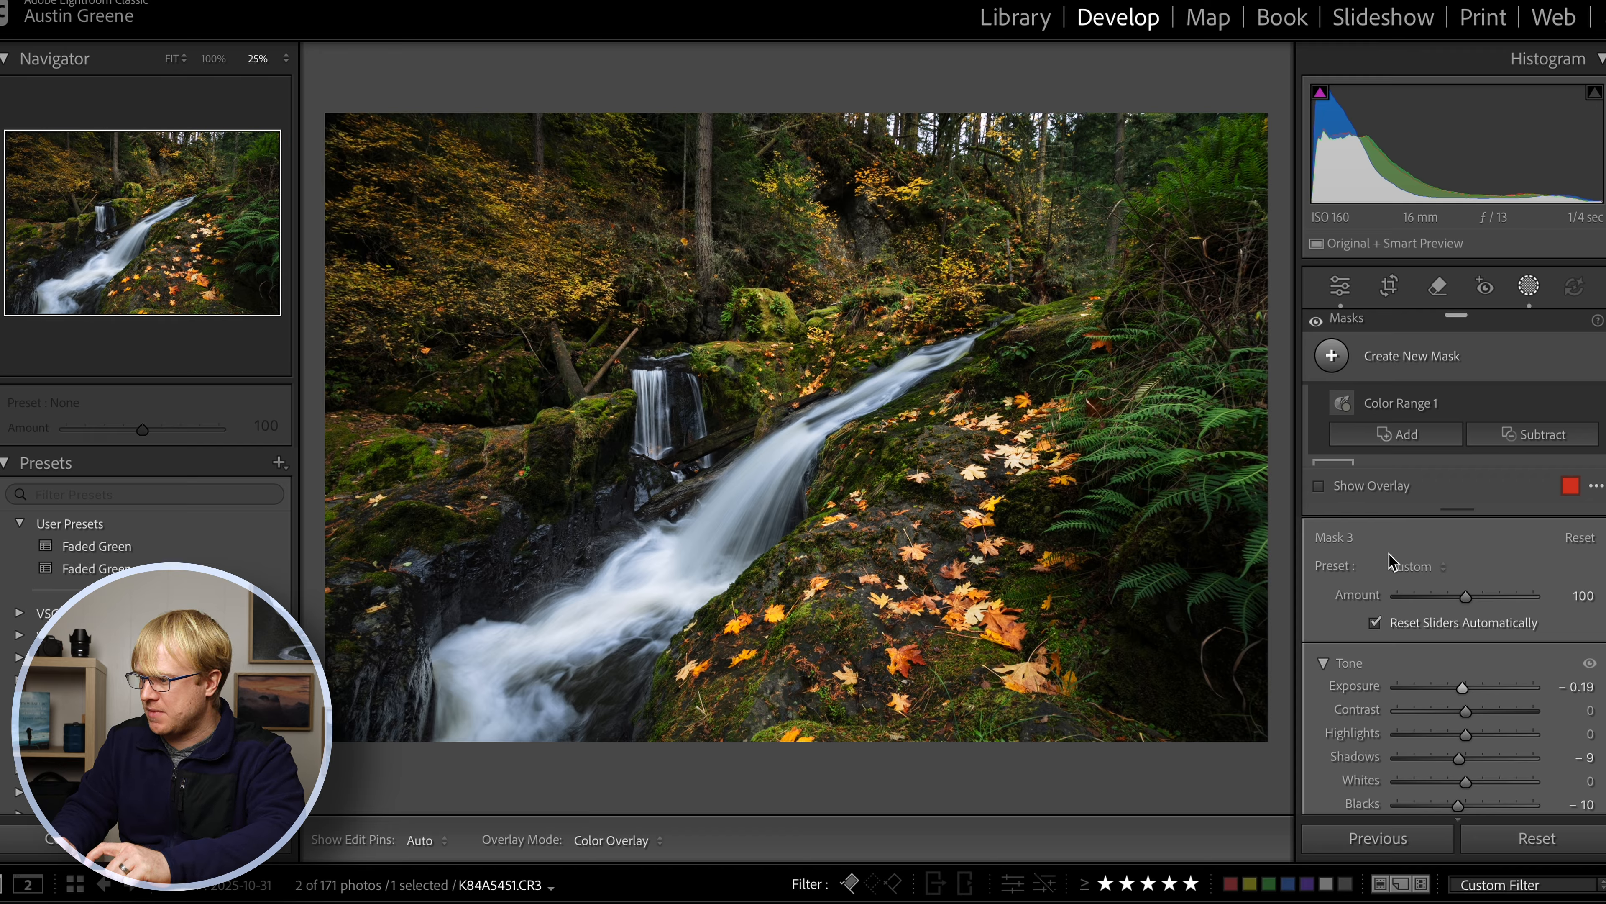
- Compare the photo with the rock mask's color range hidden and shown, and exit masking
{"action": "mouse_move", "coordinate": [1352, 417]}
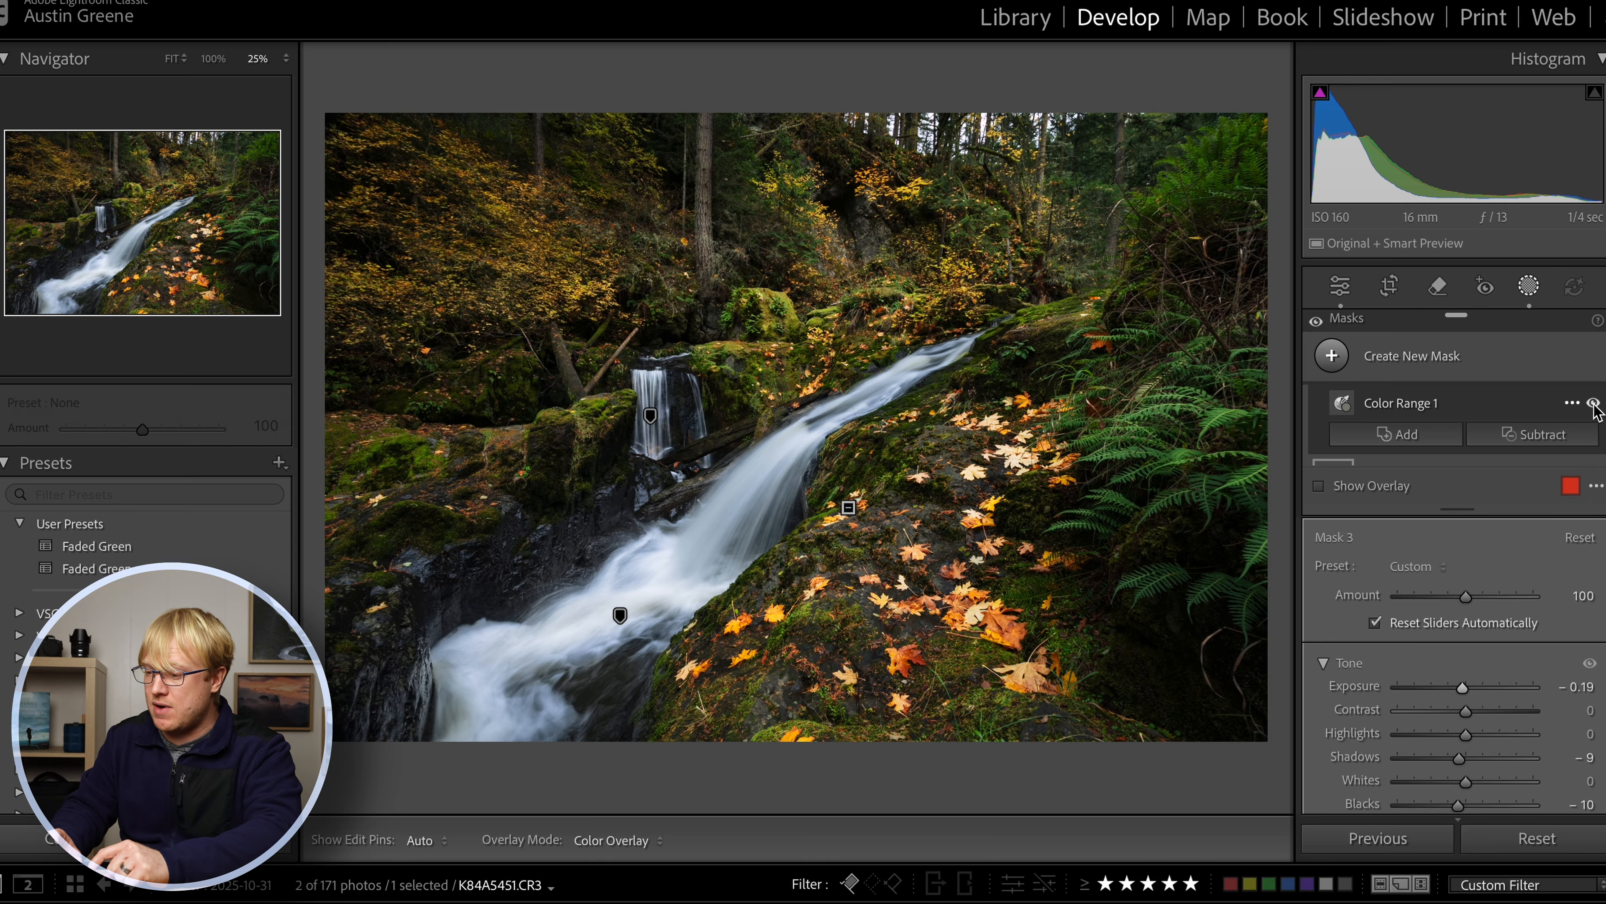
{"action": "left_click", "coordinate": [1593, 403]}
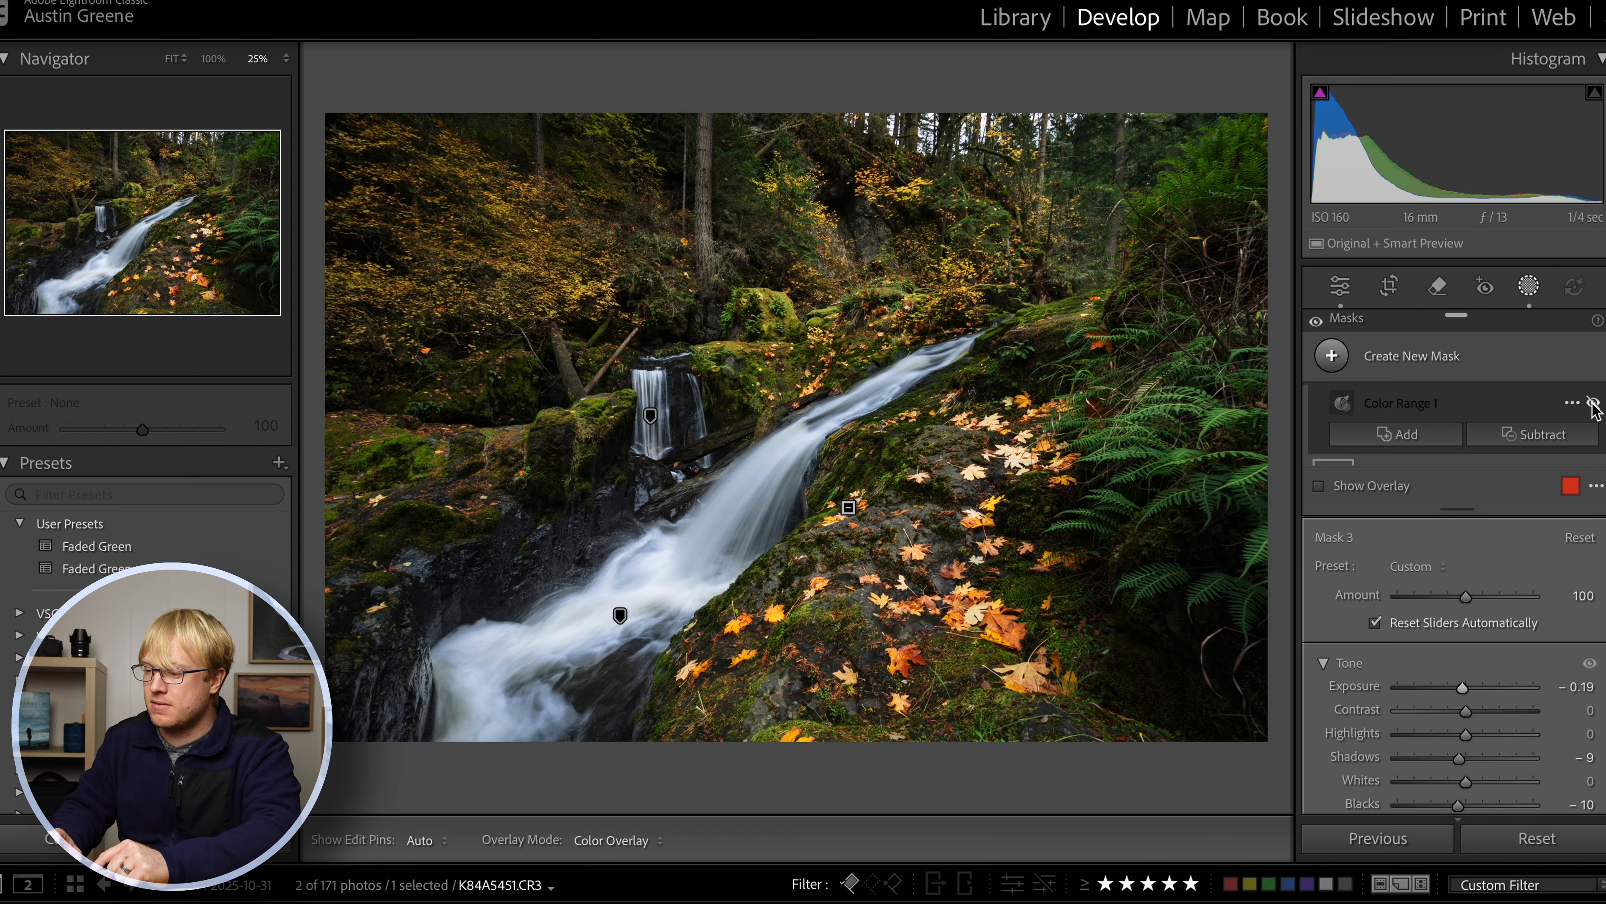
{"action": "left_click", "coordinate": [1592, 404]}
{"action": "left_click", "coordinate": [1593, 403]}
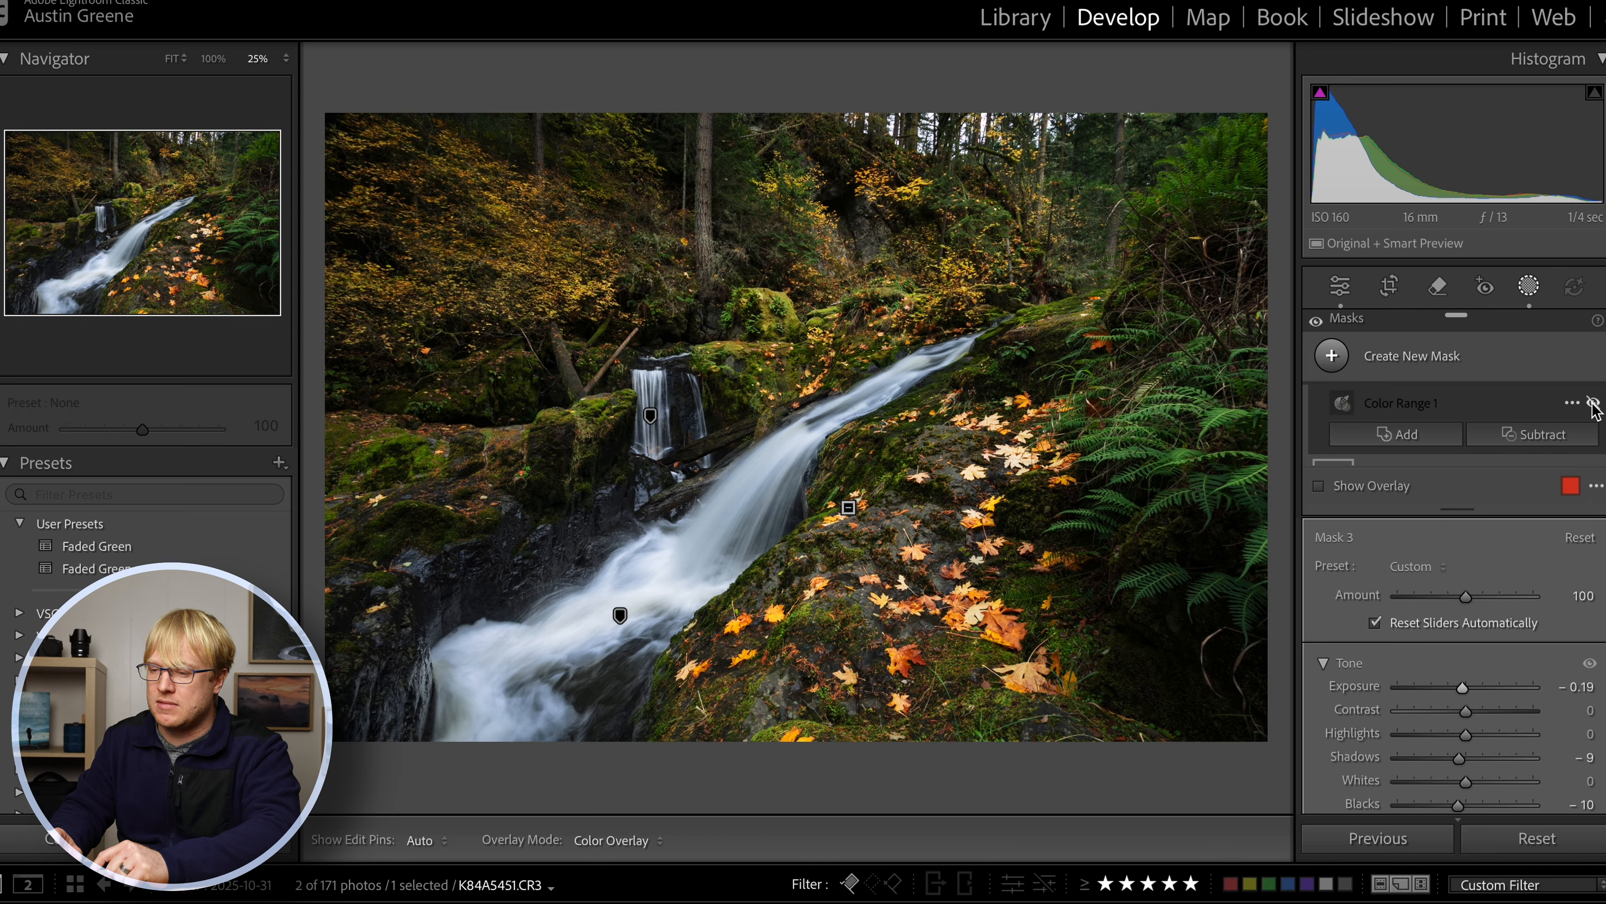
{"action": "left_click", "coordinate": [1593, 403]}
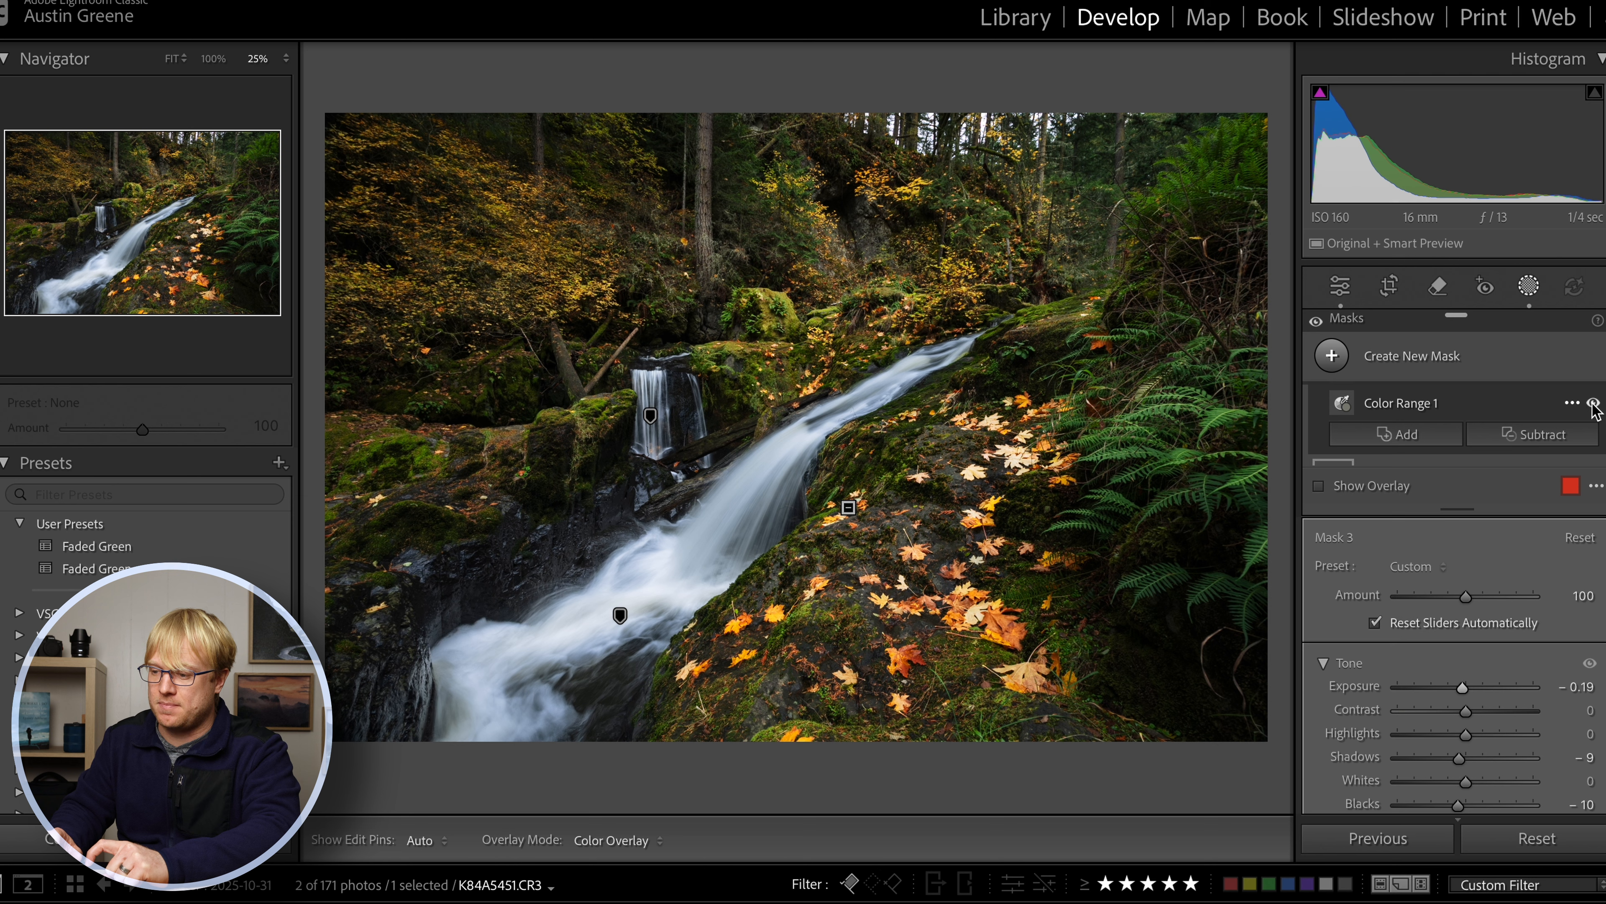
{"action": "key", "text": "Escape"}
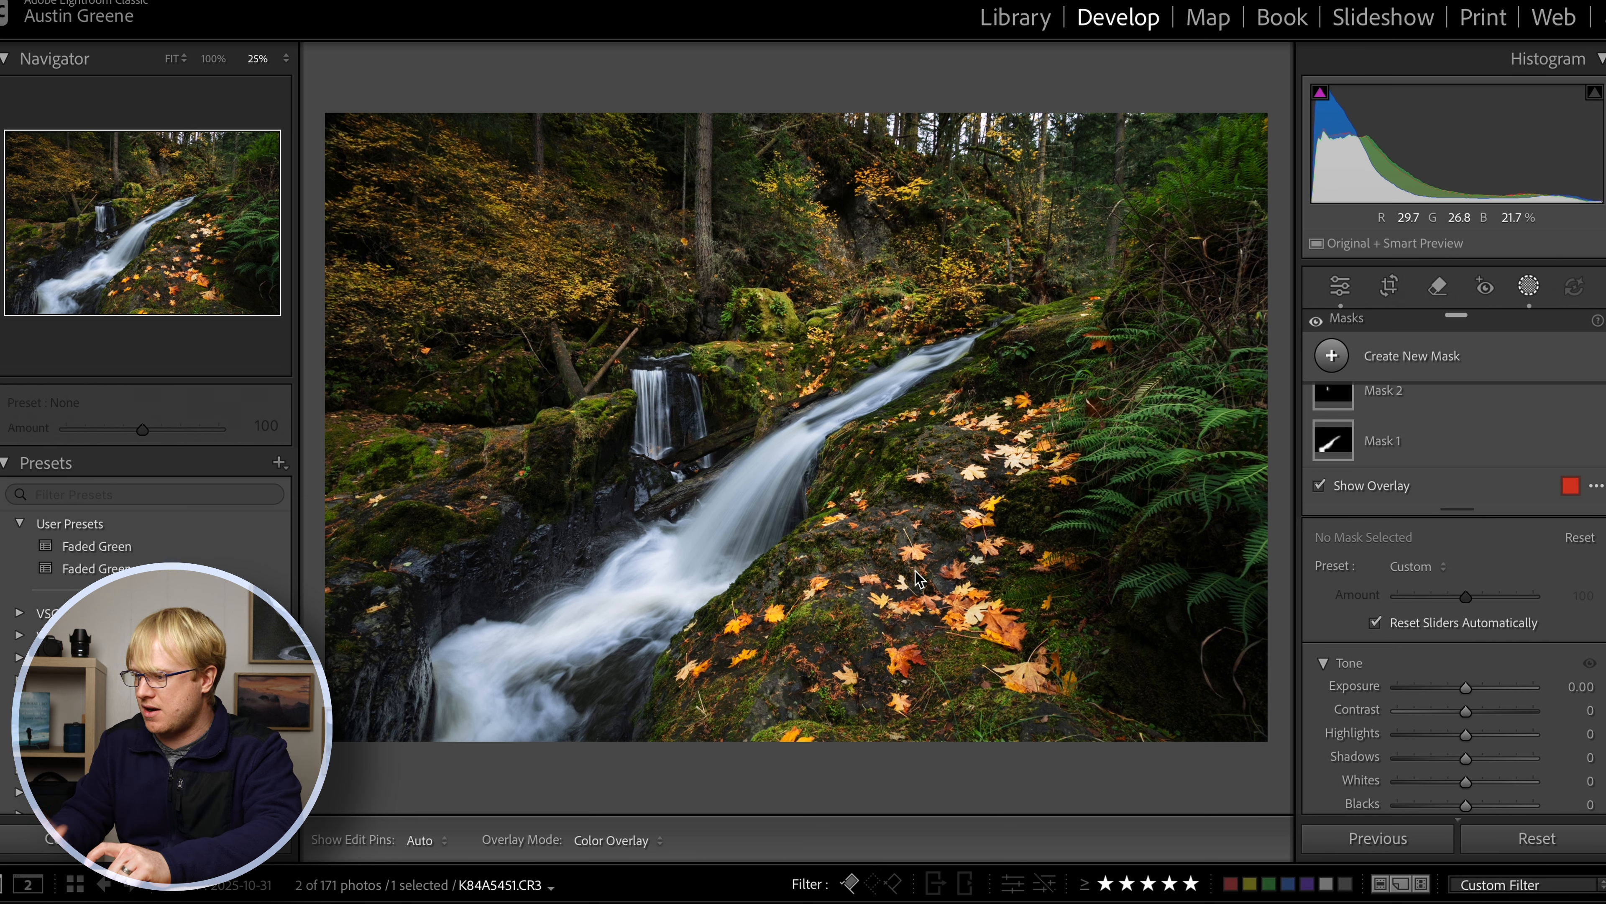
{"action": "key", "text": "Escape"}
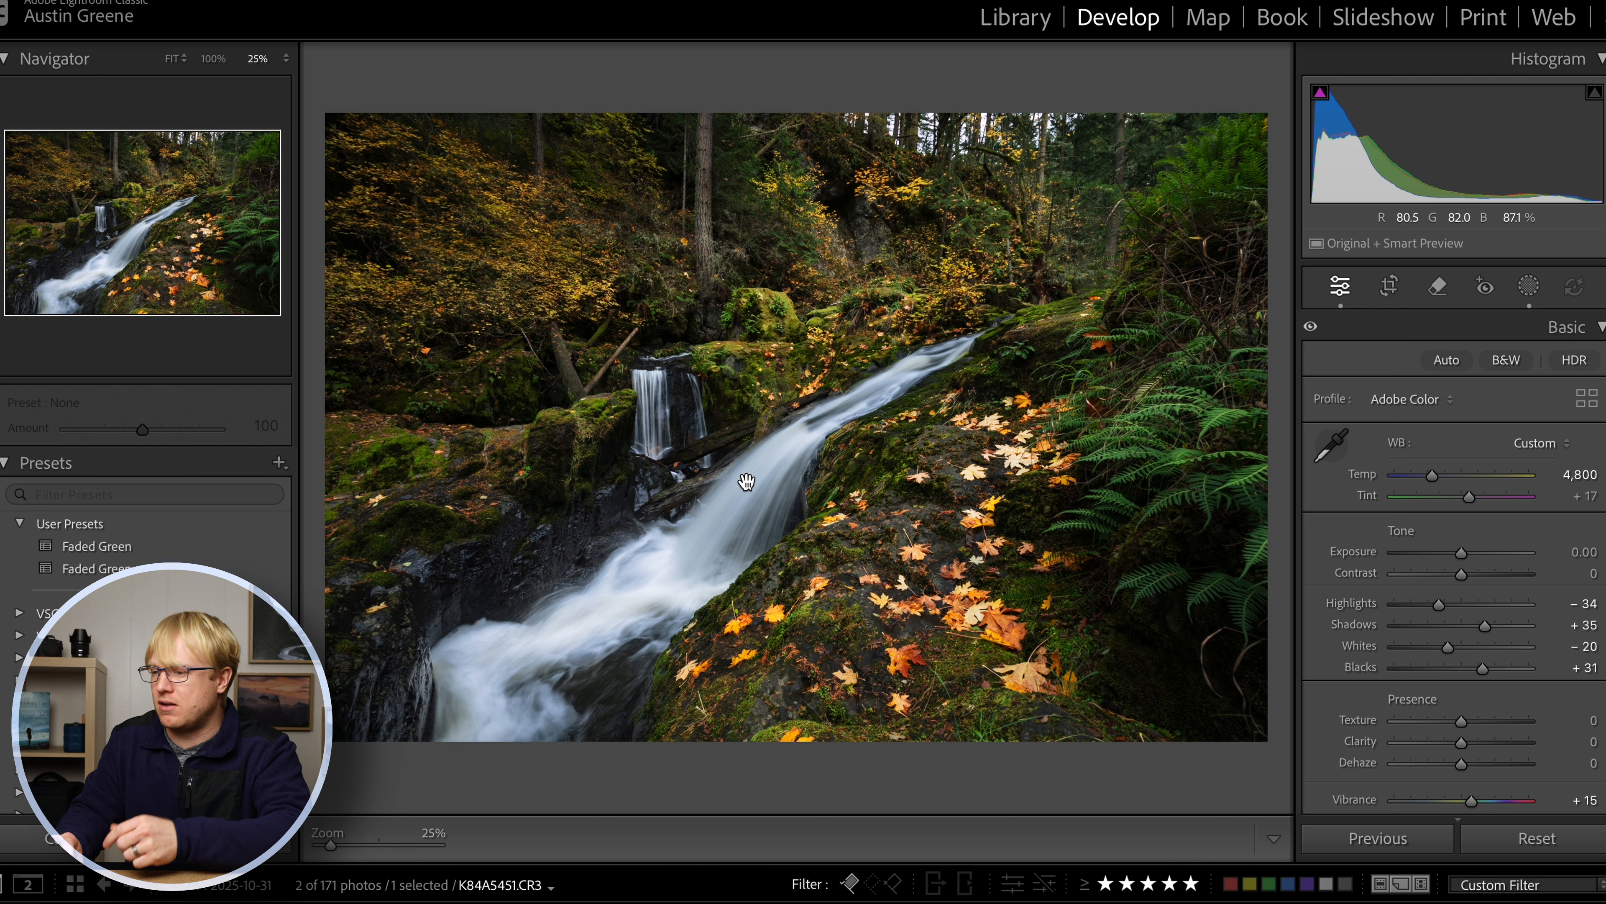
- Create a linear gradient mask running diagonally from the yellow foliage in the upper-left forest to the base of the small waterfall
{"action": "left_click", "coordinate": [1529, 286]}
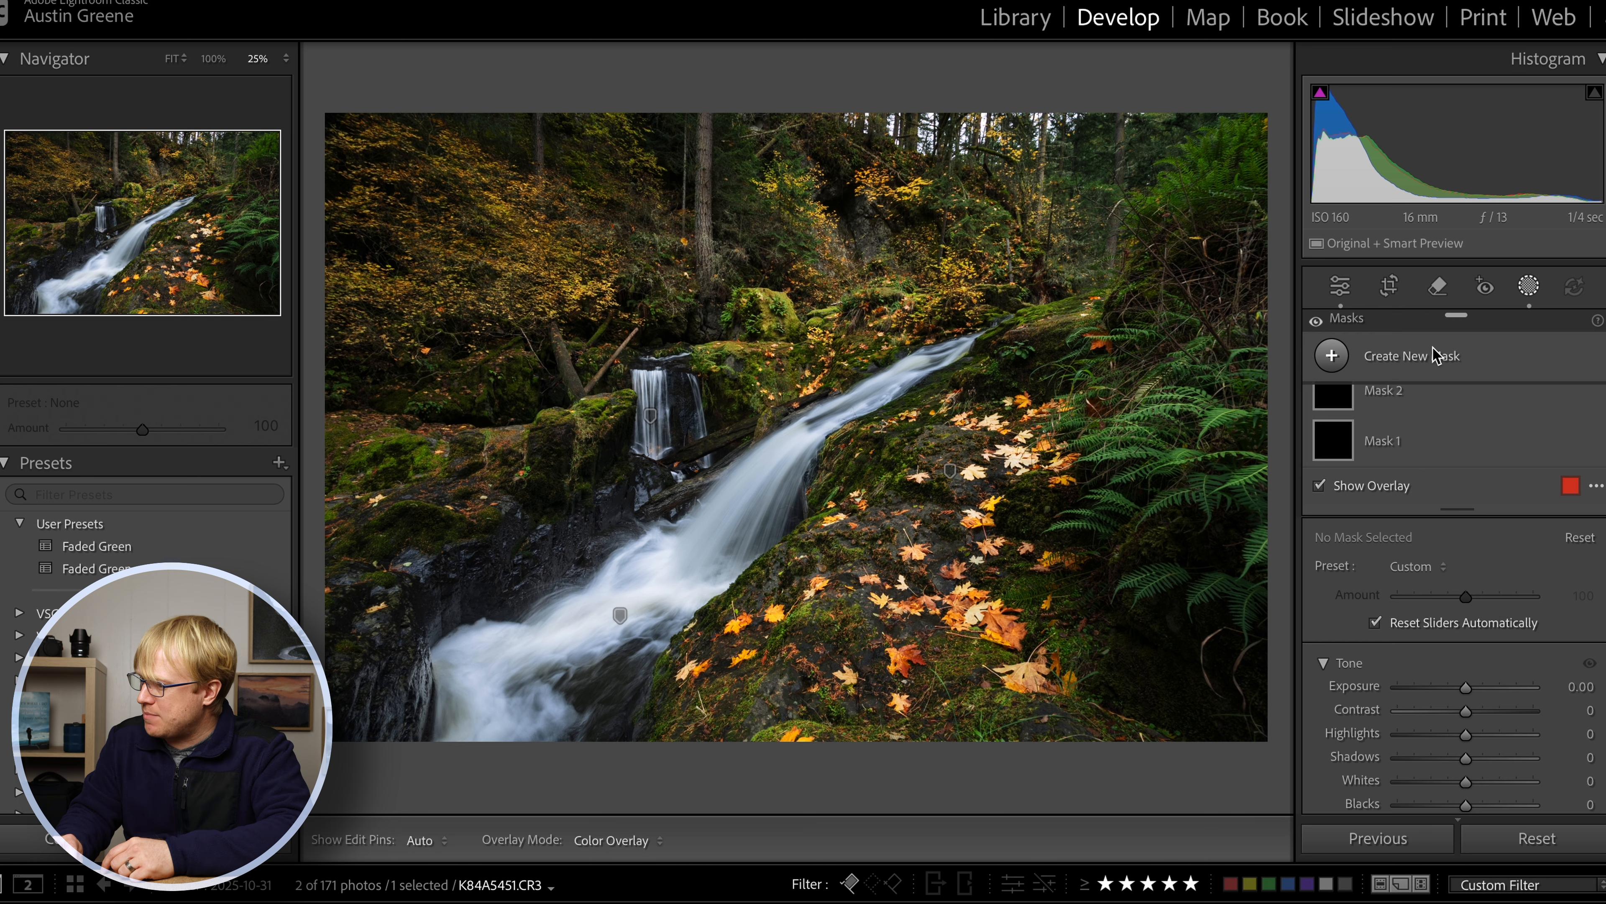
{"action": "left_click", "coordinate": [1332, 358]}
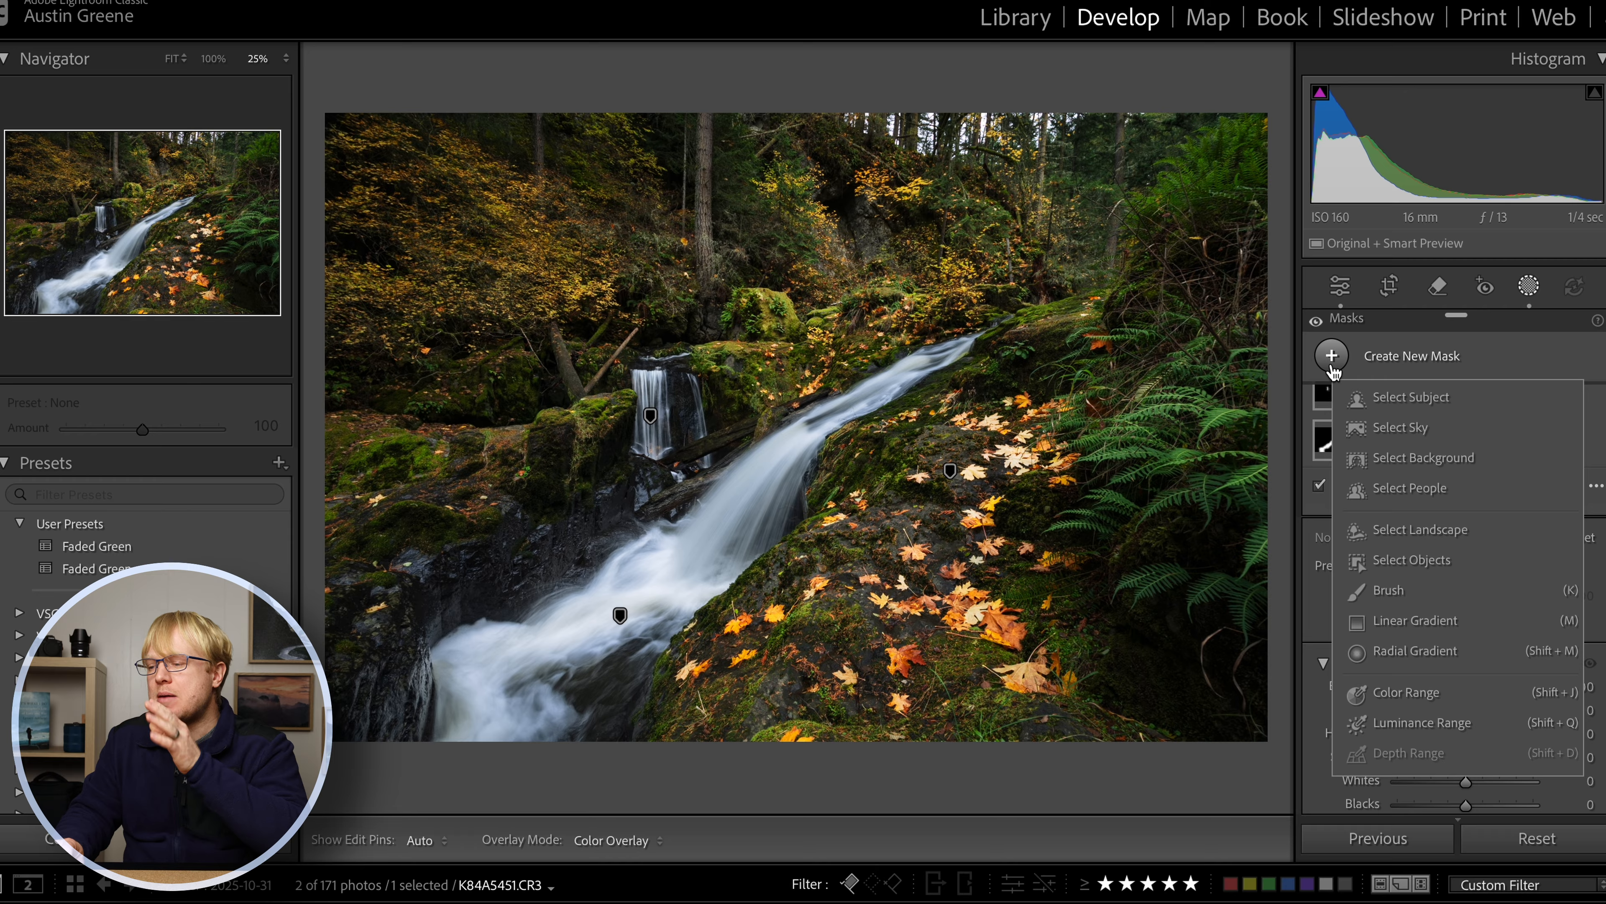
{"action": "left_click", "coordinate": [1437, 622]}
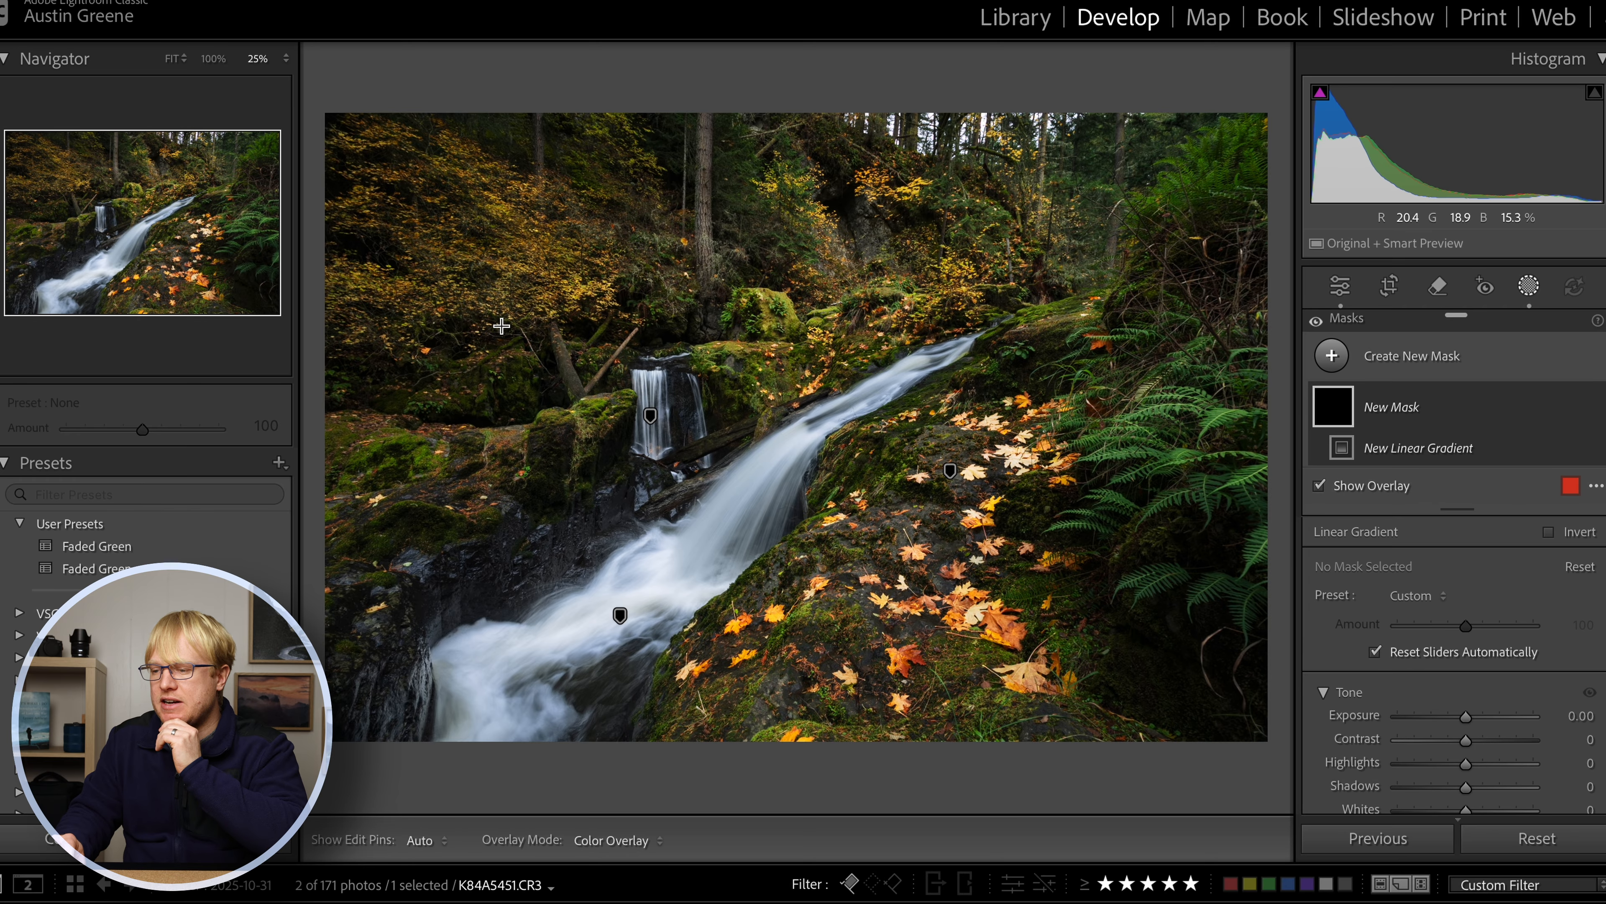
{"action": "left_click_drag", "start_coordinate": [534, 317], "coordinate": [683, 487]}
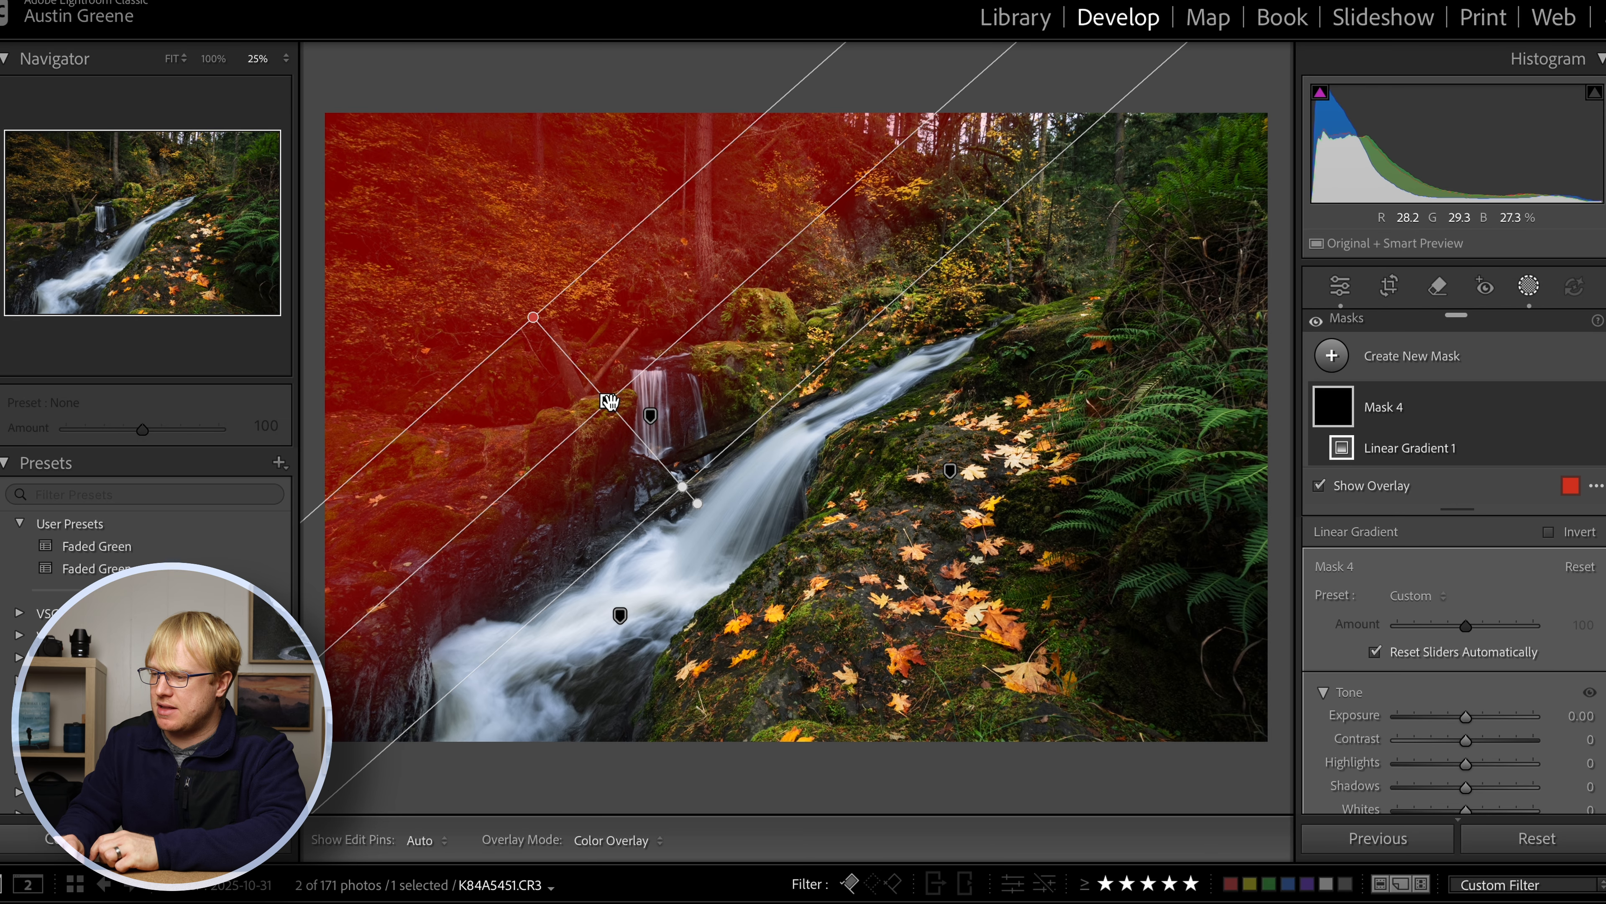
- Set the forest gradient mask's Exposure to 0.36, Shadows to 14, Whites to 12 and Blacks to −8
{"action": "scroll", "coordinate": [1535, 764], "scroll_direction": "down", "scroll_amount": 2}
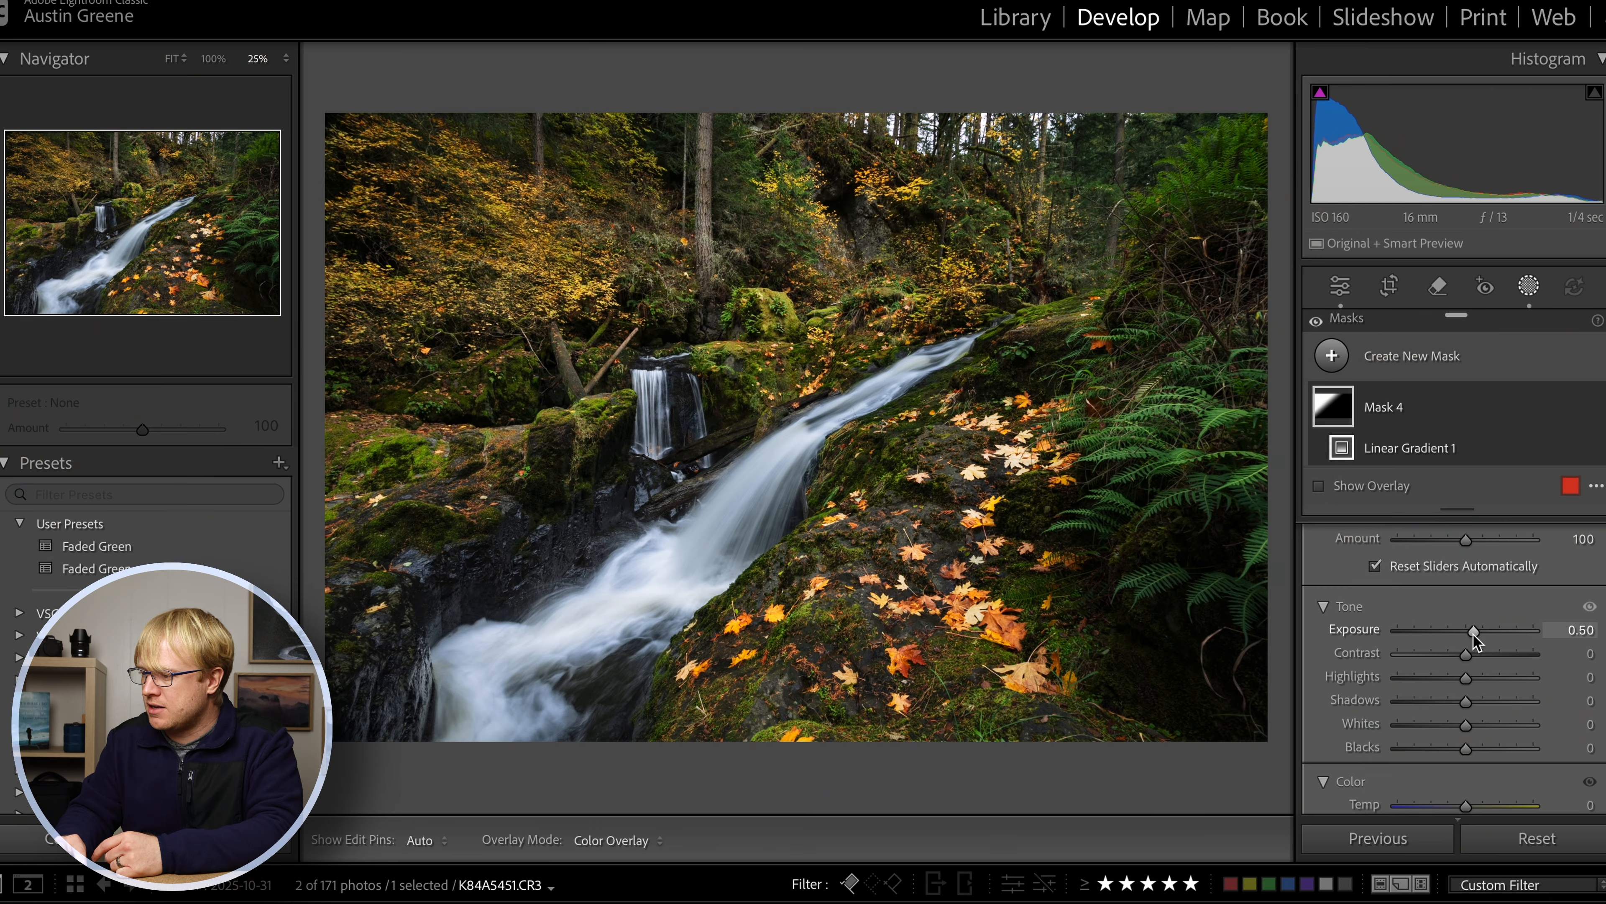
{"action": "left_click_drag", "start_coordinate": [1473, 639], "coordinate": [1476, 636]}
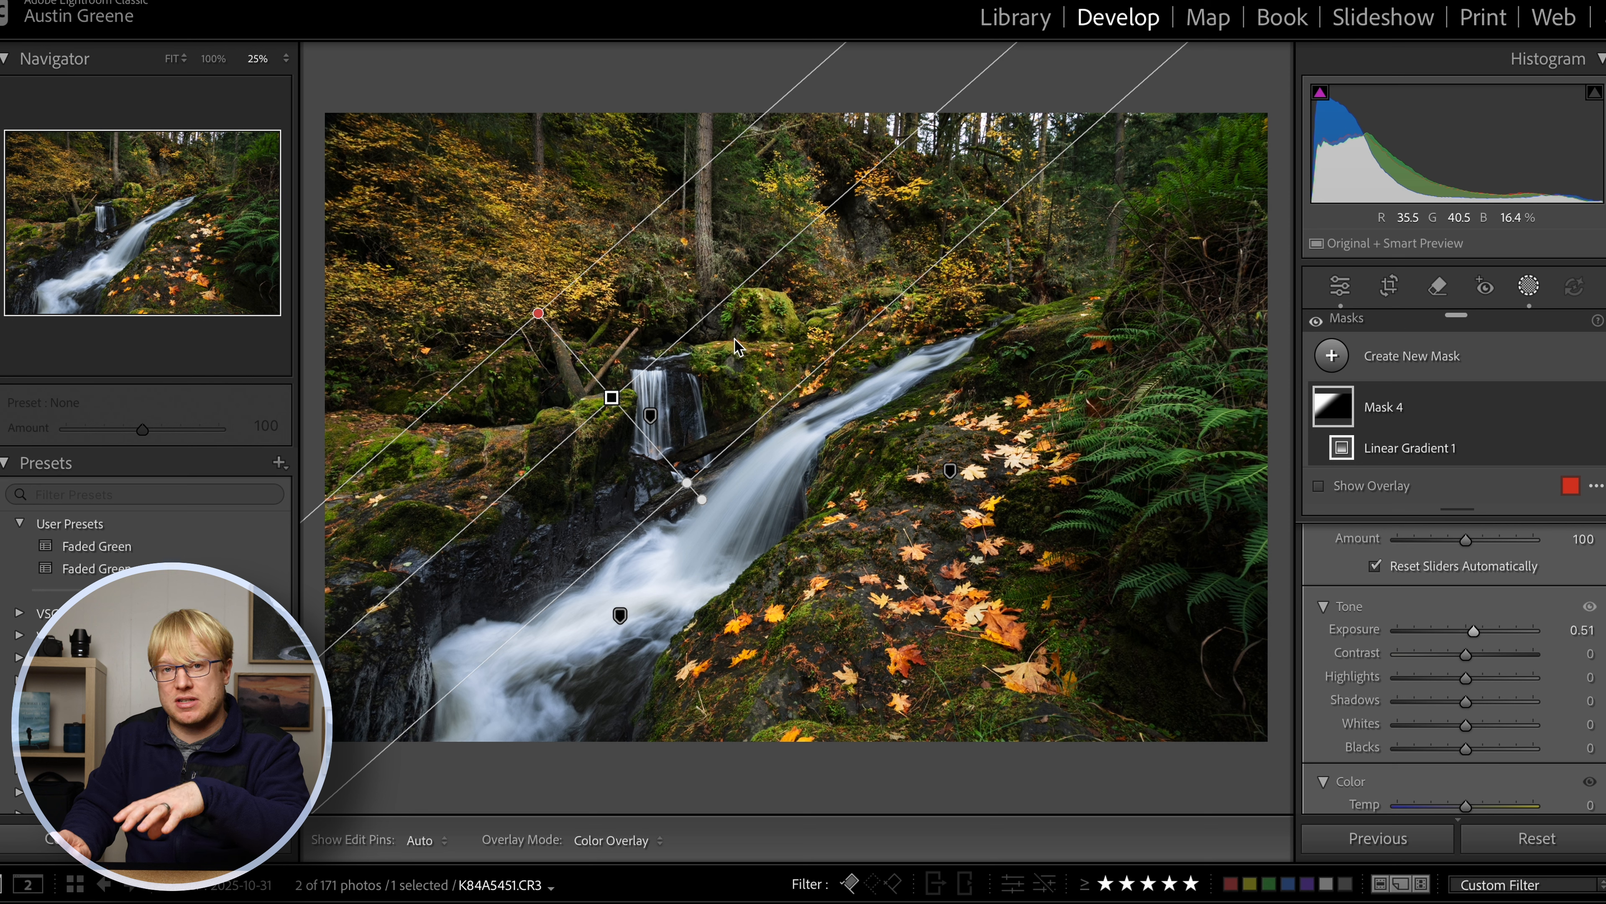
{"action": "left_click_drag", "start_coordinate": [1479, 697], "coordinate": [1476, 697]}
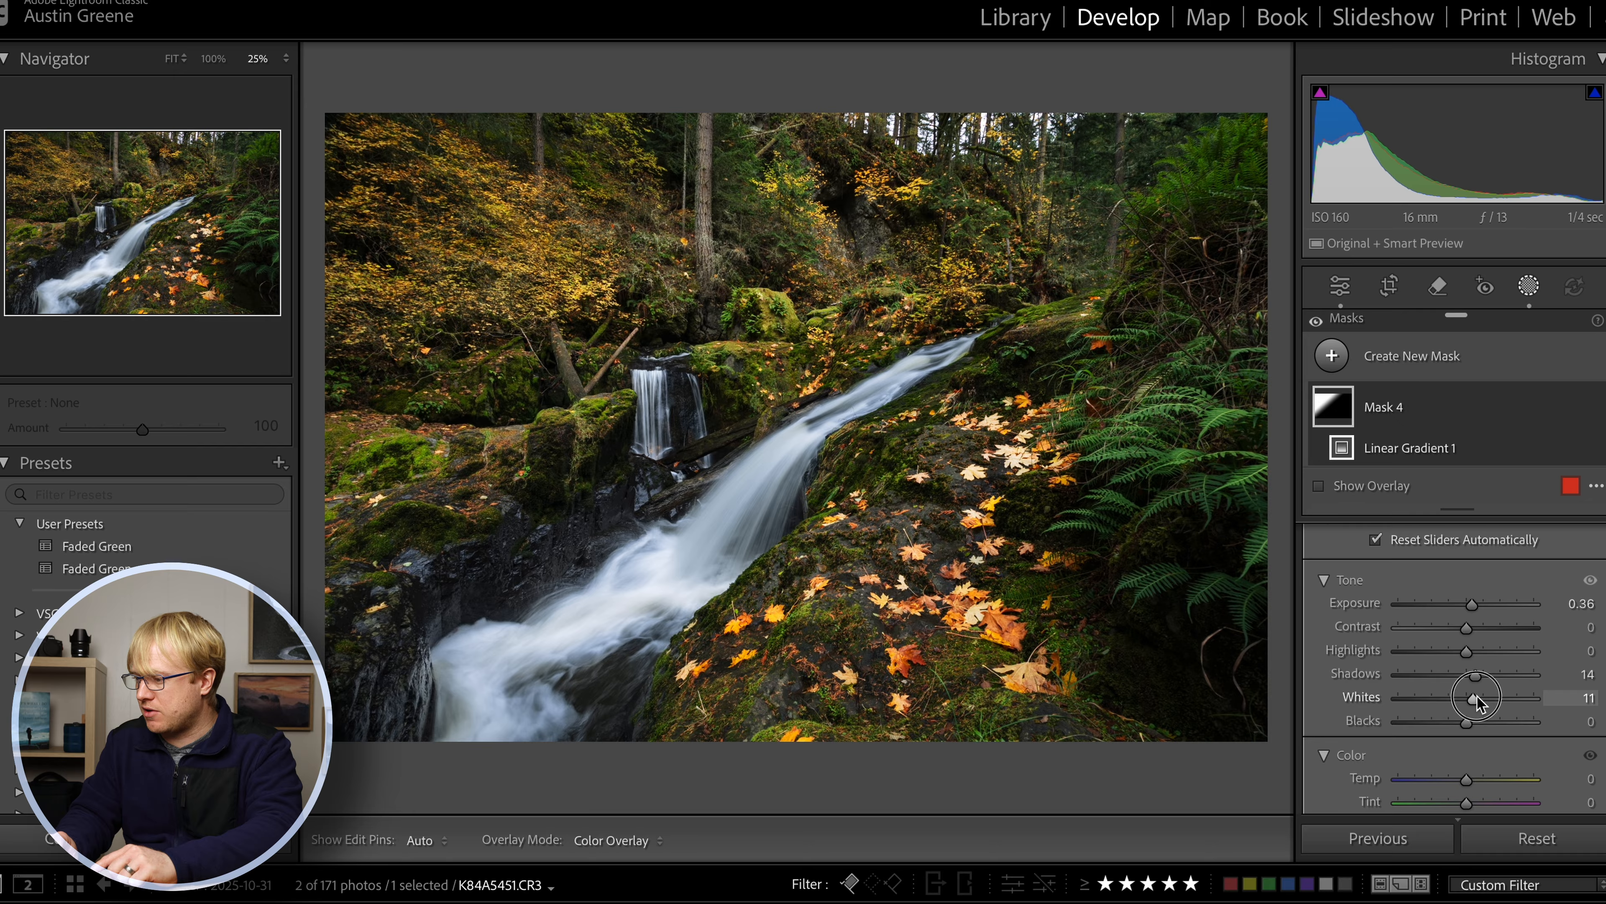
{"action": "left_click_drag", "start_coordinate": [1465, 721], "coordinate": [1464, 722]}
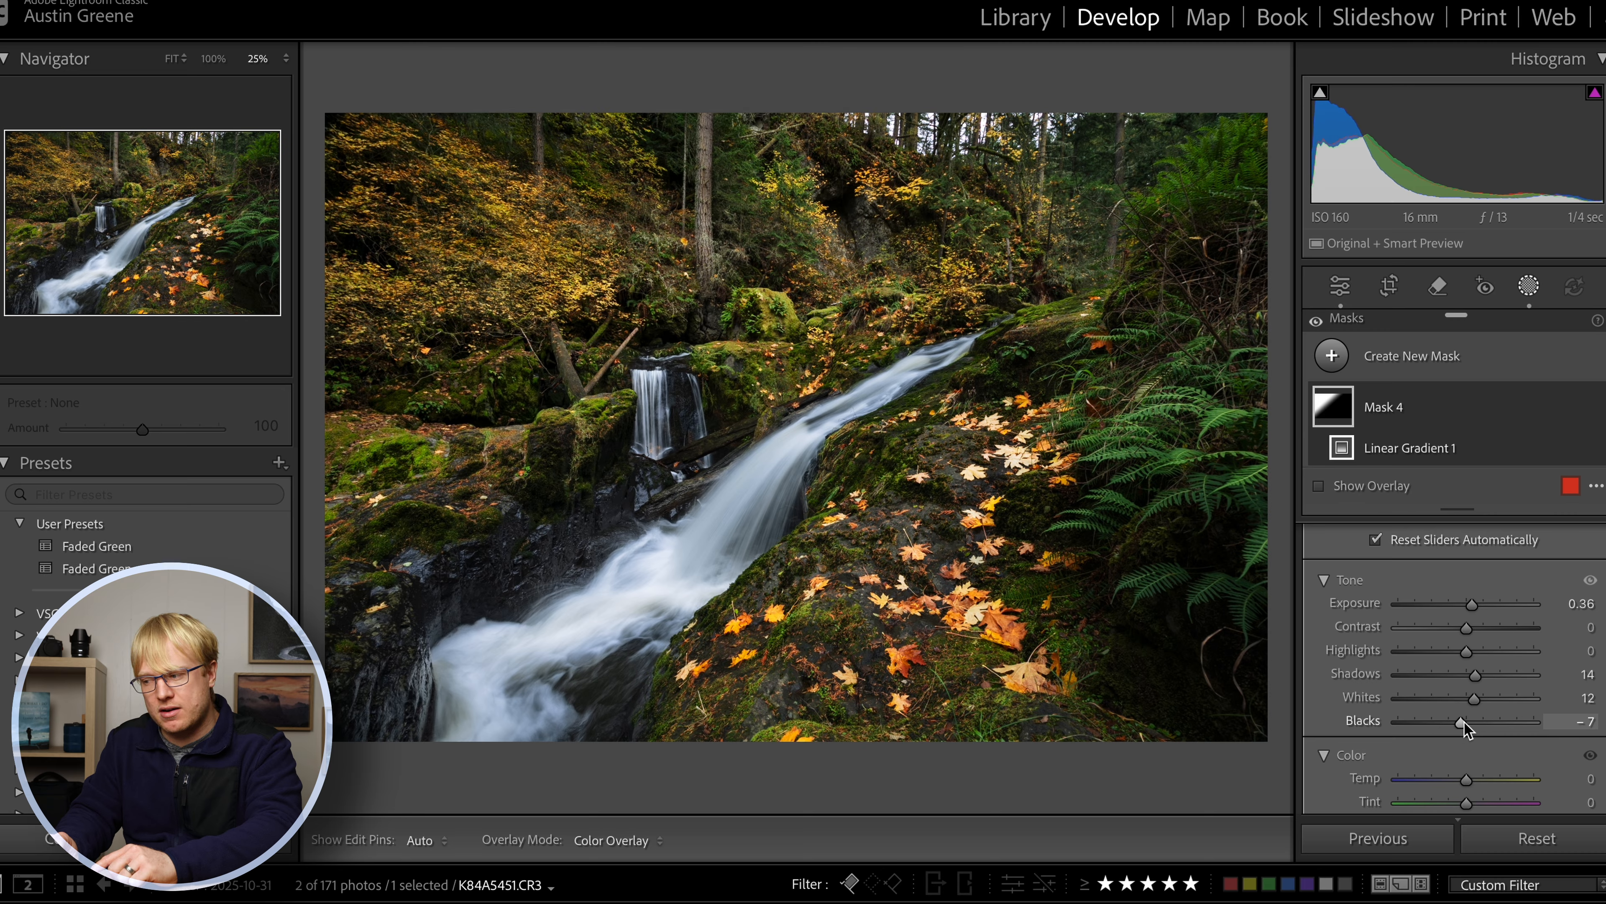
- Warm the forest gradient mask by setting its Temp to 5
{"action": "scroll", "coordinate": [1465, 722], "scroll_direction": "down", "scroll_amount": 2}
{"action": "left_click", "coordinate": [1468, 711]}
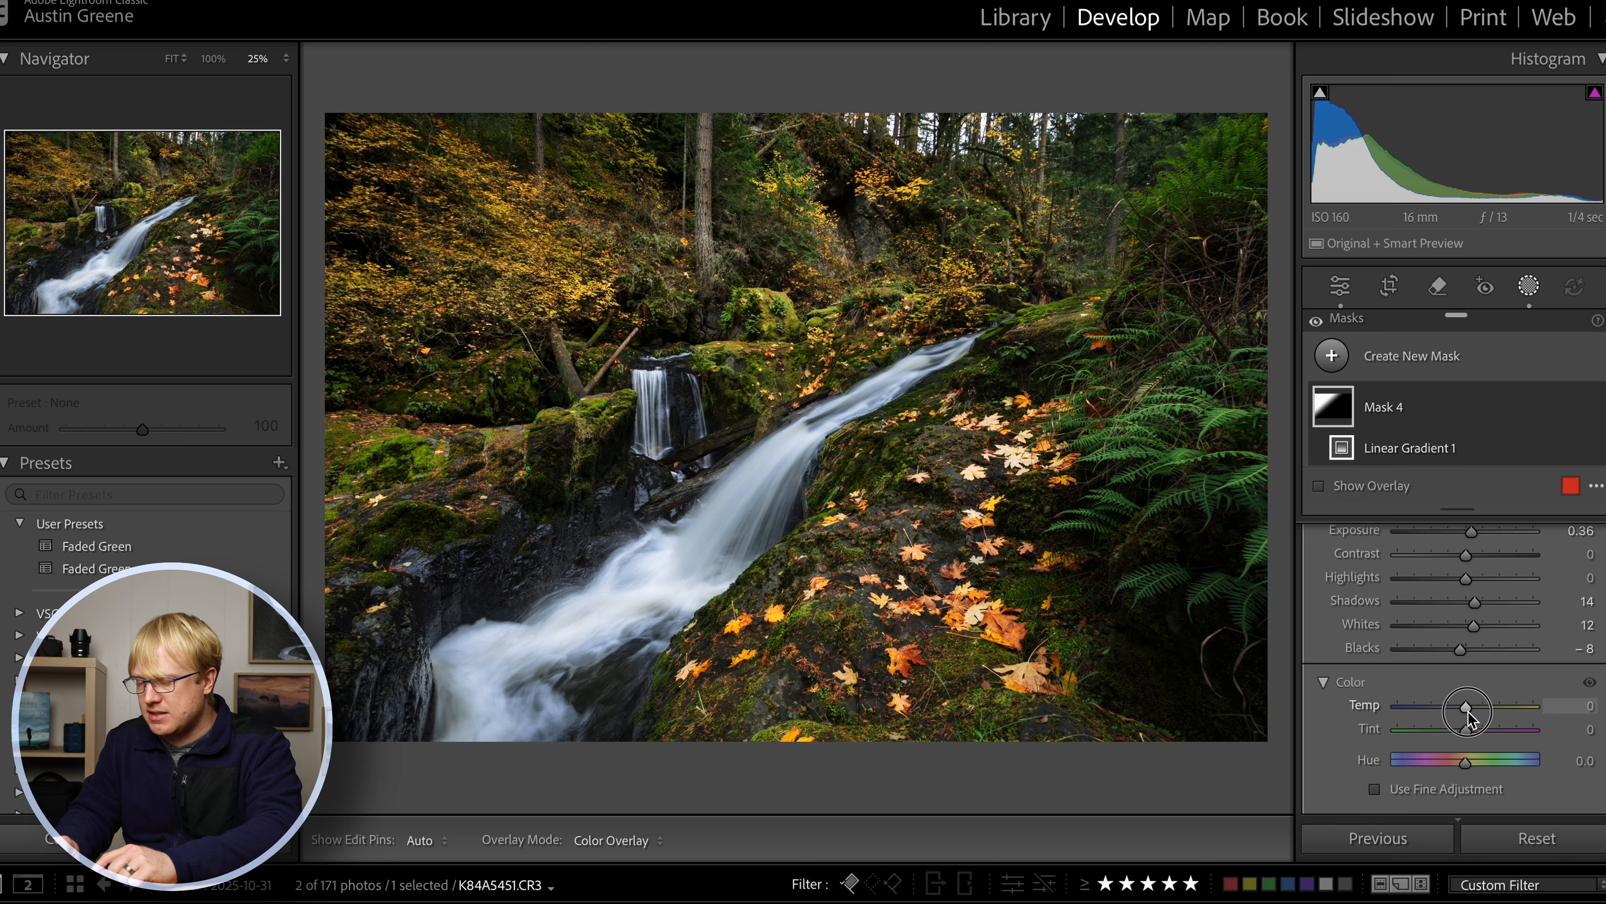
{"action": "left_click_drag", "start_coordinate": [1471, 712], "coordinate": [1475, 714]}
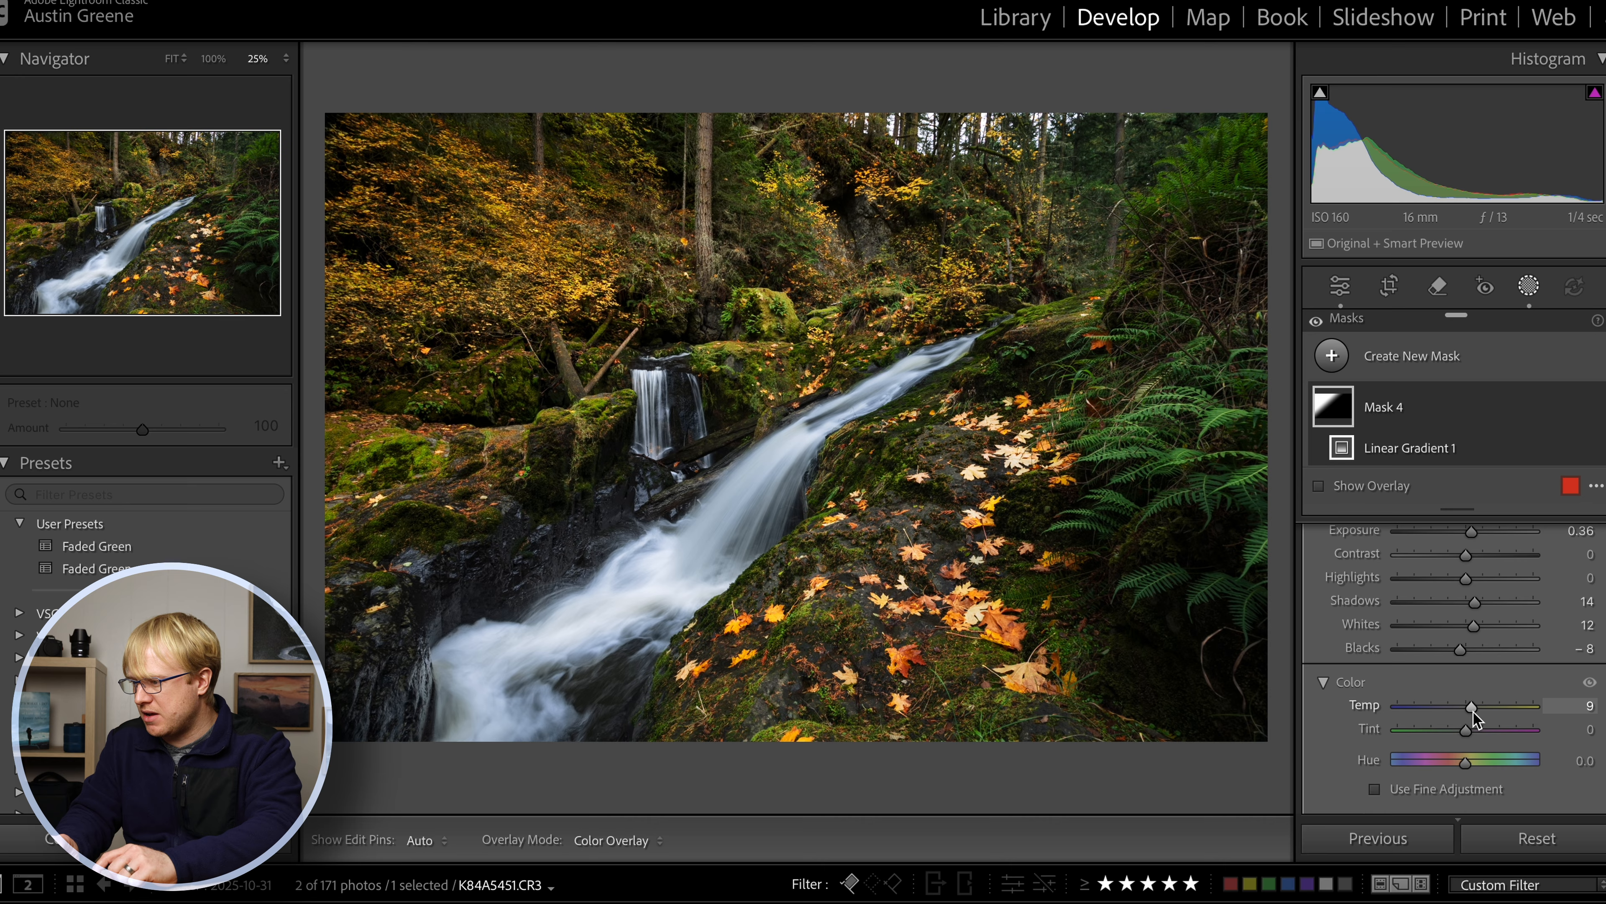
{"action": "left_click_drag", "start_coordinate": [1472, 713], "coordinate": [1471, 712]}
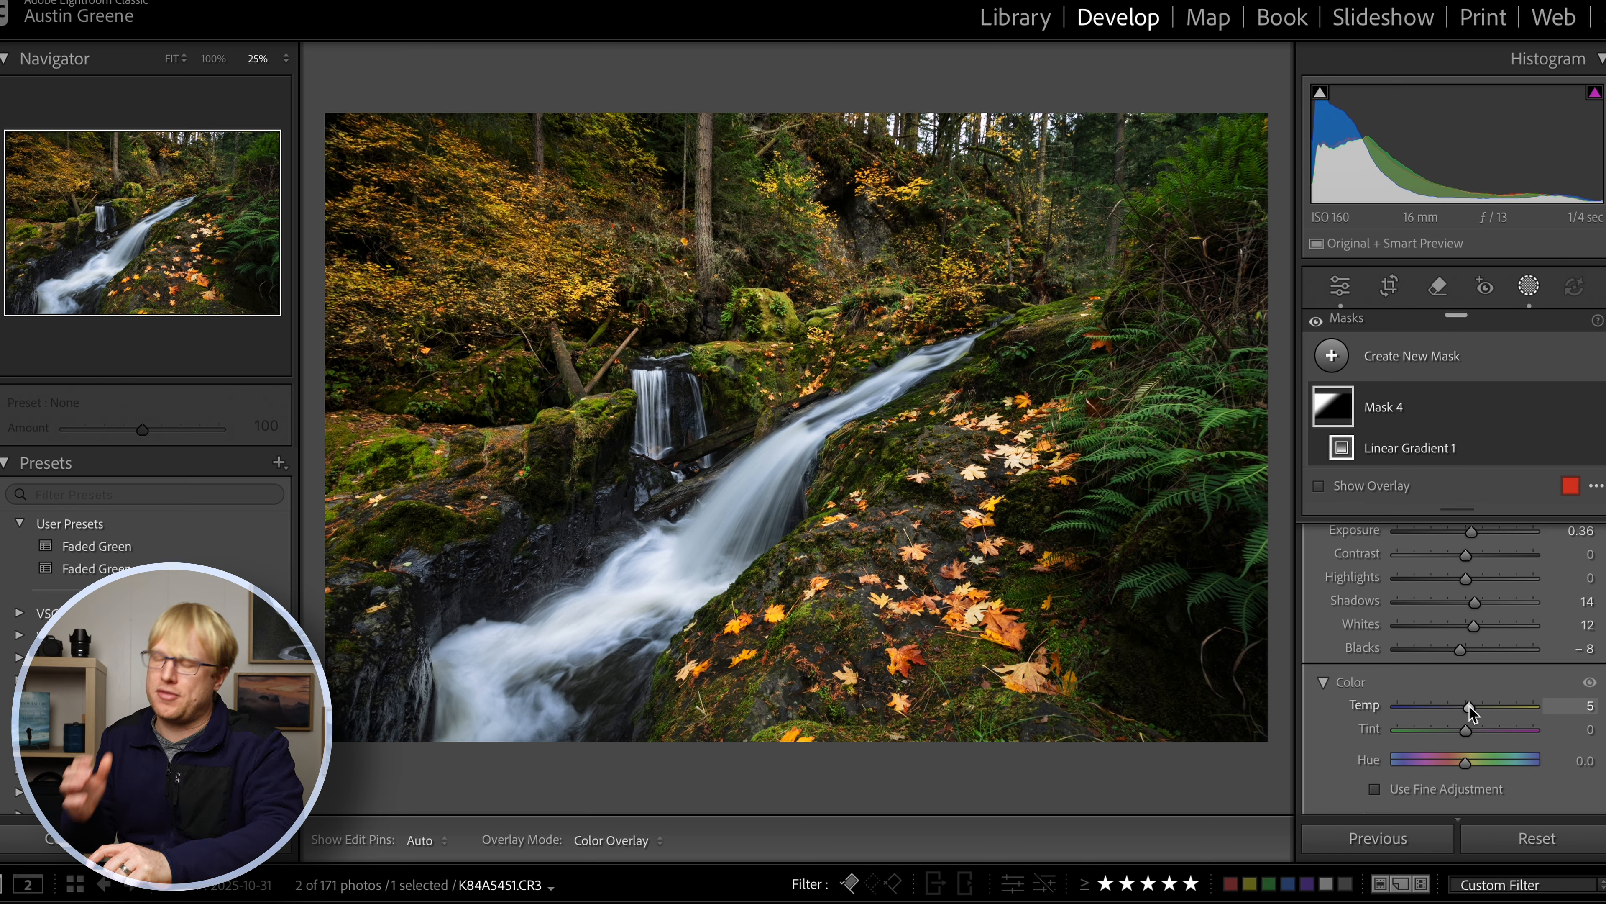
{"action": "scroll", "coordinate": [1469, 706], "scroll_direction": "down", "scroll_amount": 5}
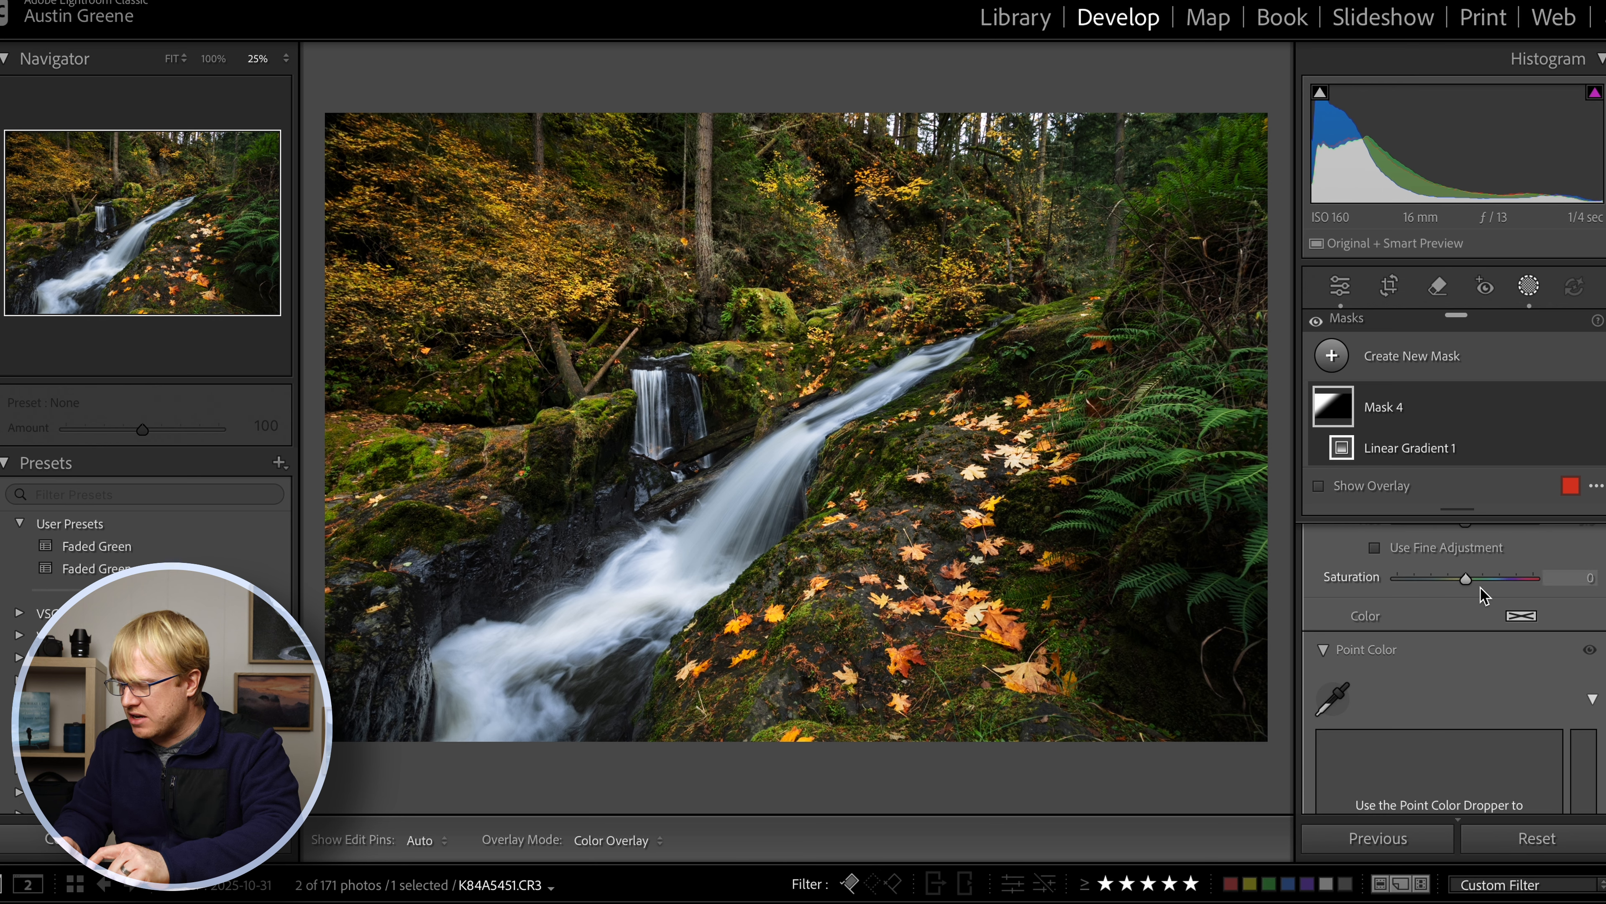
{"action": "scroll", "coordinate": [1475, 589], "scroll_direction": "up", "scroll_amount": 5}
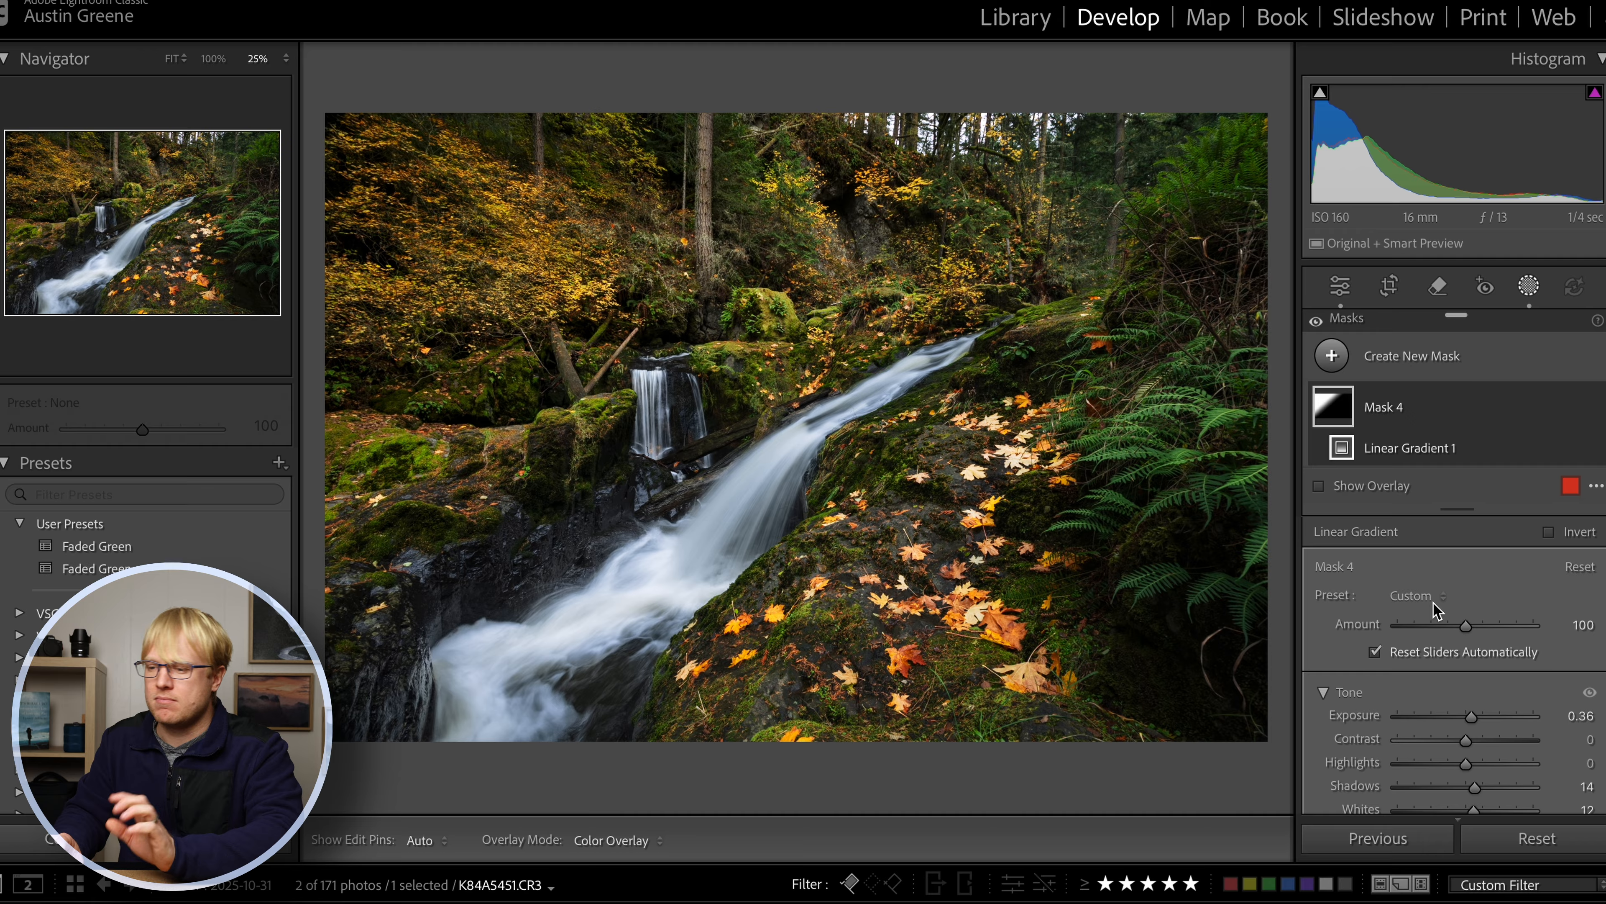
- Start a subtracting brush on the forest gradient mask with Size 24, Flow 80 and Auto Mask enabled, and show the overlay
{"action": "left_click", "coordinate": [1340, 415]}
{"action": "left_click", "coordinate": [1340, 415]}
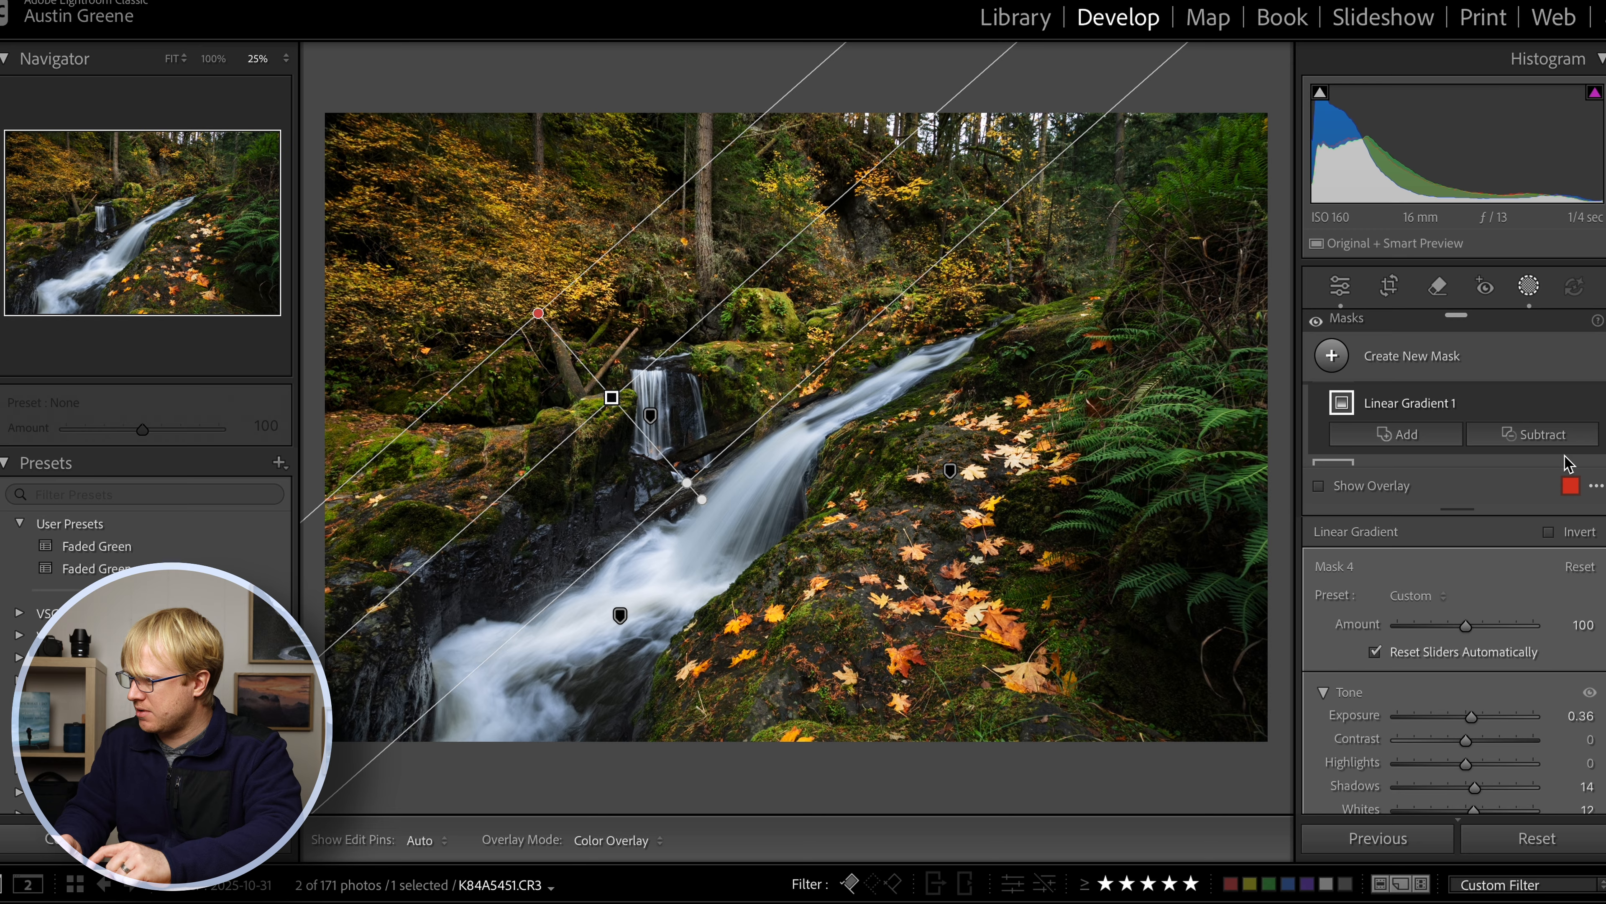
{"action": "left_click", "coordinate": [1542, 437]}
{"action": "left_click", "coordinate": [1480, 677]}
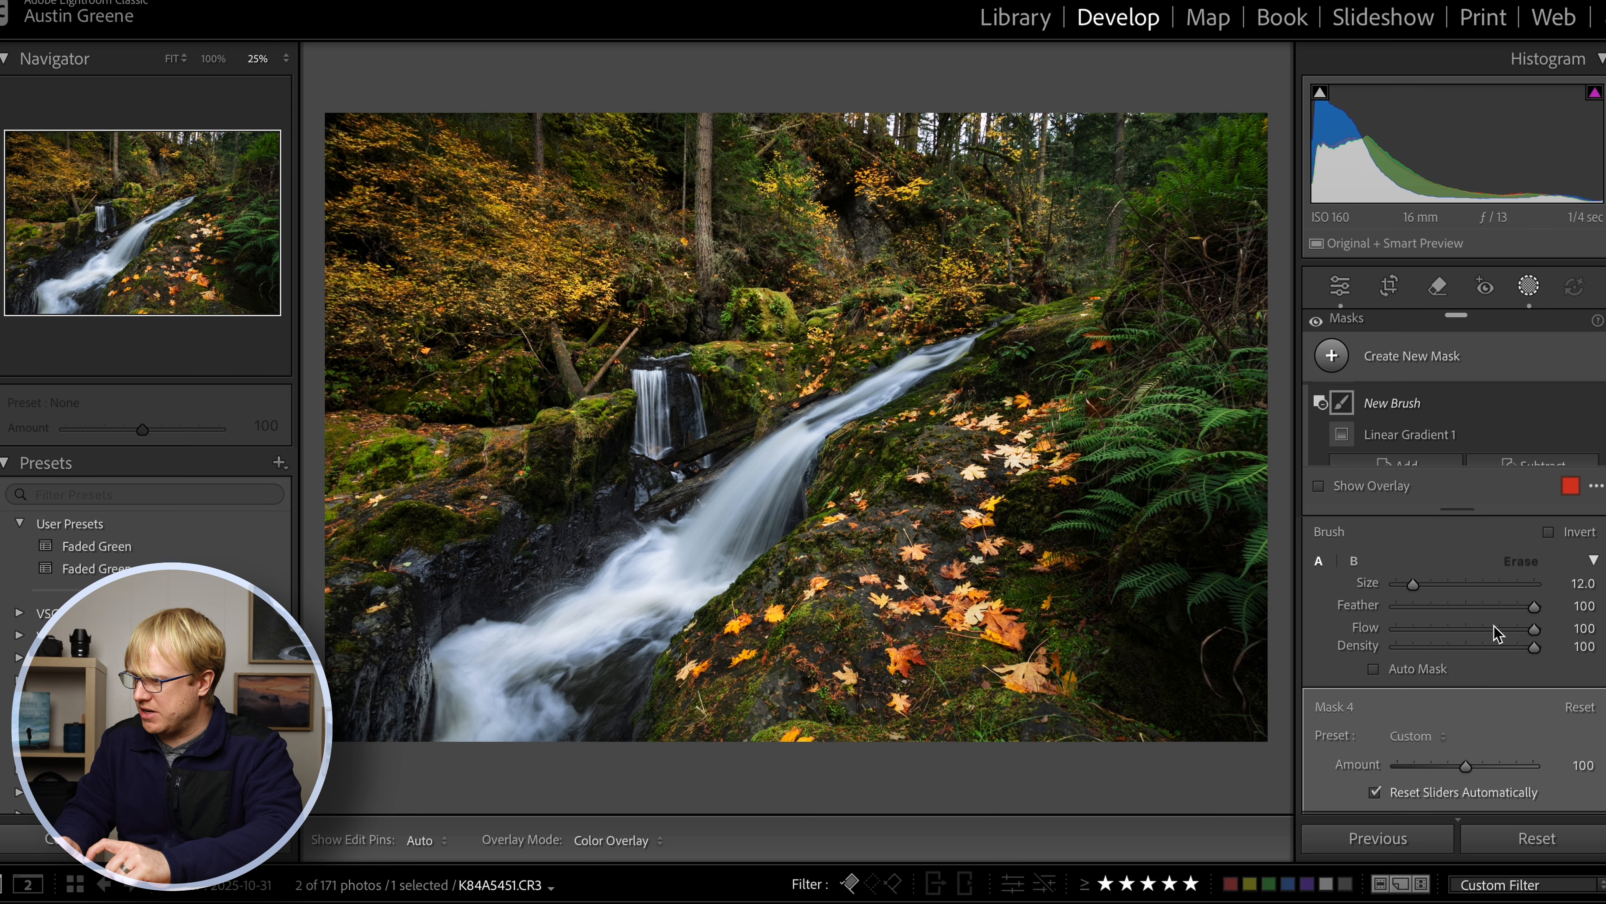
{"action": "left_click", "coordinate": [1318, 486]}
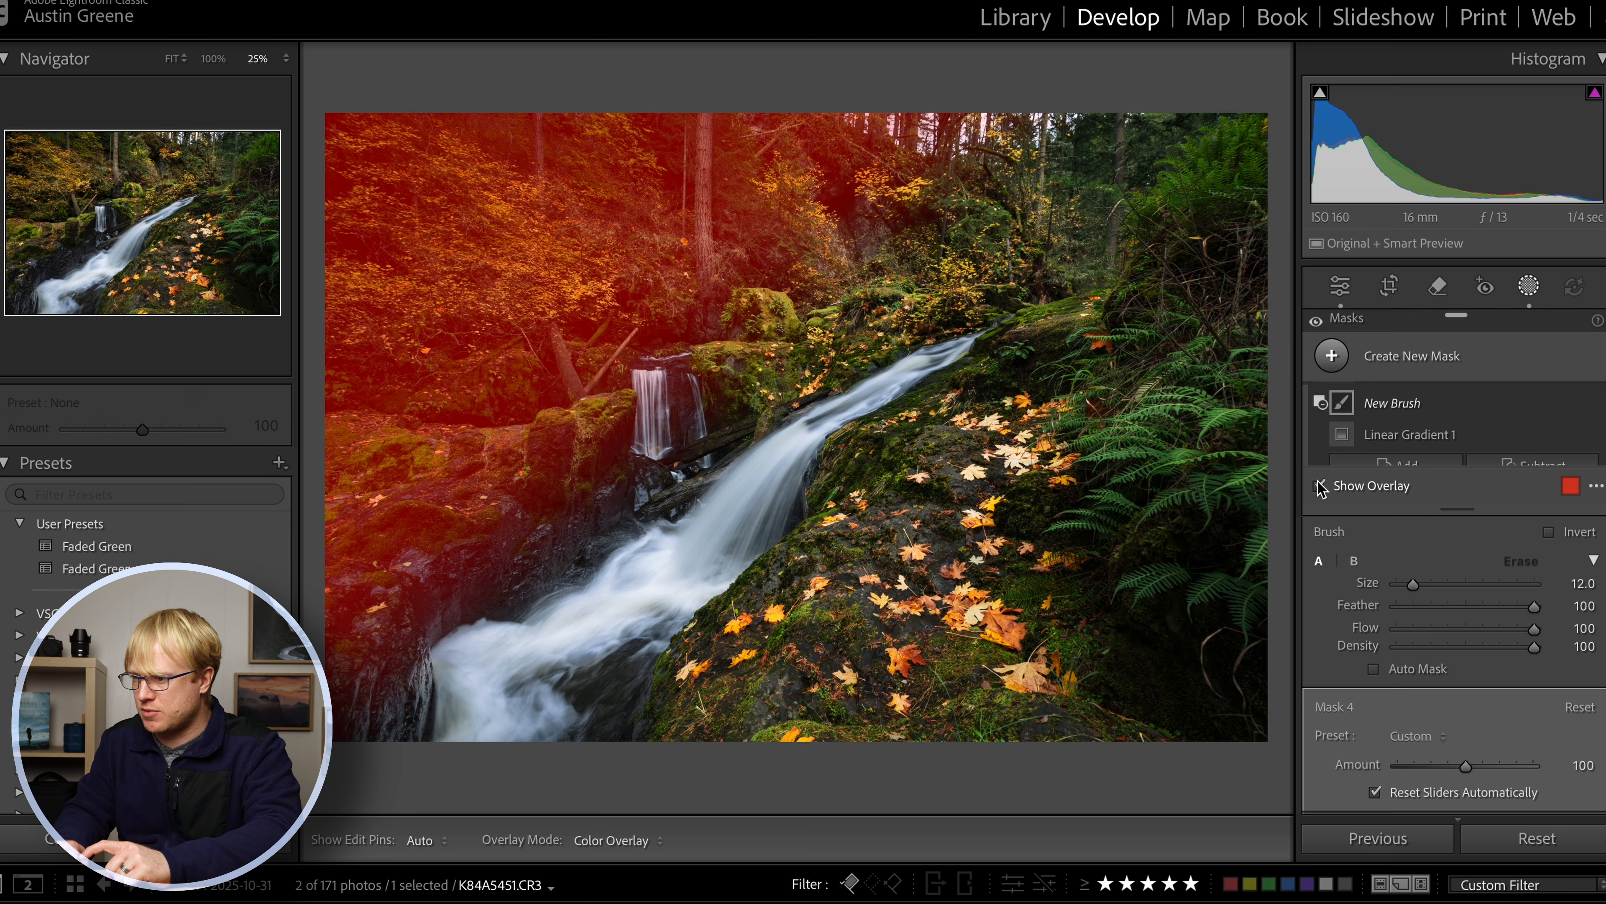
{"action": "scroll", "coordinate": [743, 238], "scroll_direction": "up", "scroll_amount": 3}
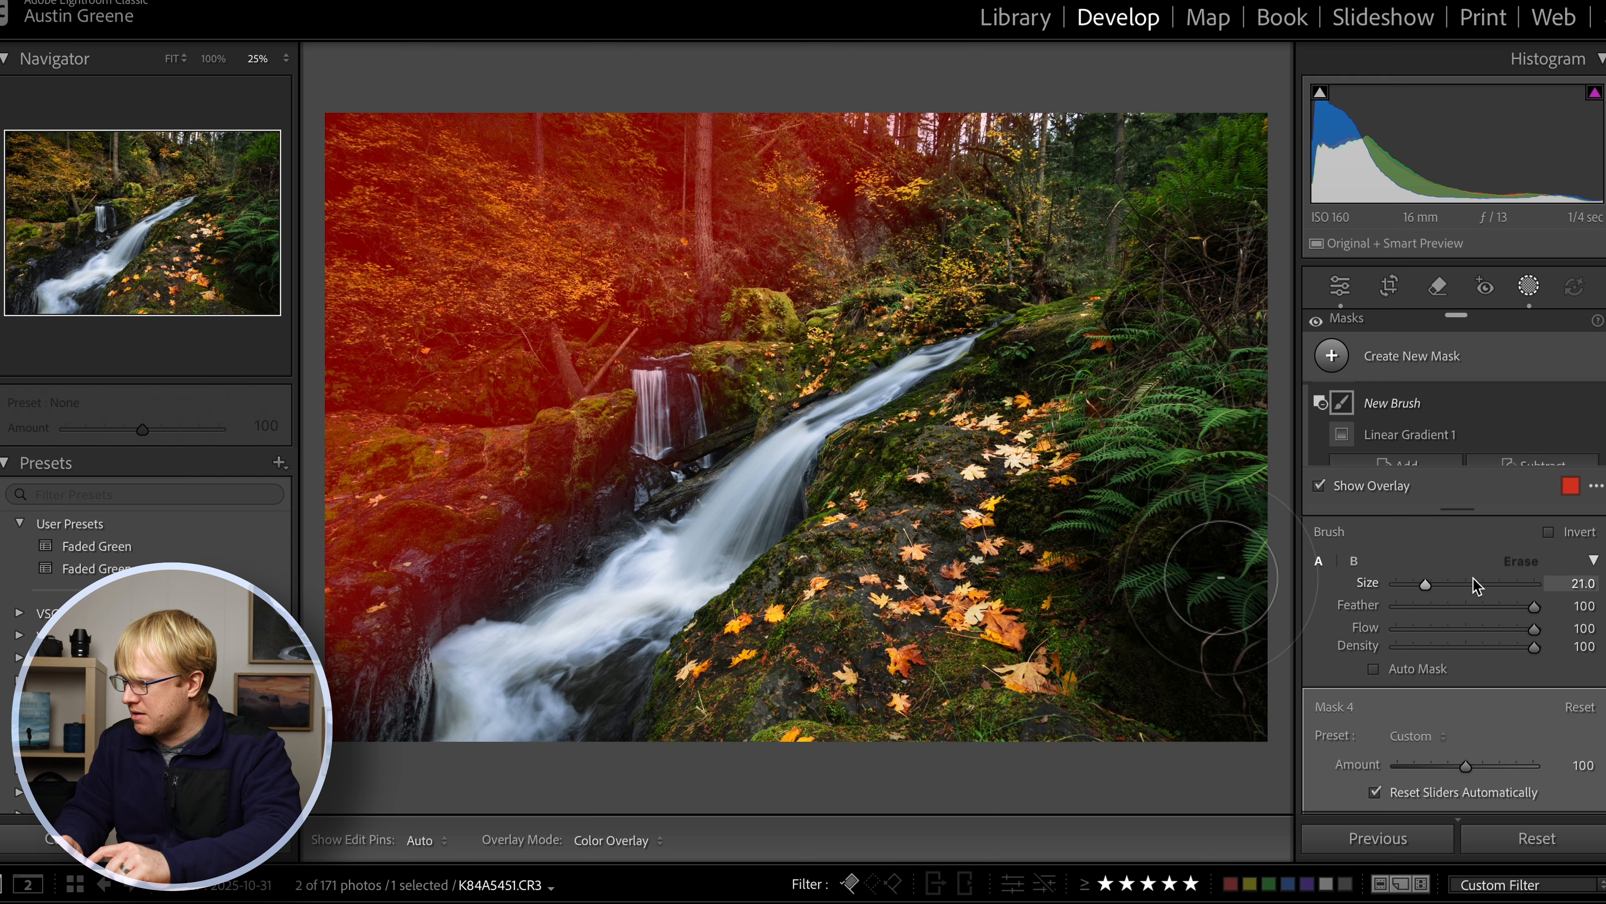
{"action": "left_click", "coordinate": [1378, 670]}
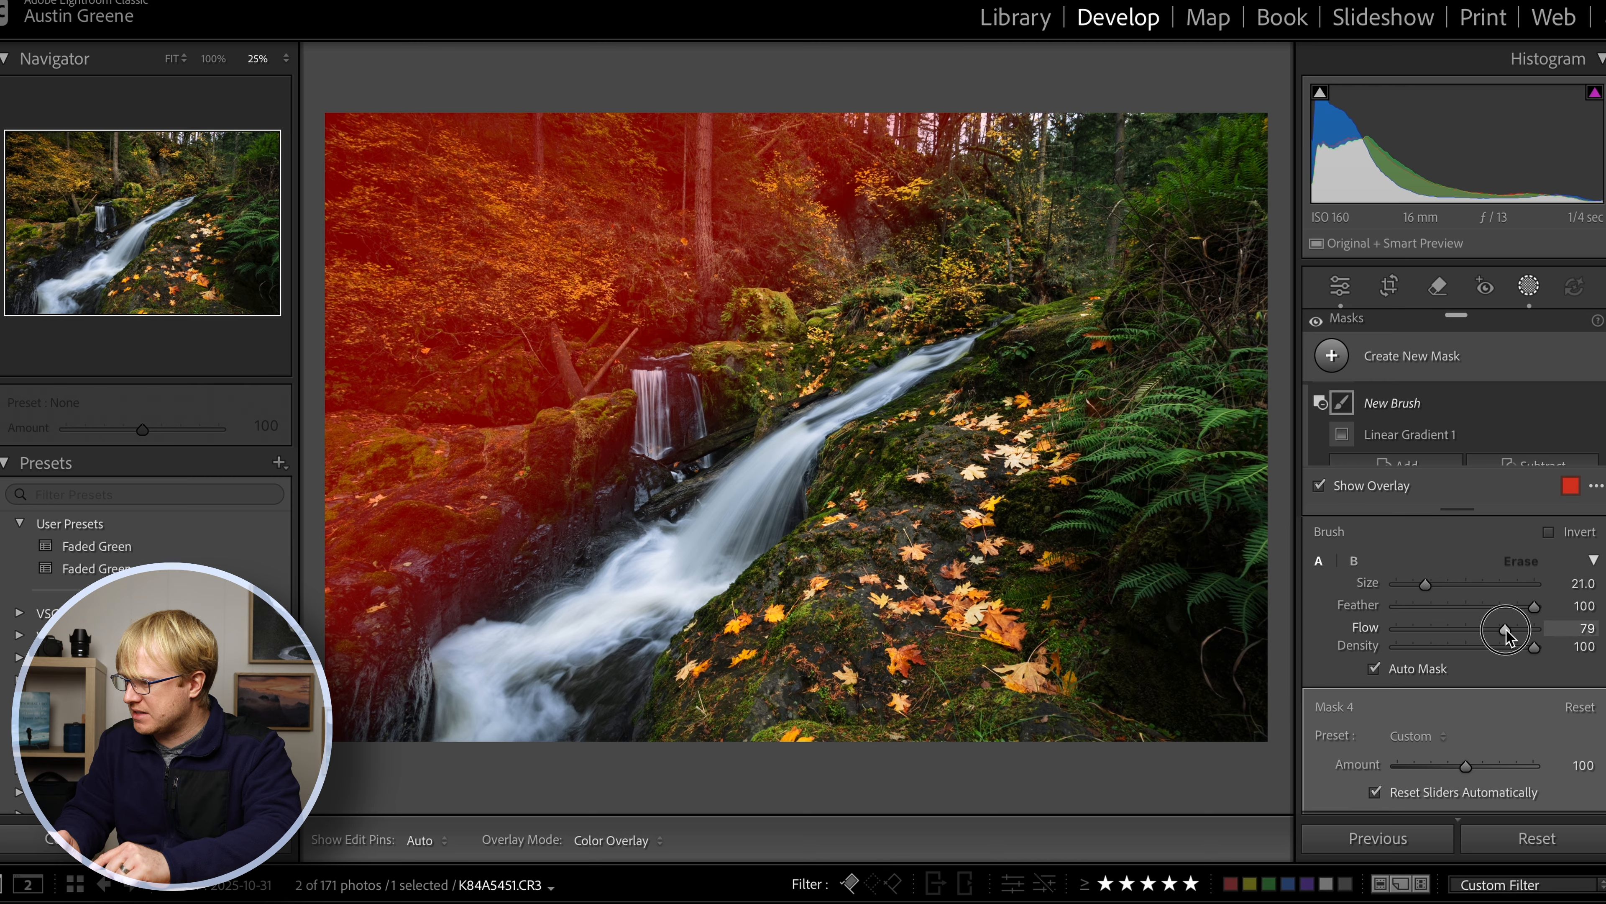
{"action": "scroll", "coordinate": [806, 208], "scroll_direction": "up", "scroll_amount": 1}
- Brush the forest gradient mask off the background trees in the upper middle and the mossy rocks at the lower left
{"action": "mouse_move", "coordinate": [803, 208]}
{"action": "left_mouse_down"}
{"action": "mouse_move", "coordinate": [887, 187]}
{"action": "mouse_move", "coordinate": [1073, 87]}
{"action": "left_mouse_up"}
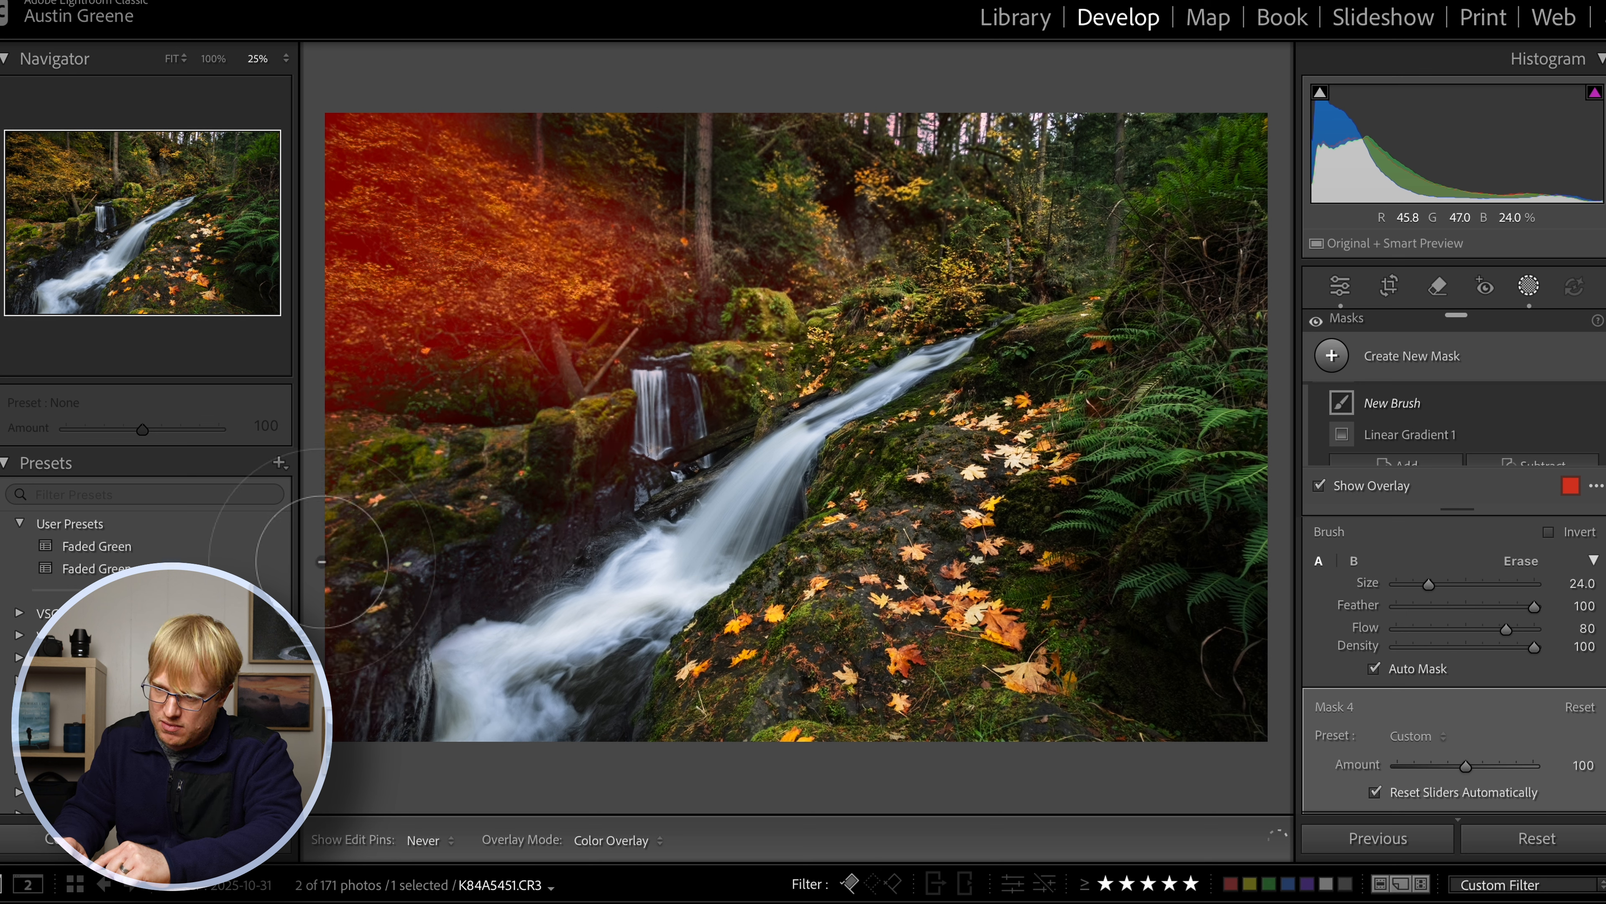
{"action": "left_click_drag", "start_coordinate": [351, 457], "coordinate": [351, 457]}
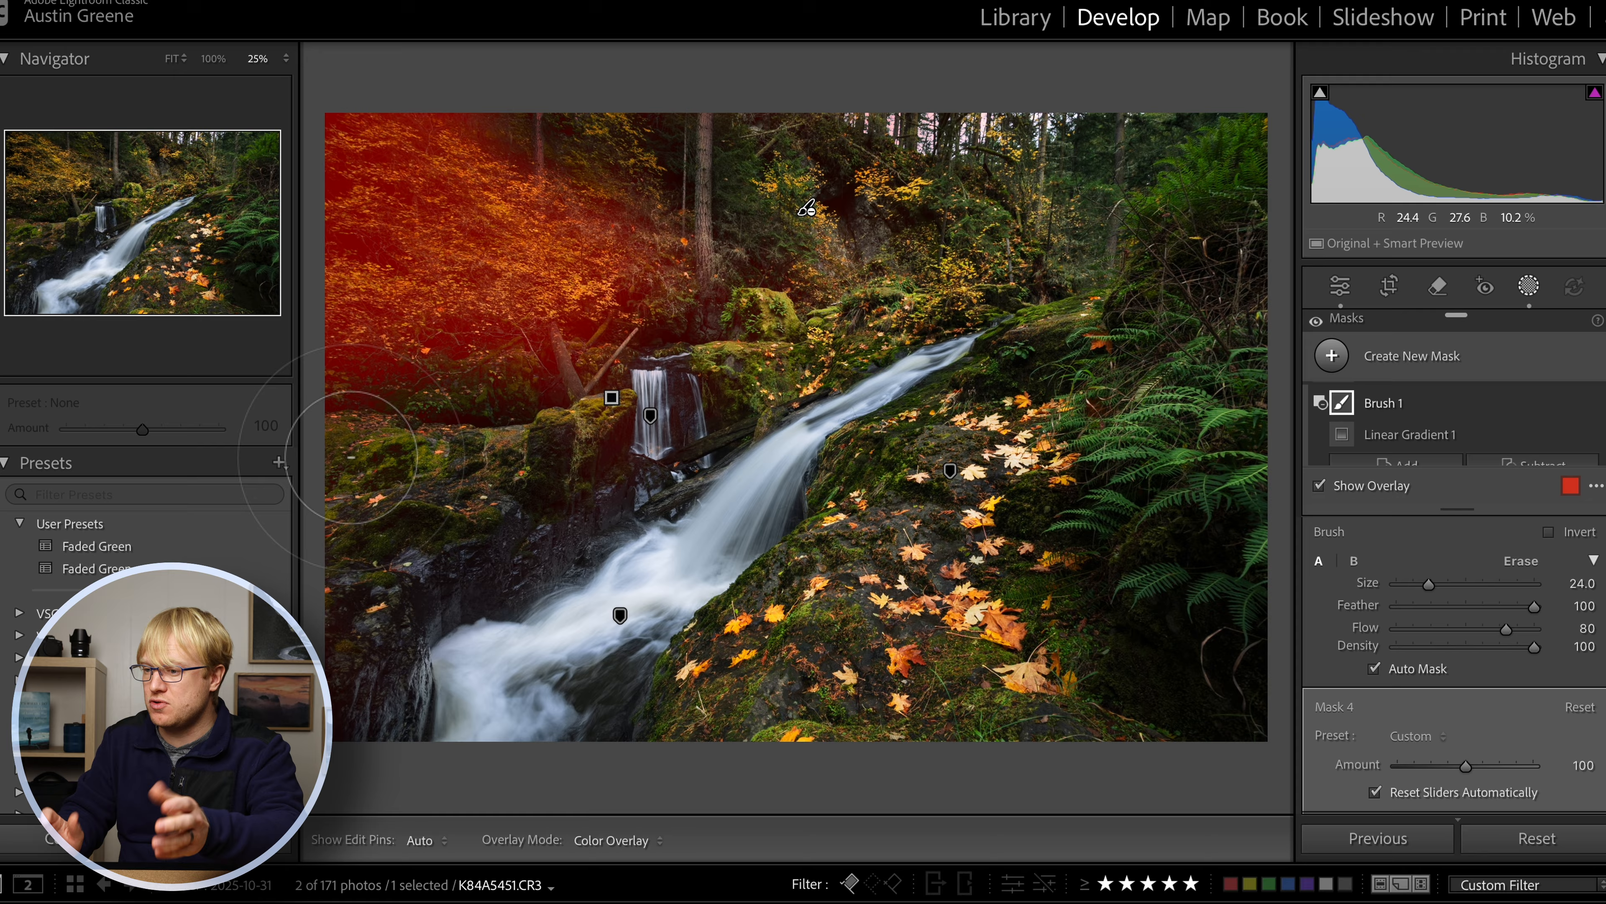
{"action": "key", "text": "h"}
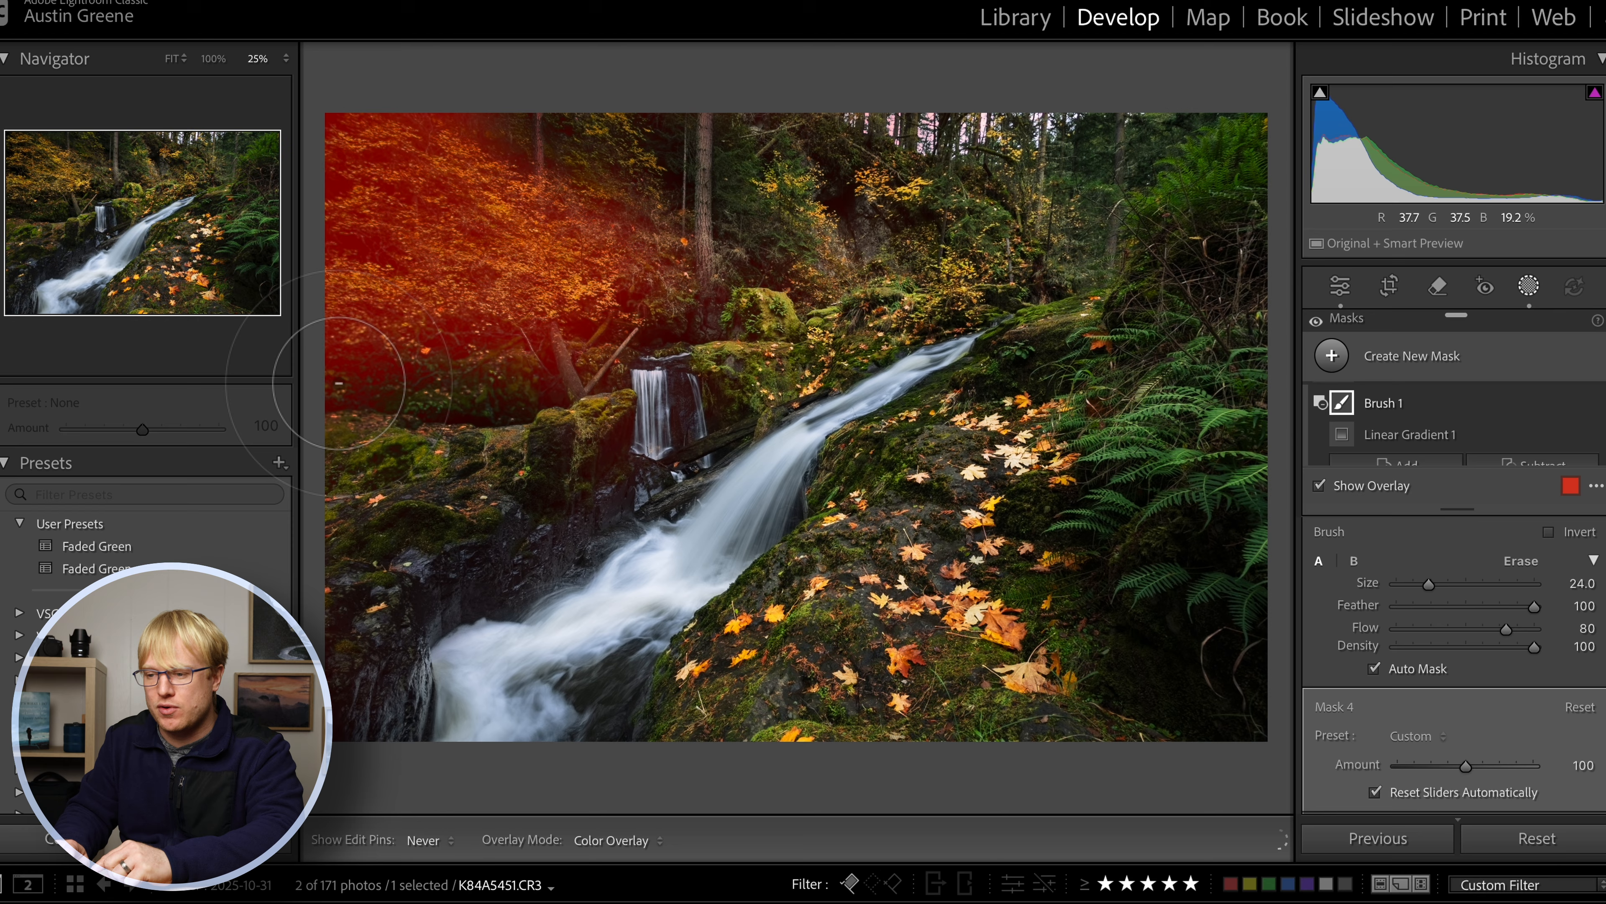
{"action": "key", "text": "h"}
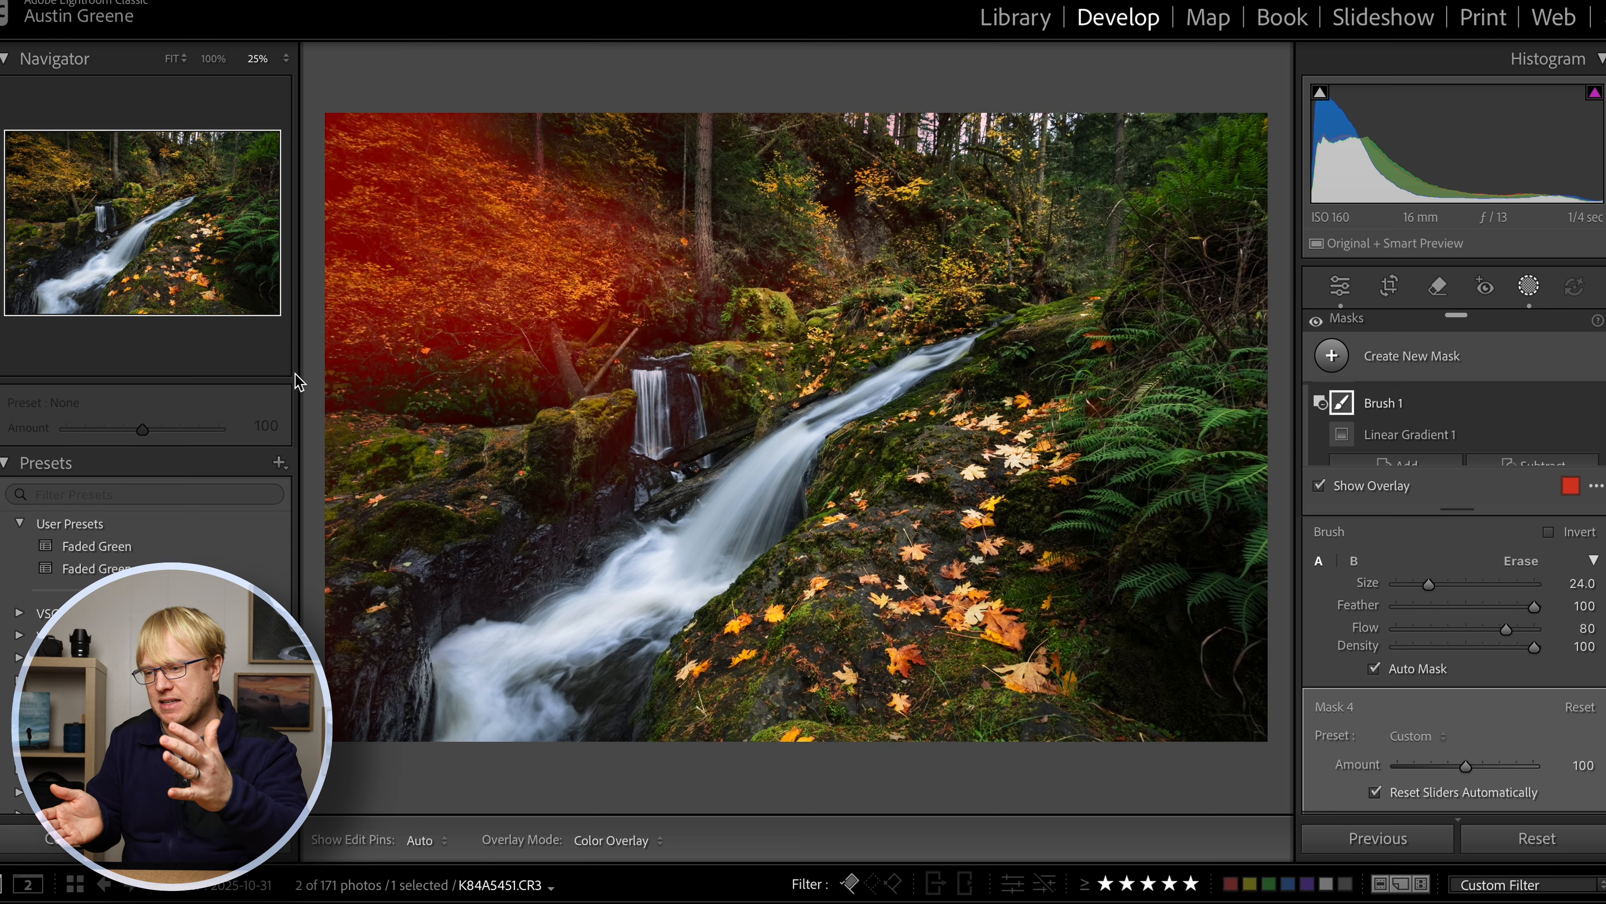
{"action": "key", "text": "h"}
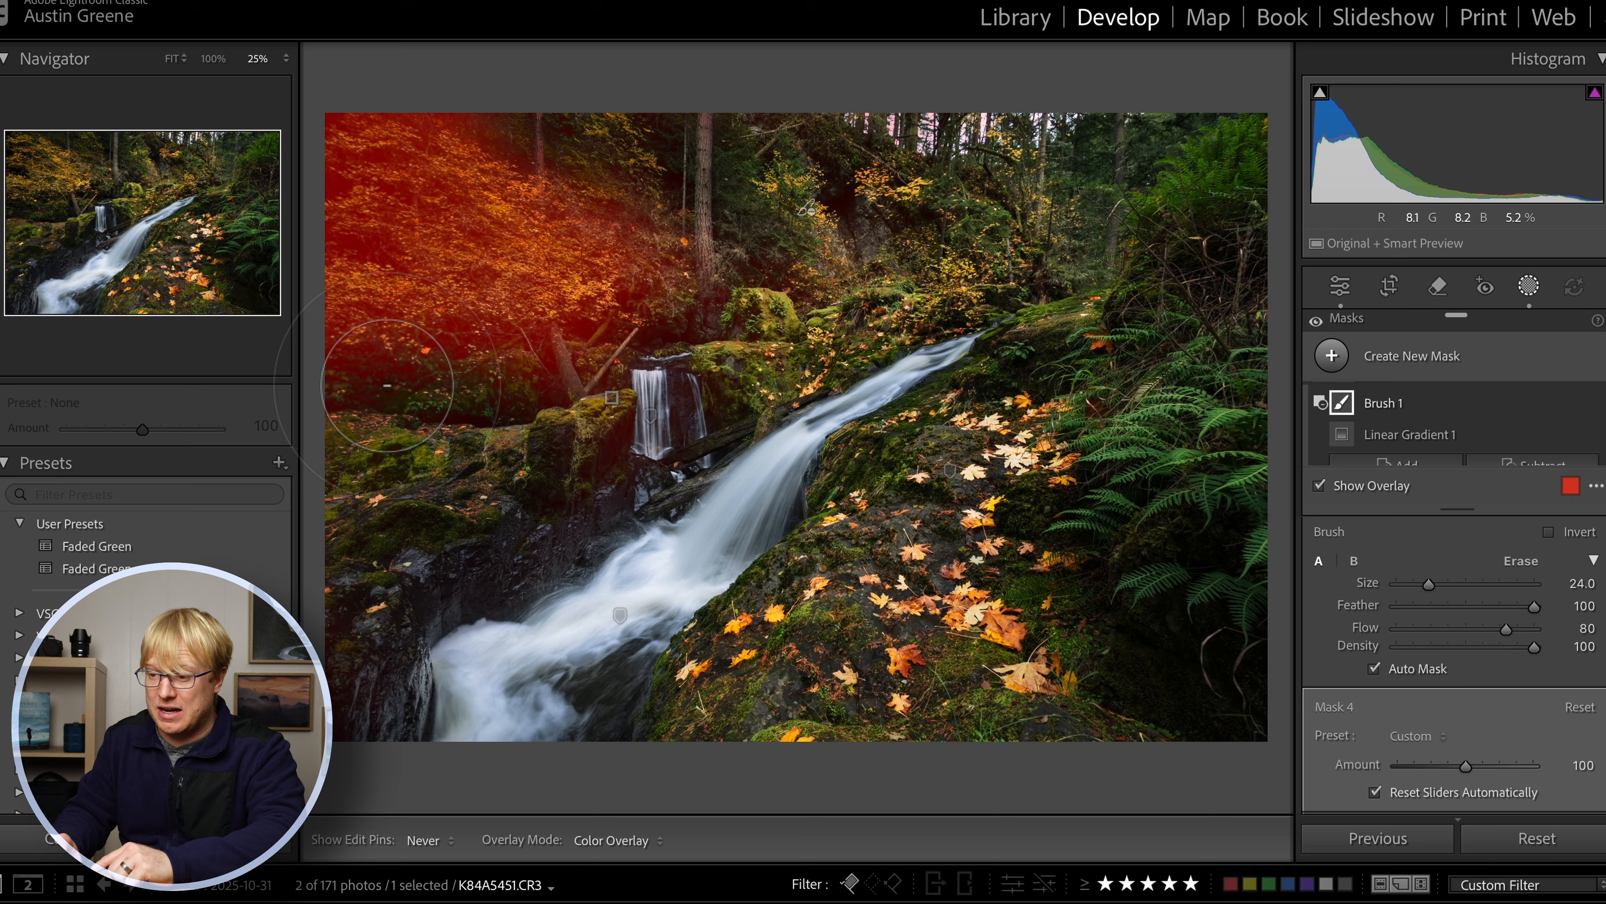
- Reduce the subtracting brush to Size 15 and brush the mask off the dark undergrowth below the yellow foliage, up to the small waterfall
{"action": "scroll", "coordinate": [383, 376], "scroll_direction": "down", "scroll_amount": 4}
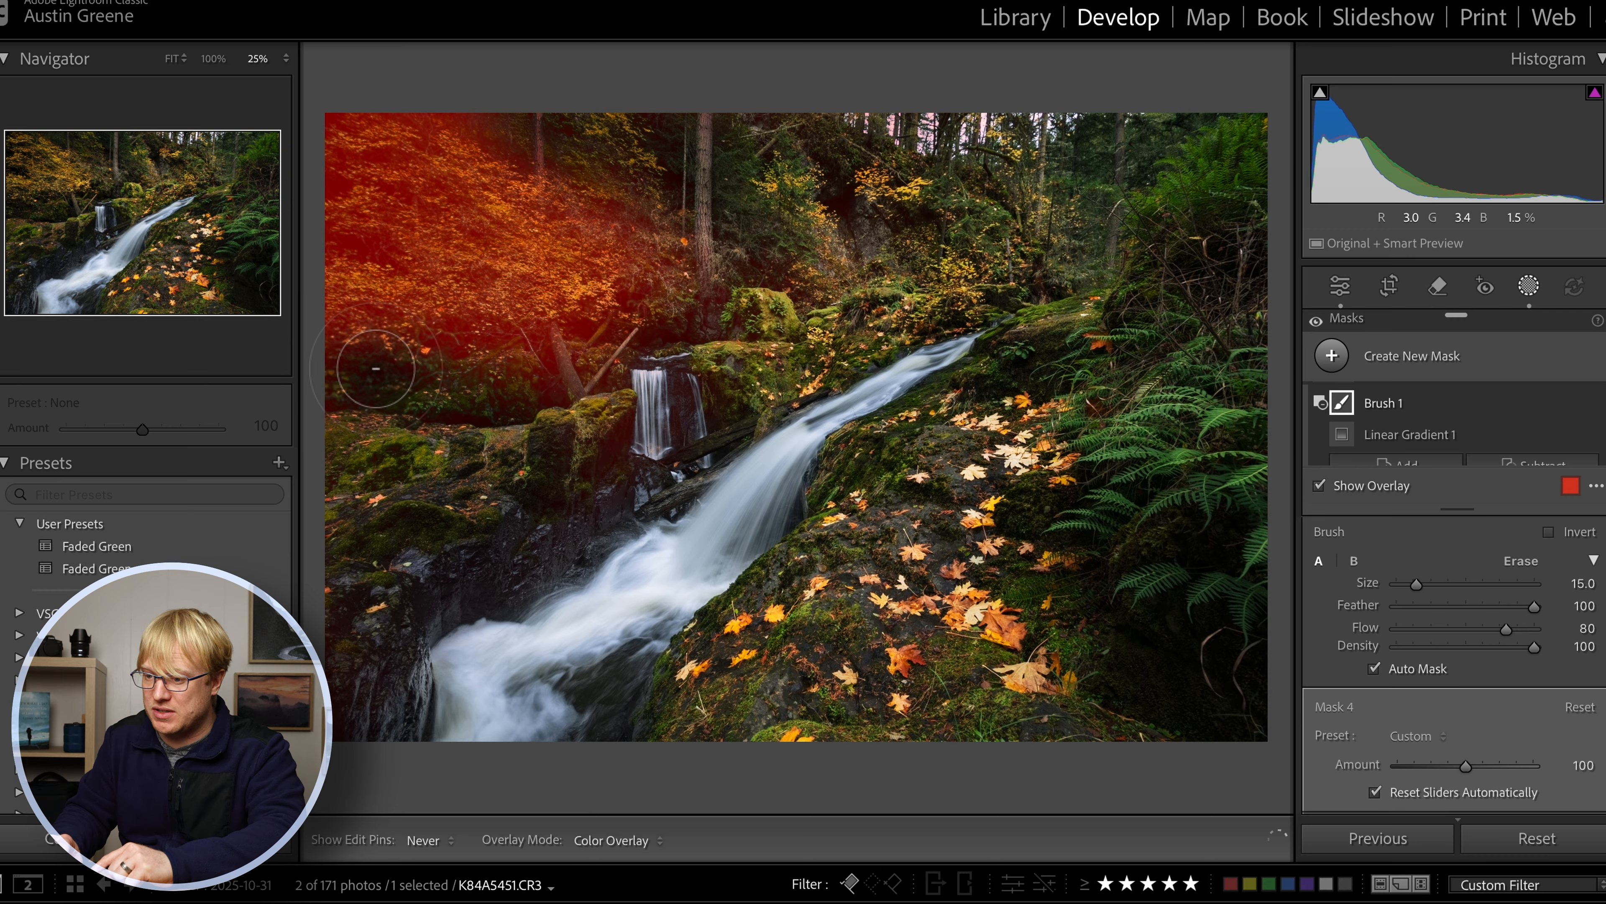
{"action": "key", "text": "h"}
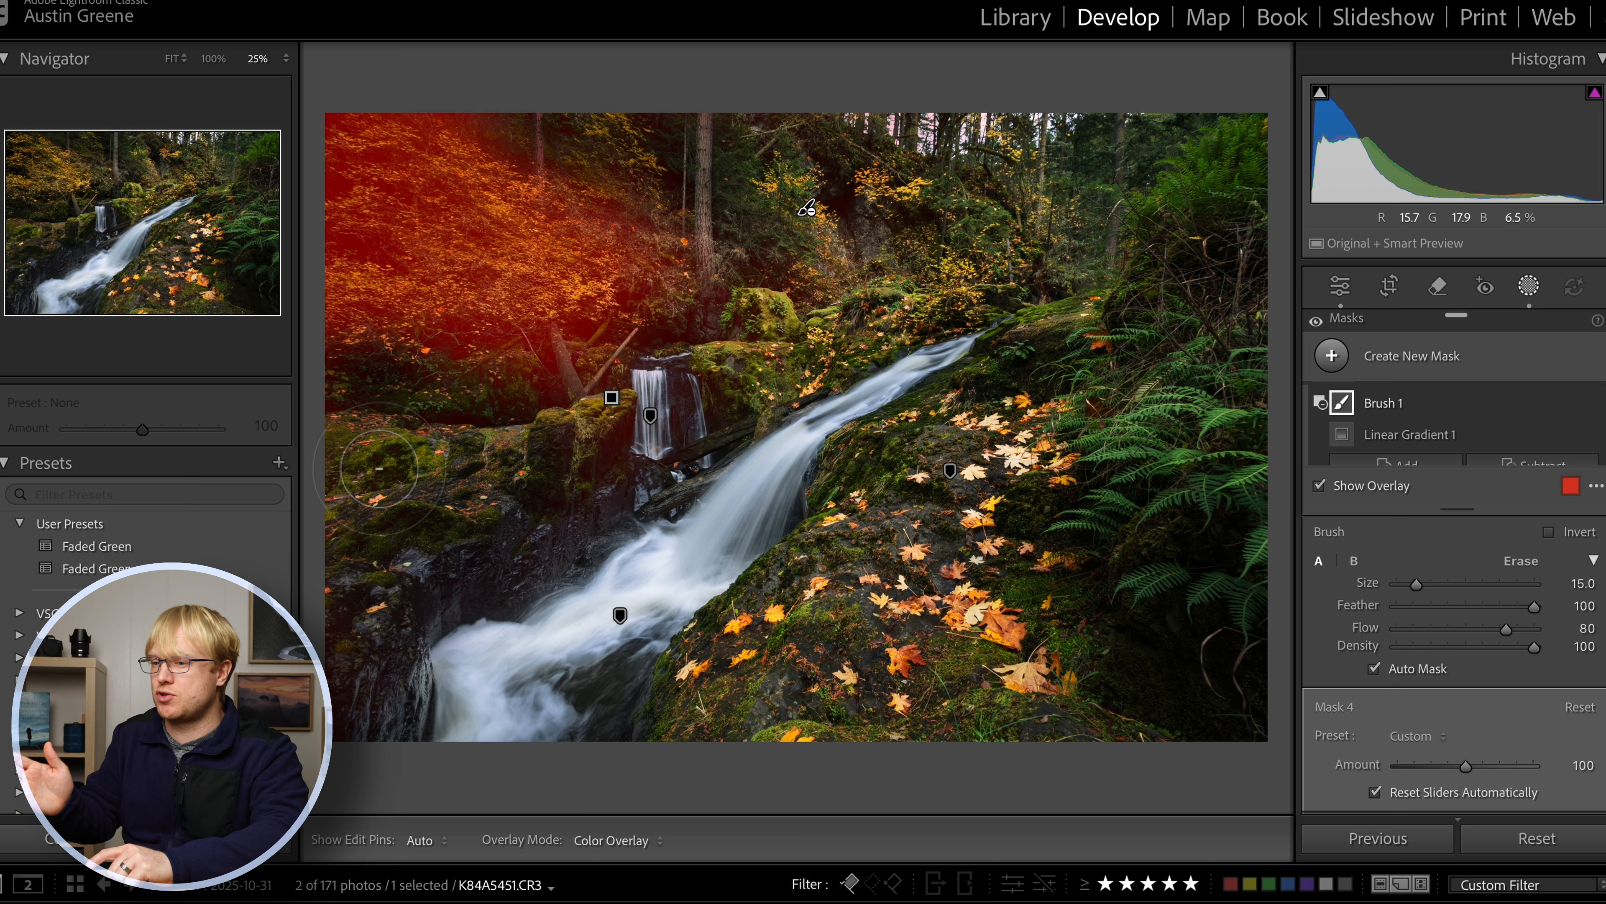
{"action": "key", "text": "h"}
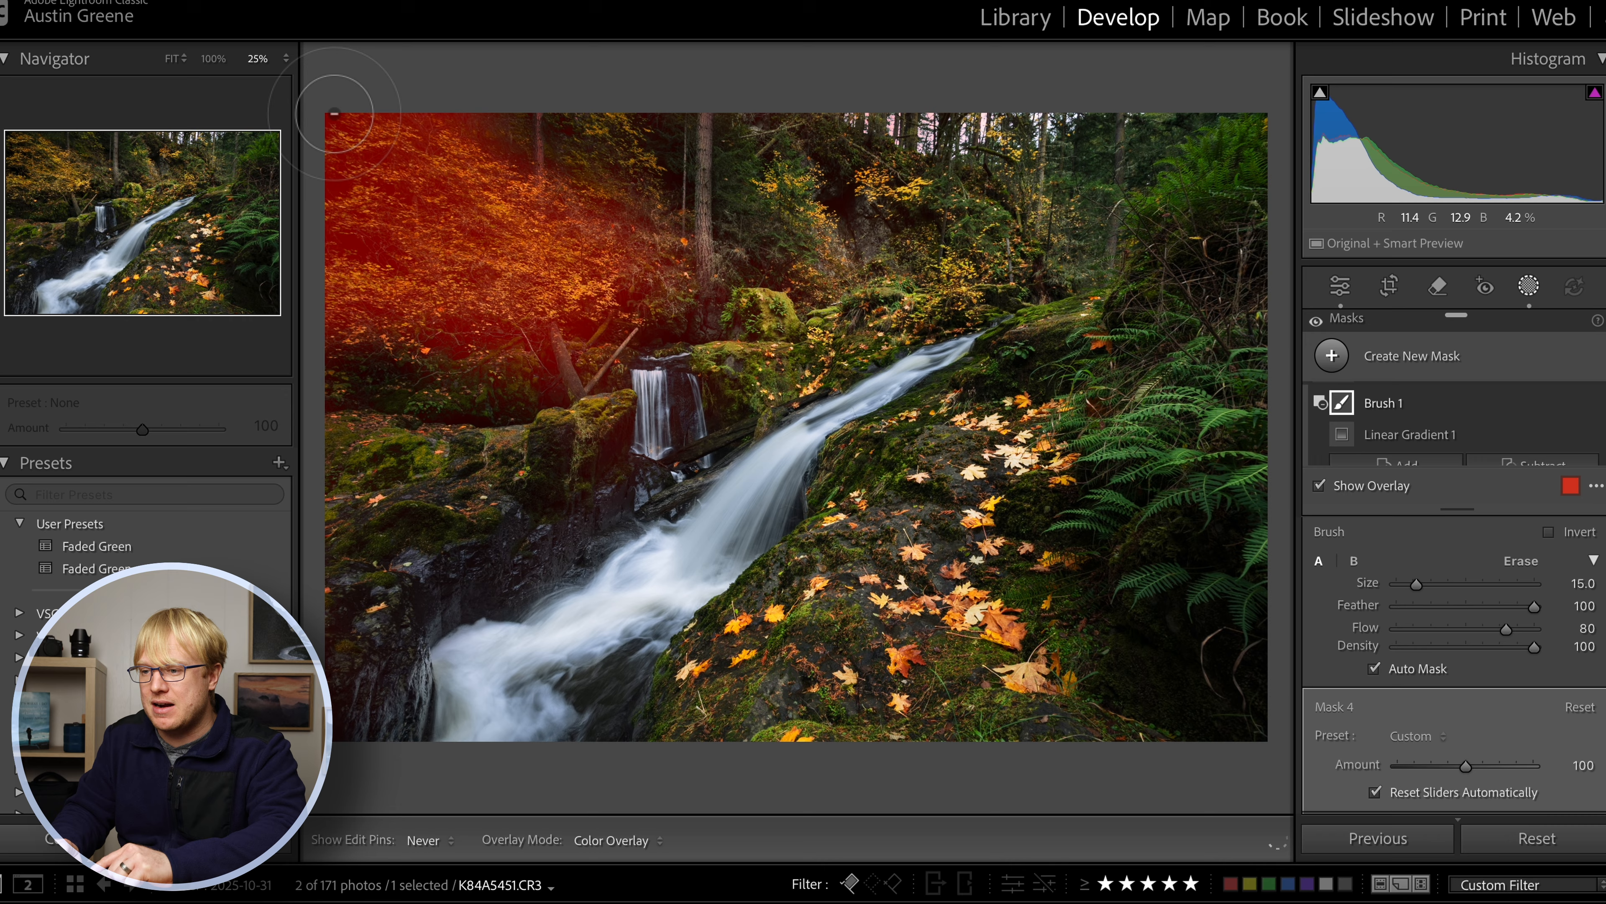
{"action": "mouse_move", "coordinate": [501, 367]}
{"action": "left_mouse_down"}
{"action": "mouse_move", "coordinate": [478, 383]}
{"action": "mouse_move", "coordinate": [543, 375]}
{"action": "mouse_move", "coordinate": [451, 354]}
{"action": "left_mouse_up"}
{"action": "mouse_move", "coordinate": [648, 356]}
{"action": "left_mouse_down"}
{"action": "mouse_move", "coordinate": [612, 358]}
{"action": "mouse_move", "coordinate": [671, 291]}
{"action": "left_mouse_up"}
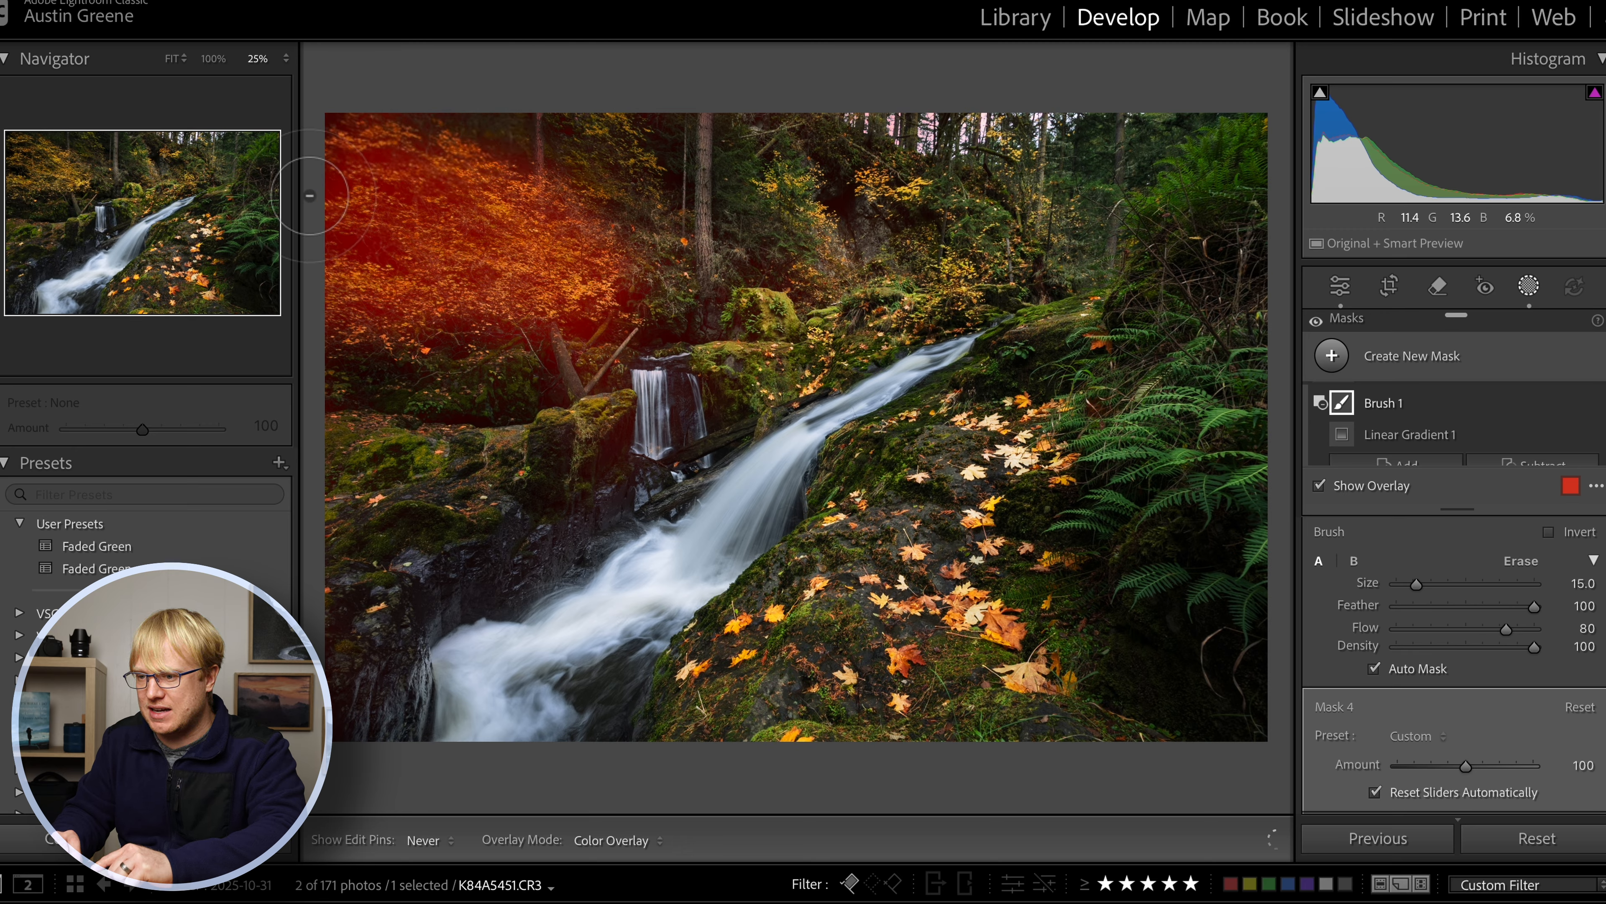
{"action": "key", "text": "h"}
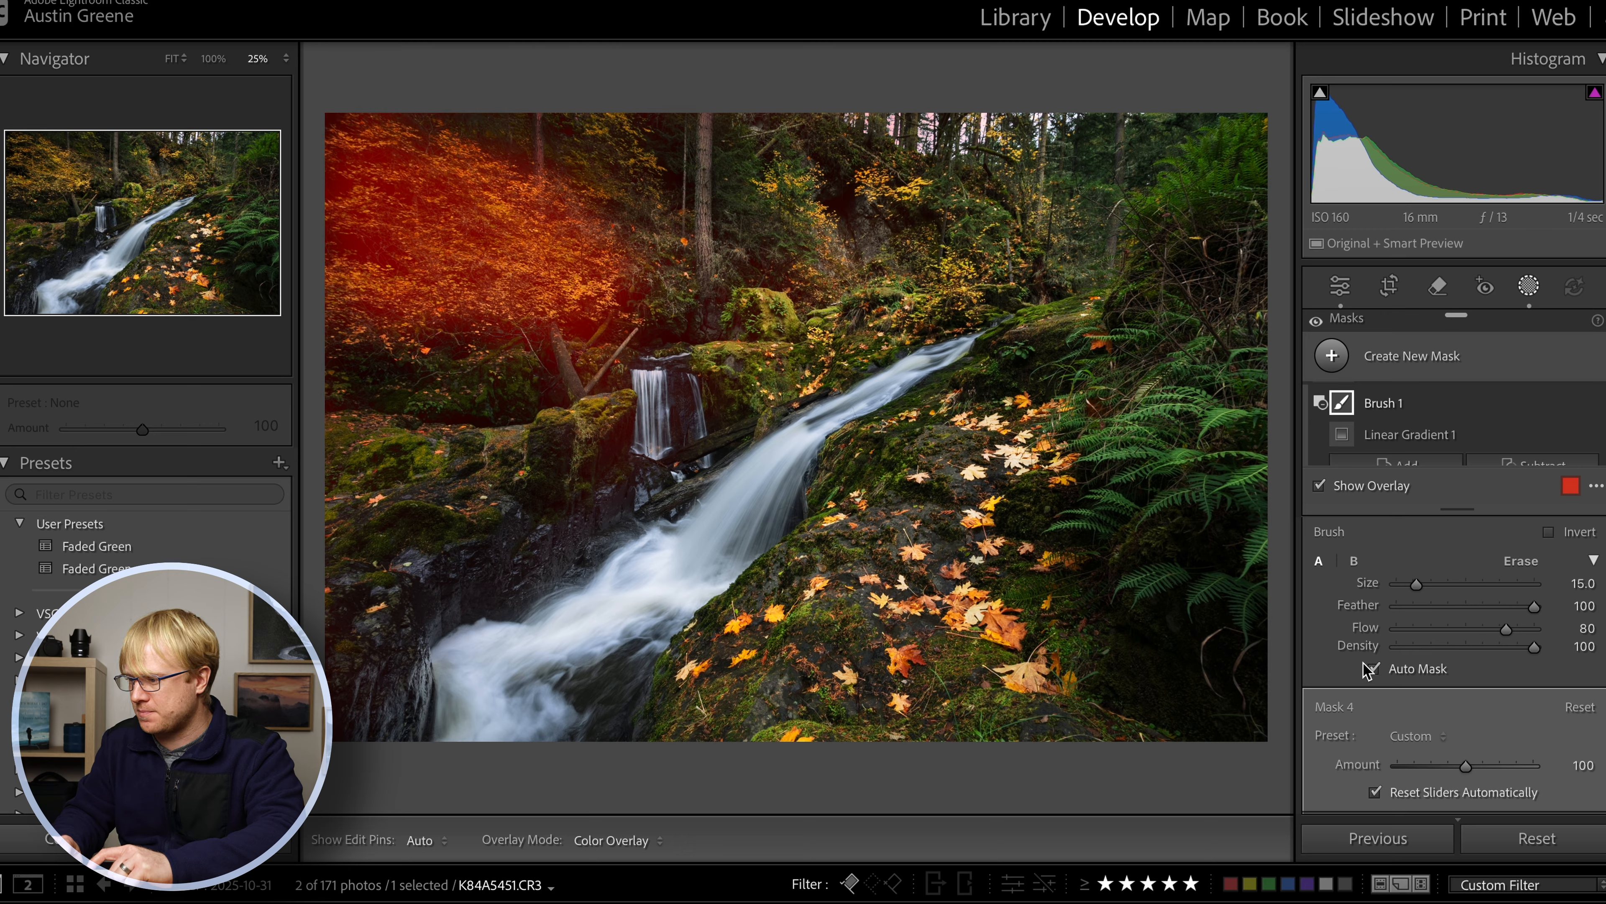
{"action": "key", "text": "h"}
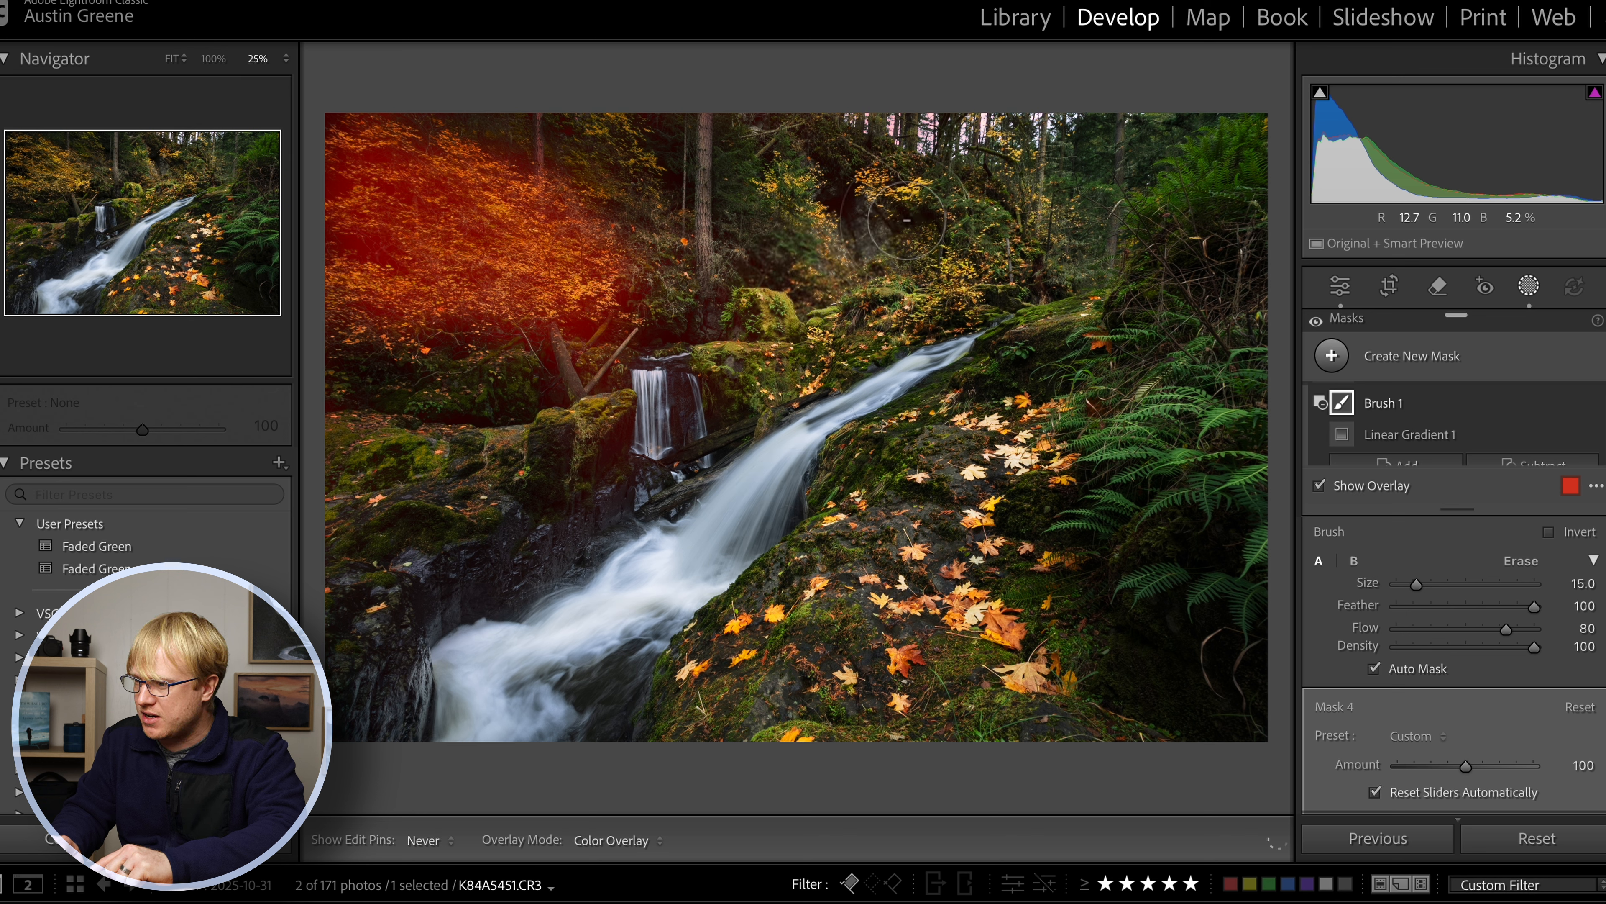
- Hide the mask overlay and brush the forest mask off the photo's upper-left corner with Size 19 and Flow 53
{"action": "left_click", "coordinate": [1320, 486]}
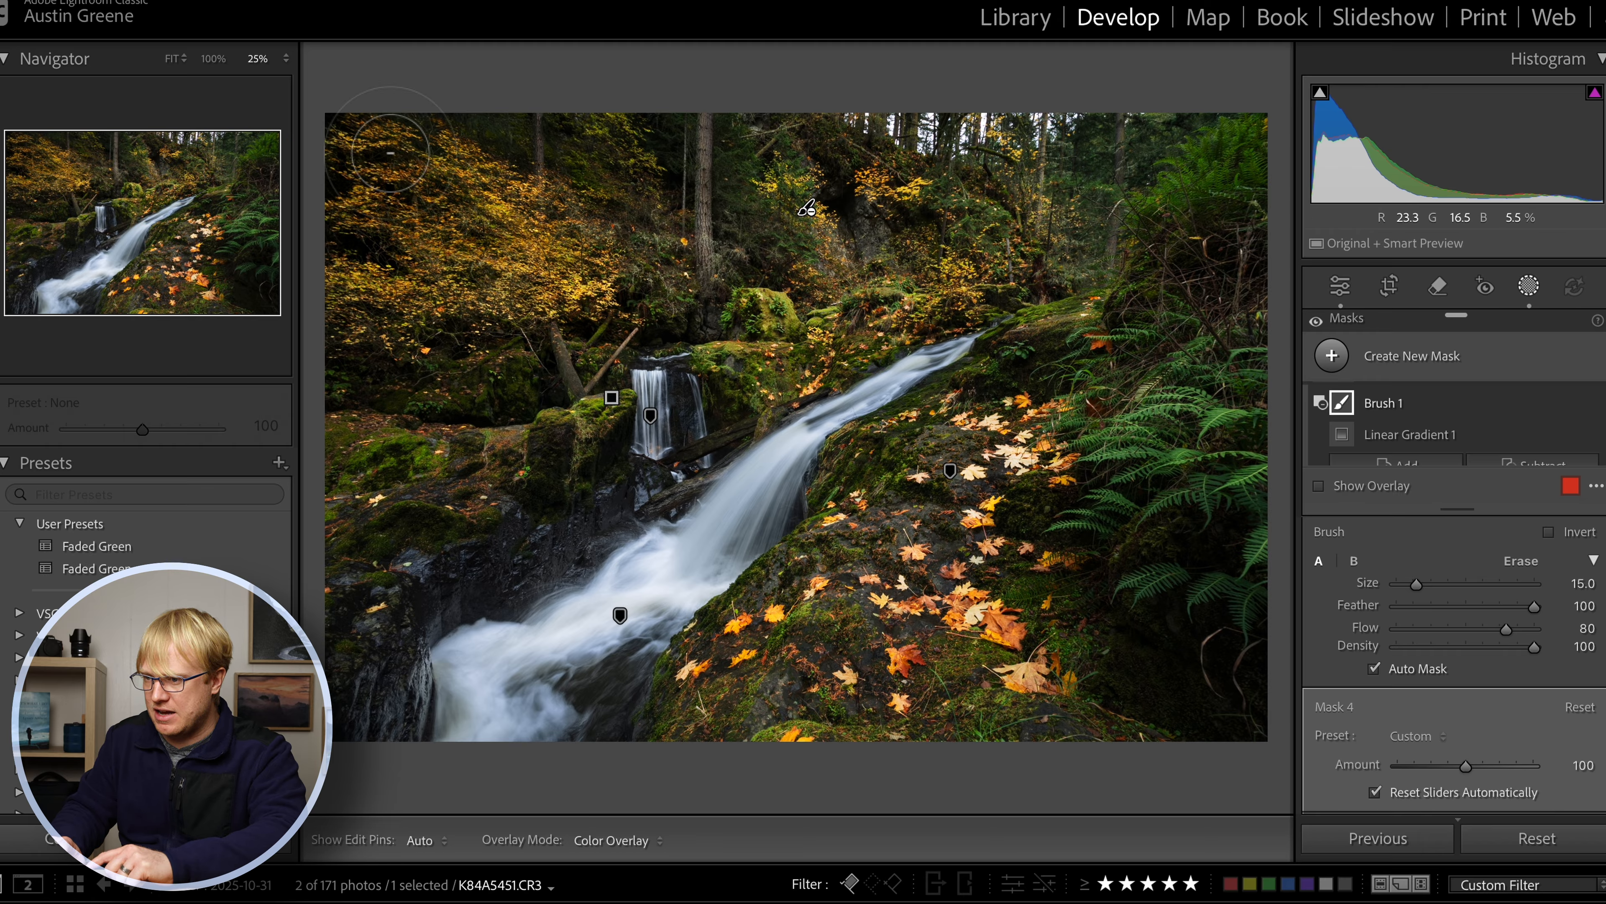
{"action": "key", "text": "h"}
{"action": "key", "text": "h"}
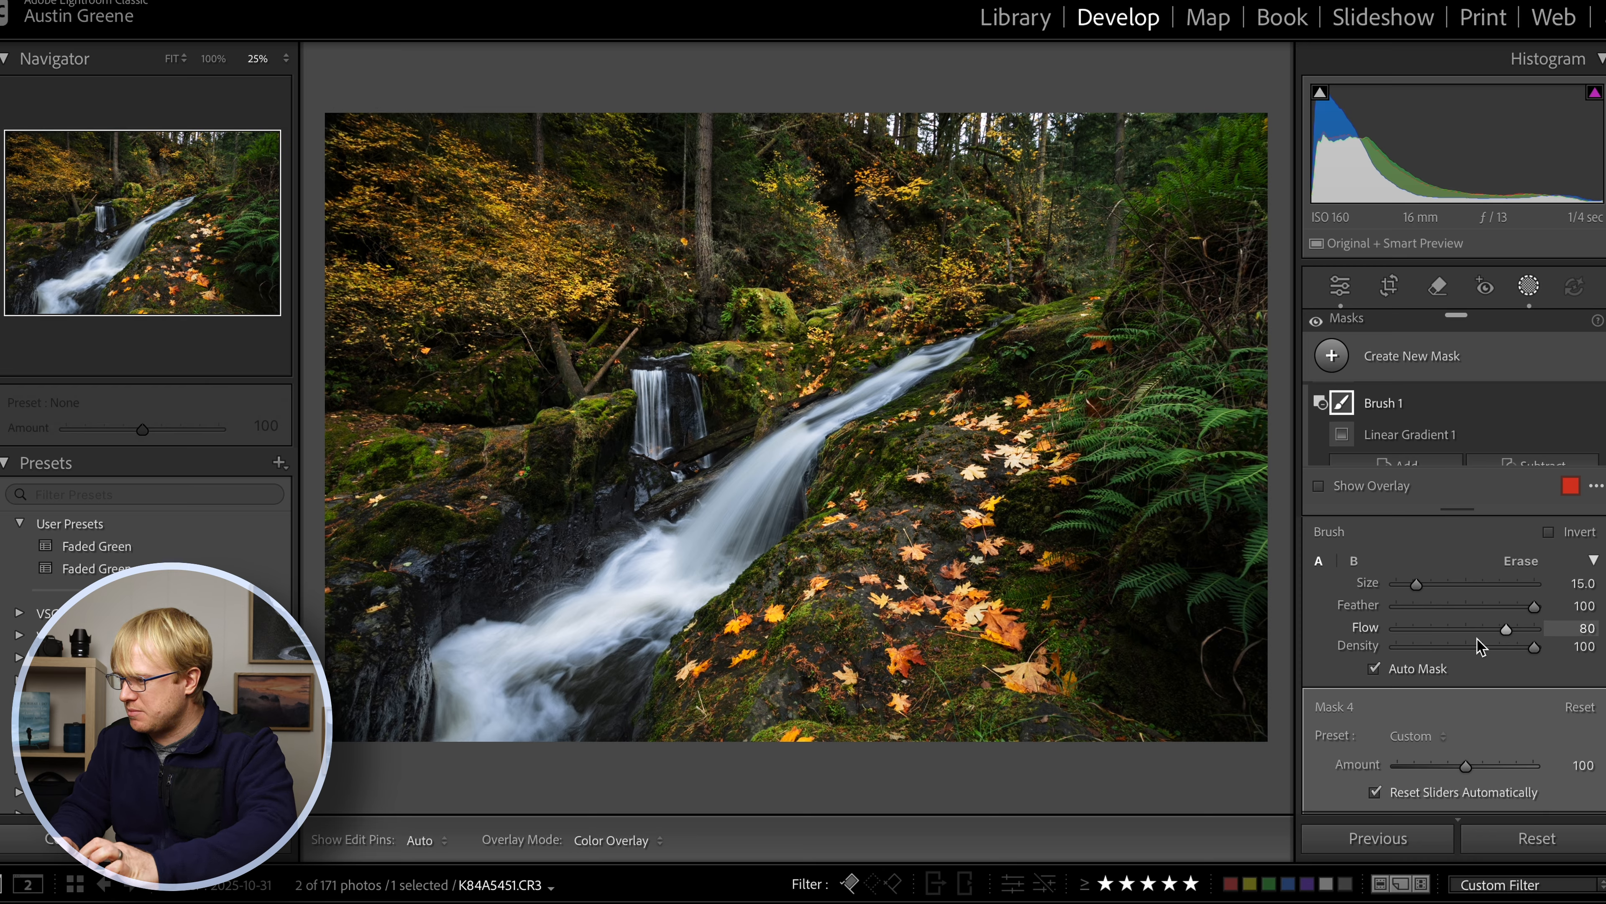
{"action": "scroll", "coordinate": [368, 218], "scroll_direction": "up", "scroll_amount": 4}
{"action": "mouse_move", "coordinate": [405, 142]}
{"action": "left_mouse_down"}
{"action": "mouse_move", "coordinate": [348, 205]}
{"action": "mouse_move", "coordinate": [353, 355]}
{"action": "mouse_move", "coordinate": [404, 112]}
{"action": "left_mouse_up"}
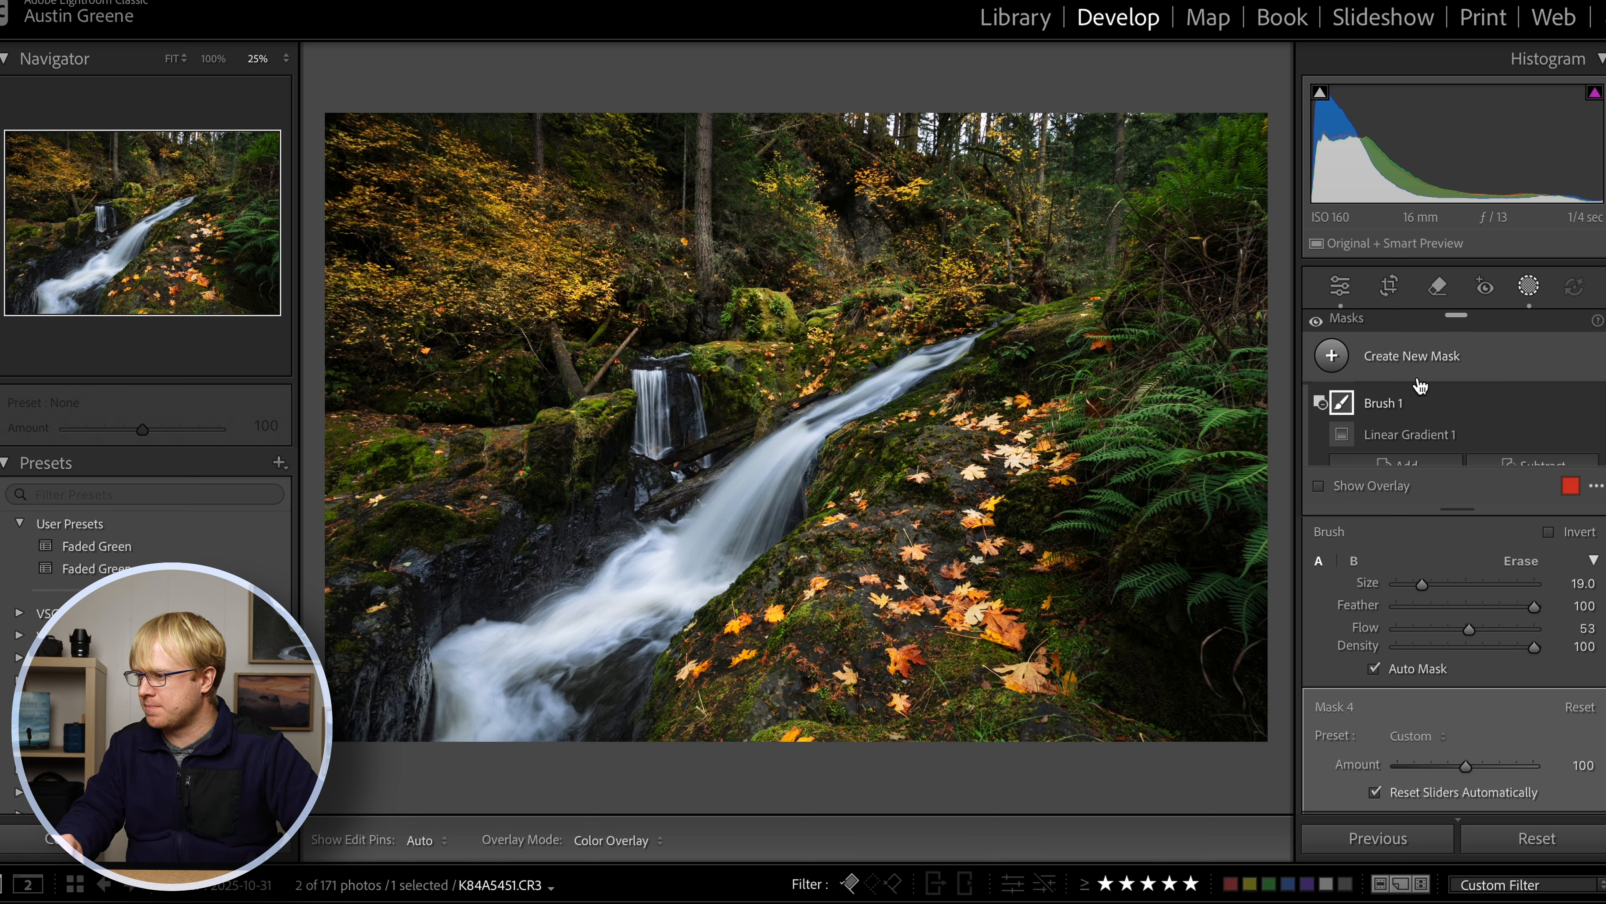
- Create a linear gradient mask rising from the photo's bottom edge over the foreground and set its Exposure to −0.40
{"action": "left_click", "coordinate": [1331, 356]}
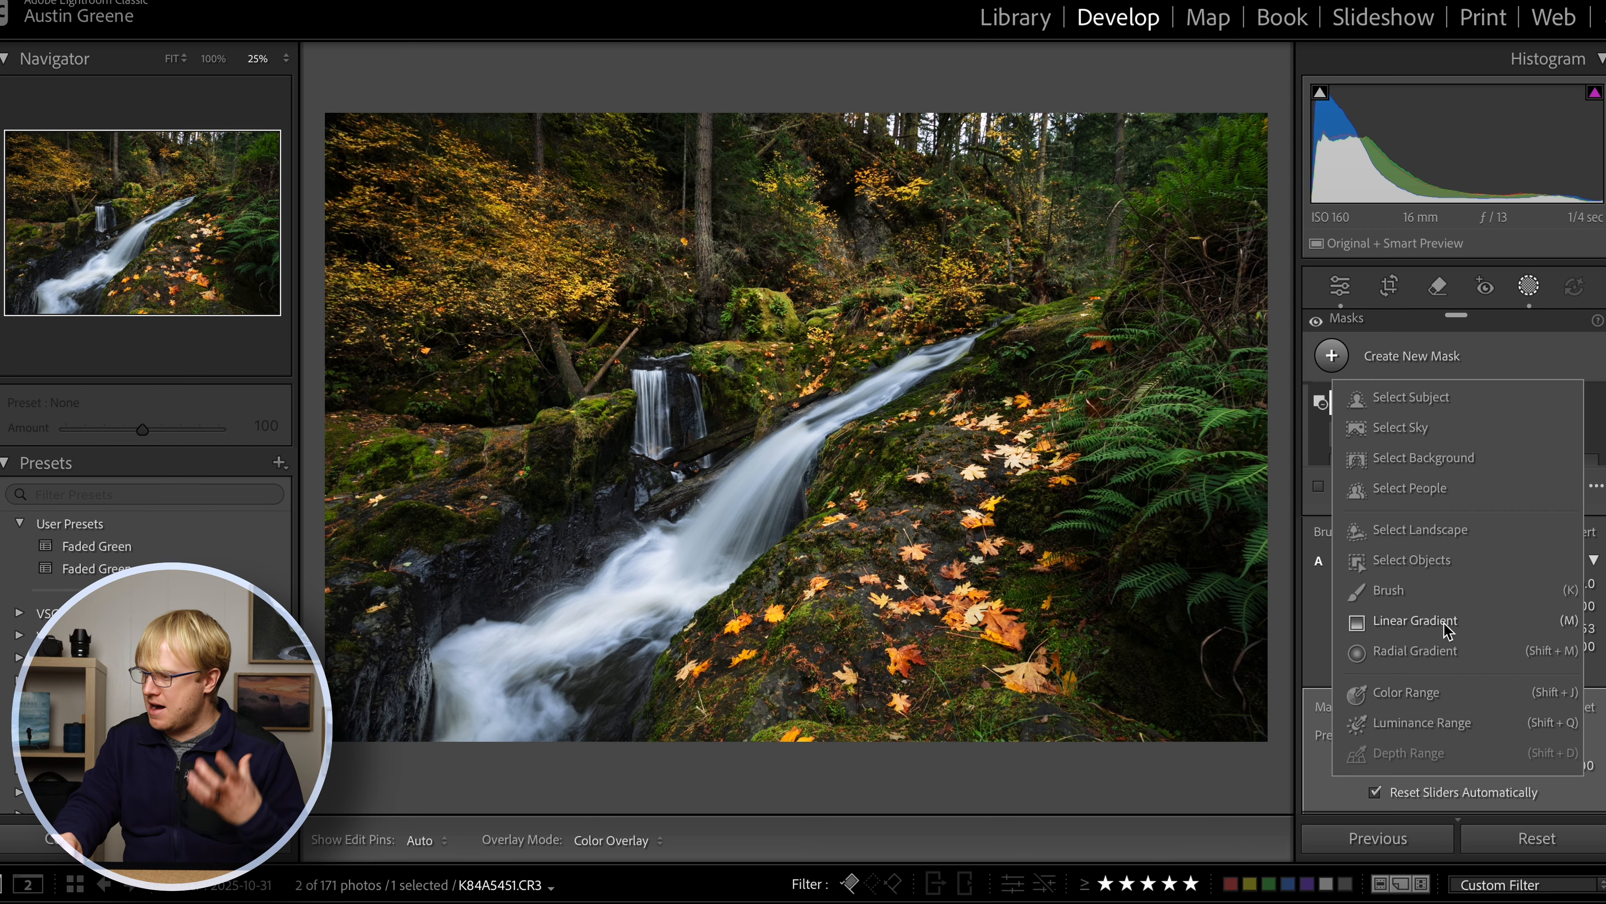
{"action": "left_click", "coordinate": [1435, 632]}
{"action": "left_click_drag", "start_coordinate": [852, 731], "coordinate": [853, 598]}
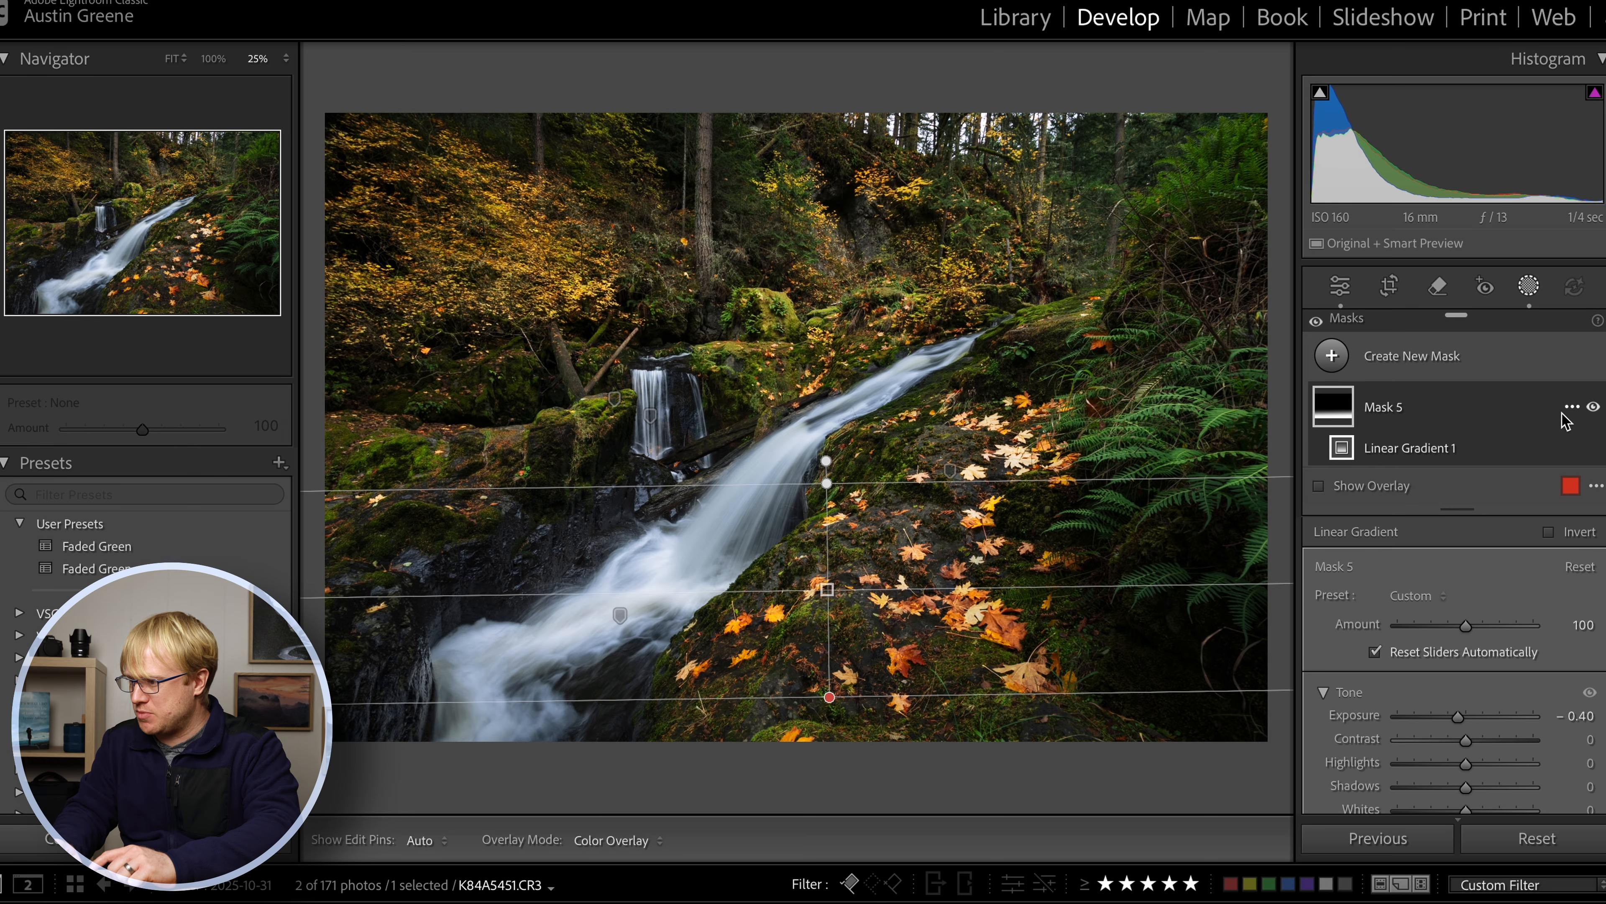
- Compare the photo with the foreground gradient mask off and on, and shift the gradient lower and tilt it down to the right
{"action": "left_click", "coordinate": [1594, 408]}
{"action": "left_click", "coordinate": [1595, 409]}
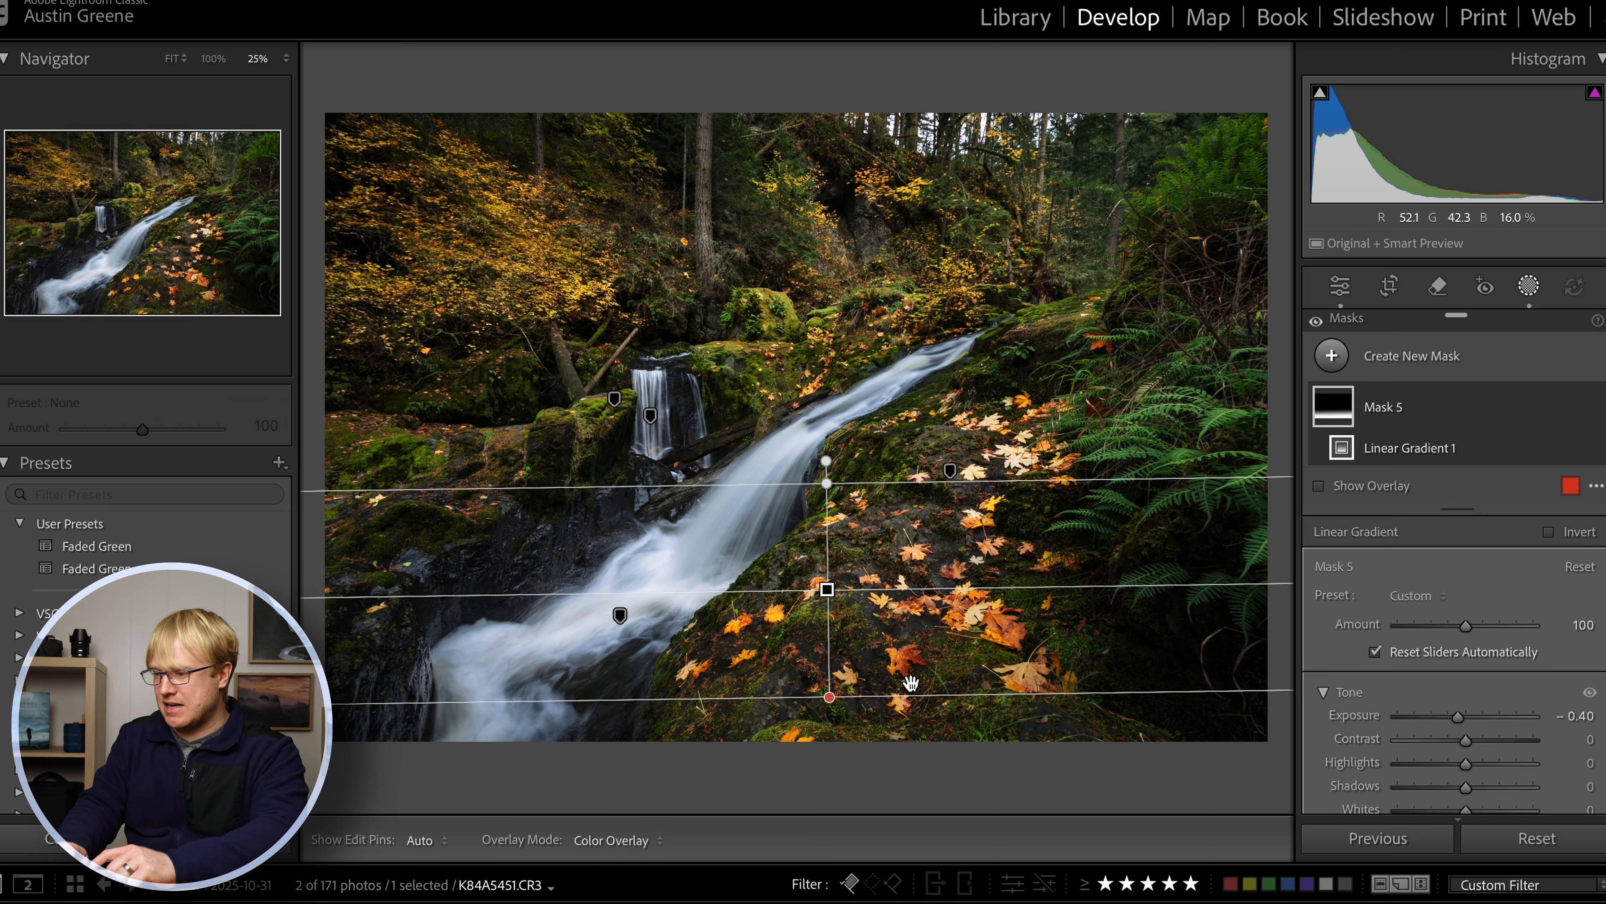
{"action": "left_click_drag", "start_coordinate": [864, 585], "coordinate": [822, 646]}
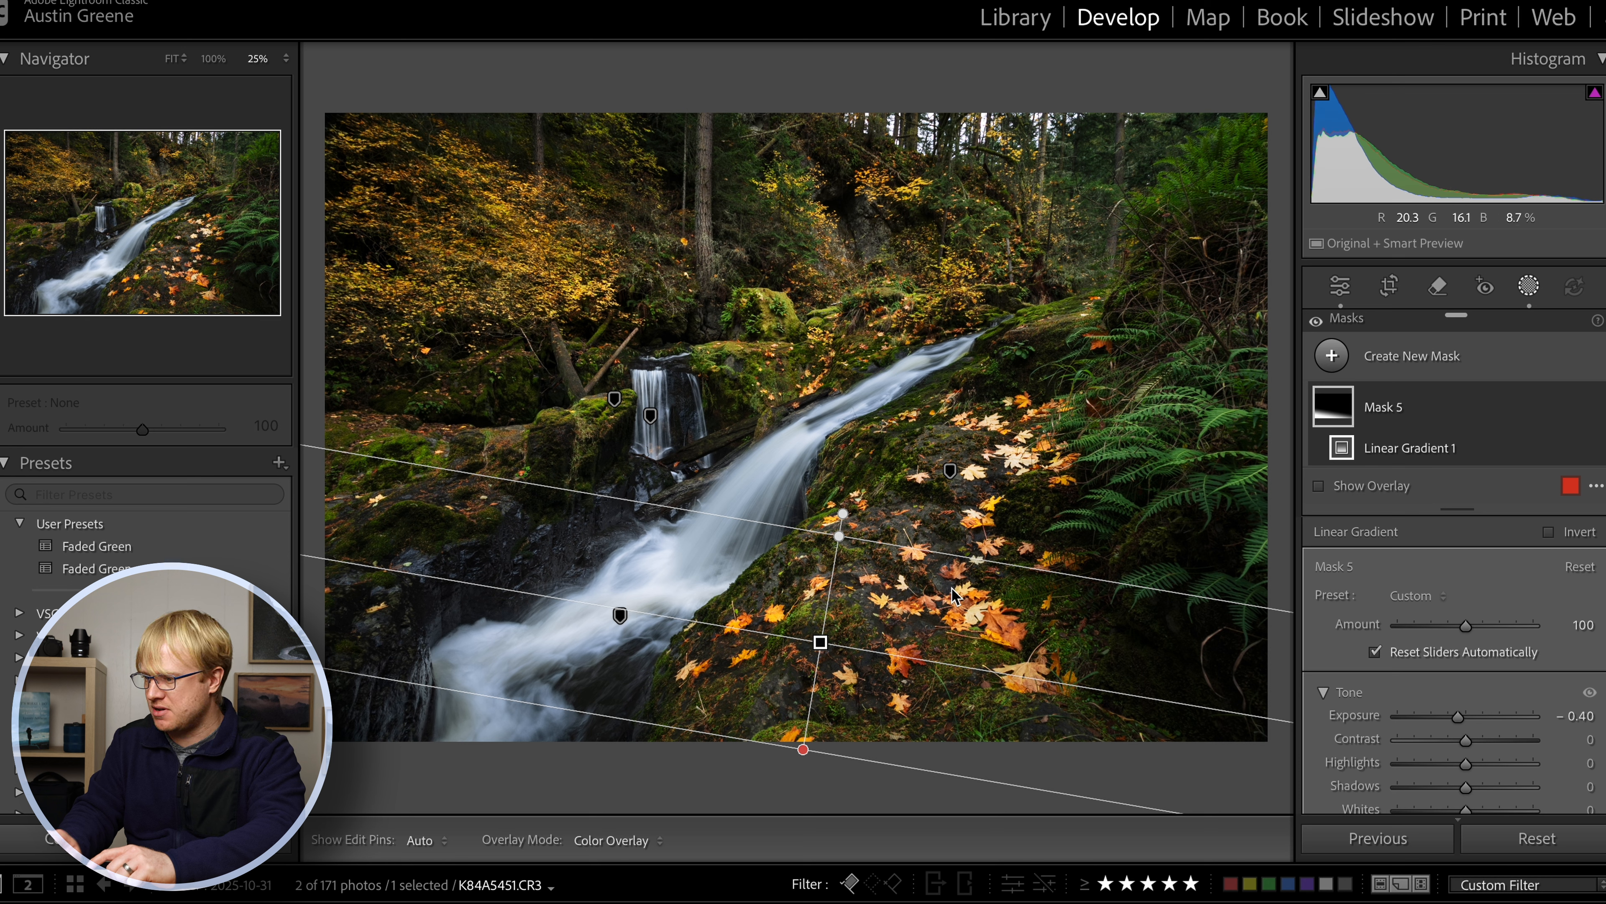
{"action": "left_click", "coordinate": [1332, 355]}
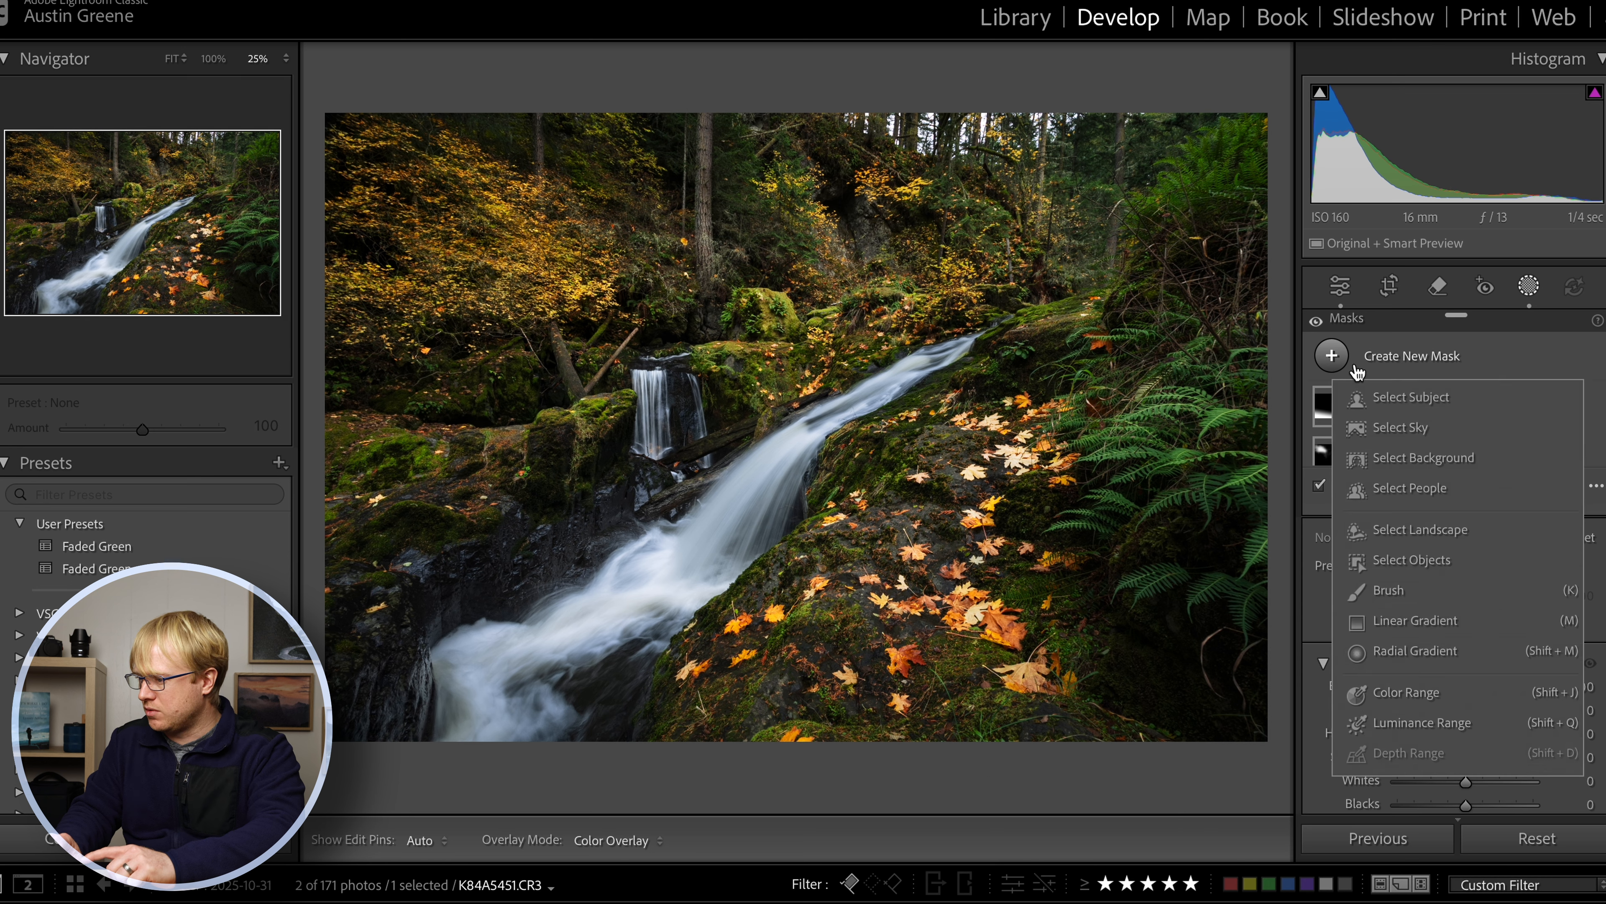
{"action": "left_click", "coordinate": [1417, 617]}
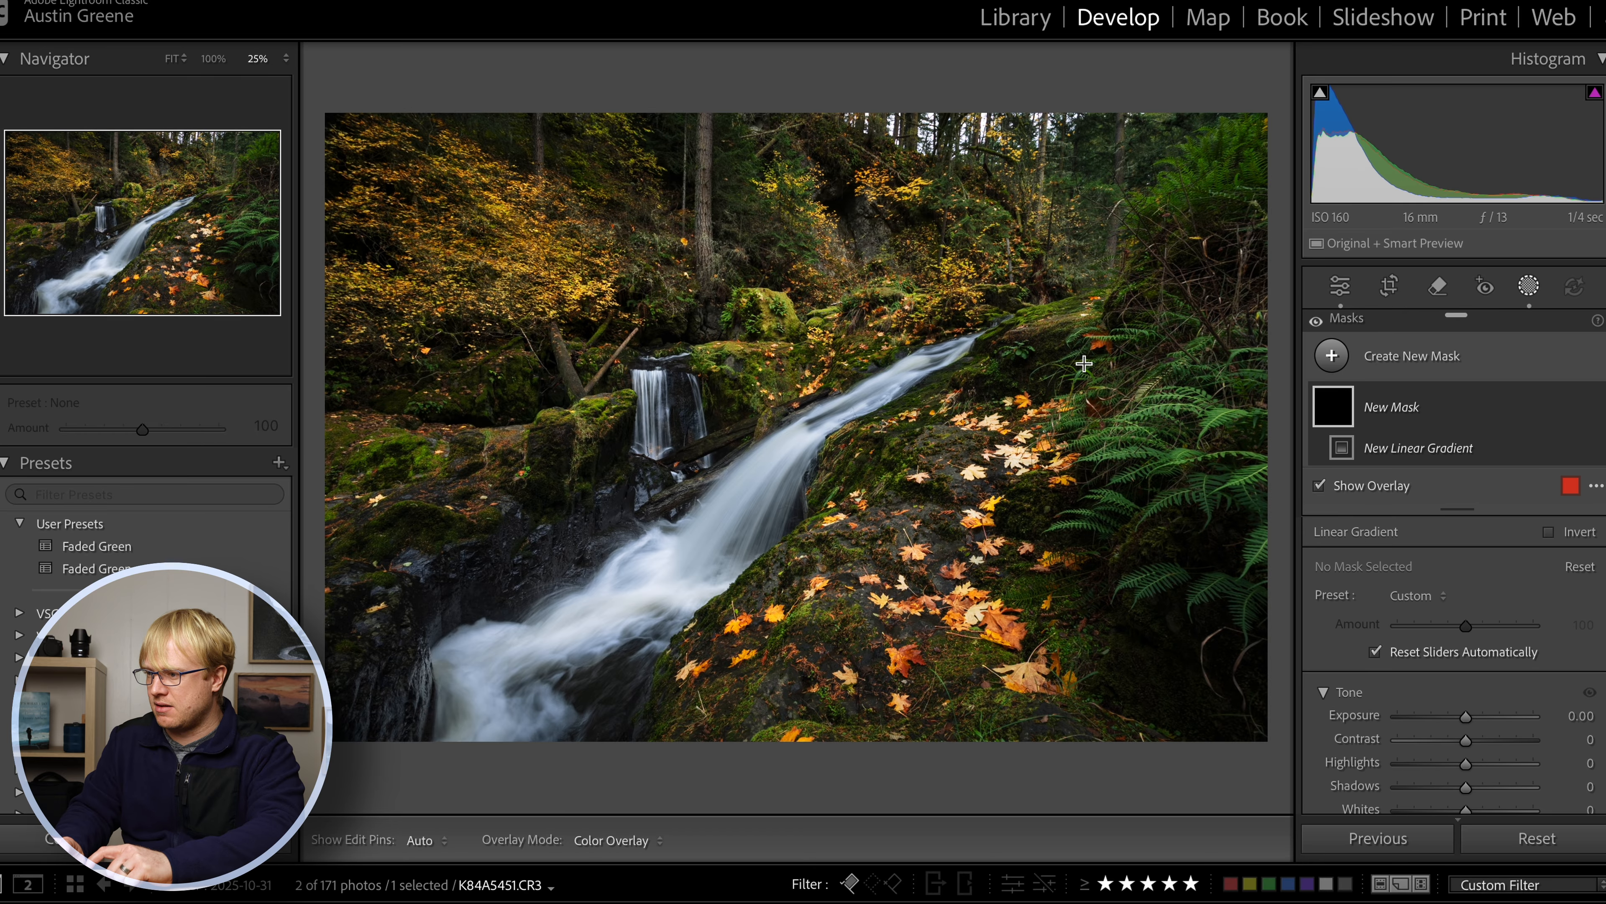
{"action": "left_click_drag", "start_coordinate": [1005, 233], "coordinate": [945, 474]}
{"action": "left_click_drag", "start_coordinate": [976, 350], "coordinate": [911, 400]}
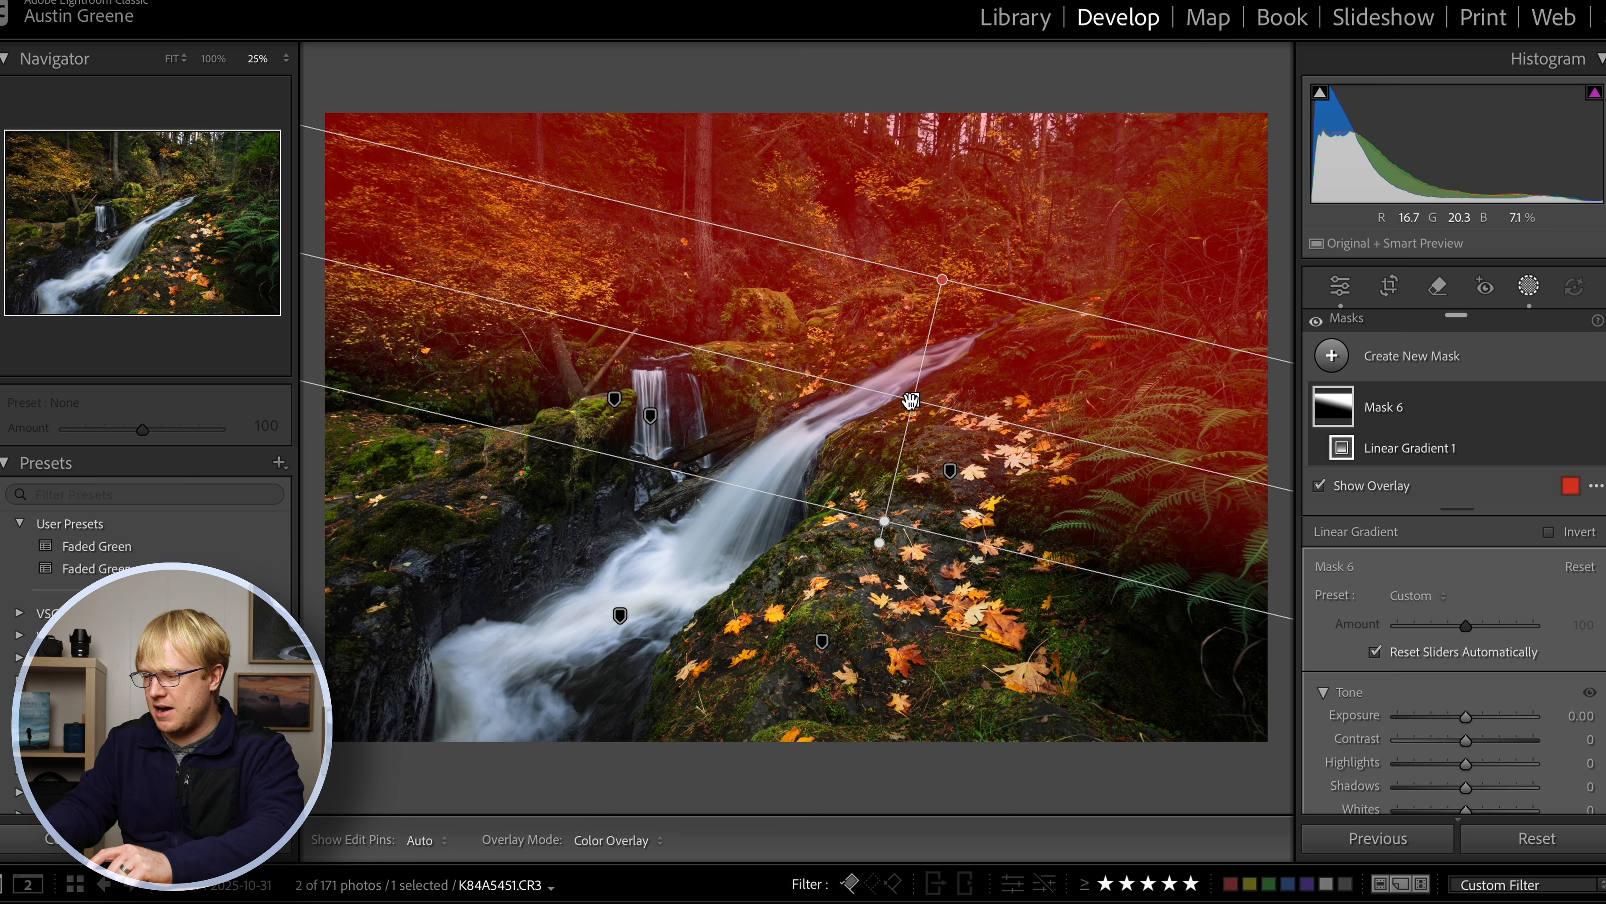
{"action": "key", "text": "Delete"}
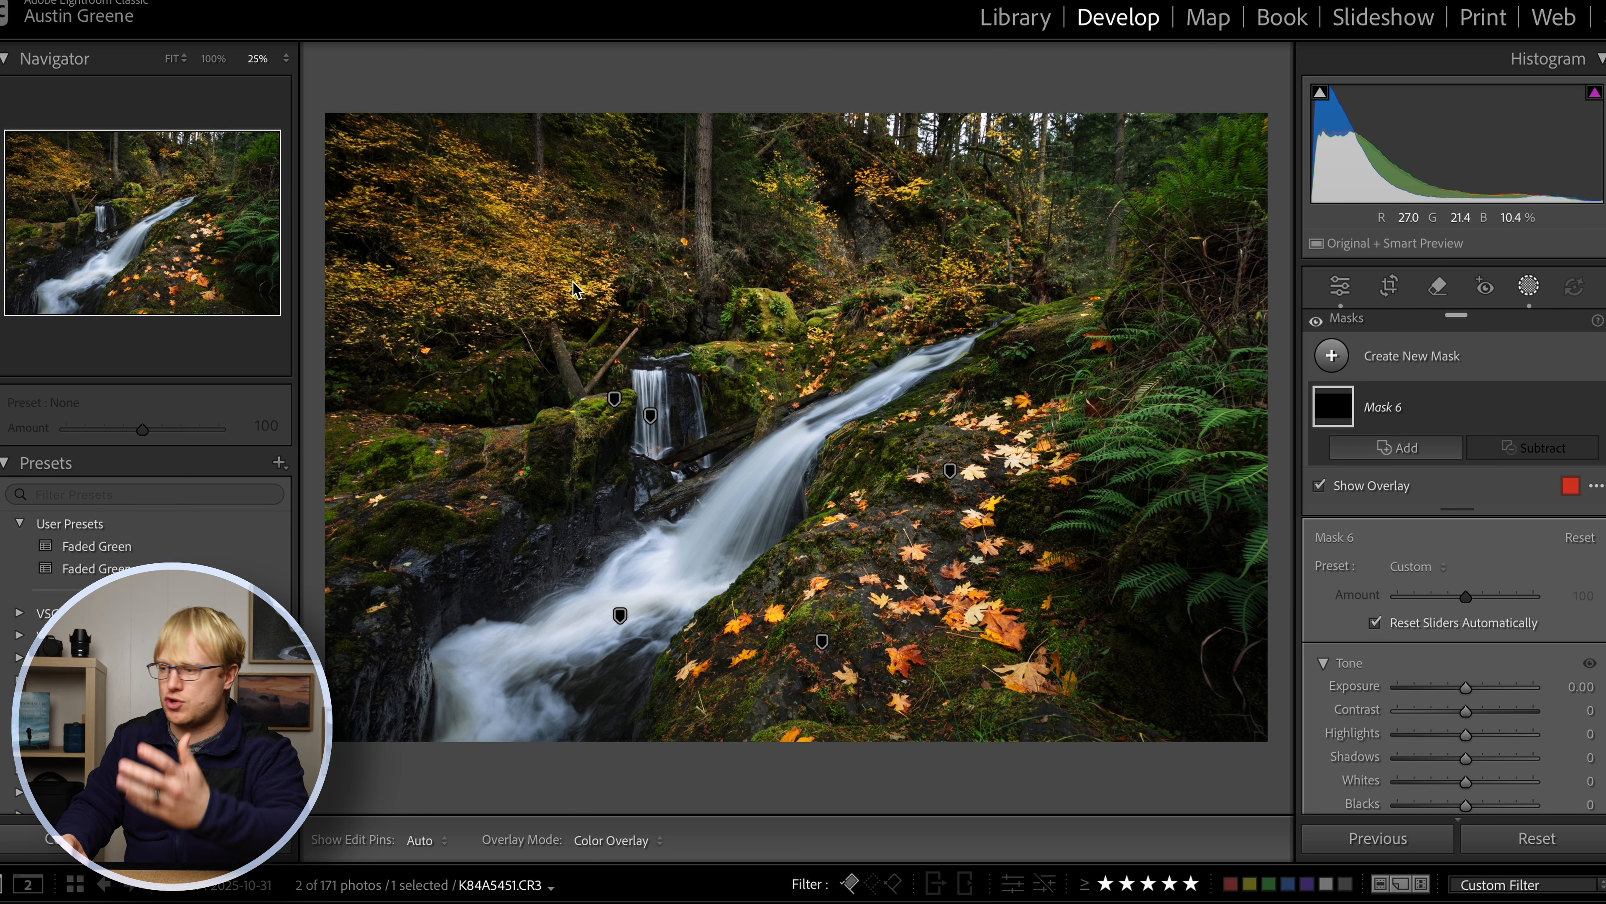
- Create a wide radial gradient mask over the forest at the top center of the photo, with Feather 54
{"action": "left_click", "coordinate": [1348, 450]}
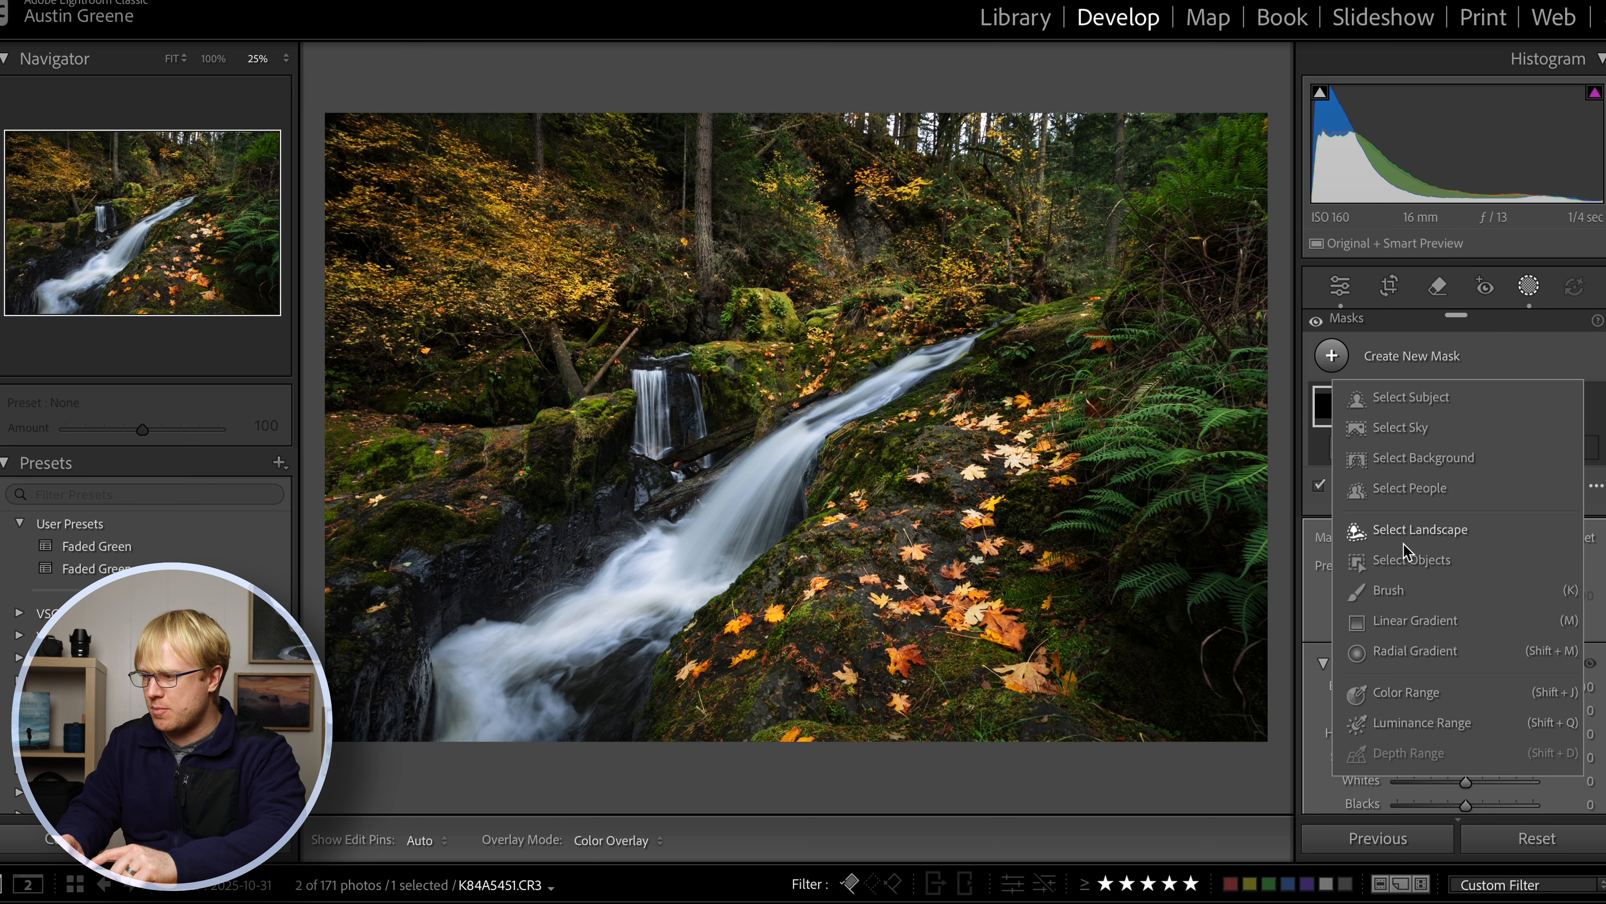
{"action": "left_click", "coordinate": [1415, 650]}
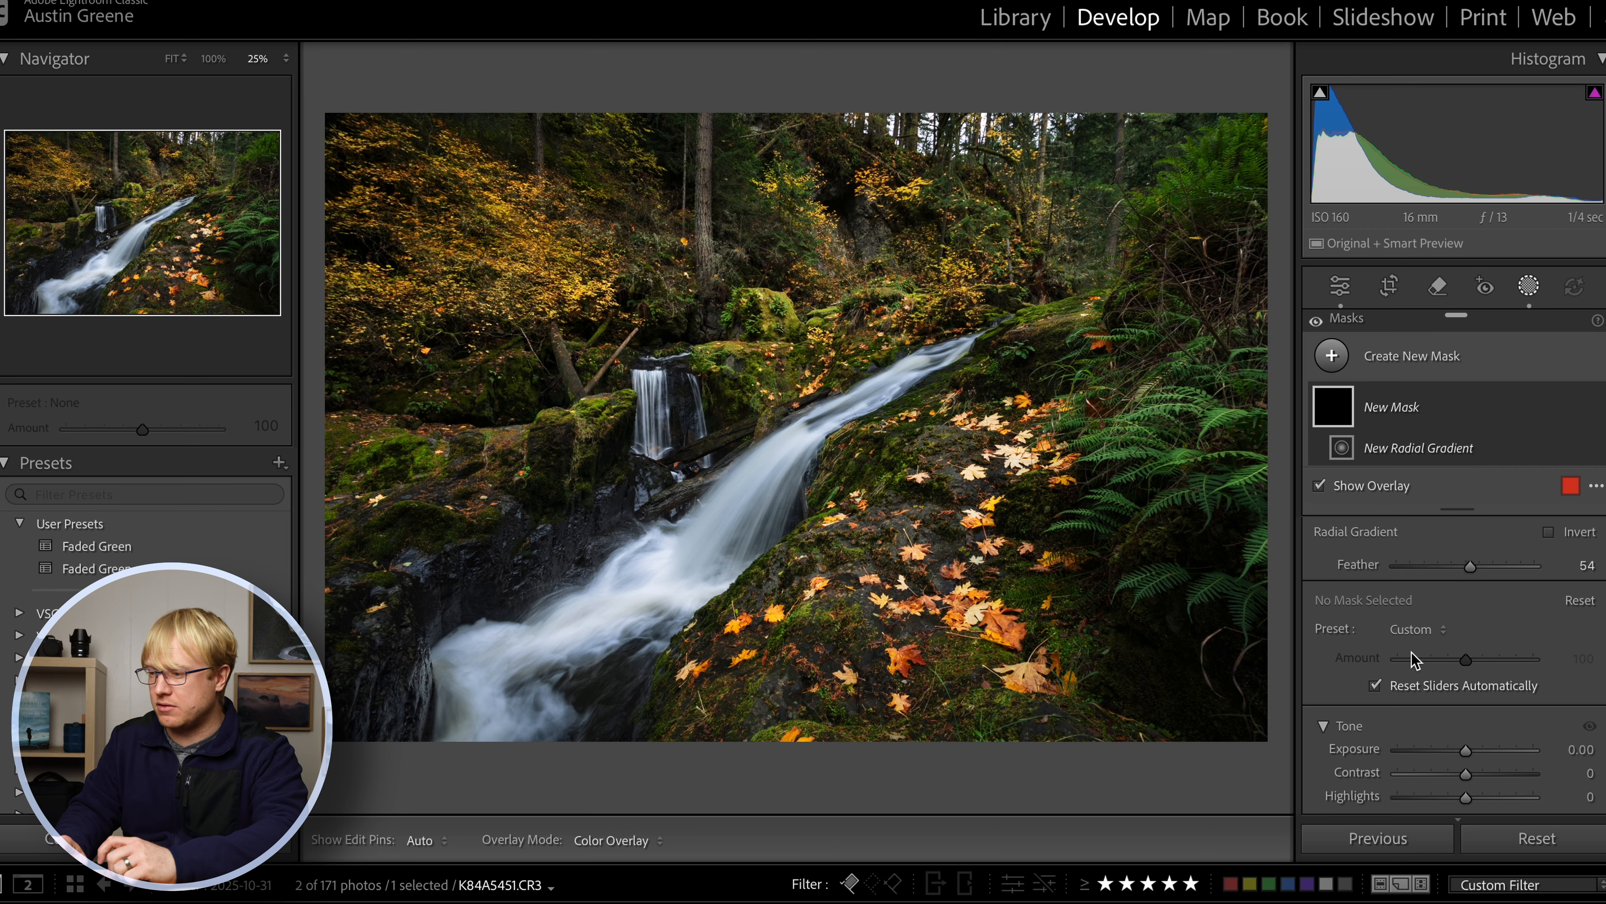
{"action": "left_click_drag", "start_coordinate": [808, 206], "coordinate": [1109, 350]}
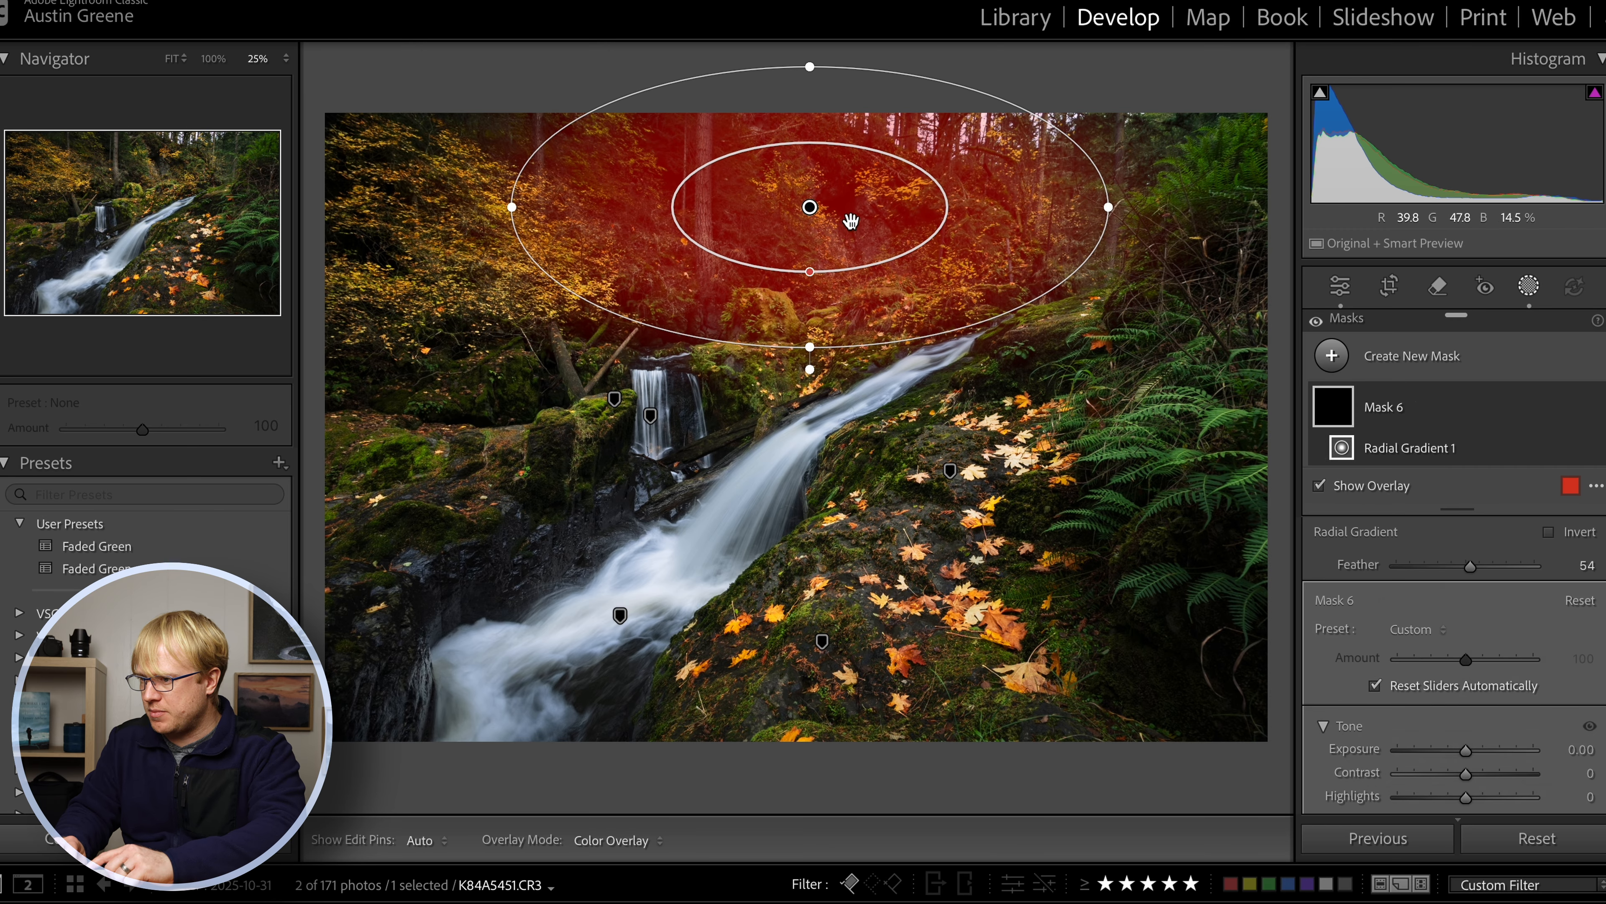
- Move, enlarge and rotate the radial gradient so it covers the upper-right background forest down to the top of the main waterfall
{"action": "left_click_drag", "start_coordinate": [810, 209], "coordinate": [878, 232]}
{"action": "left_click_drag", "start_coordinate": [1117, 140], "coordinate": [1138, 208]}
{"action": "left_click_drag", "start_coordinate": [879, 235], "coordinate": [915, 266]}
{"action": "left_click_drag", "start_coordinate": [952, 131], "coordinate": [1024, 61]}
{"action": "left_click_drag", "start_coordinate": [920, 266], "coordinate": [998, 207]}
{"action": "left_click_drag", "start_coordinate": [949, 416], "coordinate": [937, 452]}
{"action": "left_click_drag", "start_coordinate": [1288, 279], "coordinate": [780, 364]}
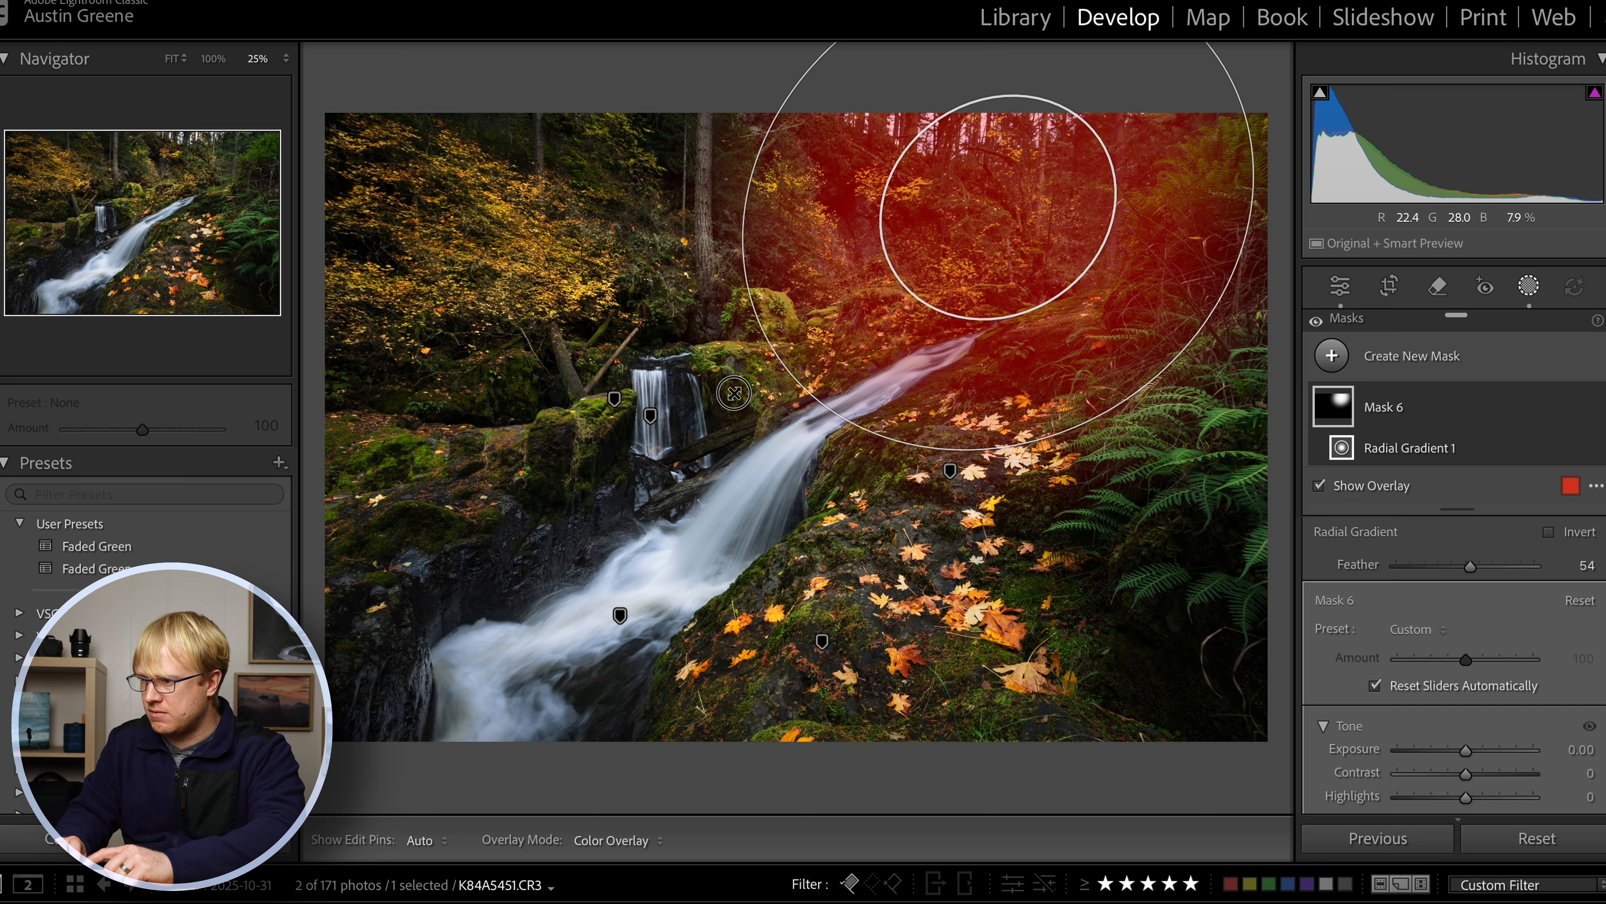
{"action": "left_click_drag", "start_coordinate": [997, 205], "coordinate": [952, 214]}
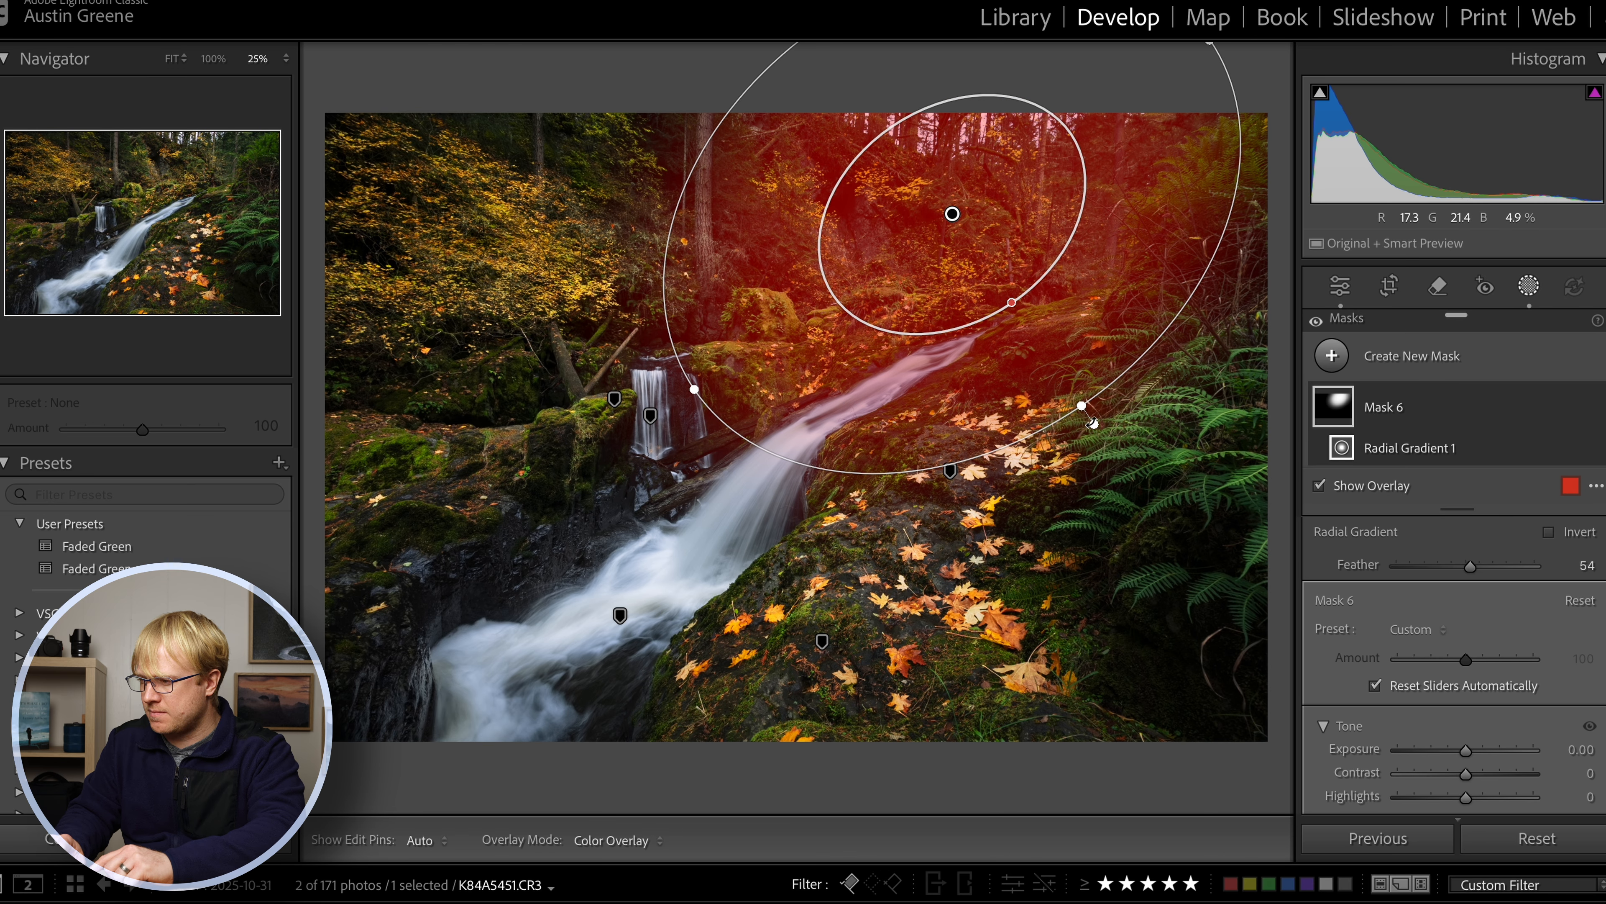
{"action": "left_click_drag", "start_coordinate": [1082, 406], "coordinate": [1054, 391]}
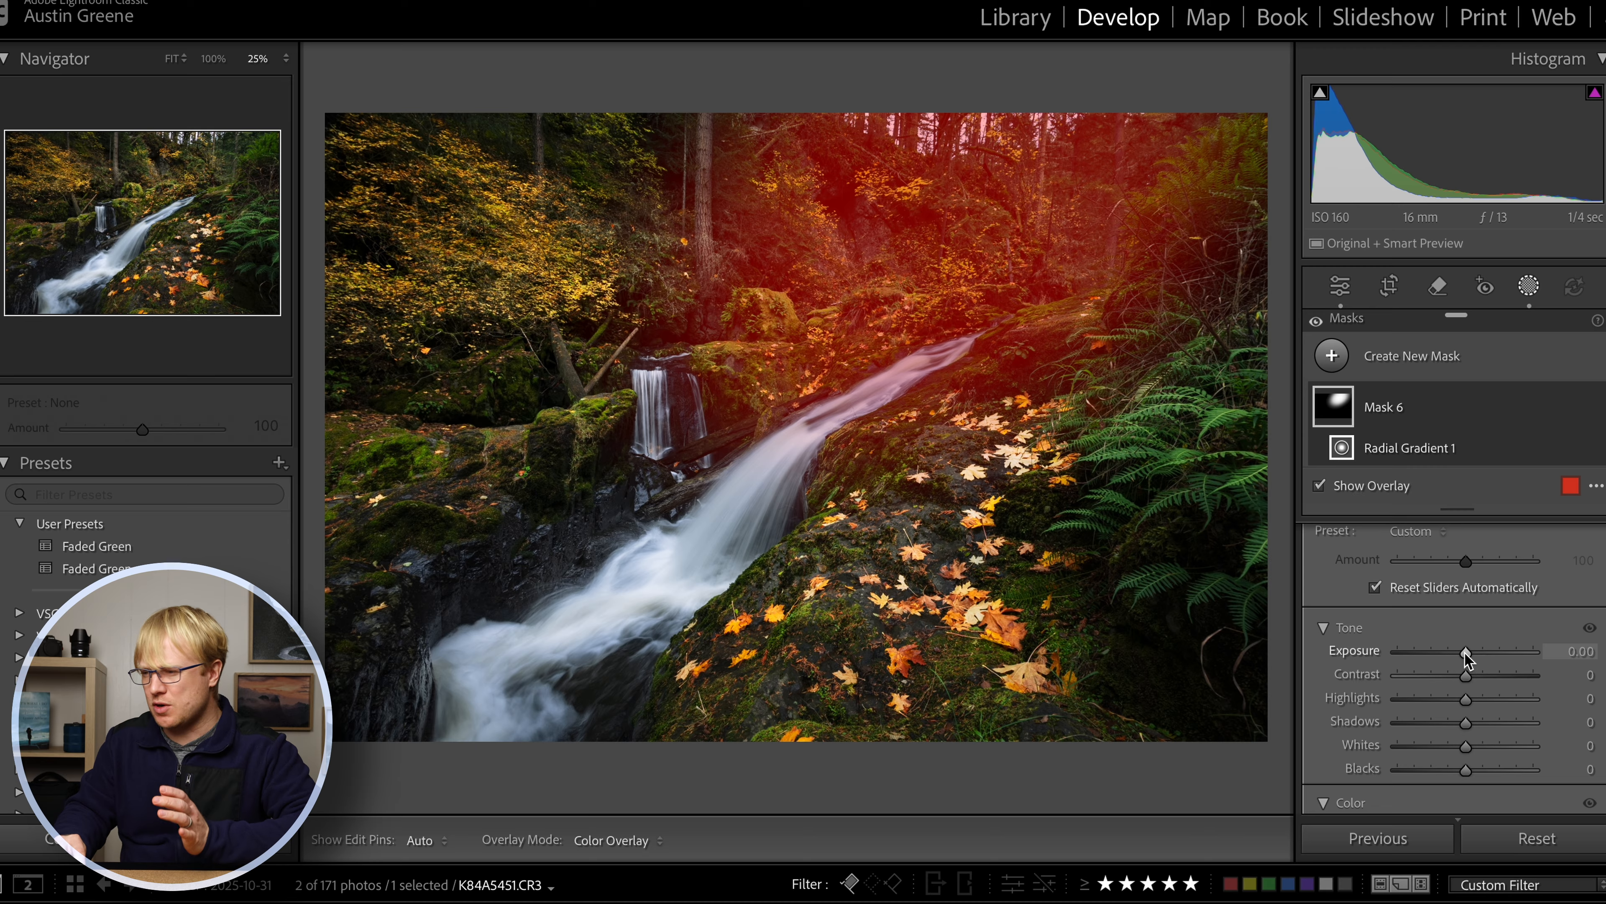
- Set the background forest radial mask to Exposure −0.15, Highlights −9, Shadows −4, Whites −5 and Blacks −5, and finish editing it
{"action": "left_click_drag", "start_coordinate": [1463, 654], "coordinate": [1463, 655]}
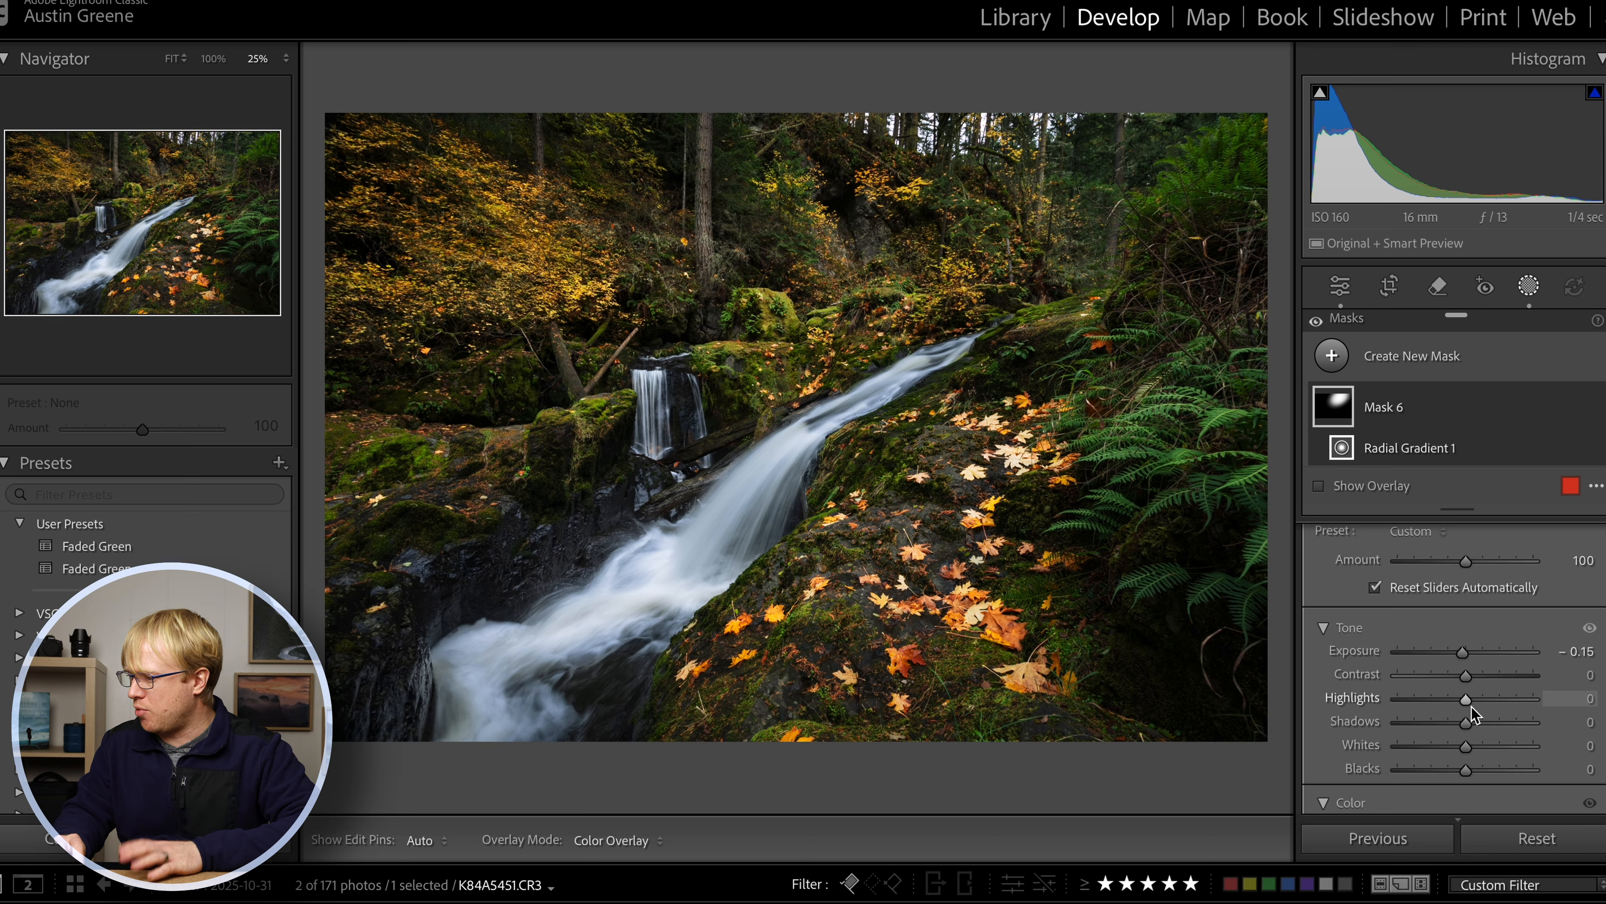
{"action": "left_click_drag", "start_coordinate": [1466, 728], "coordinate": [1465, 734]}
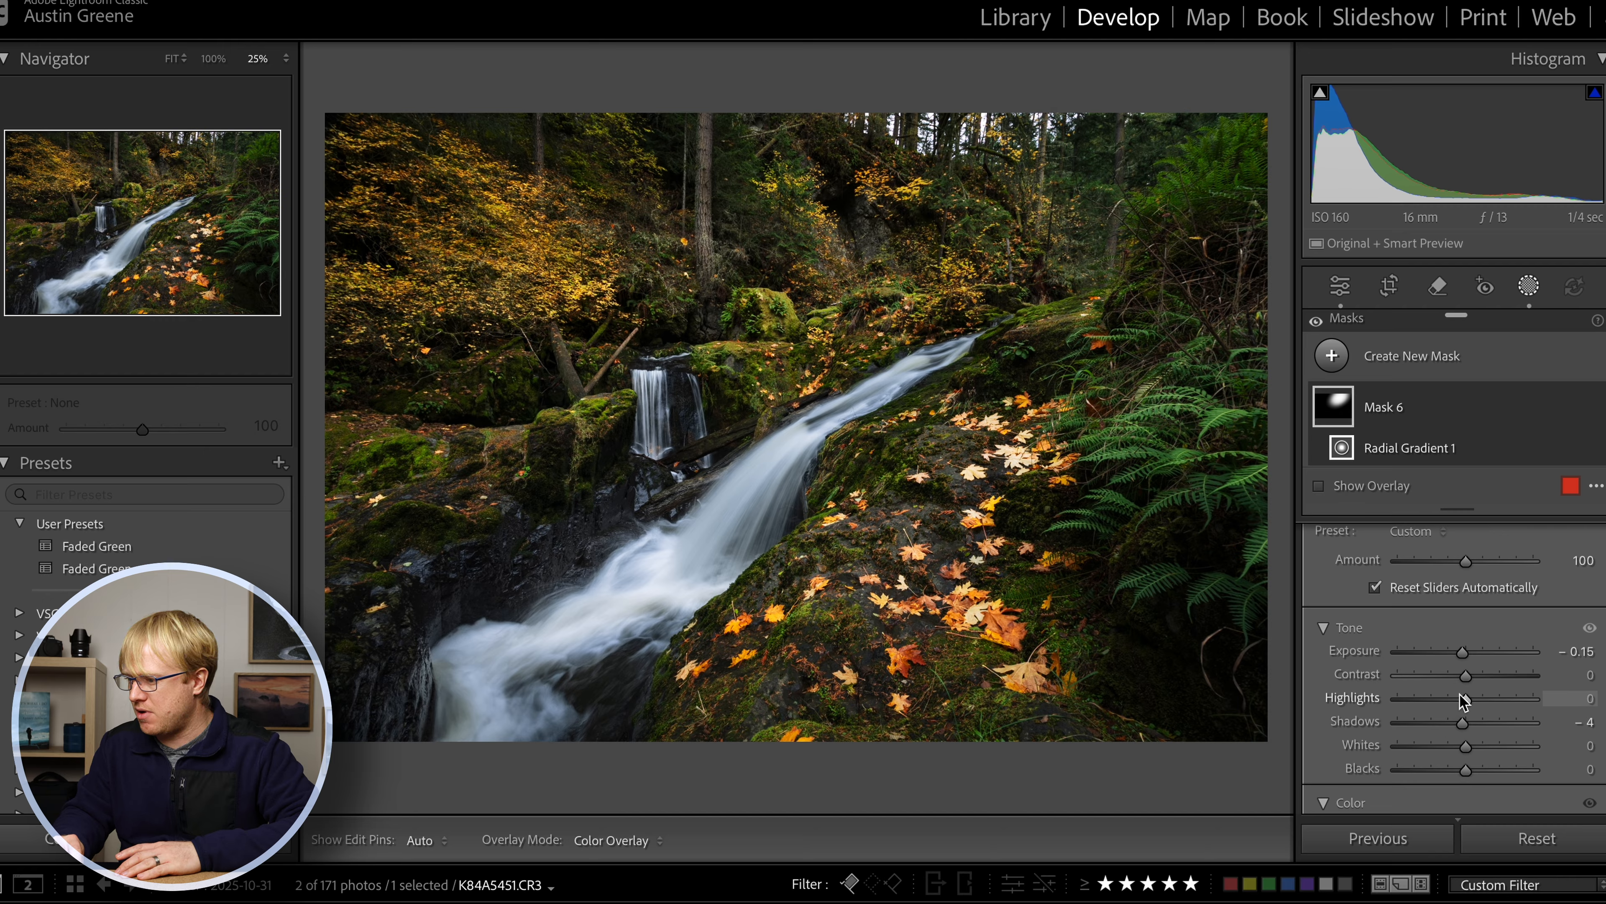
{"action": "left_click_drag", "start_coordinate": [1466, 706], "coordinate": [1462, 706]}
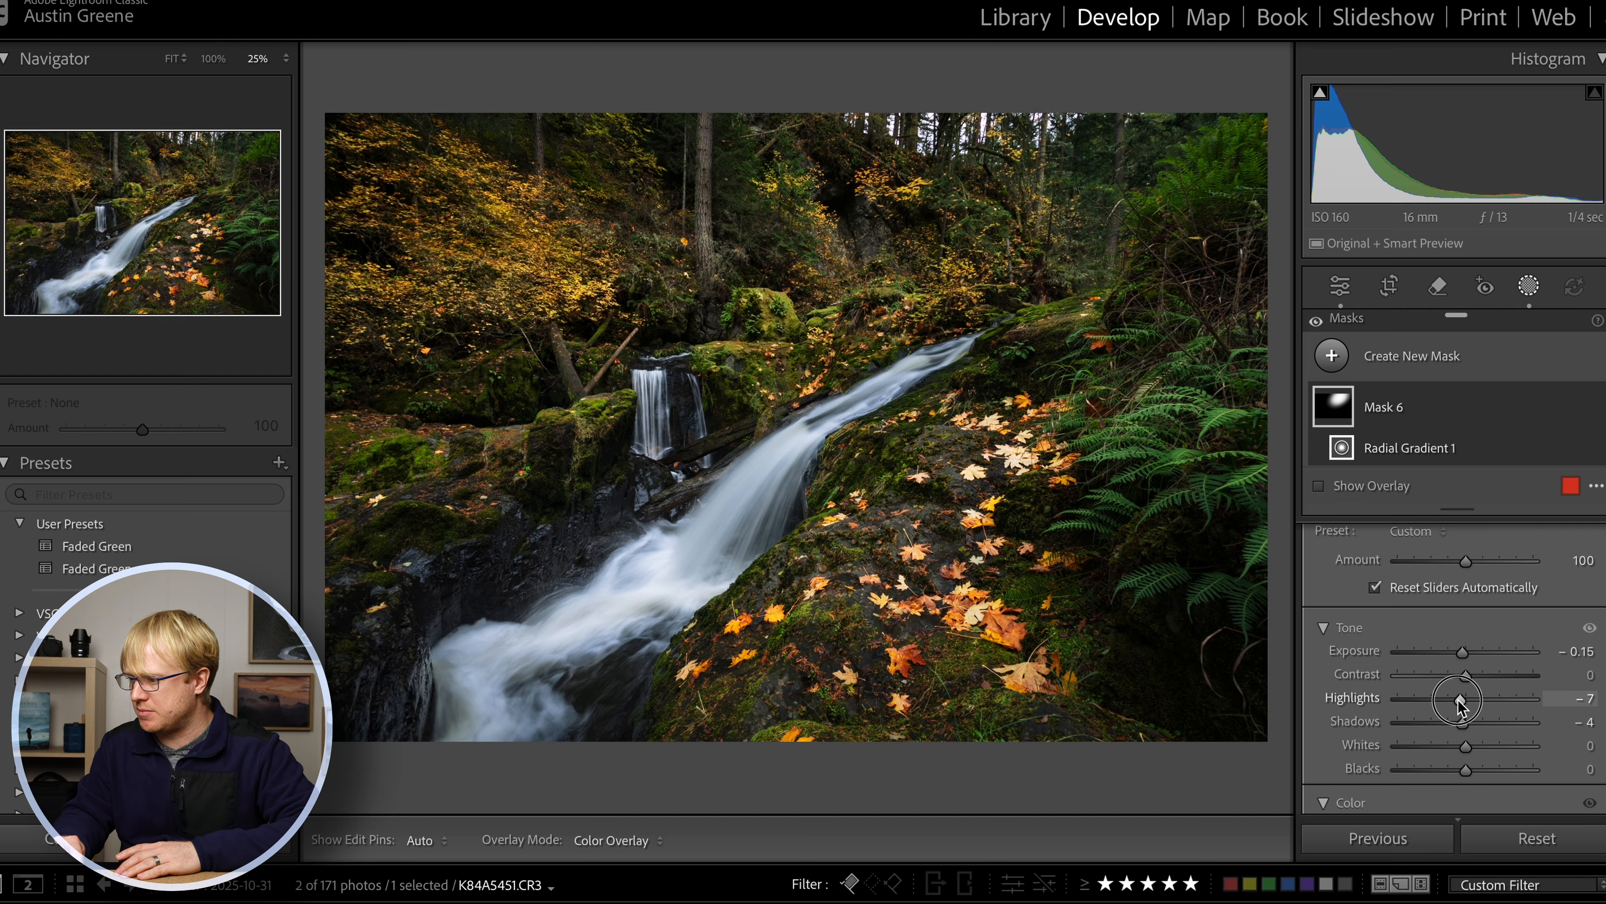
{"action": "left_click_drag", "start_coordinate": [1465, 747], "coordinate": [1458, 747]}
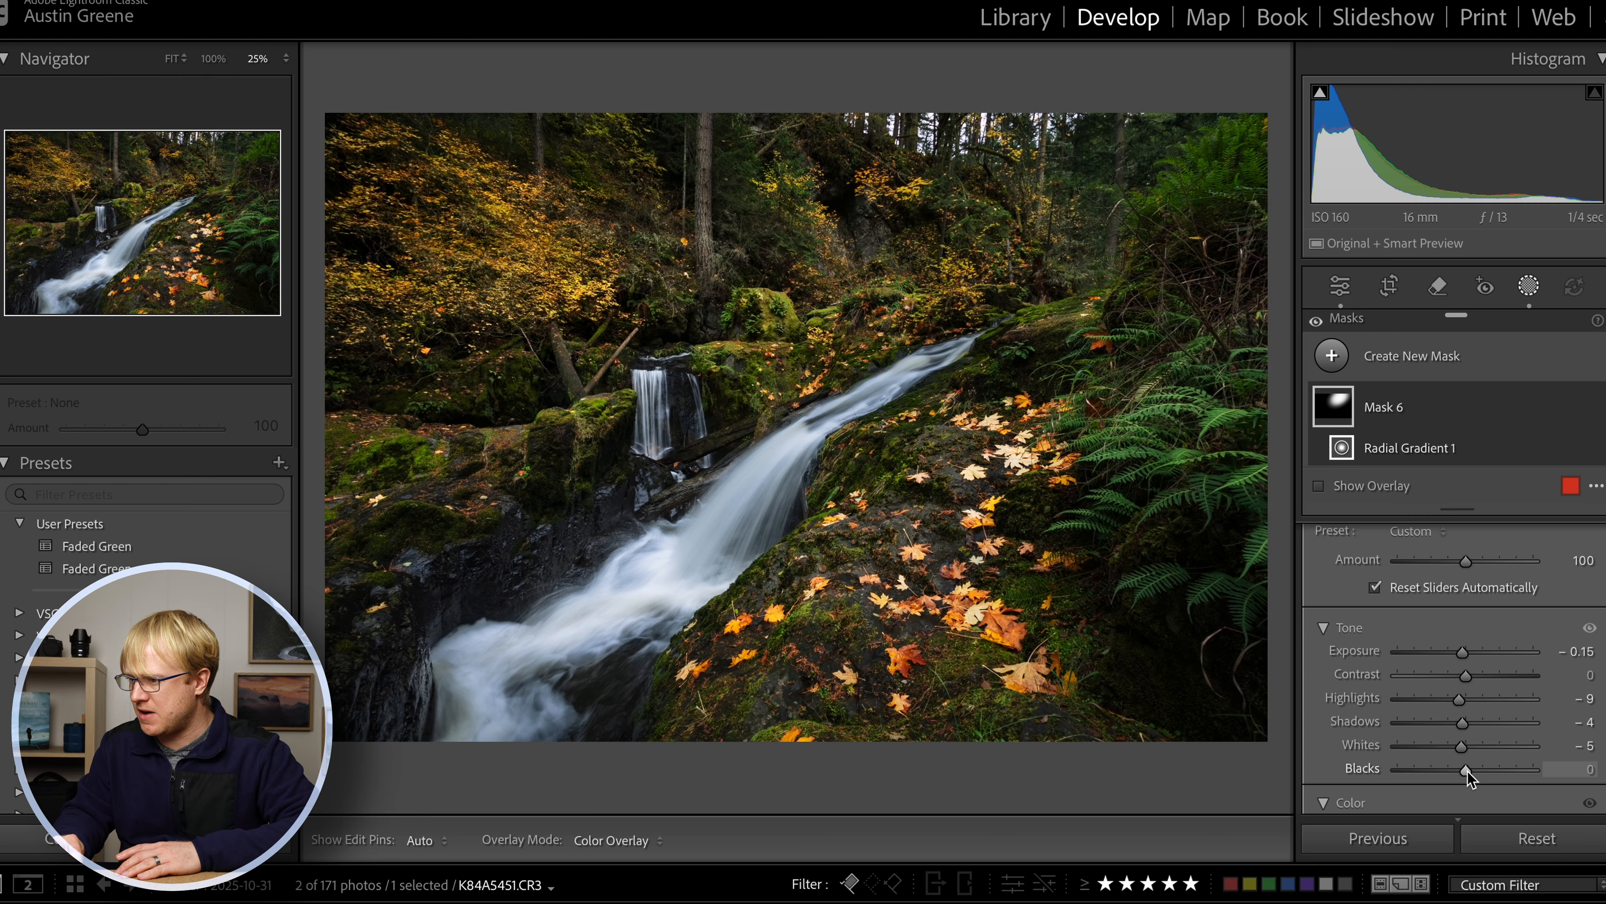
{"action": "left_click_drag", "start_coordinate": [1466, 773], "coordinate": [1463, 774]}
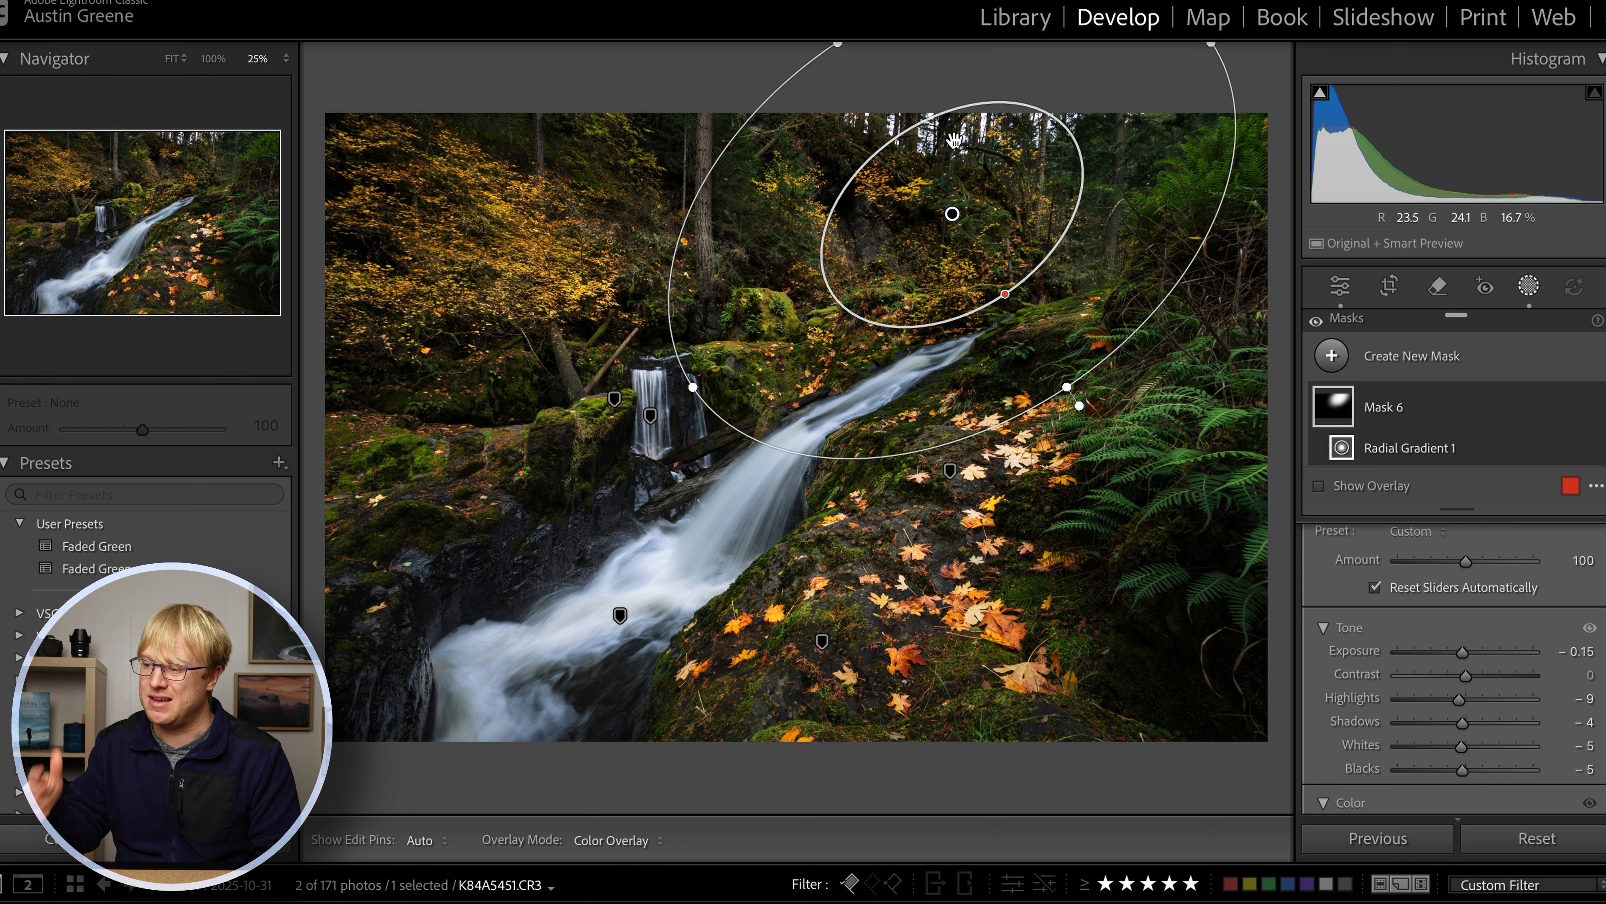
{"action": "key", "text": "Escape"}
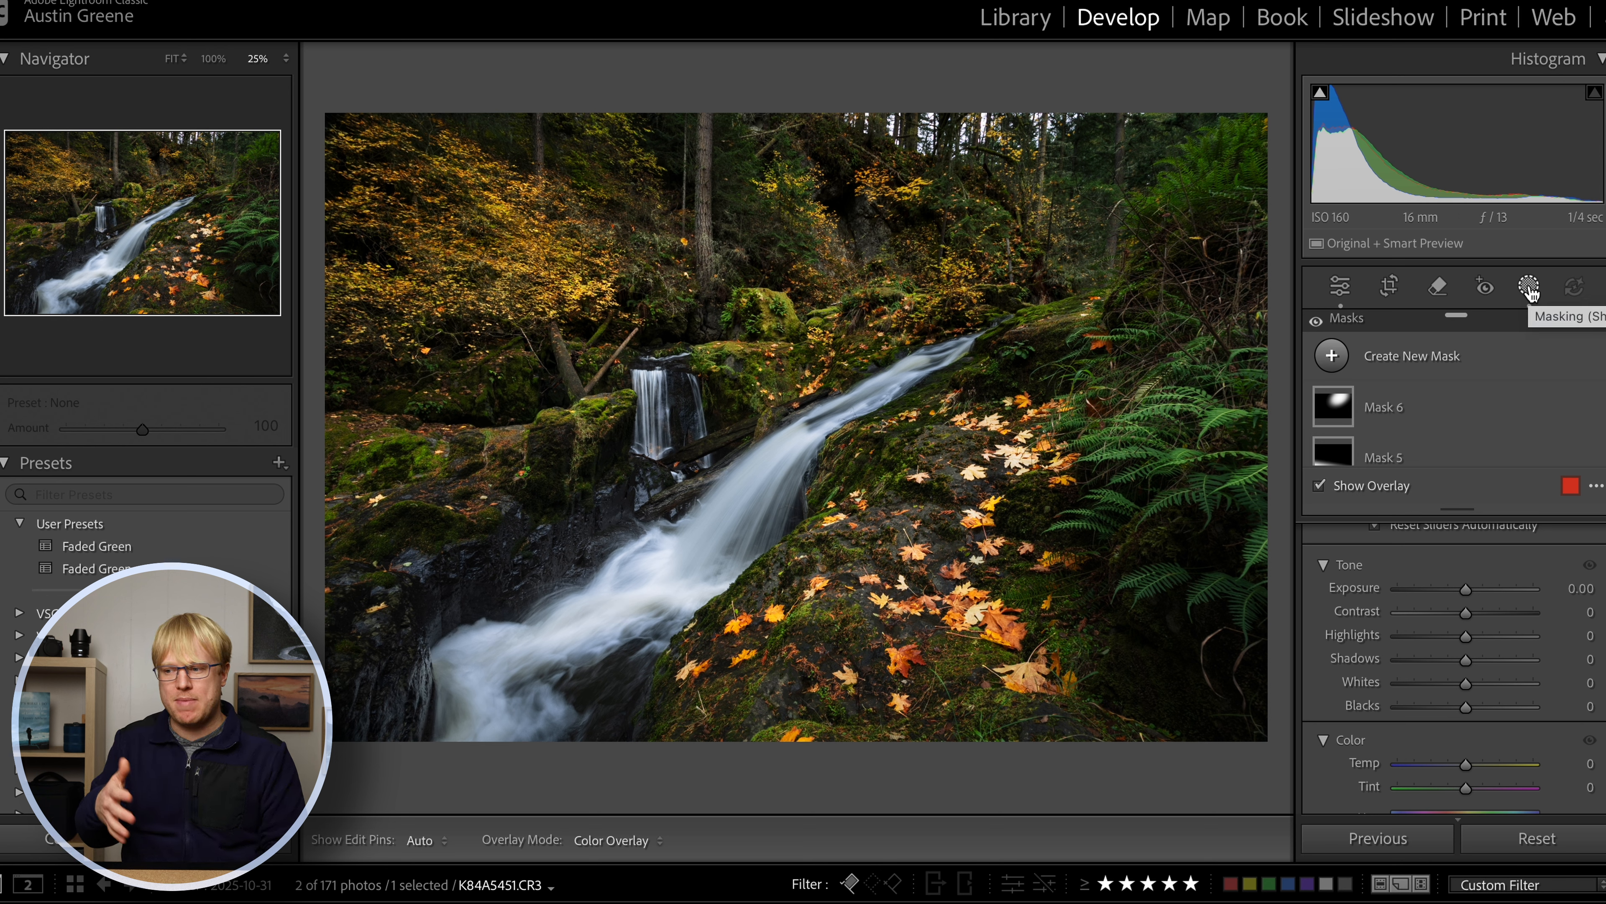
- Select the main waterfall's brush mask and set its Exposure to −0.15
{"action": "scroll", "coordinate": [1352, 415], "scroll_direction": "down", "scroll_amount": 5}
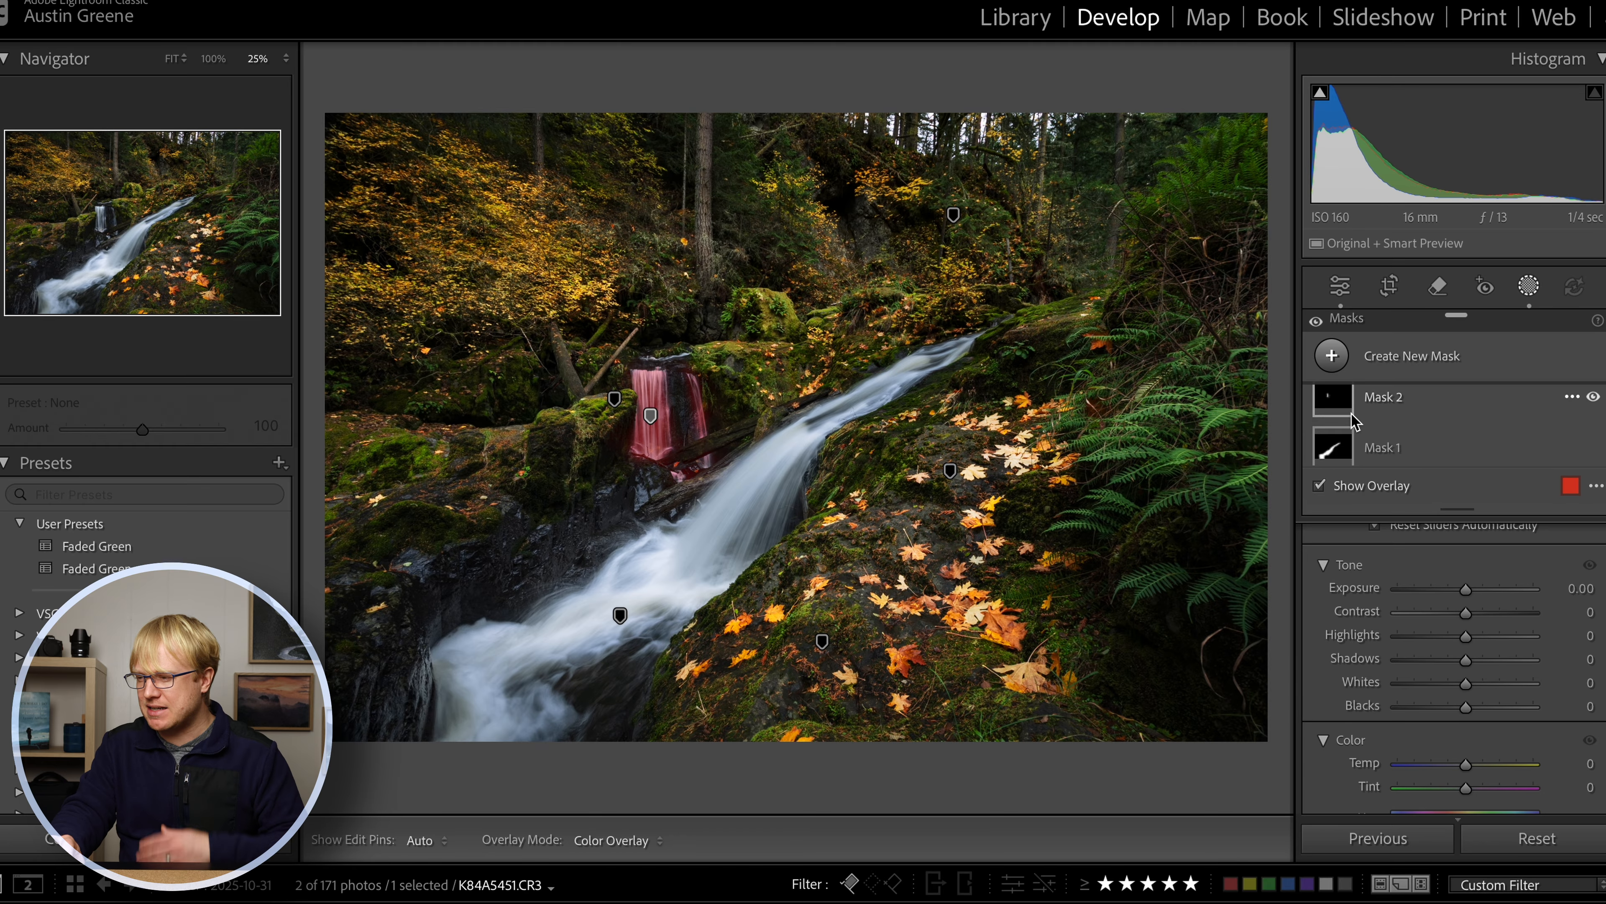
{"action": "left_click", "coordinate": [1335, 435]}
{"action": "key", "text": "o"}
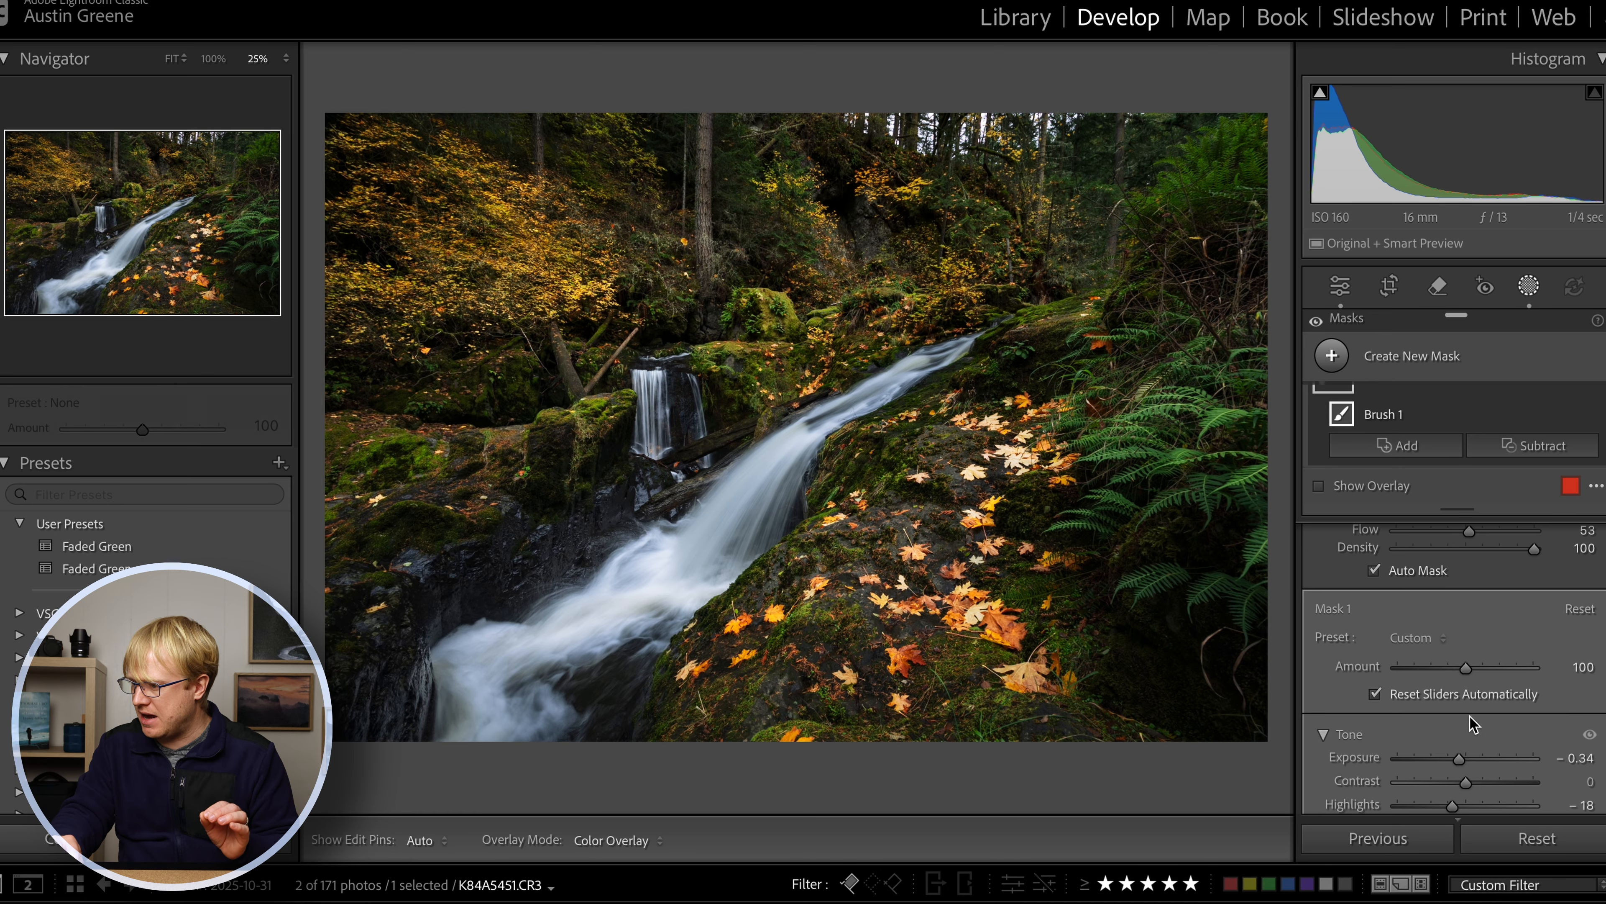
{"action": "scroll", "coordinate": [1455, 684], "scroll_direction": "down", "scroll_amount": 2}
{"action": "scroll", "coordinate": [1458, 711], "scroll_direction": "down", "scroll_amount": 2}
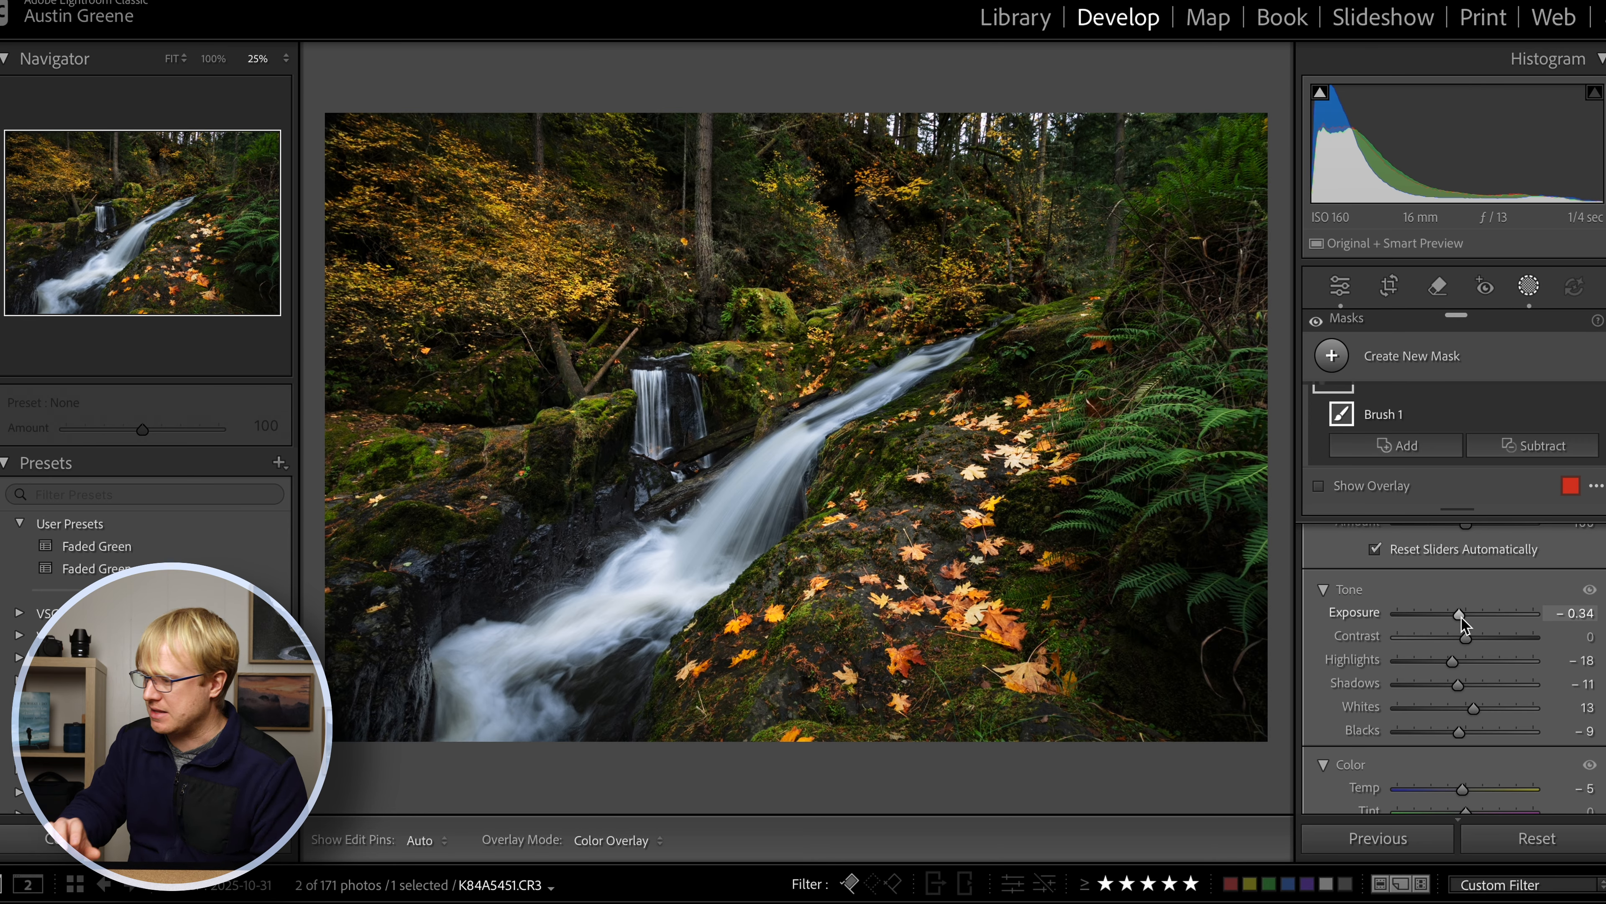
{"action": "left_click_drag", "start_coordinate": [1459, 614], "coordinate": [1464, 621]}
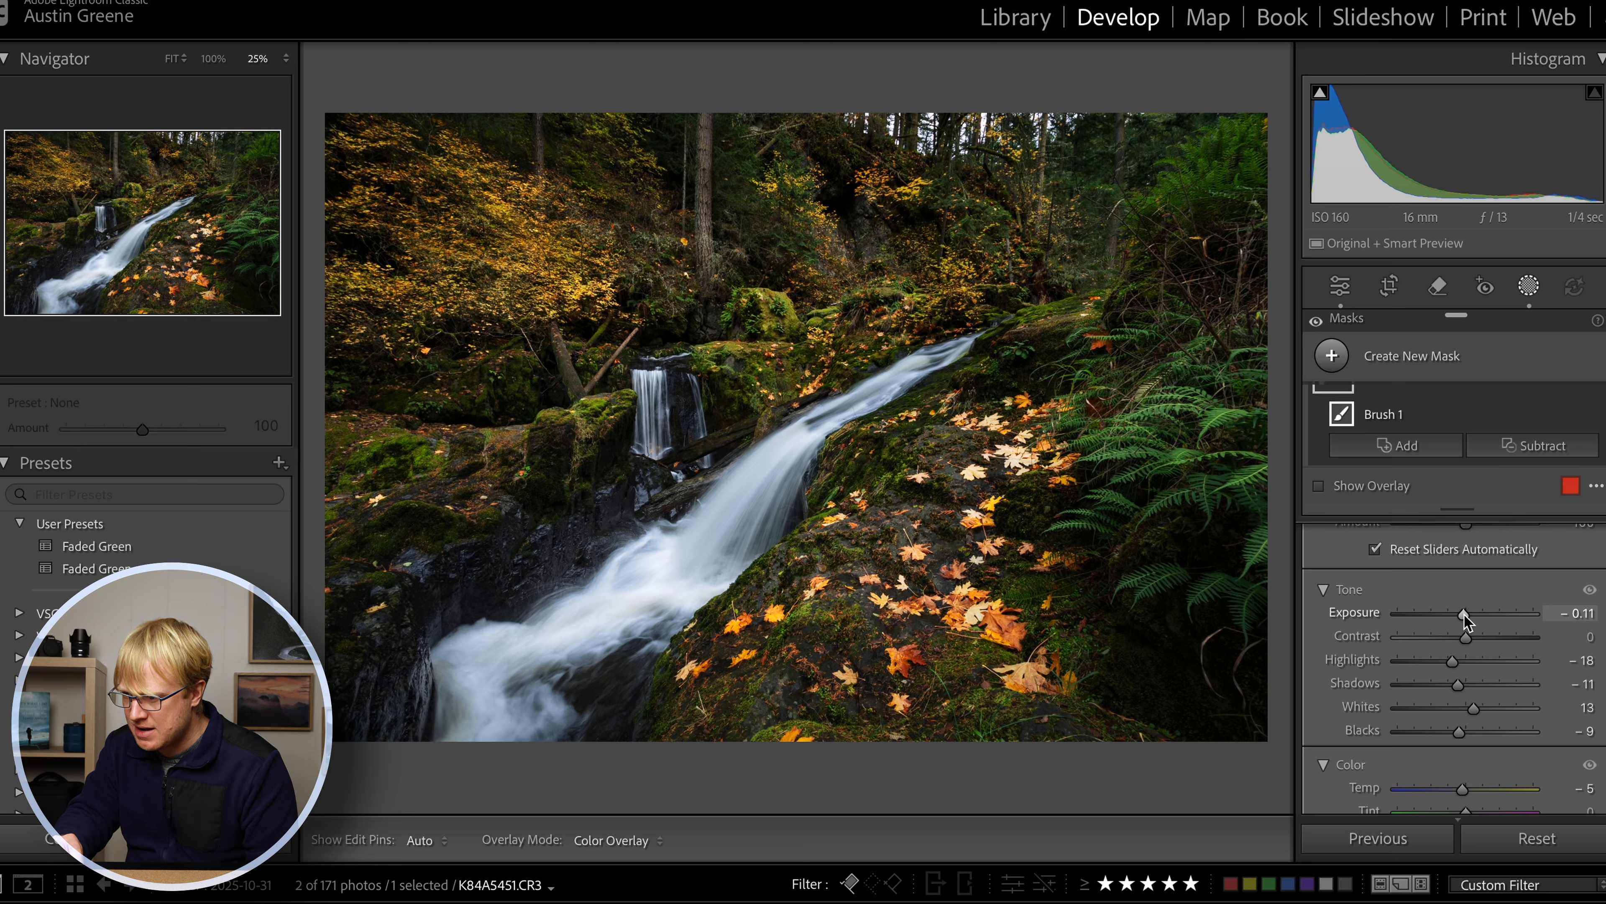
{"action": "left_click_drag", "start_coordinate": [1464, 616], "coordinate": [1463, 616]}
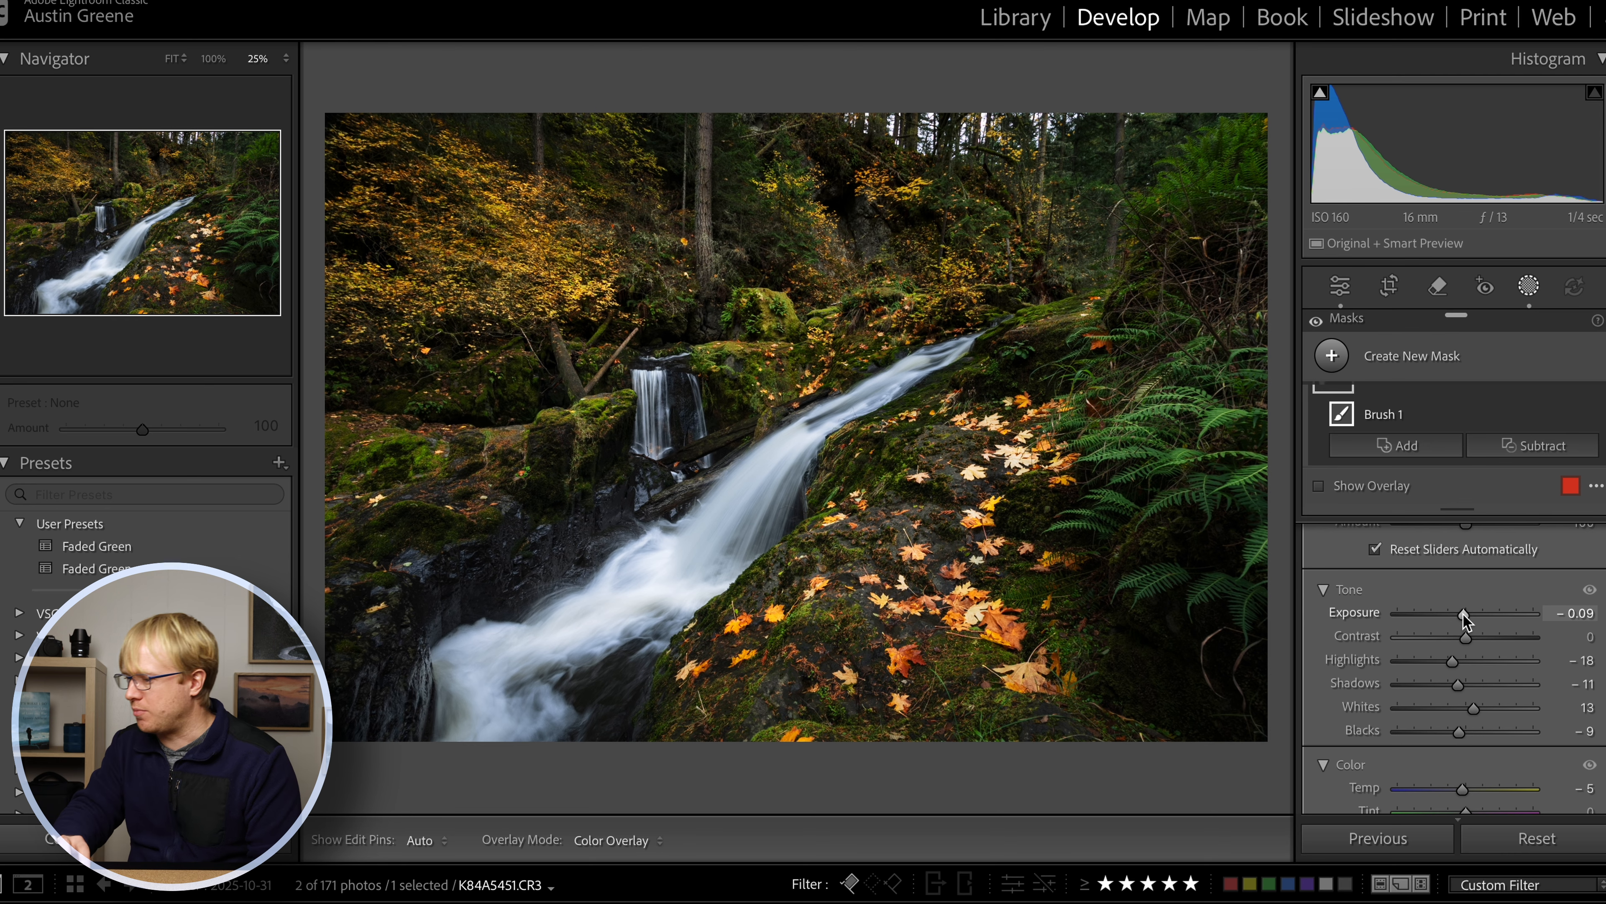
{"action": "left_click_drag", "start_coordinate": [1466, 615], "coordinate": [1463, 614]}
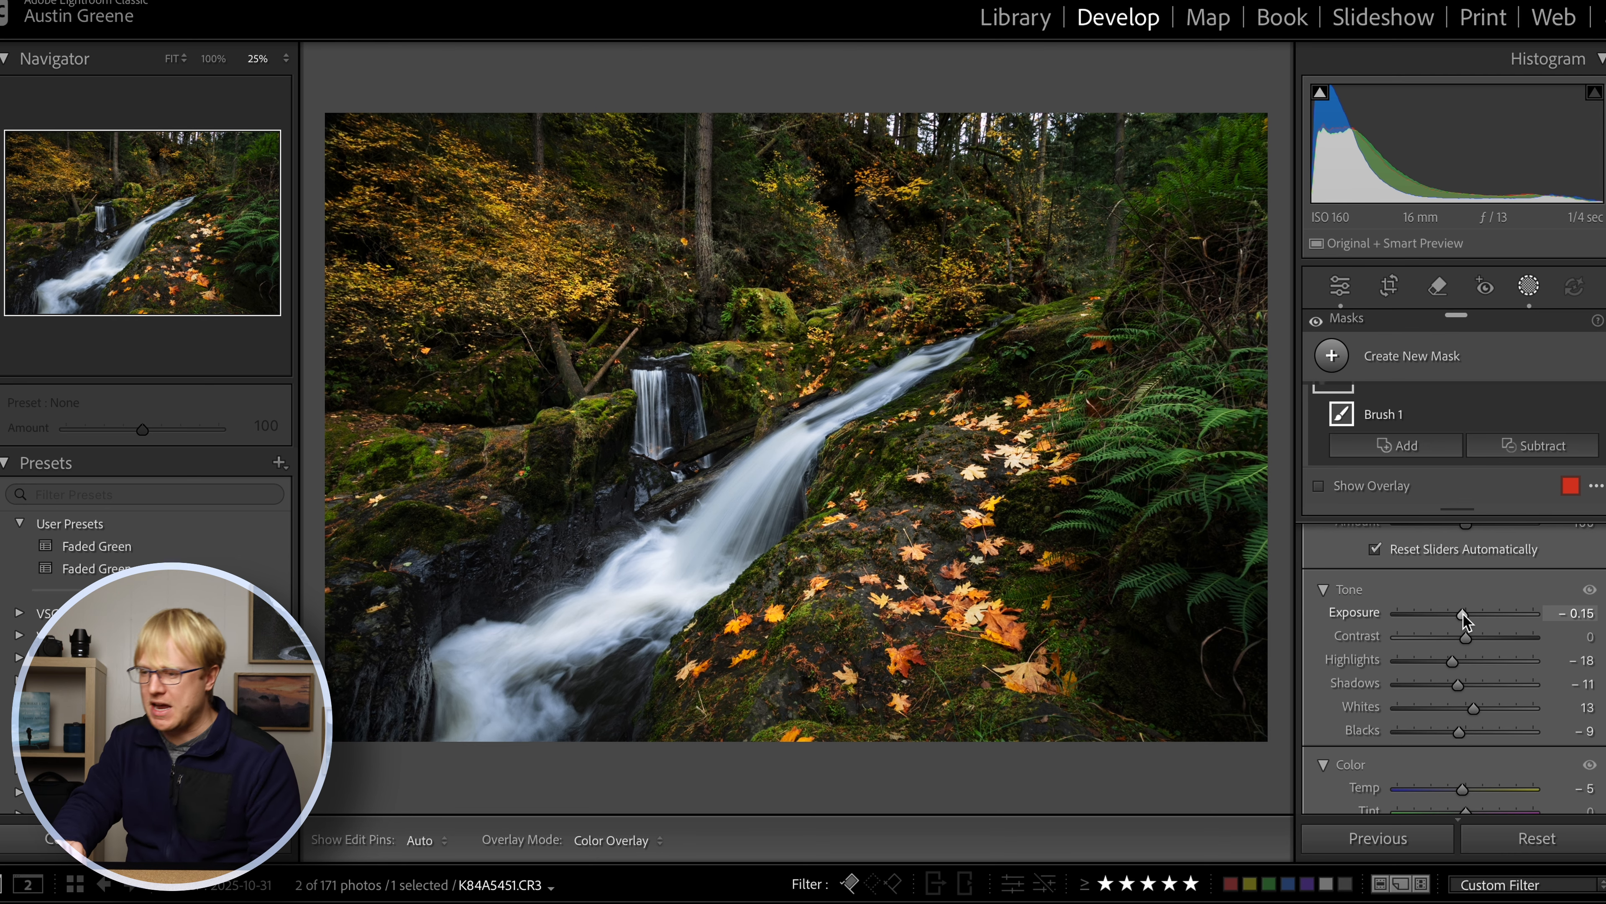
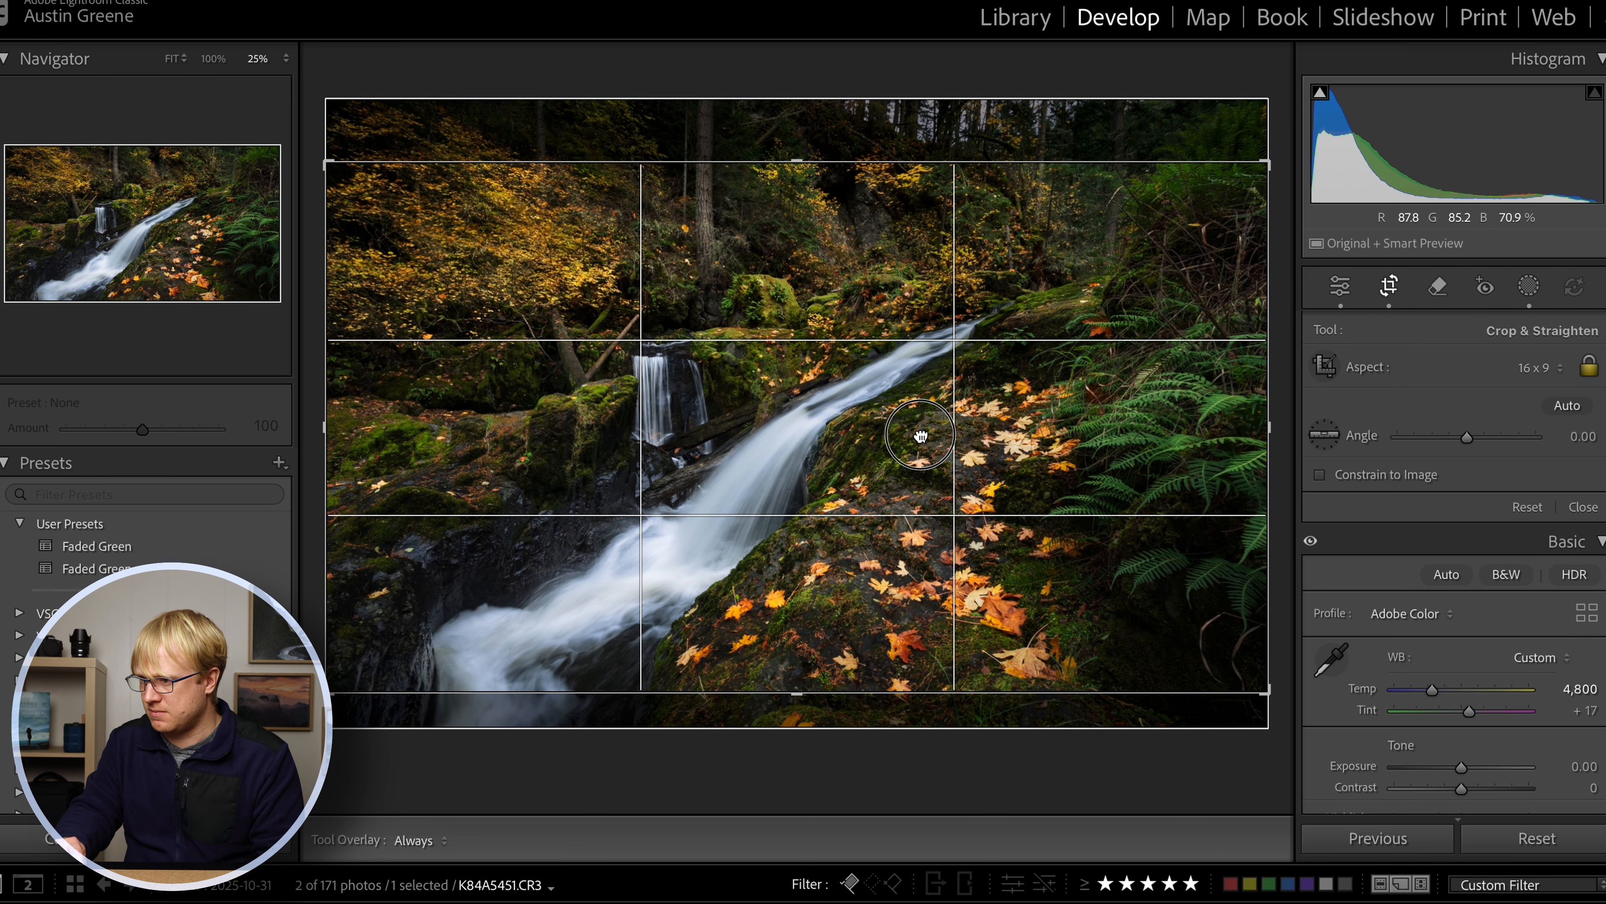
- Reposition the autumn waterfall photo within its 16 x 9 crop frame
{"action": "left_click_drag", "start_coordinate": [920, 435], "coordinate": [885, 451]}
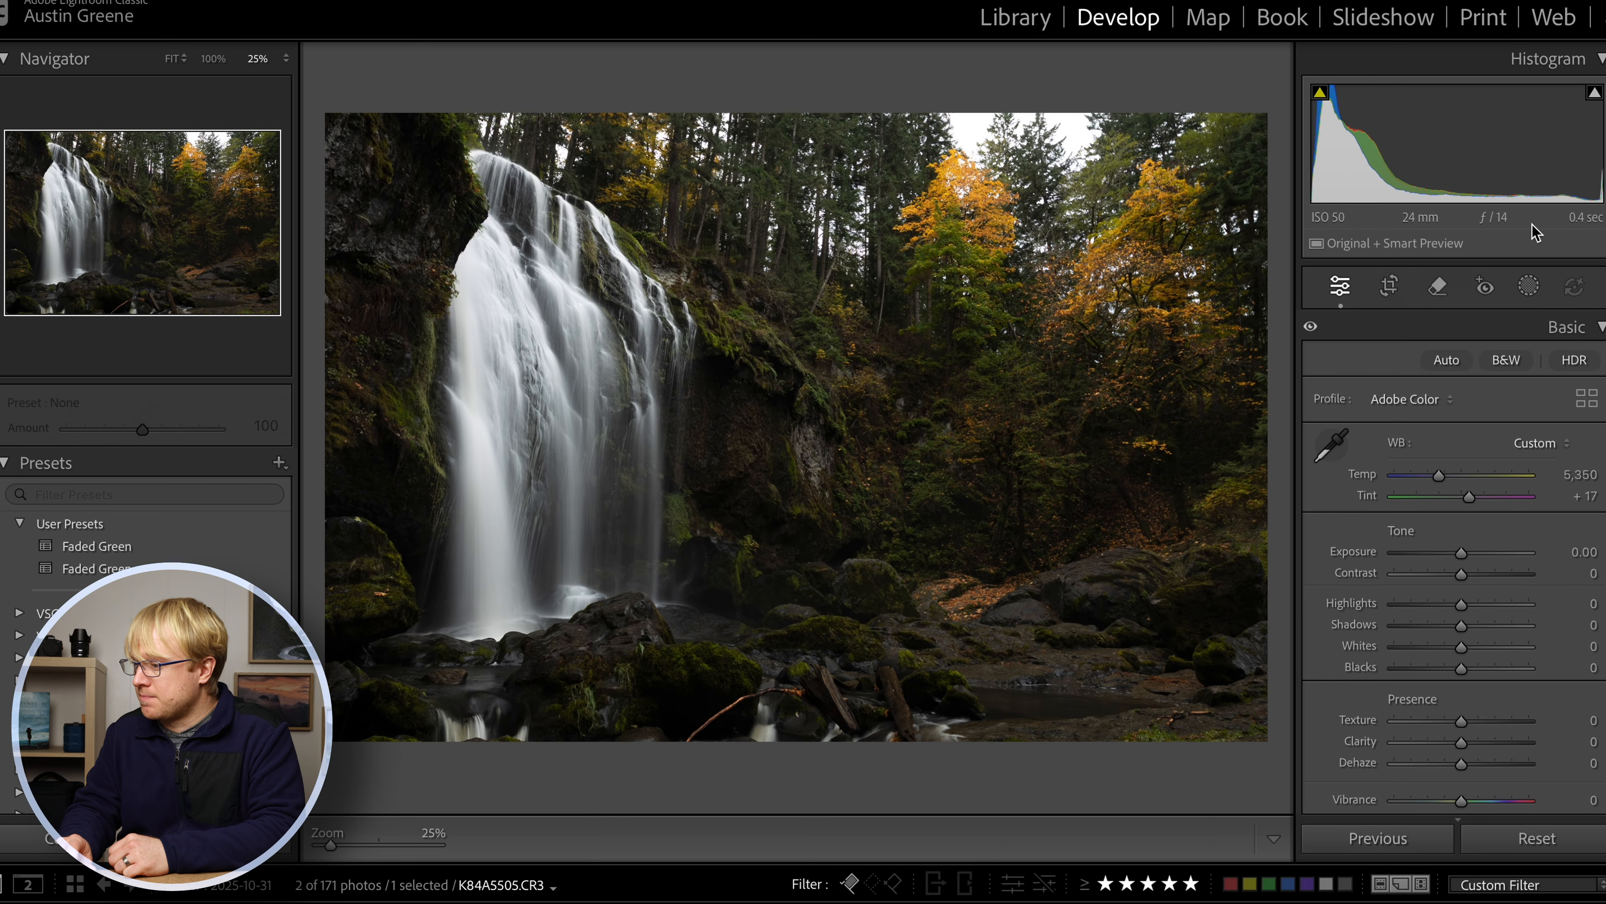
- Crop the tall waterfall photo slightly tighter in its original aspect ratio, trimming all edges, and reposition the image within the frame
{"action": "left_click", "coordinate": [1389, 286]}
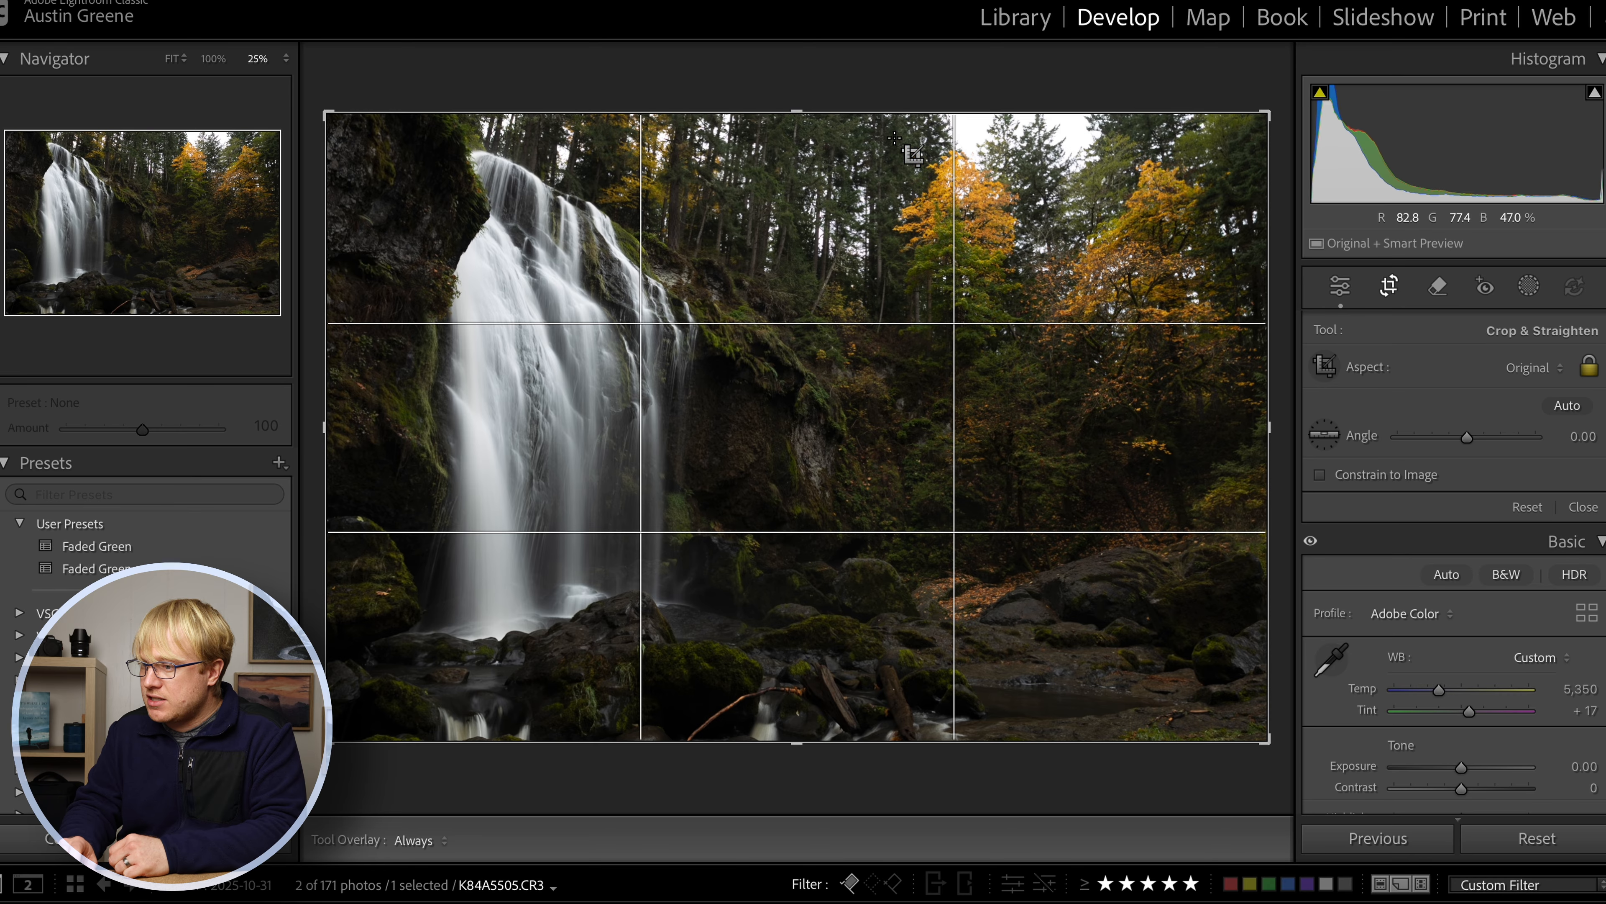
{"action": "left_click_drag", "start_coordinate": [805, 114], "coordinate": [806, 130]}
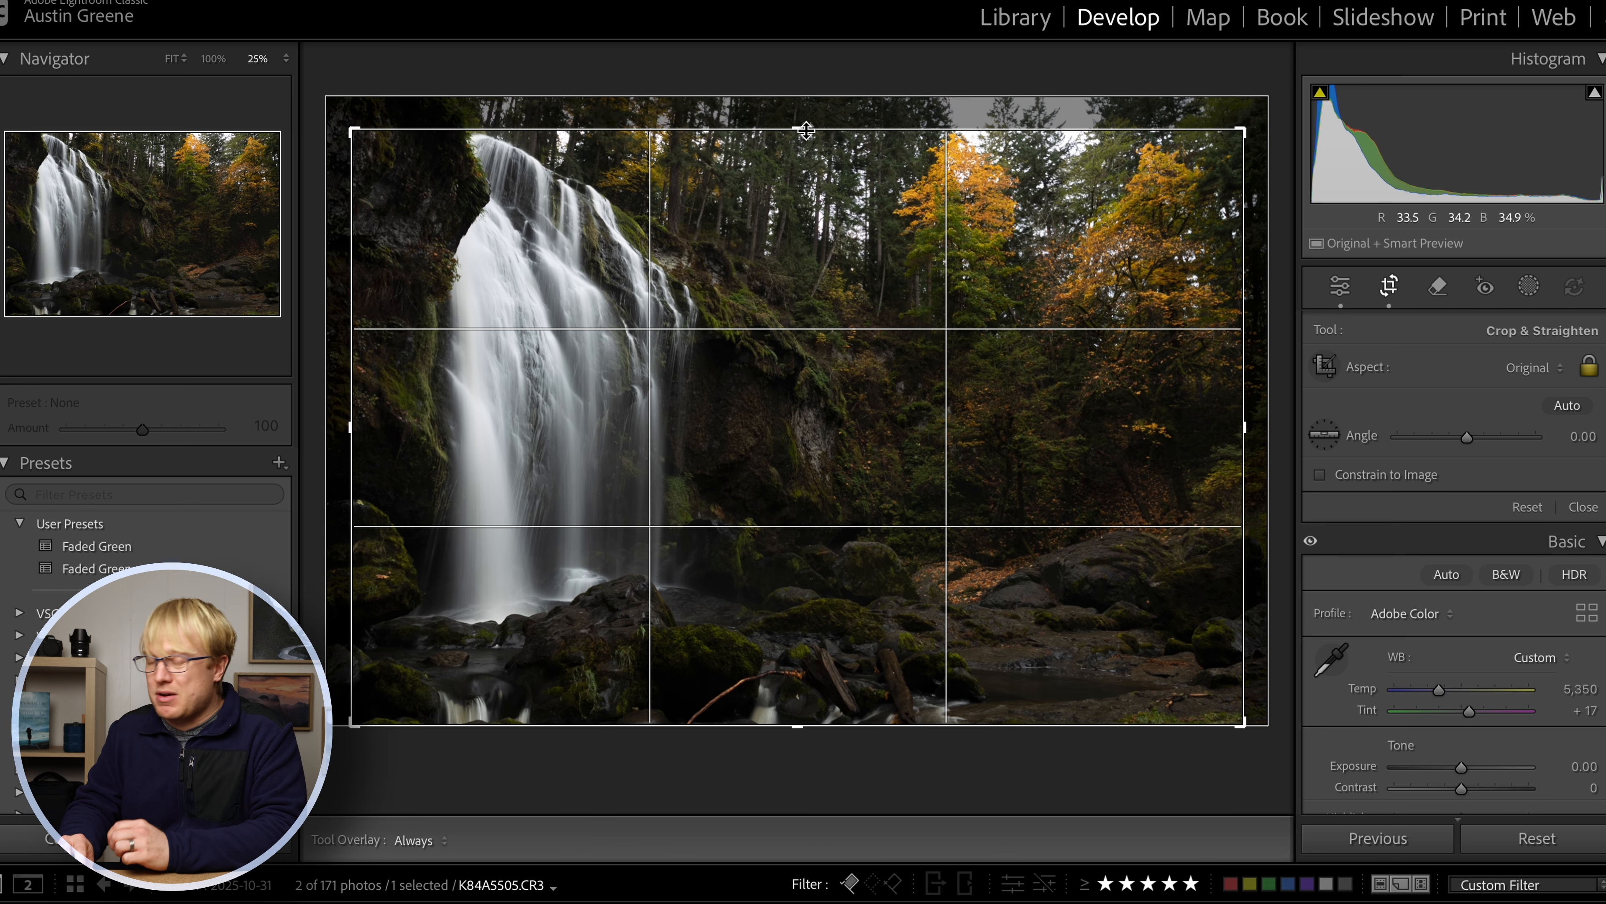
{"action": "left_click_drag", "start_coordinate": [796, 254], "coordinate": [798, 272]}
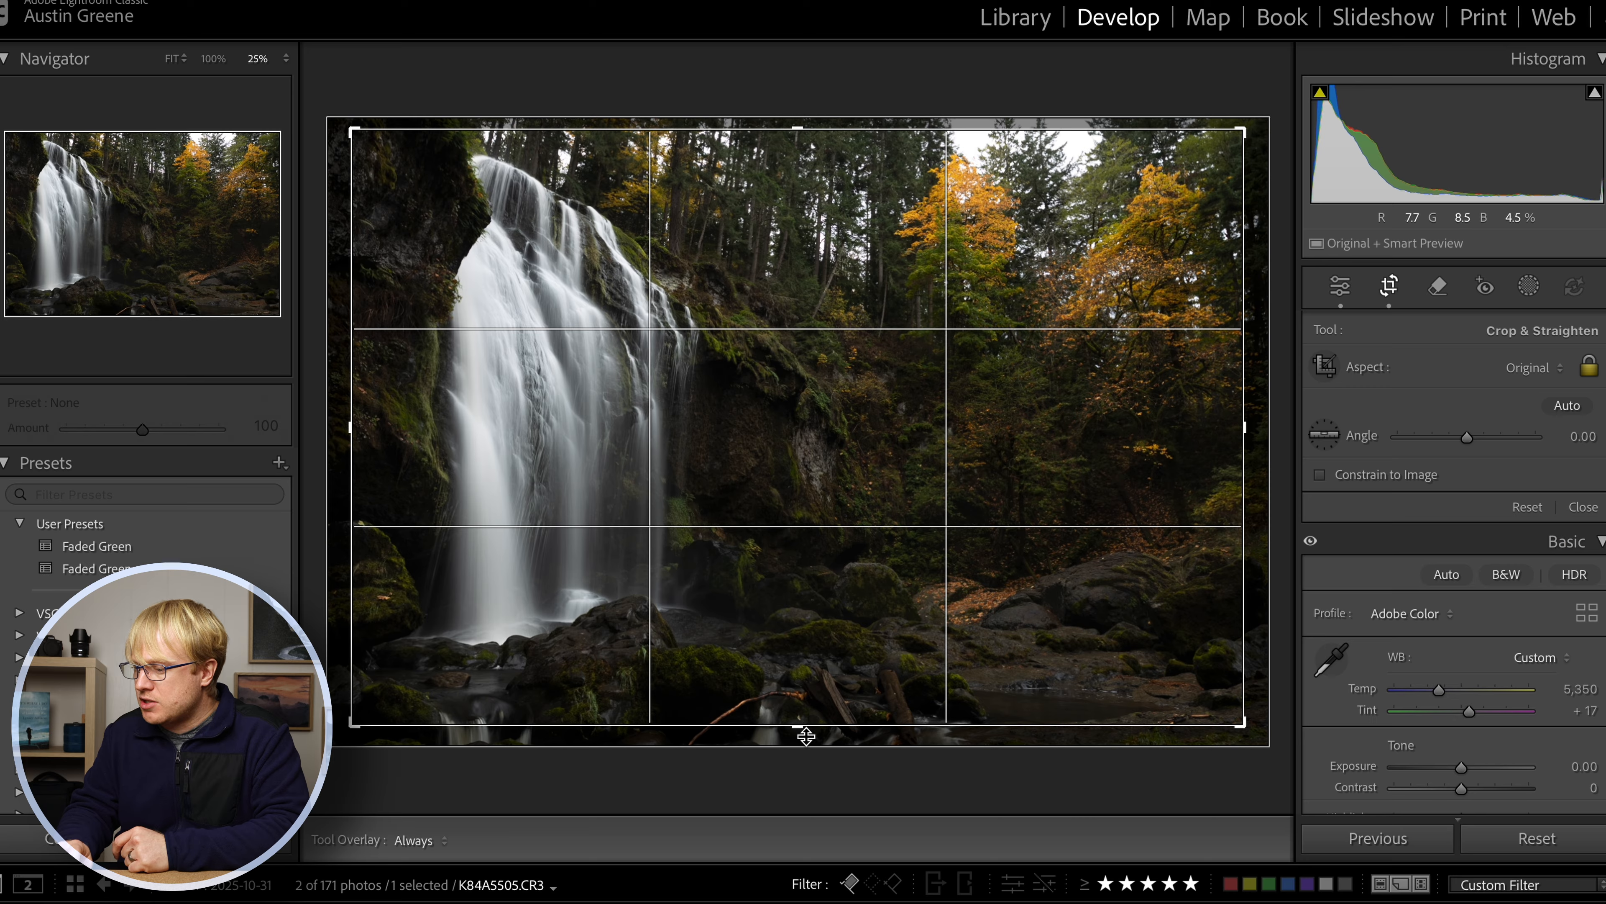
{"action": "left_click_drag", "start_coordinate": [796, 728], "coordinate": [803, 723]}
{"action": "left_click_drag", "start_coordinate": [807, 581], "coordinate": [804, 572]}
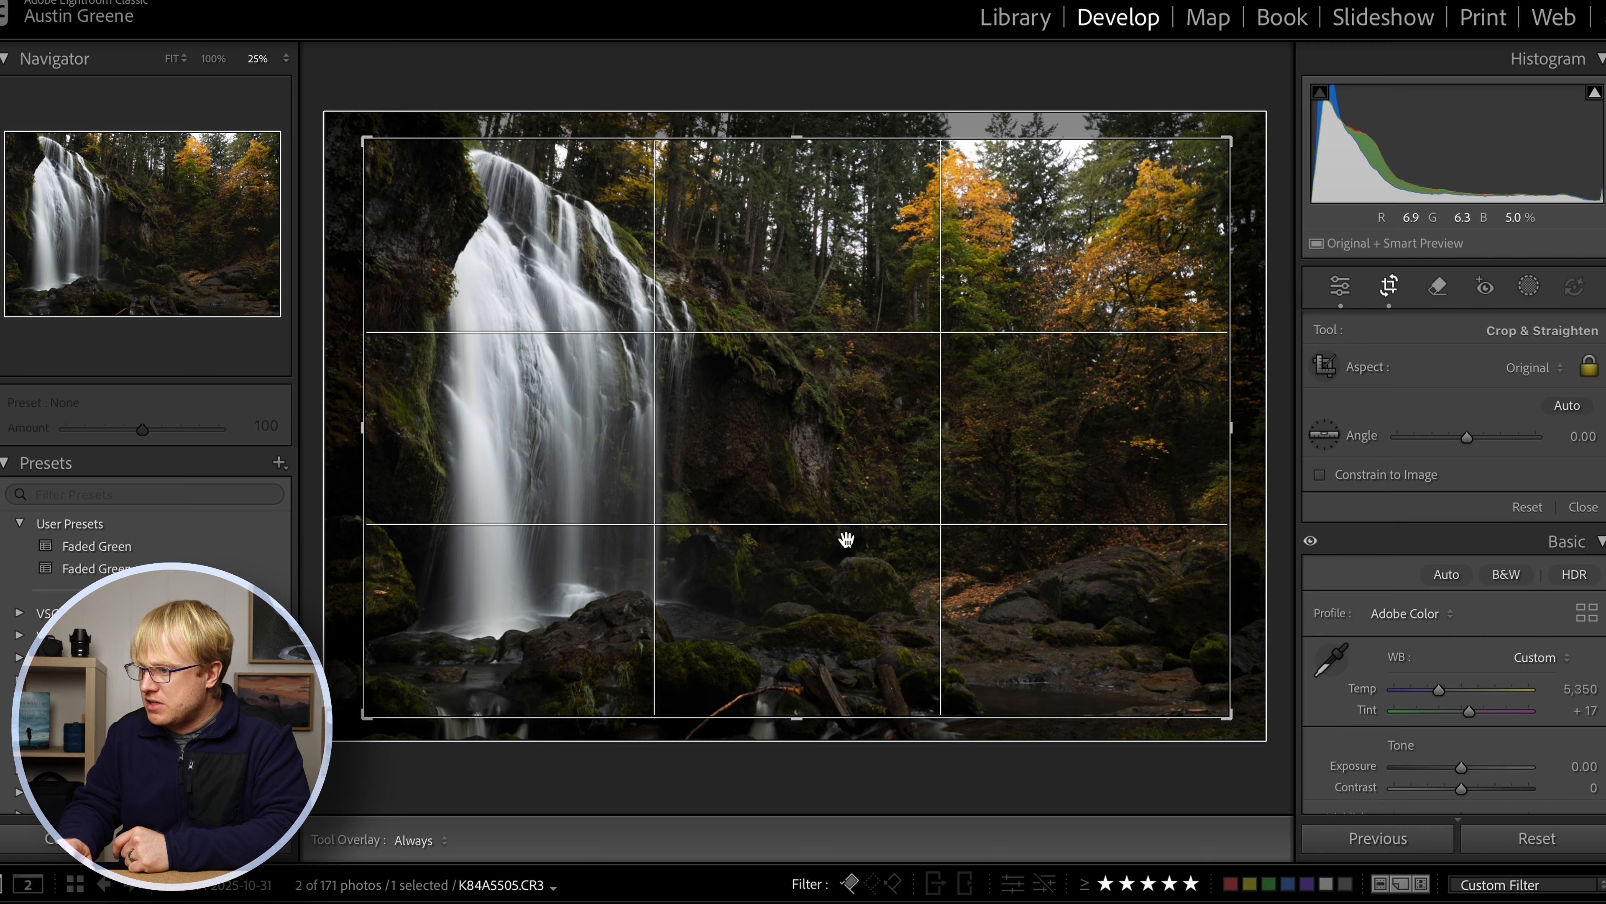
{"action": "left_click_drag", "start_coordinate": [918, 344], "coordinate": [918, 339]}
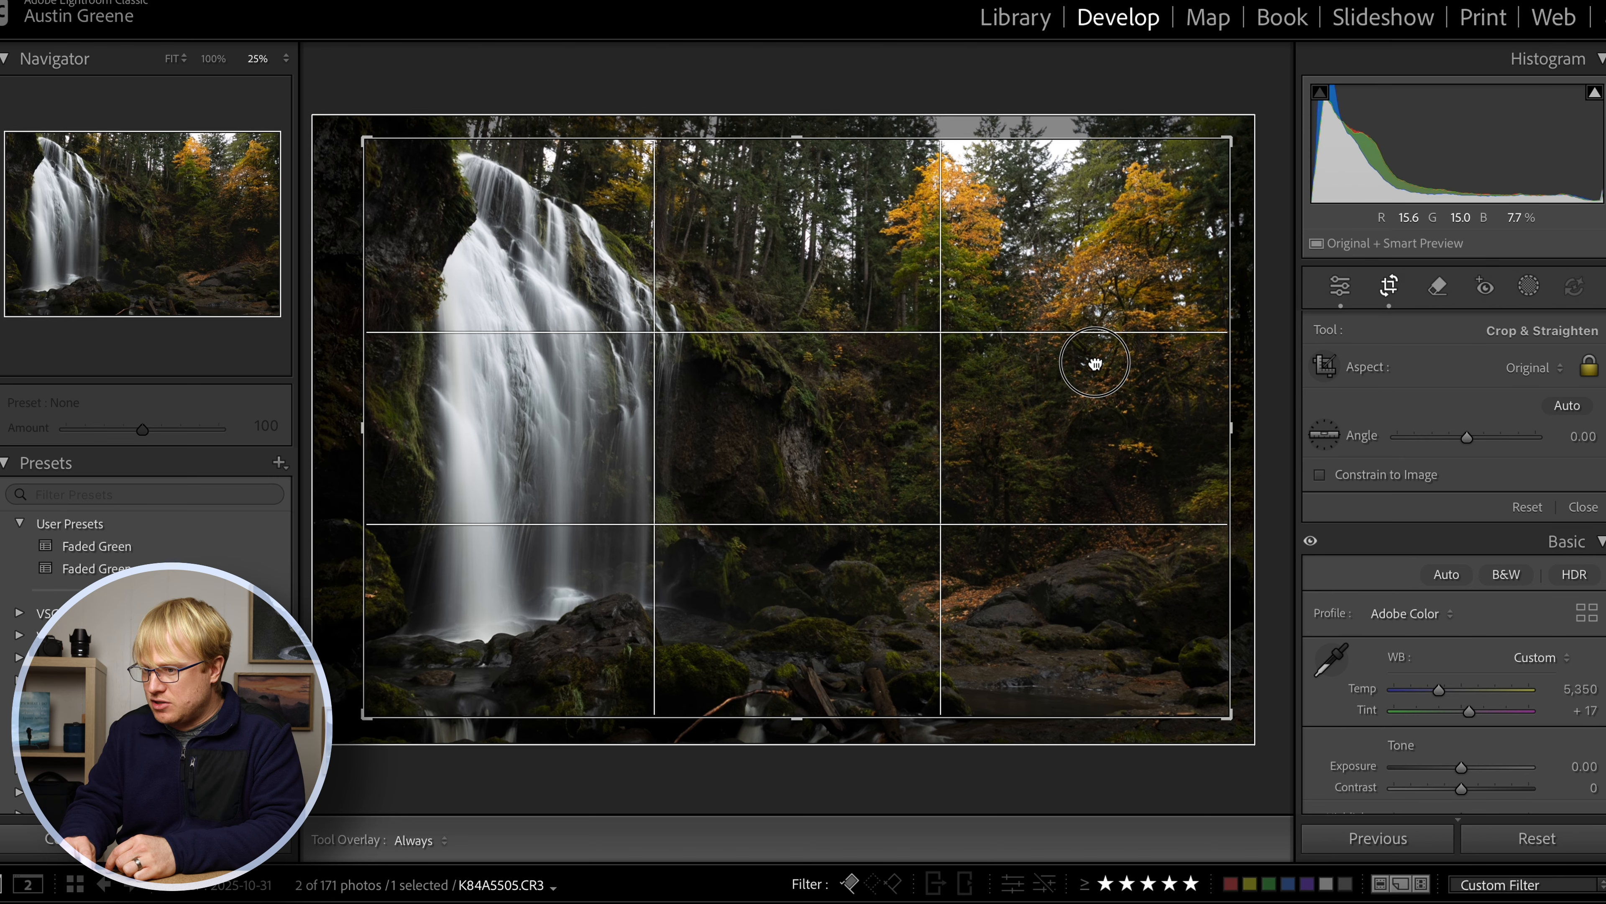
{"action": "left_click_drag", "start_coordinate": [1094, 363], "coordinate": [1099, 363]}
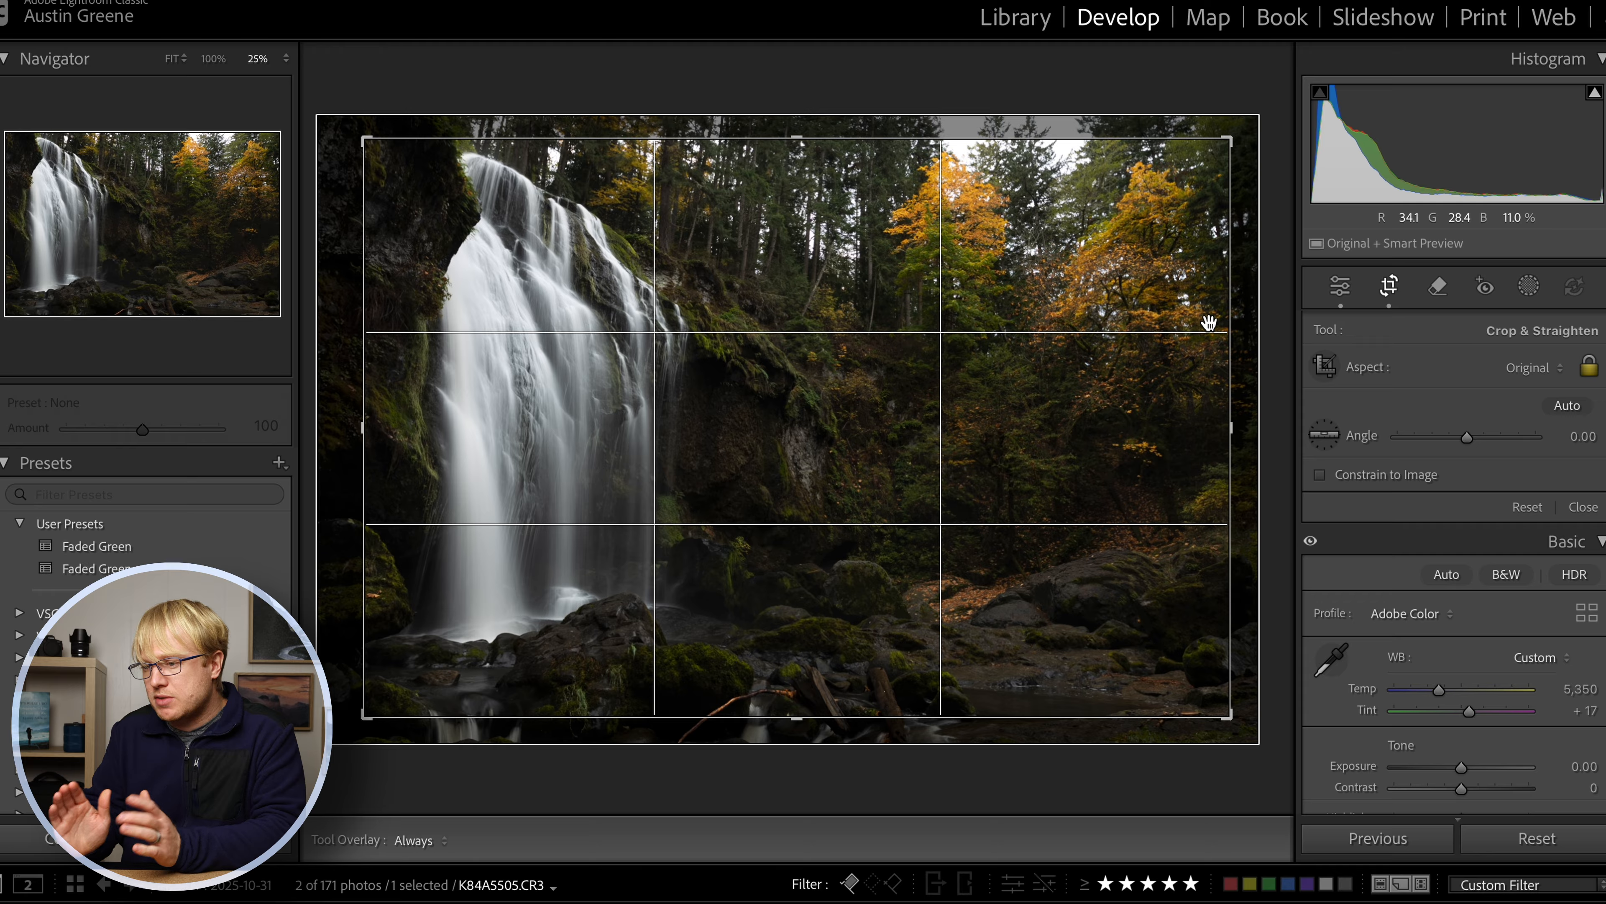
{"action": "left_click_drag", "start_coordinate": [1170, 360], "coordinate": [1166, 364]}
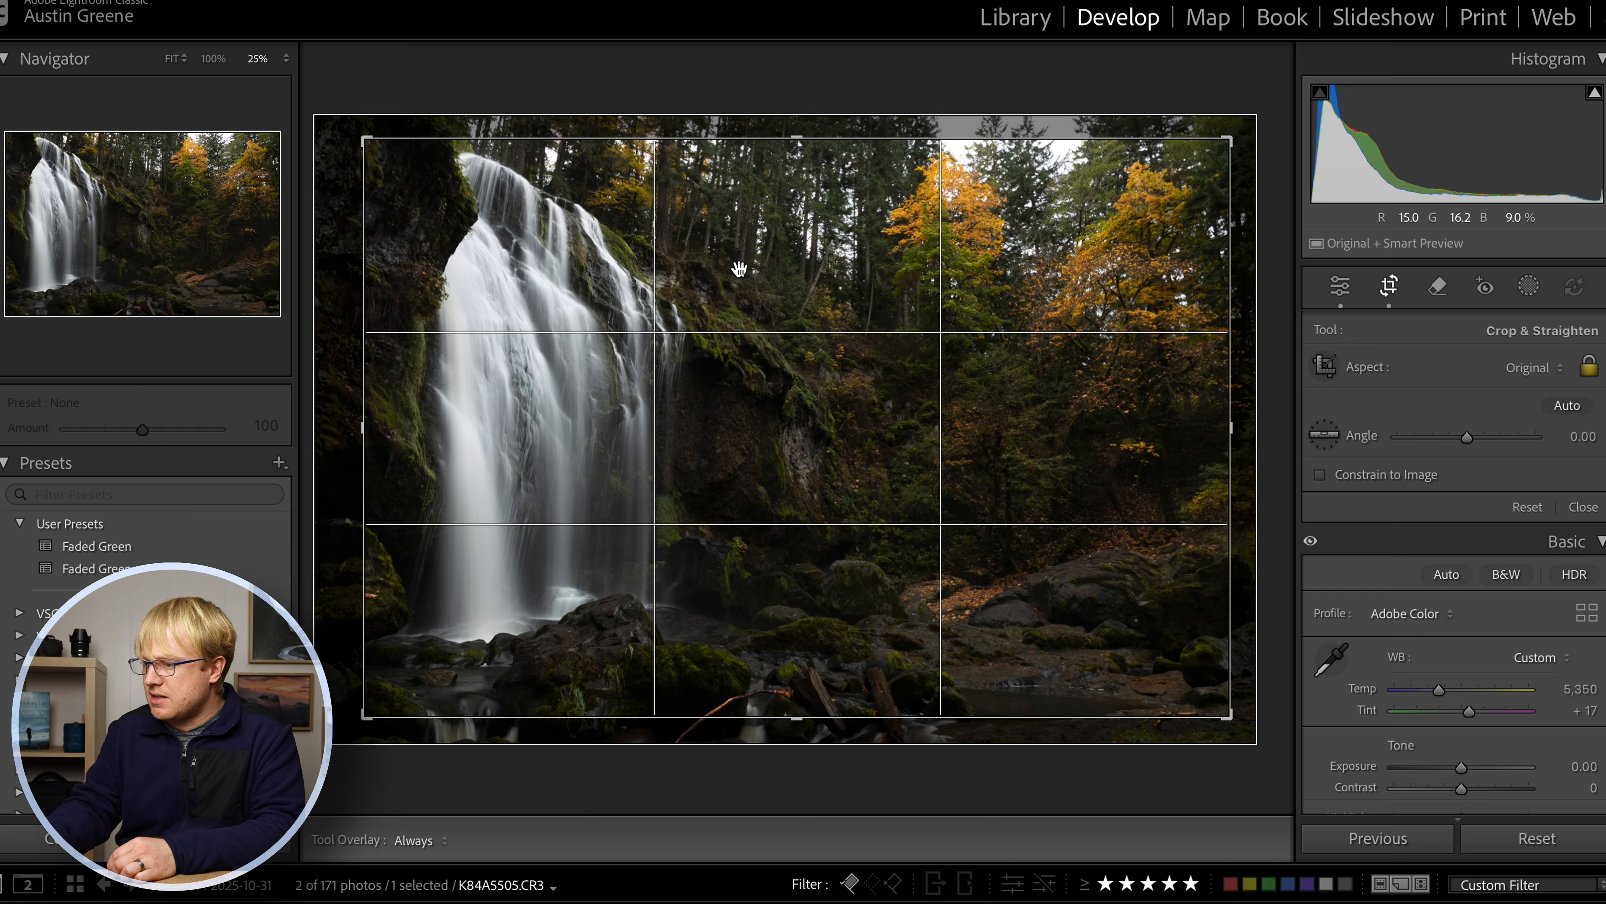
{"action": "key", "text": "Return"}
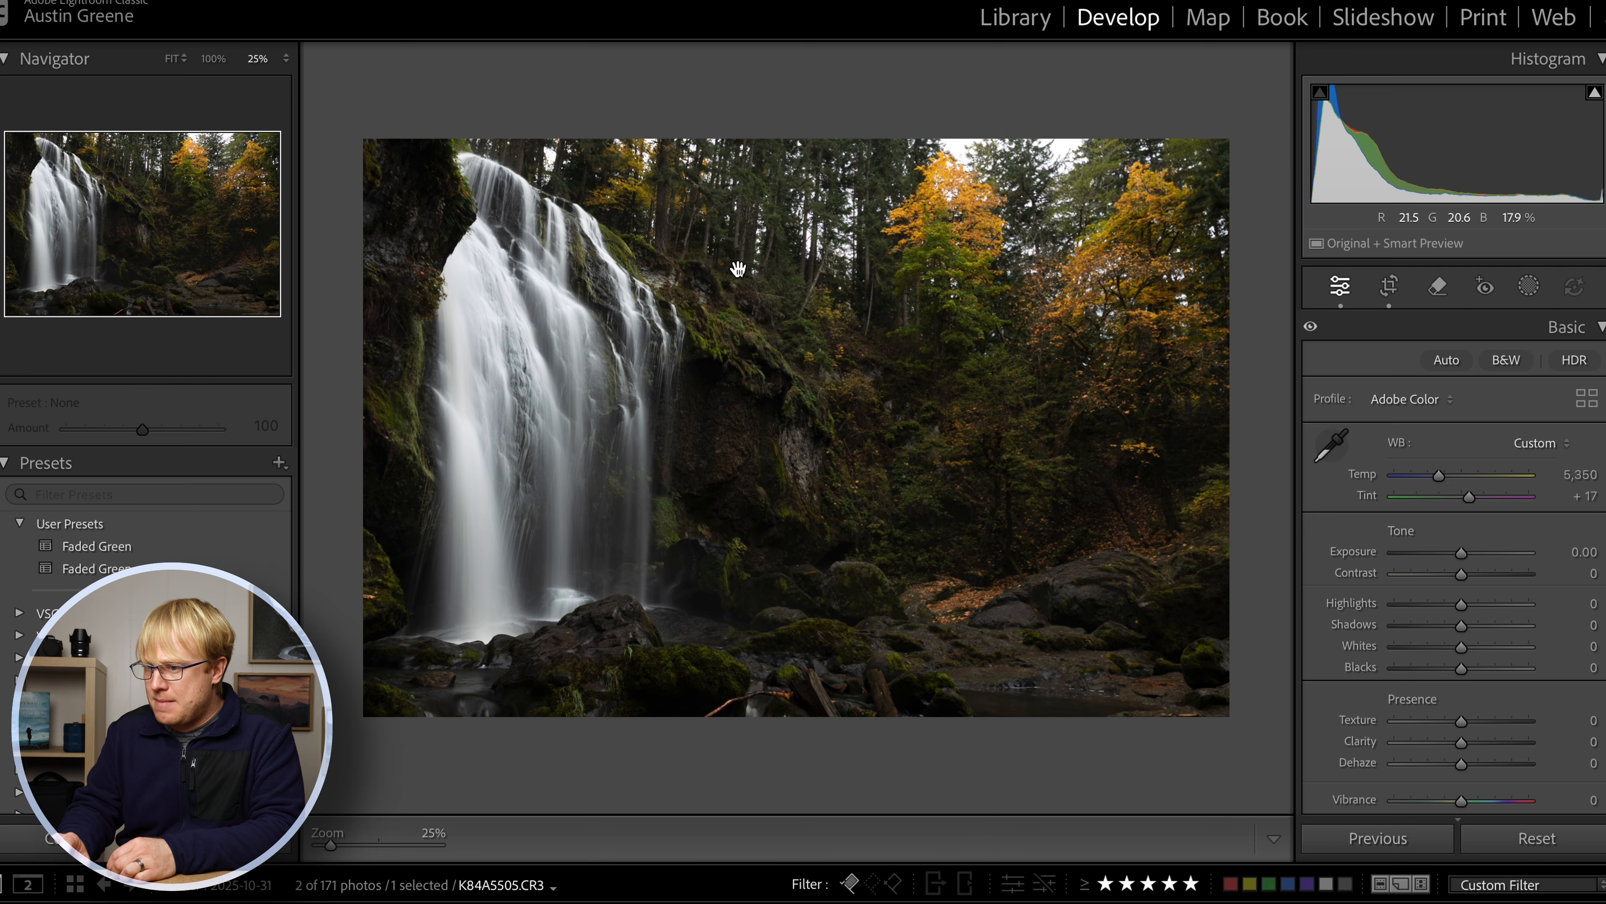
- Refine the crop to keep a little more forest above the waterfall and less foreground, and warm the white balance Temp slightly
{"action": "left_click", "coordinate": [1390, 288]}
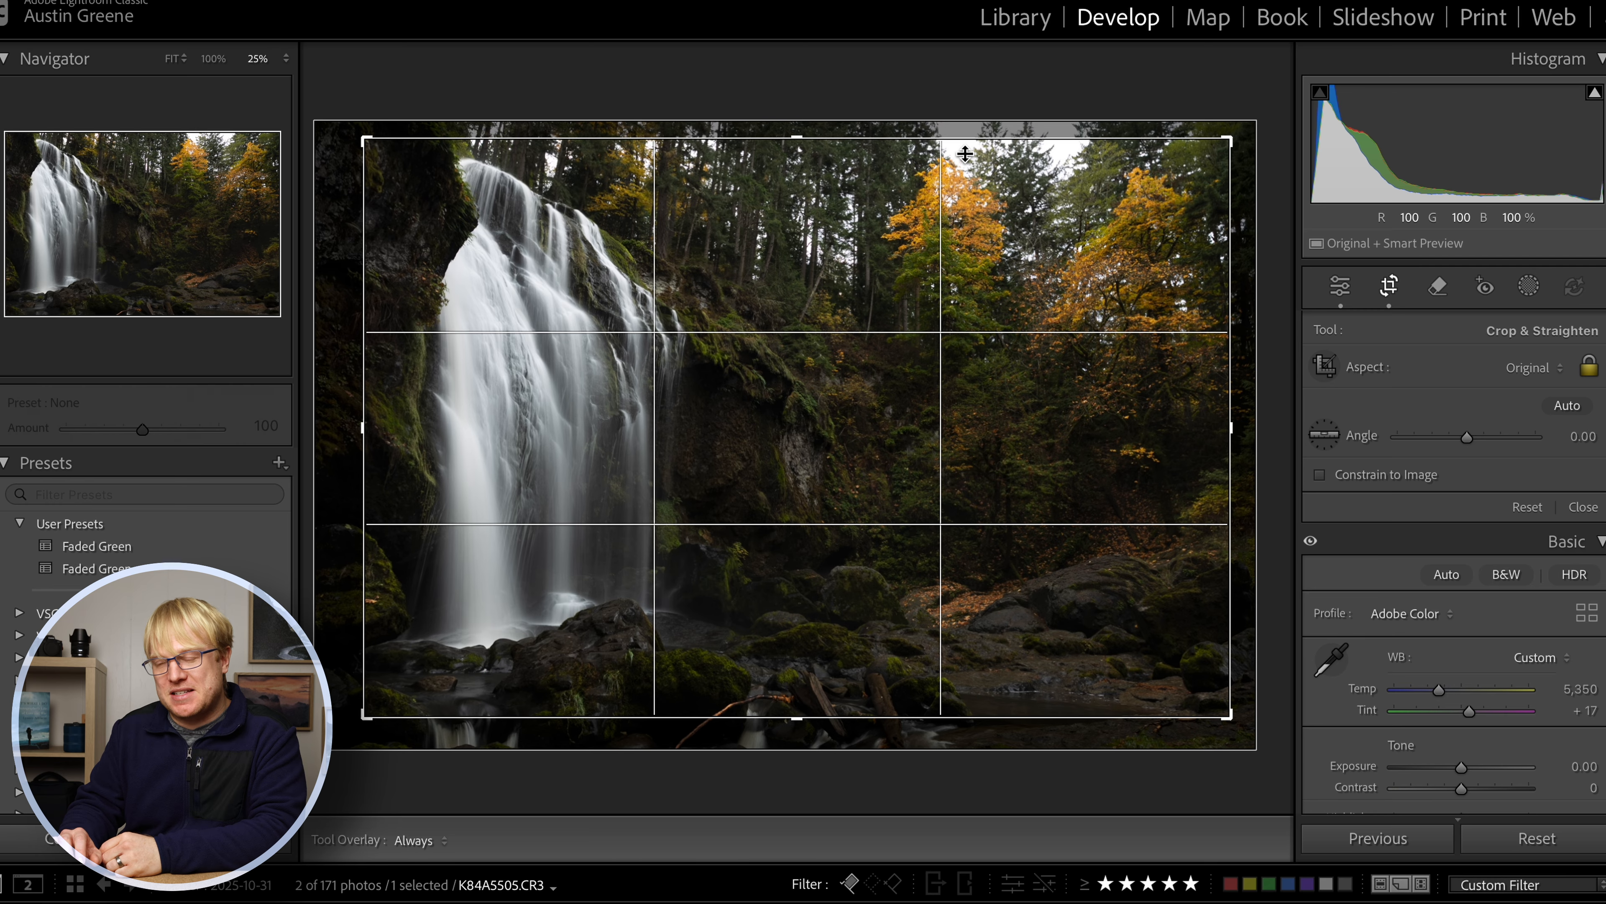
{"action": "left_click_drag", "start_coordinate": [864, 309], "coordinate": [862, 284]}
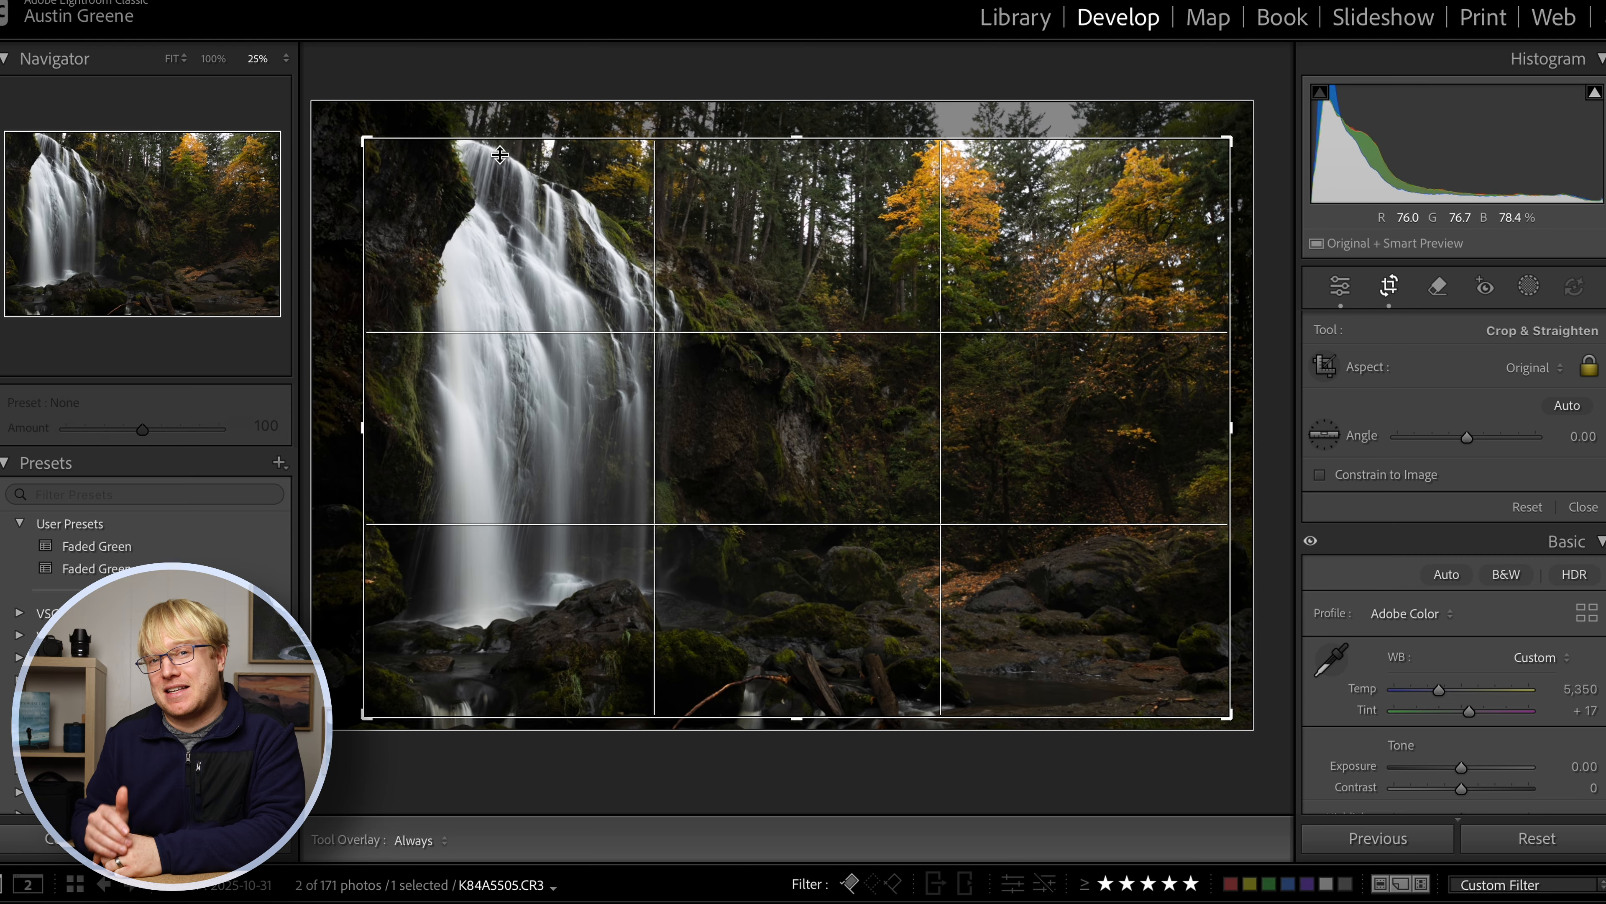
{"action": "left_click_drag", "start_coordinate": [525, 192], "coordinate": [529, 210]}
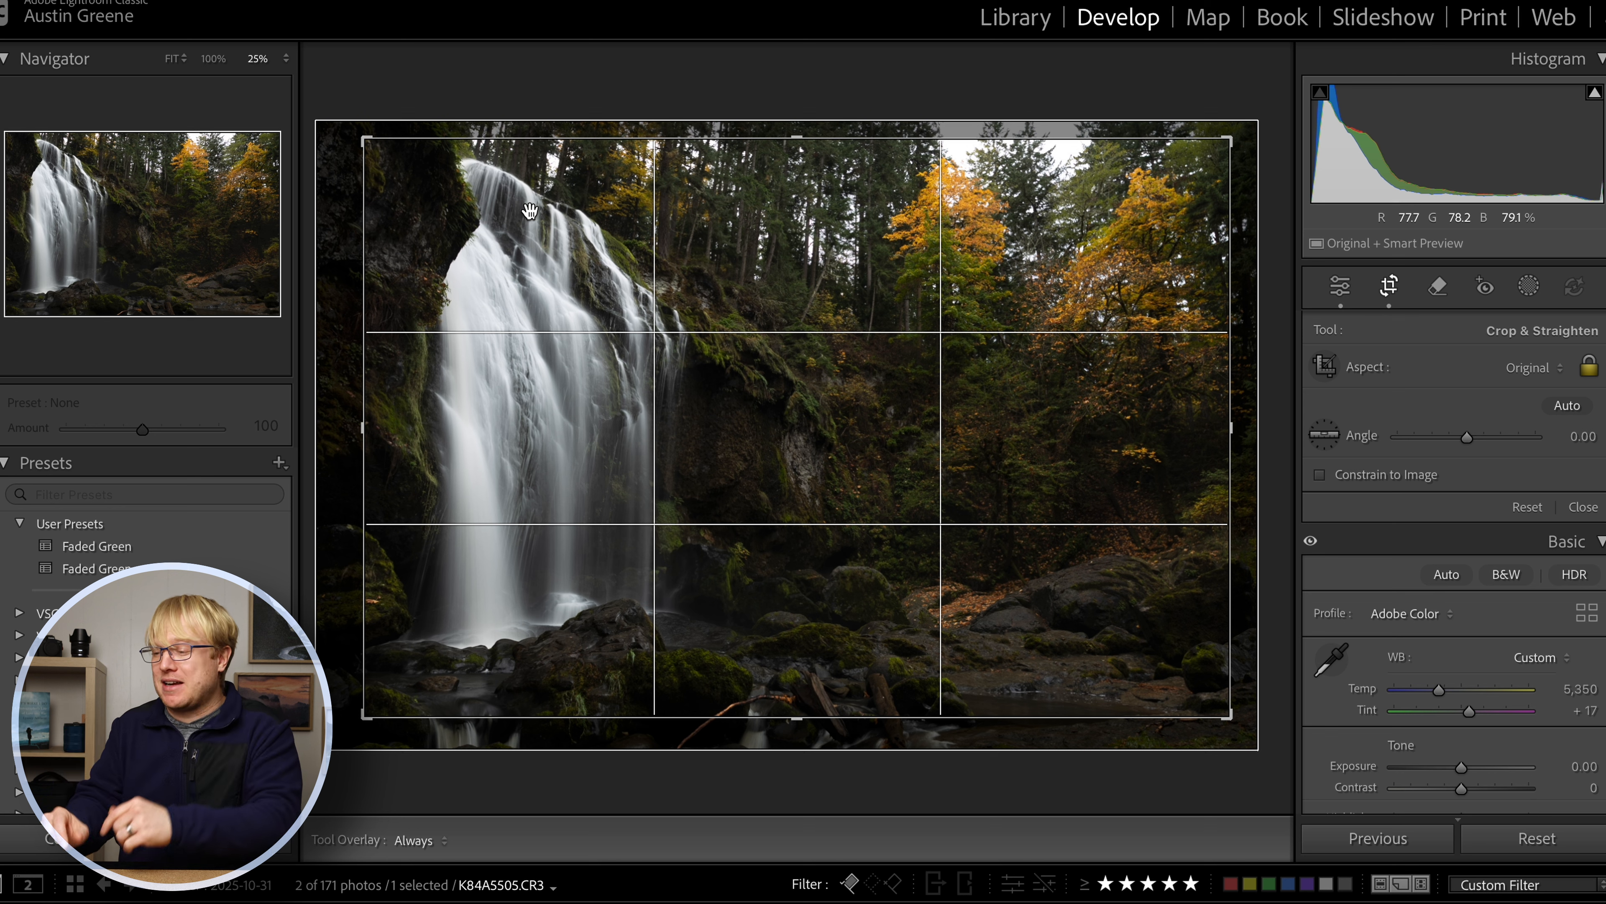
{"action": "left_click_drag", "start_coordinate": [680, 306], "coordinate": [679, 307]}
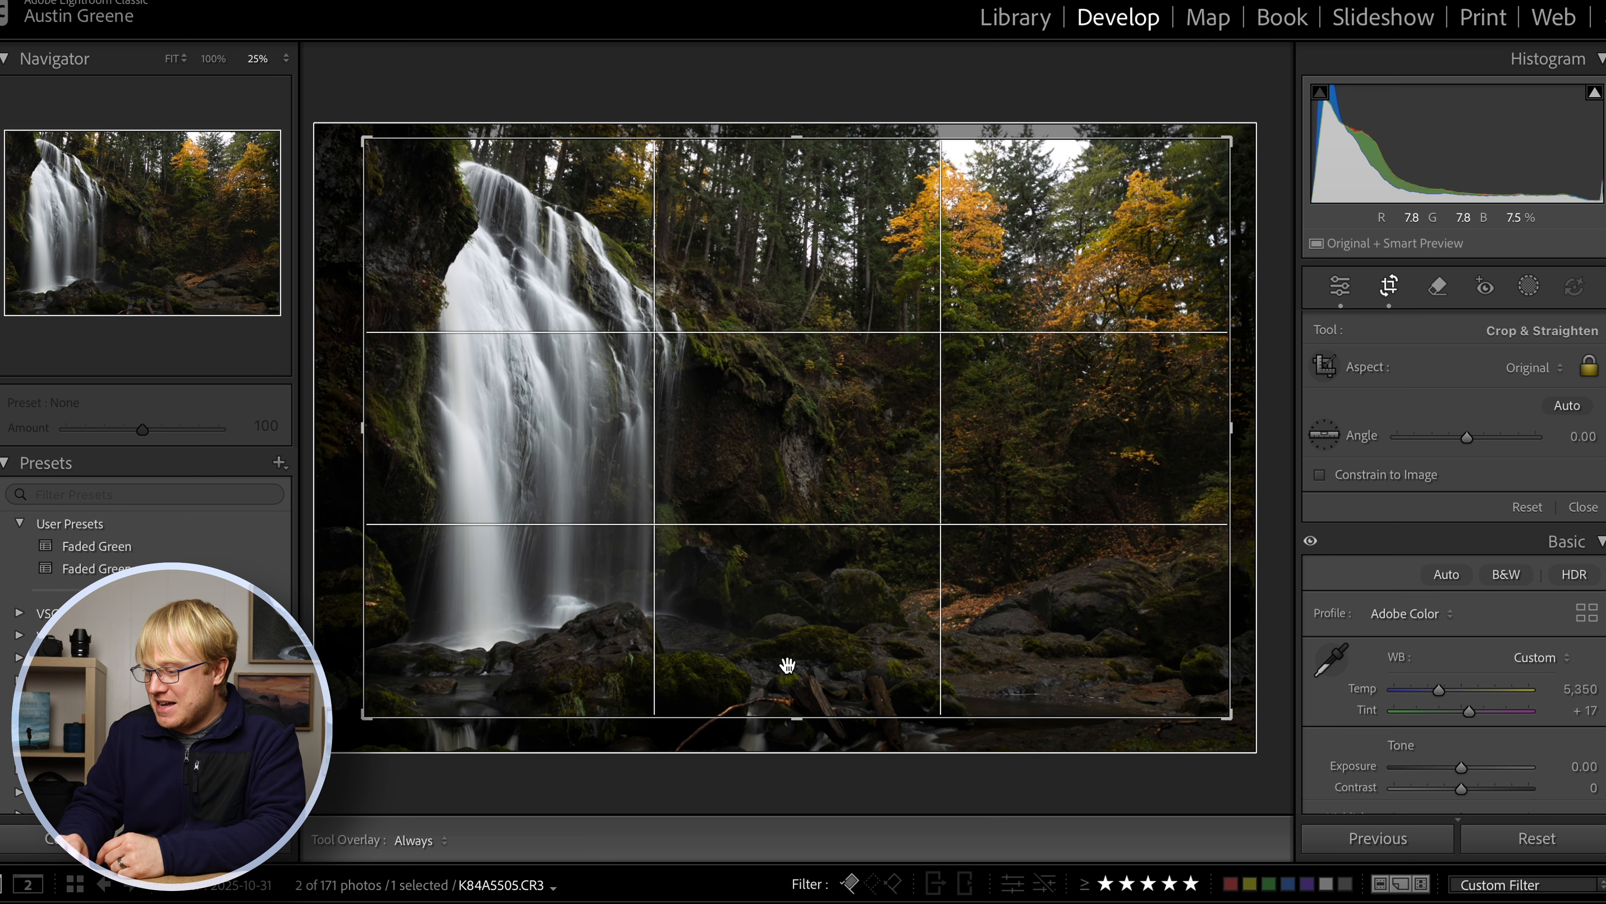
{"action": "left_click_drag", "start_coordinate": [810, 722], "coordinate": [810, 736]}
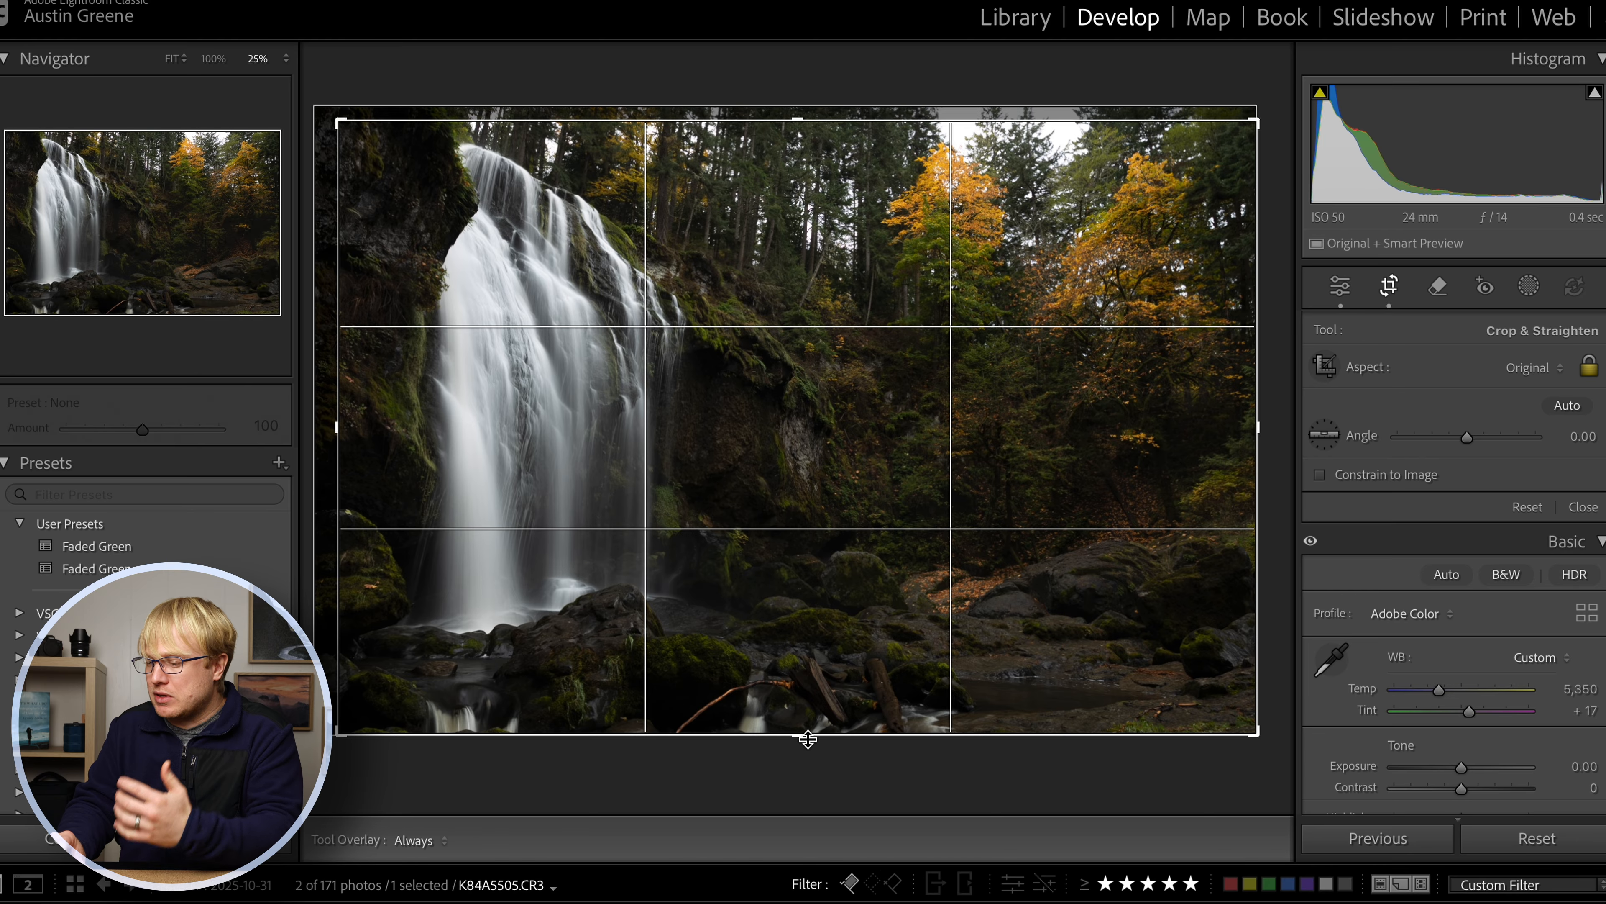
{"action": "mouse_move", "coordinate": [801, 739]}
{"action": "left_mouse_down"}
{"action": "mouse_move", "coordinate": [794, 721]}
{"action": "mouse_move", "coordinate": [796, 750]}
{"action": "left_mouse_up"}
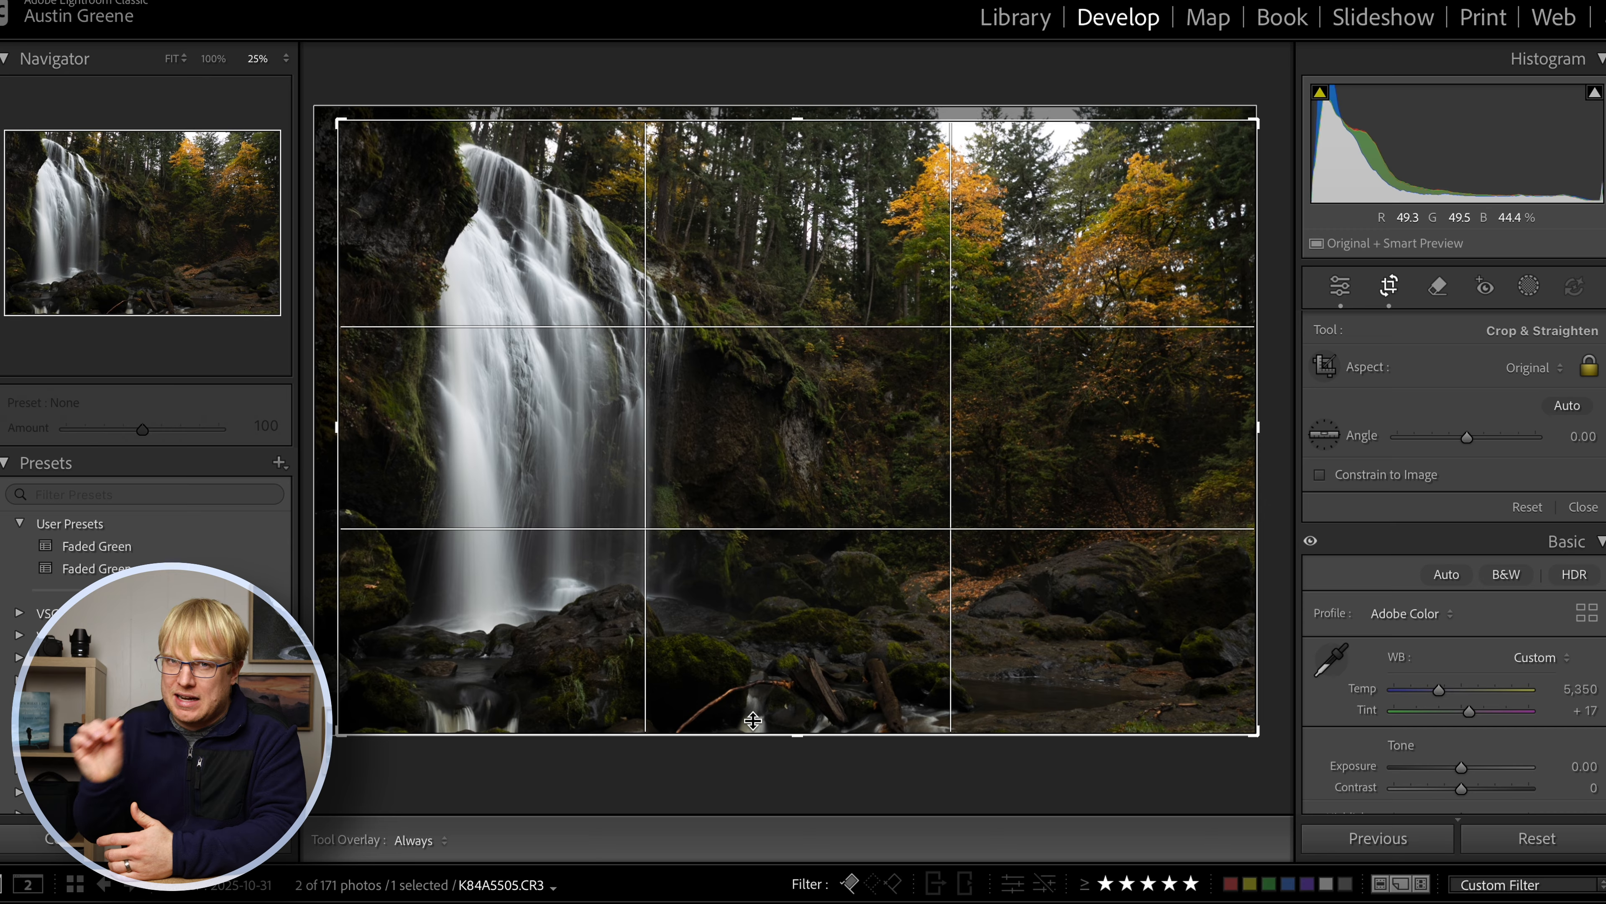
{"action": "left_click_drag", "start_coordinate": [797, 734], "coordinate": [795, 721]}
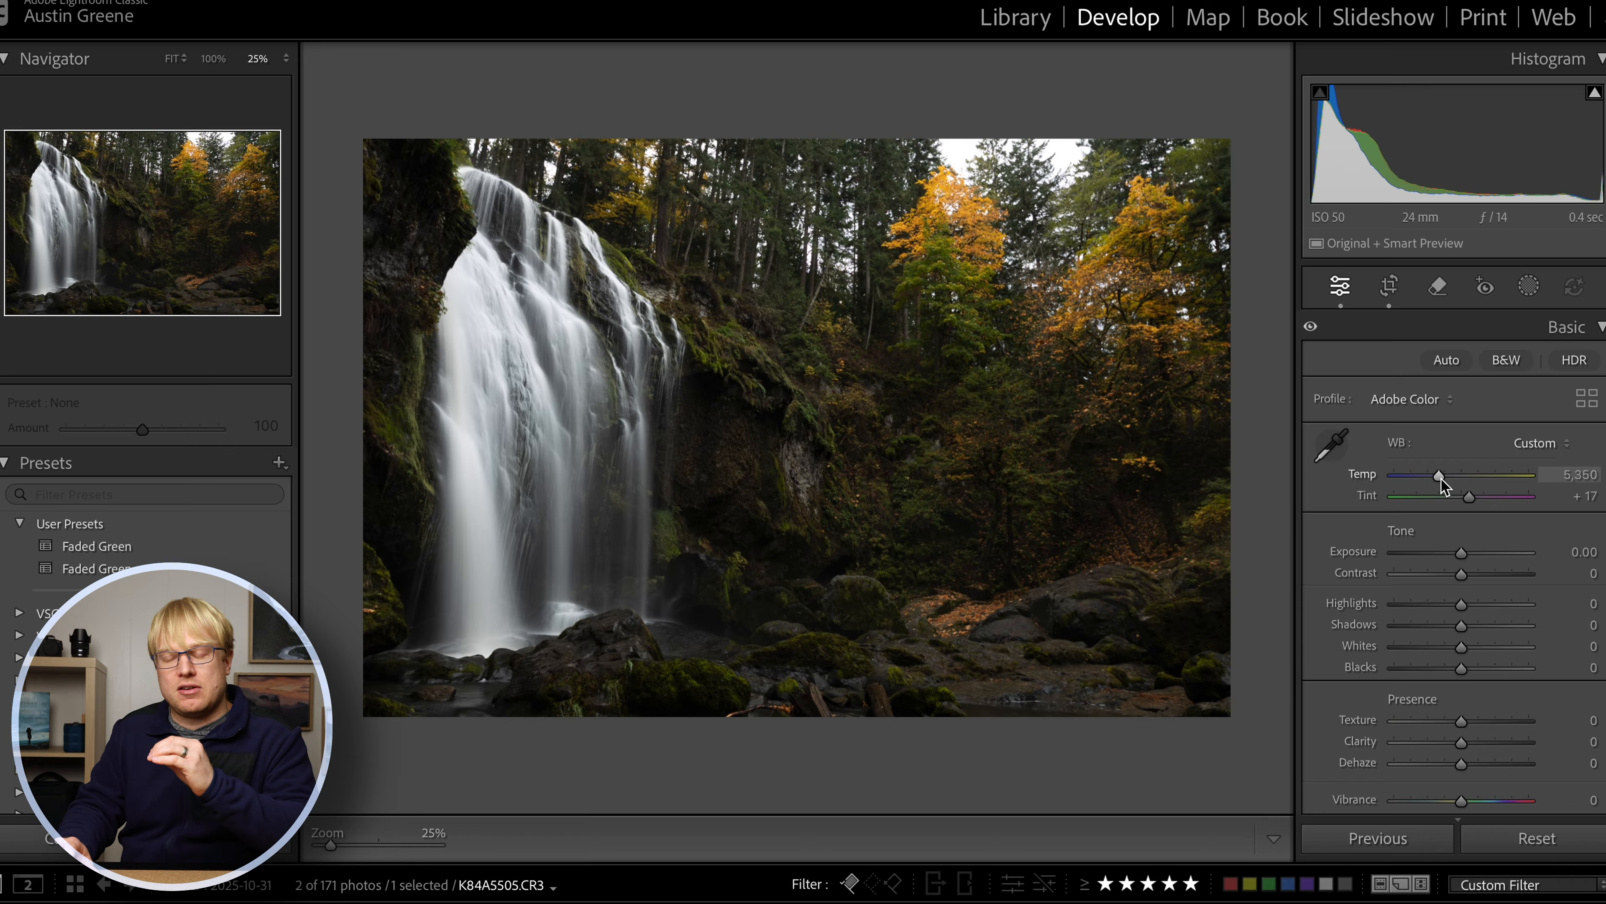
{"action": "left_click_drag", "start_coordinate": [1441, 478], "coordinate": [1447, 477]}
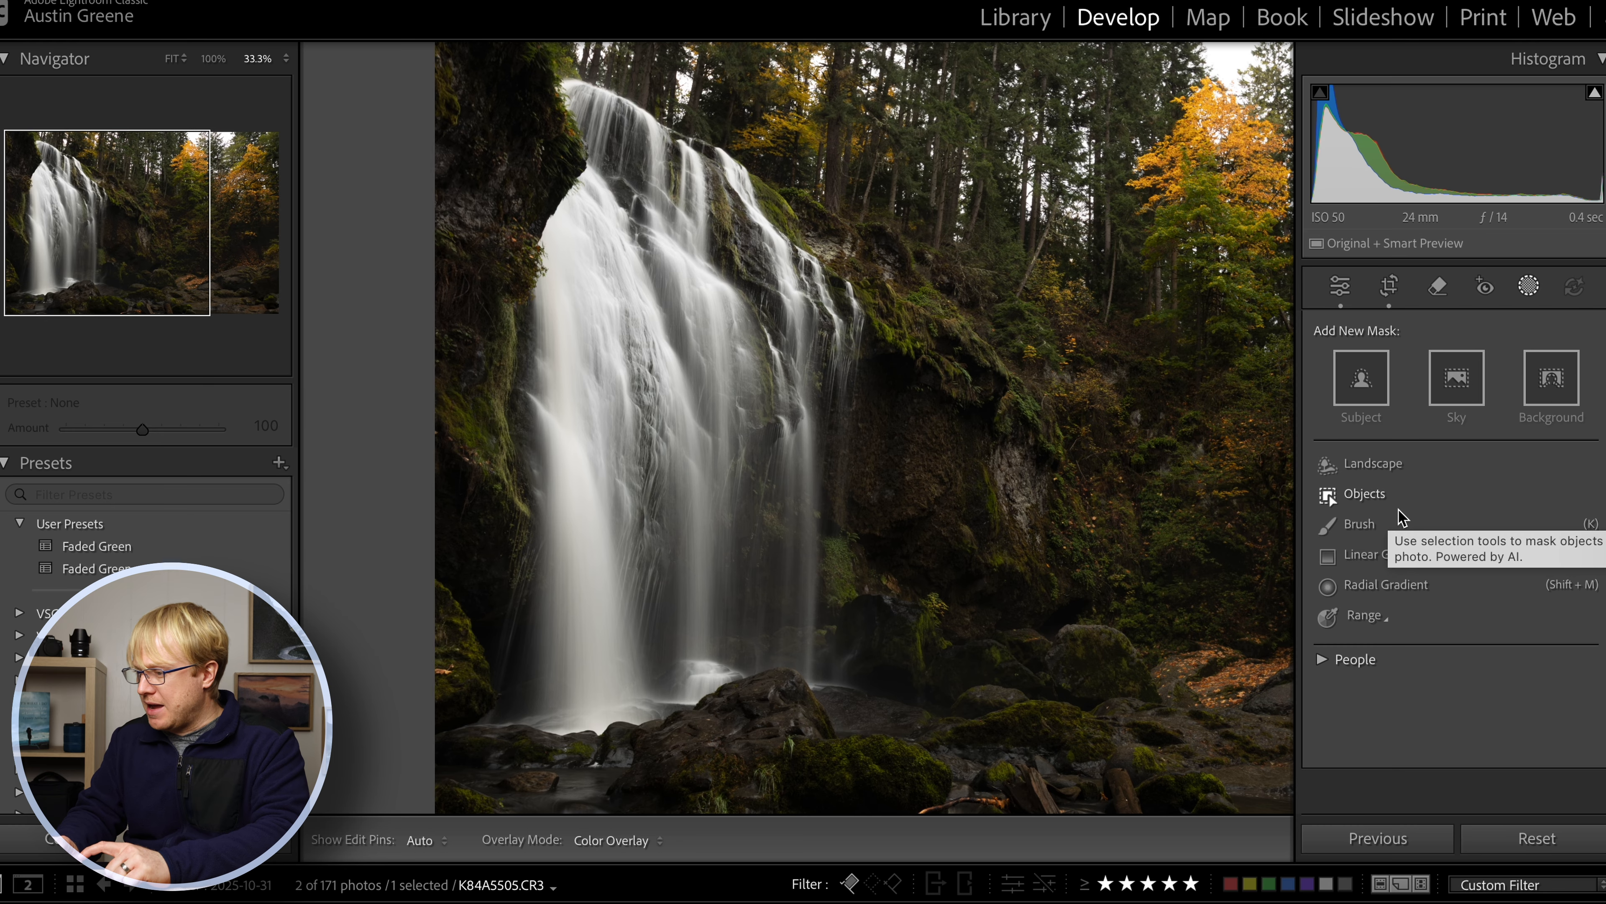
- Paint a new brush mask over the whole waterfall with Size 18, Feather, Flow and Density at 100 and Auto Mask off
{"action": "left_click", "coordinate": [1367, 533]}
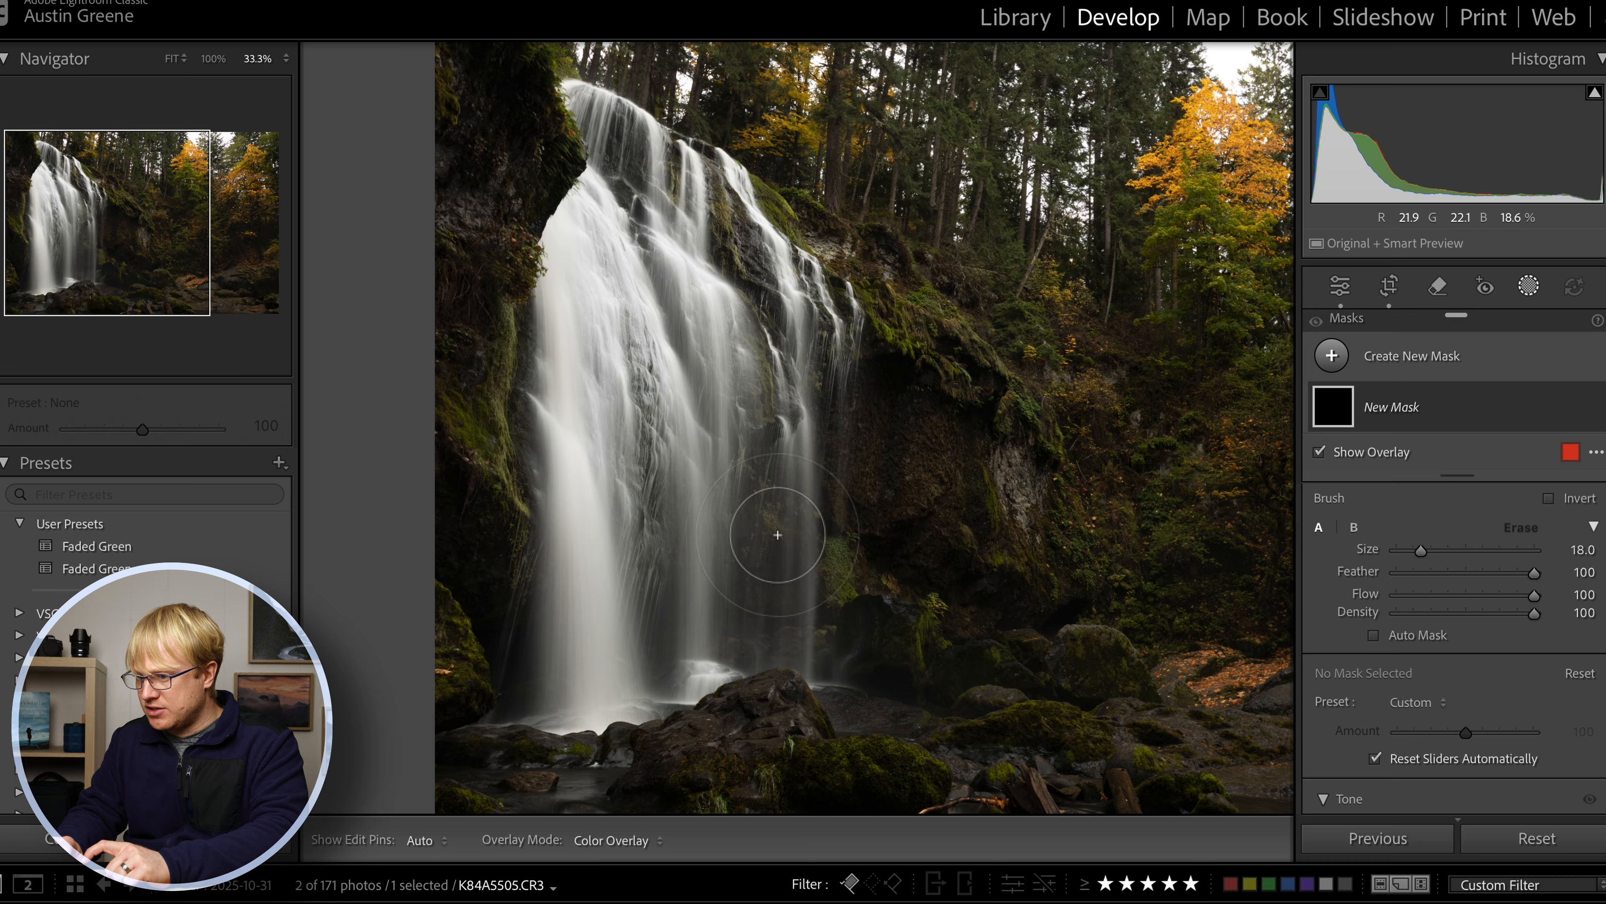
{"action": "mouse_move", "coordinate": [663, 512]}
{"action": "left_mouse_down"}
{"action": "mouse_move", "coordinate": [597, 237]}
{"action": "mouse_move", "coordinate": [612, 187]}
{"action": "mouse_move", "coordinate": [644, 187]}
{"action": "mouse_move", "coordinate": [595, 100]}
{"action": "mouse_move", "coordinate": [646, 162]}
{"action": "mouse_move", "coordinate": [737, 217]}
{"action": "mouse_move", "coordinate": [783, 337]}
{"action": "mouse_move", "coordinate": [810, 342]}
{"action": "mouse_move", "coordinate": [722, 374]}
{"action": "mouse_move", "coordinate": [781, 461]}
{"action": "mouse_move", "coordinate": [798, 627]}
{"action": "mouse_move", "coordinate": [708, 633]}
{"action": "mouse_move", "coordinate": [654, 674]}
{"action": "mouse_move", "coordinate": [703, 414]}
{"action": "mouse_move", "coordinate": [652, 484]}
{"action": "mouse_move", "coordinate": [582, 684]}
{"action": "mouse_move", "coordinate": [634, 689]}
{"action": "mouse_move", "coordinate": [557, 670]}
{"action": "mouse_move", "coordinate": [581, 485]}
{"action": "mouse_move", "coordinate": [560, 415]}
{"action": "left_mouse_up"}
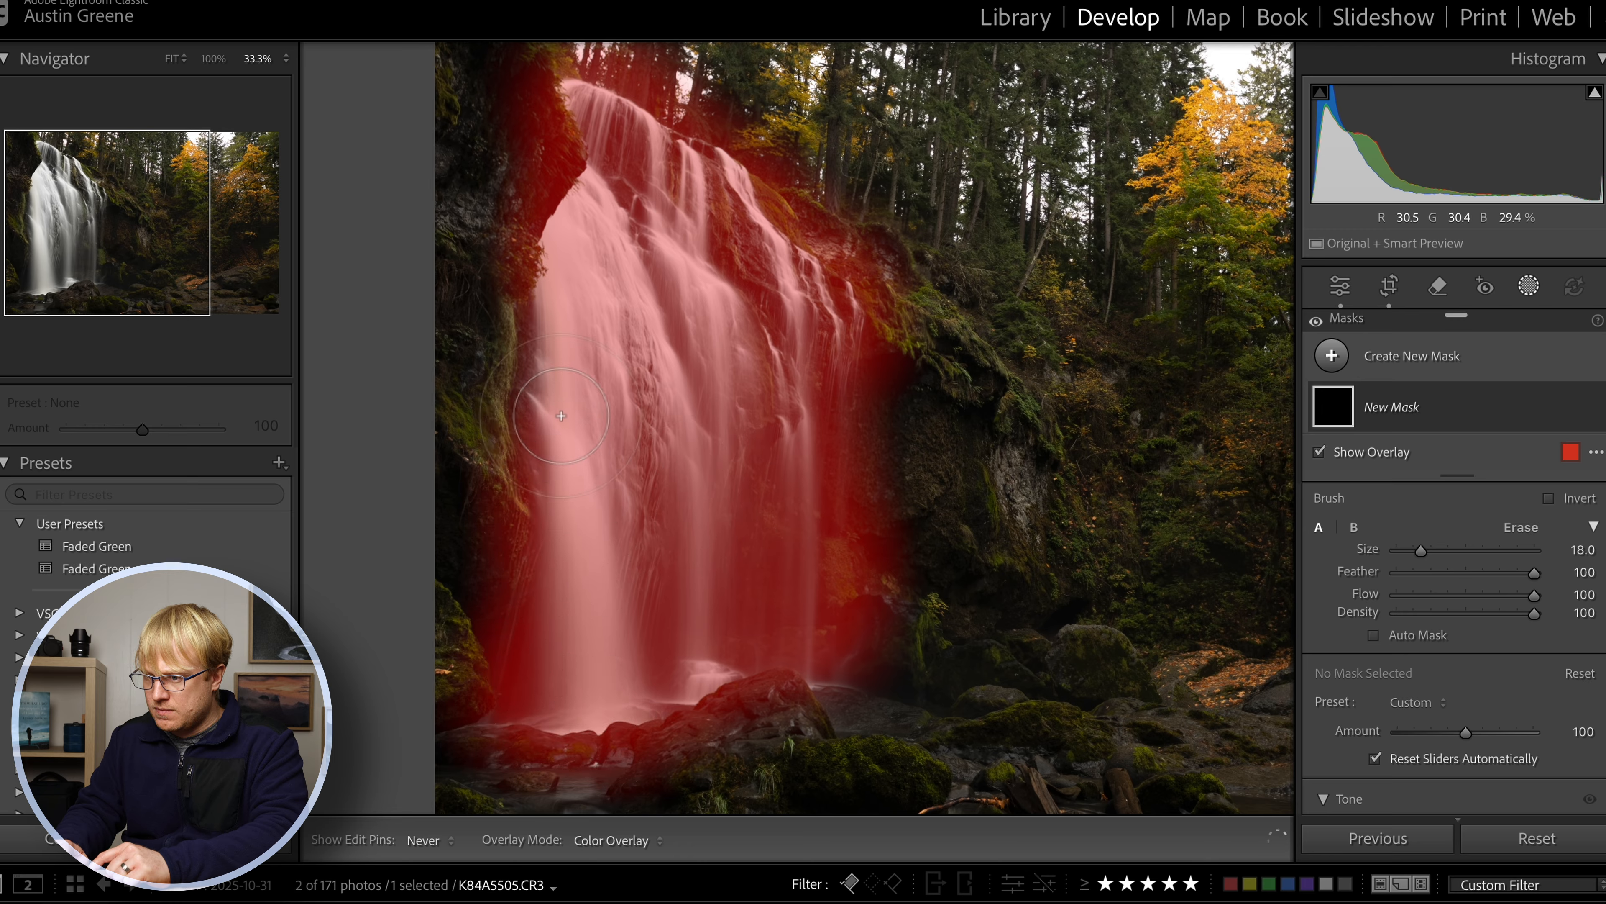
{"action": "left_click_drag", "start_coordinate": [676, 315], "coordinate": [675, 316]}
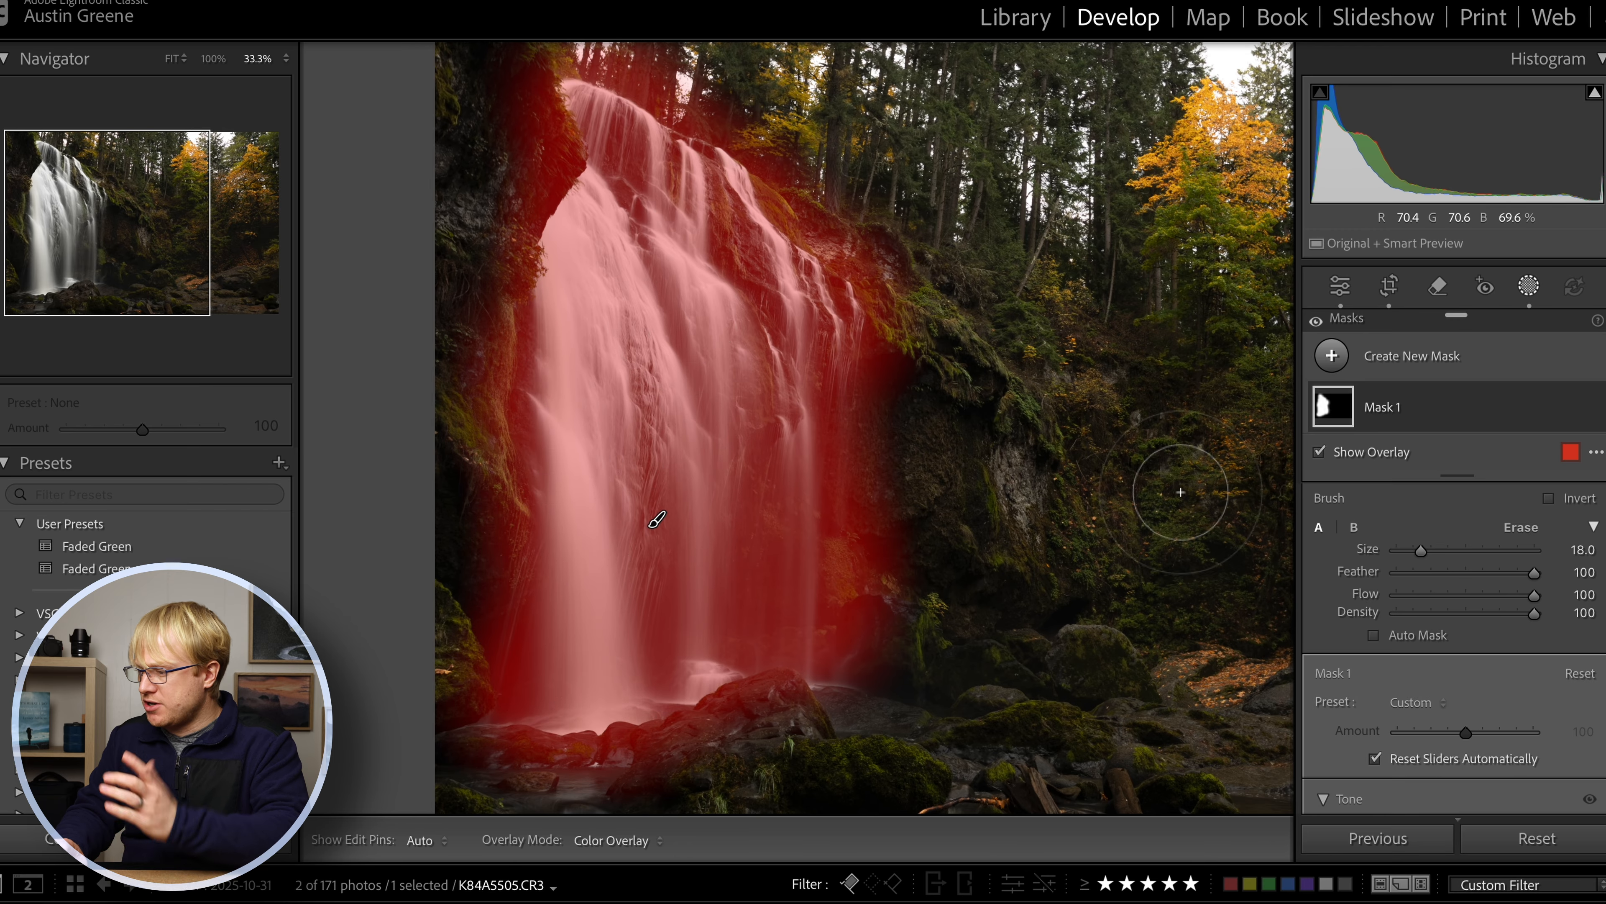
- Erase the mask spill on the rocks around the waterfall with an Auto Mask brush at Size 19, Feather 100 and Flow 80
{"action": "left_click", "coordinate": [1531, 528]}
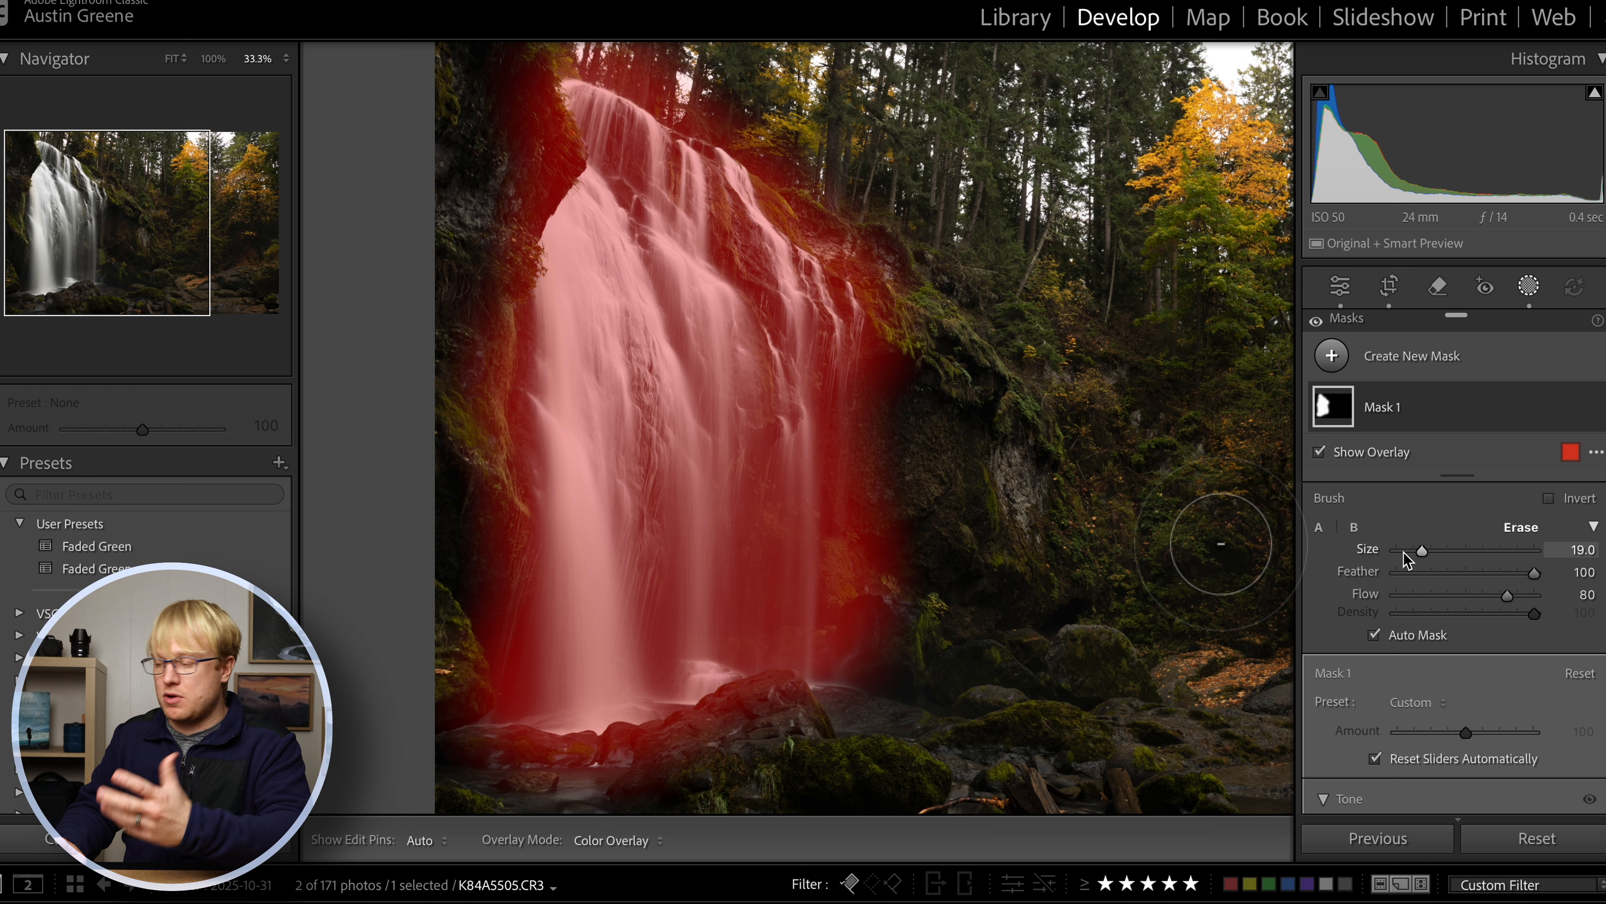
{"action": "mouse_move", "coordinate": [889, 515]}
{"action": "left_mouse_down"}
{"action": "mouse_move", "coordinate": [887, 385]}
{"action": "mouse_move", "coordinate": [911, 324]}
{"action": "mouse_move", "coordinate": [883, 250]}
{"action": "mouse_move", "coordinate": [790, 187]}
{"action": "mouse_move", "coordinate": [887, 315]}
{"action": "mouse_move", "coordinate": [902, 492]}
{"action": "mouse_move", "coordinate": [890, 646]}
{"action": "mouse_move", "coordinate": [866, 588]}
{"action": "mouse_move", "coordinate": [852, 697]}
{"action": "mouse_move", "coordinate": [733, 744]}
{"action": "mouse_move", "coordinate": [742, 695]}
{"action": "mouse_move", "coordinate": [555, 767]}
{"action": "mouse_move", "coordinate": [480, 767]}
{"action": "mouse_move", "coordinate": [501, 766]}
{"action": "mouse_move", "coordinate": [511, 738]}
{"action": "mouse_move", "coordinate": [477, 742]}
{"action": "mouse_move", "coordinate": [504, 634]}
{"action": "mouse_move", "coordinate": [501, 328]}
{"action": "mouse_move", "coordinate": [538, 166]}
{"action": "left_mouse_up"}
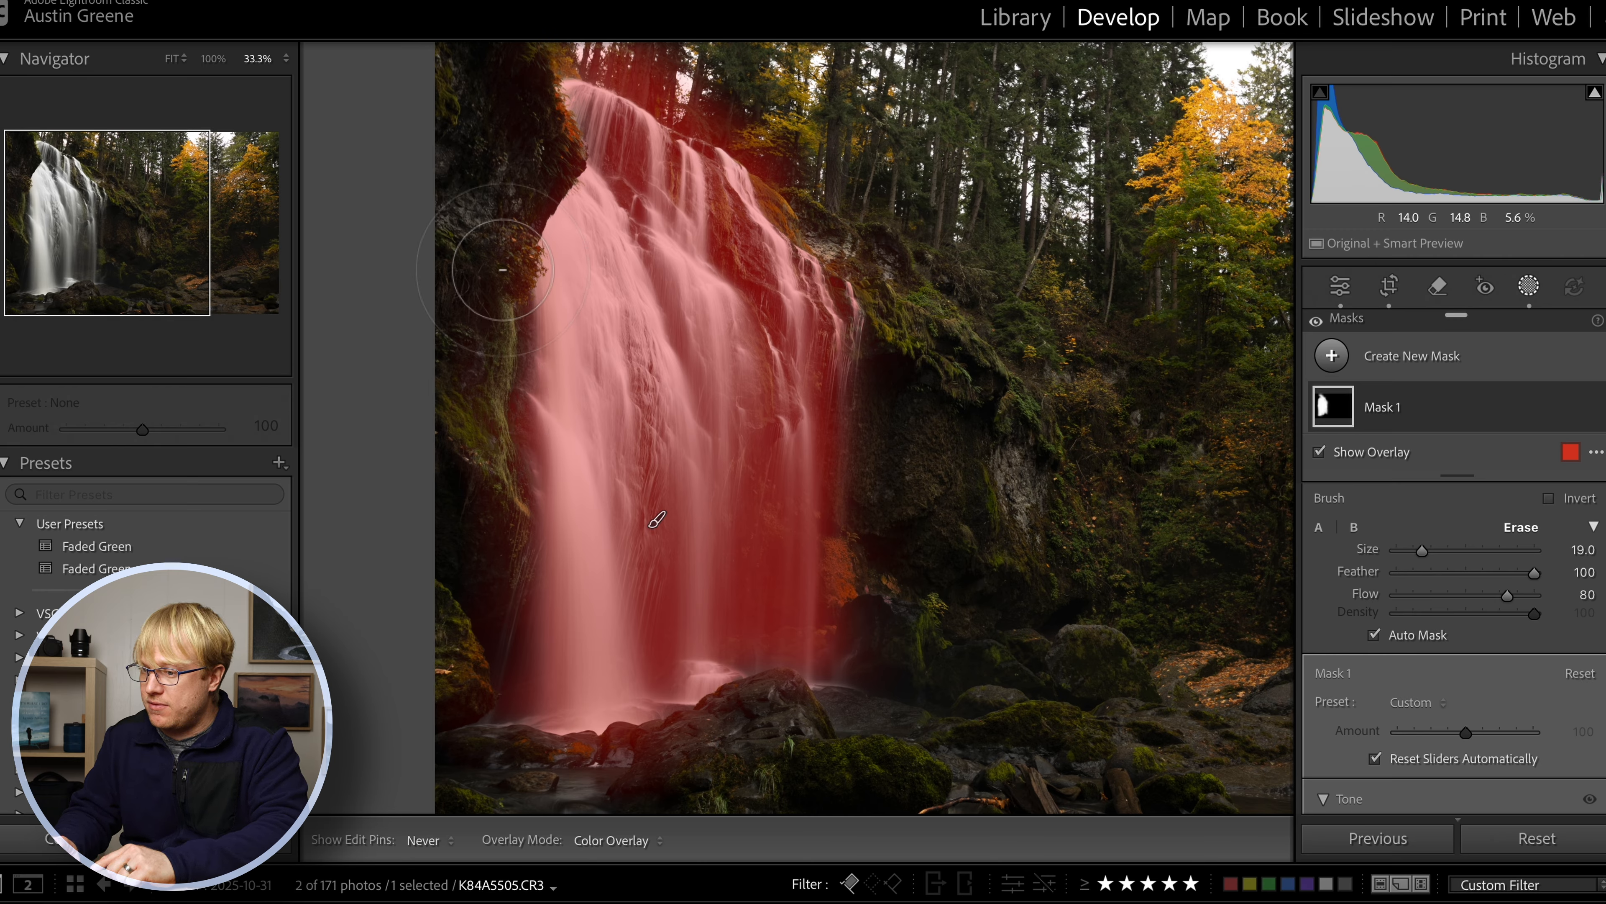
{"action": "key", "text": "h"}
{"action": "mouse_move", "coordinate": [716, 101]}
{"action": "left_mouse_down"}
{"action": "mouse_move", "coordinate": [804, 160]}
{"action": "mouse_move", "coordinate": [853, 228]}
{"action": "mouse_move", "coordinate": [853, 331]}
{"action": "left_mouse_up"}
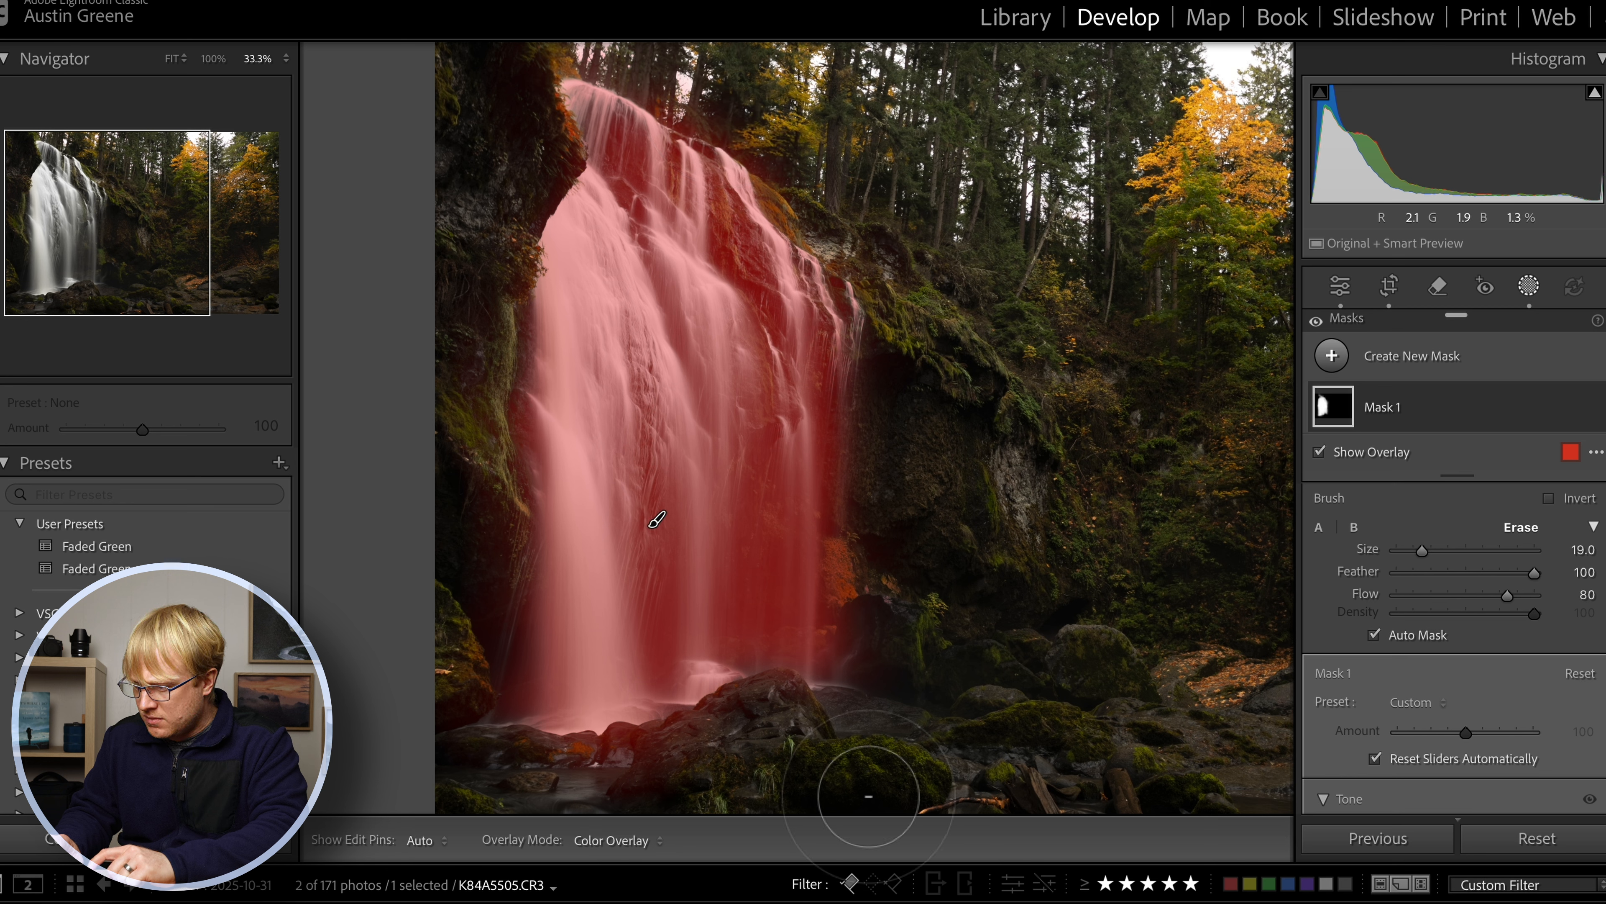
{"action": "left_click_drag", "start_coordinate": [861, 661], "coordinate": [836, 483]}
{"action": "key", "text": "h"}
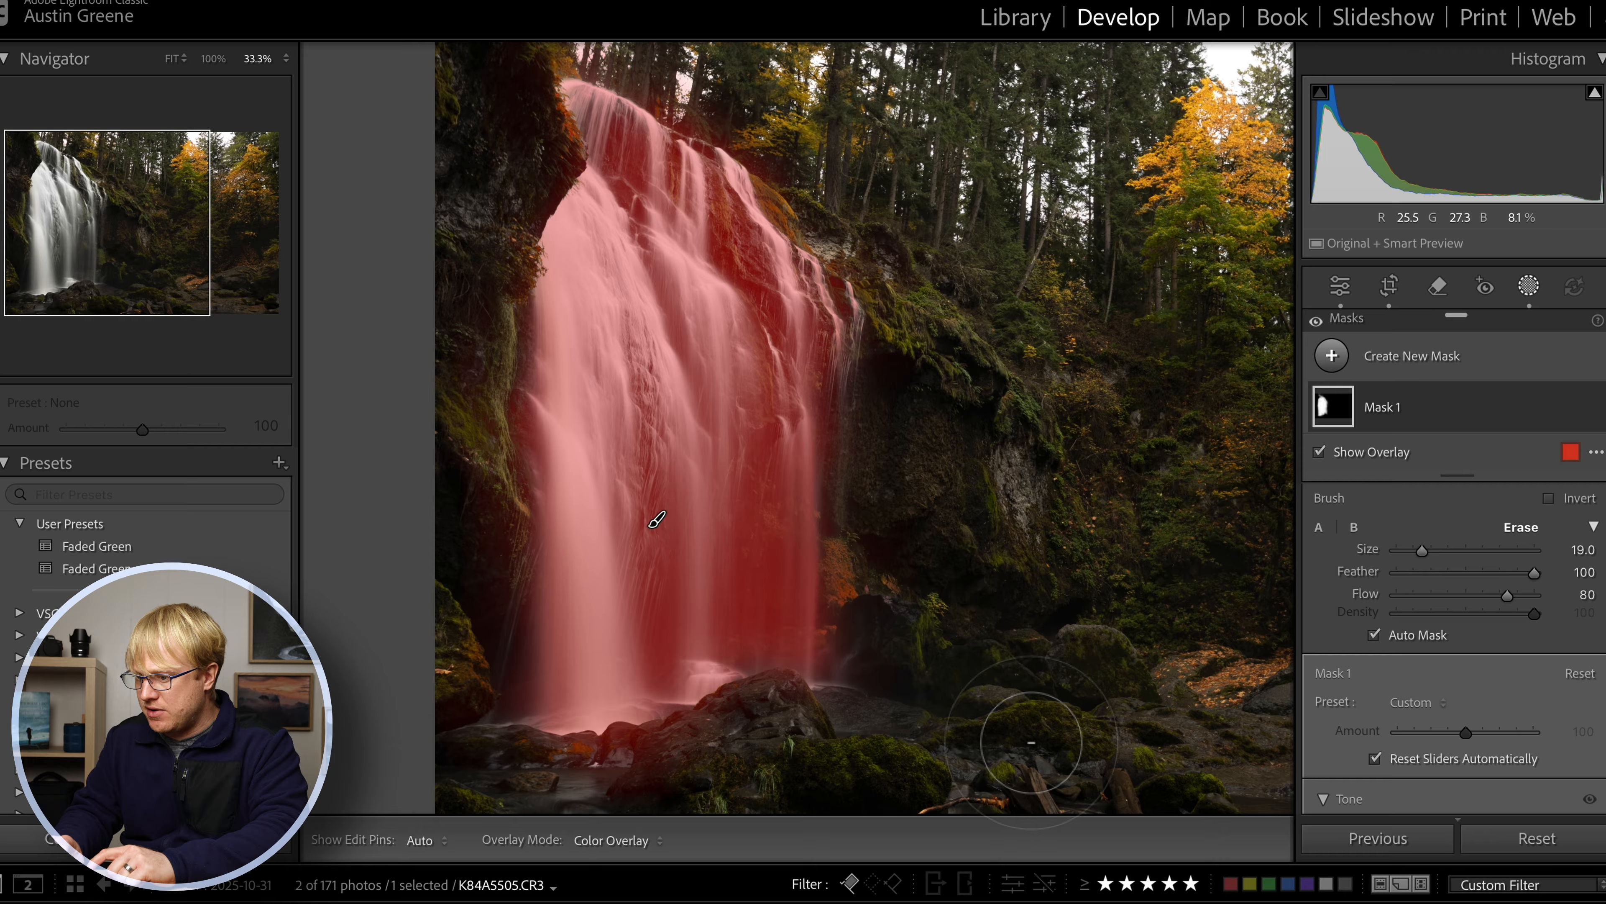
{"action": "left_click_drag", "start_coordinate": [670, 754], "coordinate": [490, 736]}
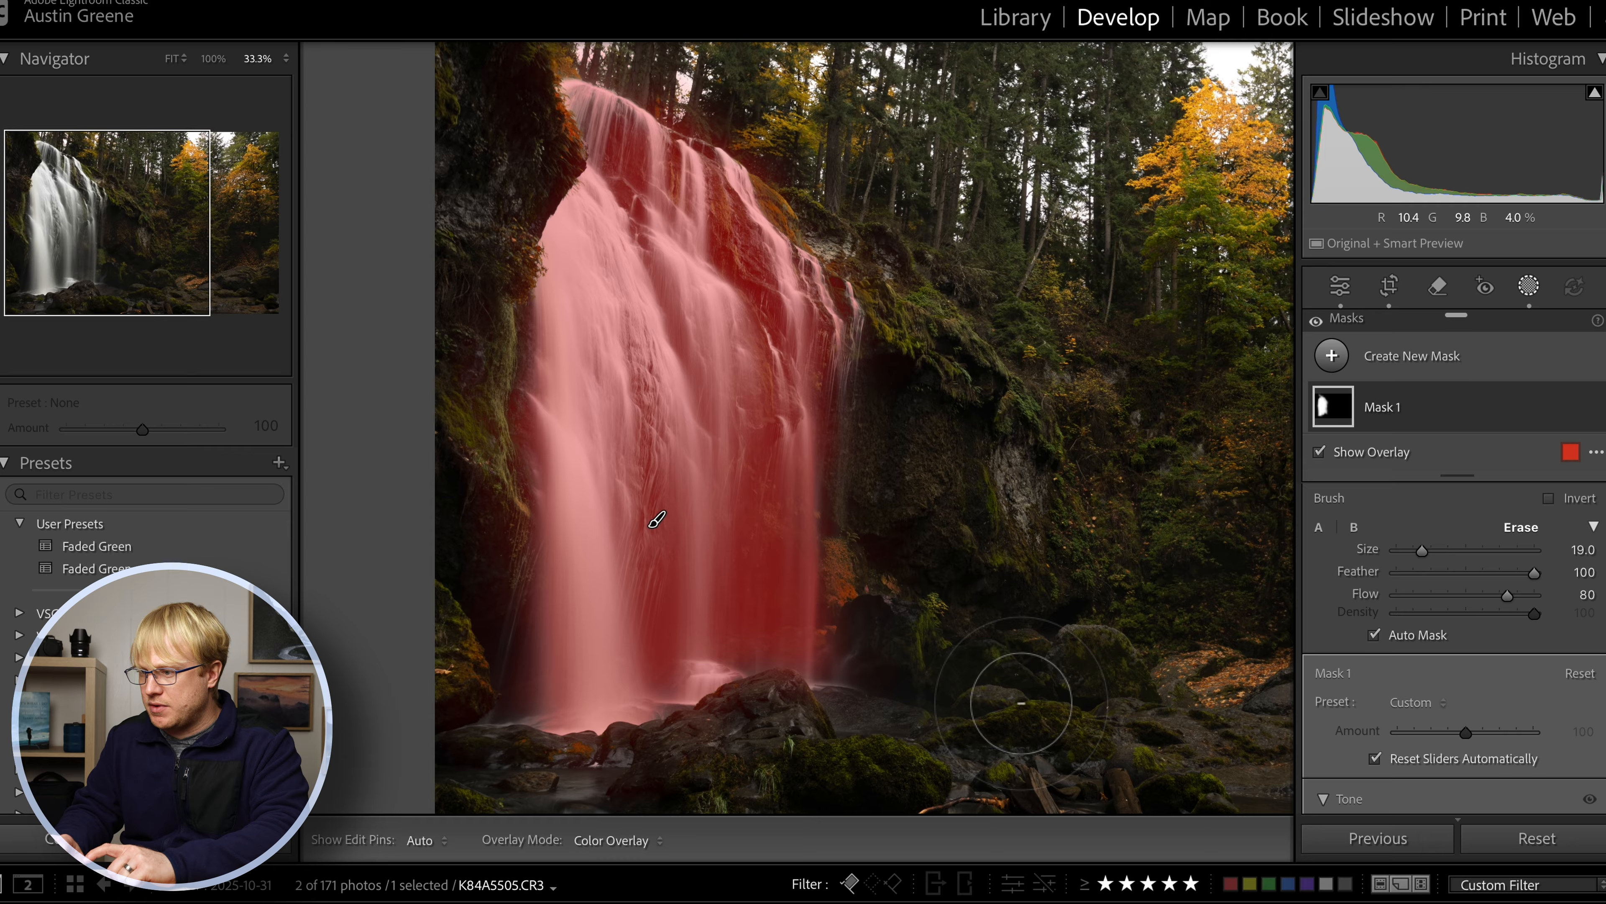
- Adjust the waterfall mask's tone: Exposure -0.20, Highlights -11, Shadows -9, Whites 13 and Blacks -7
{"action": "scroll", "coordinate": [1395, 601], "scroll_direction": "down", "scroll_amount": 2}
{"action": "scroll", "coordinate": [1400, 597], "scroll_direction": "down", "scroll_amount": 6}
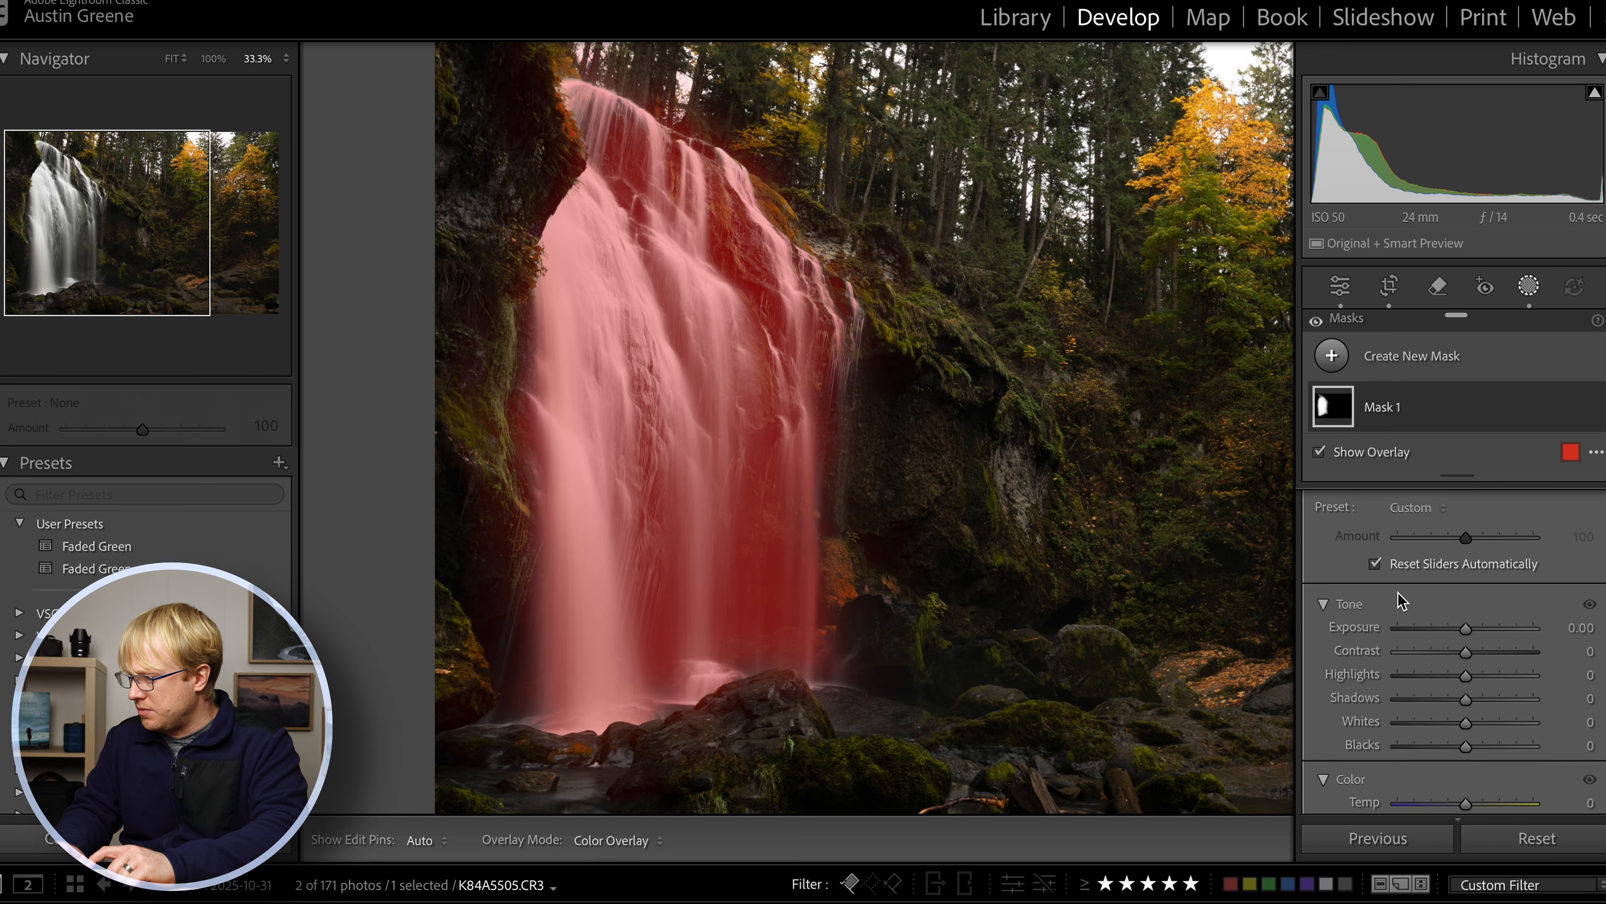
{"action": "left_click_drag", "start_coordinate": [1466, 572], "coordinate": [1462, 571]}
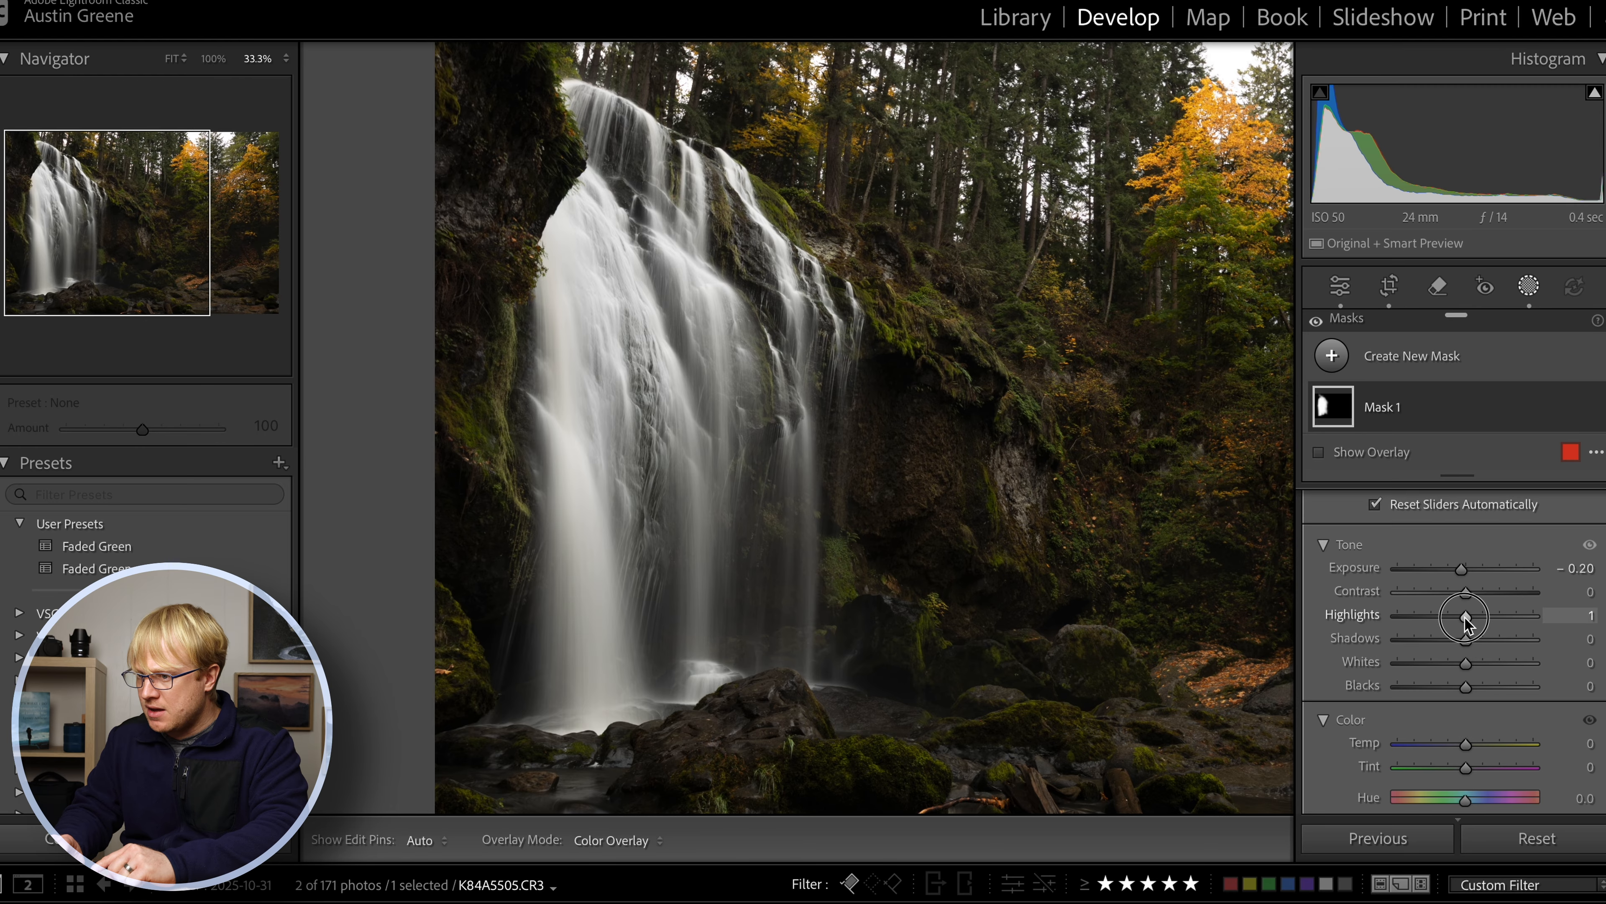
{"action": "left_click_drag", "start_coordinate": [1463, 618], "coordinate": [1446, 618]}
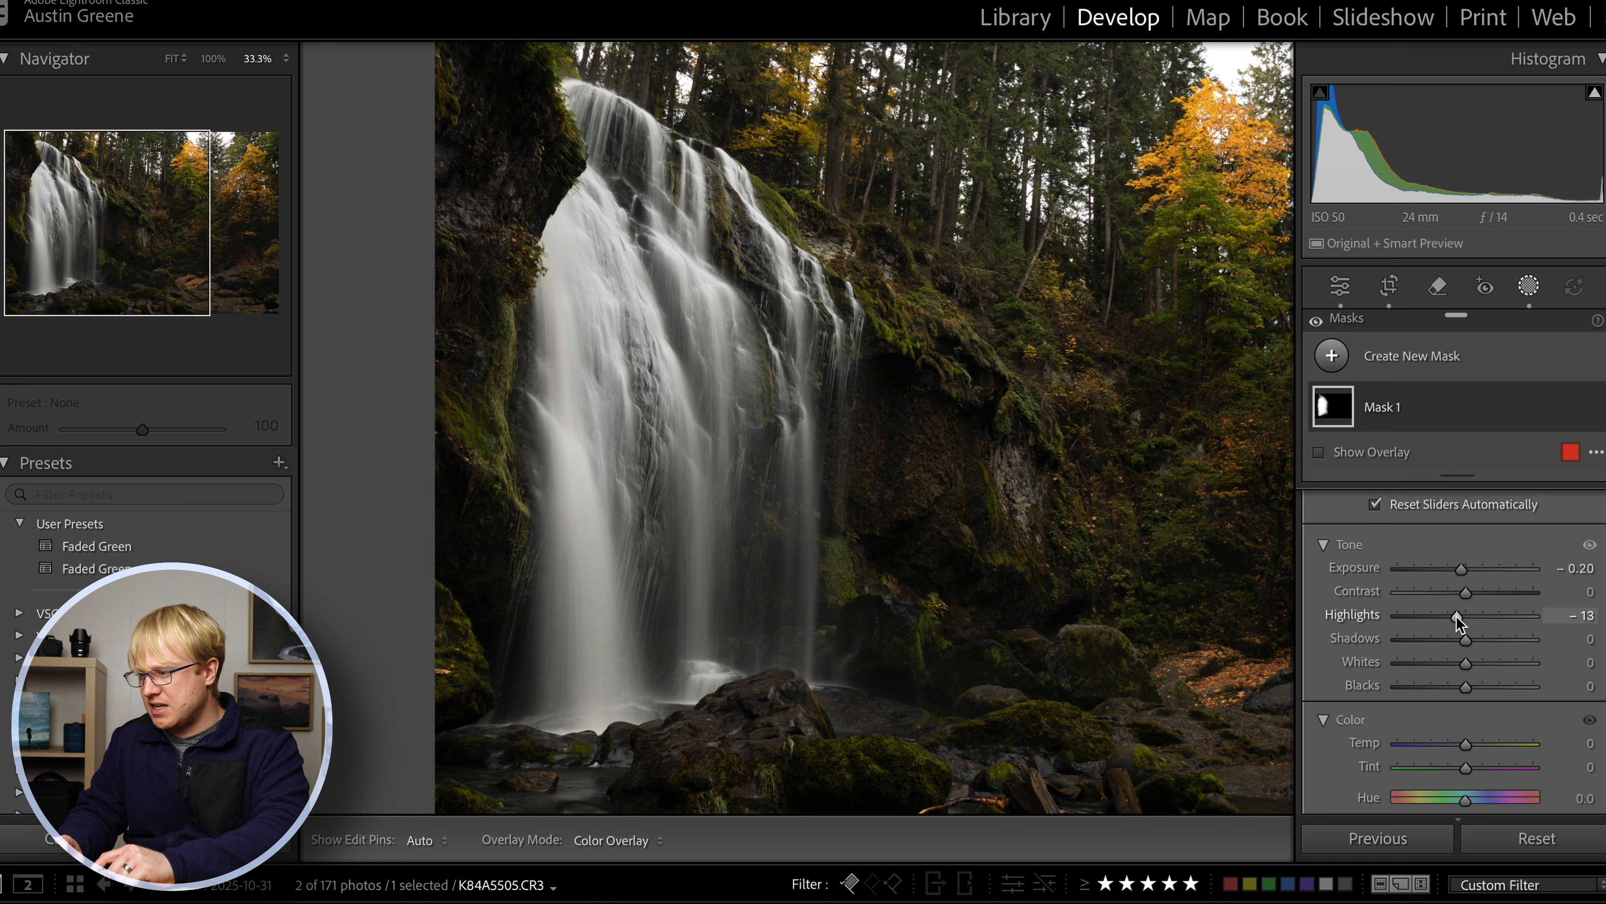
{"action": "left_click_drag", "start_coordinate": [1457, 617], "coordinate": [1458, 616]}
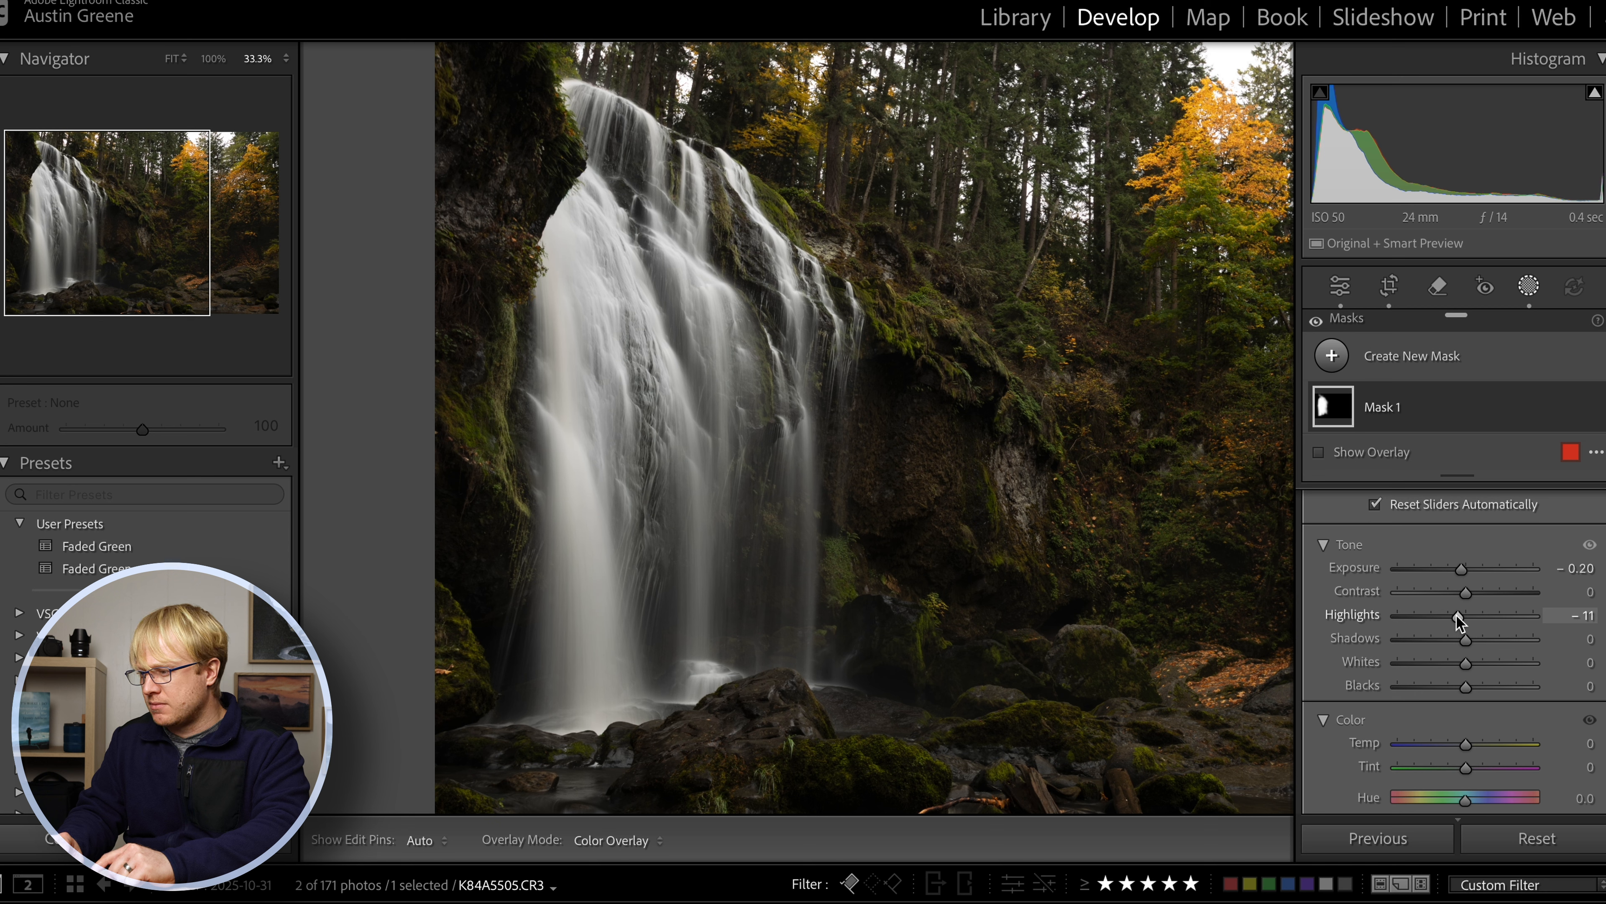
{"action": "scroll", "coordinate": [1460, 620], "scroll_direction": "down", "scroll_amount": 1}
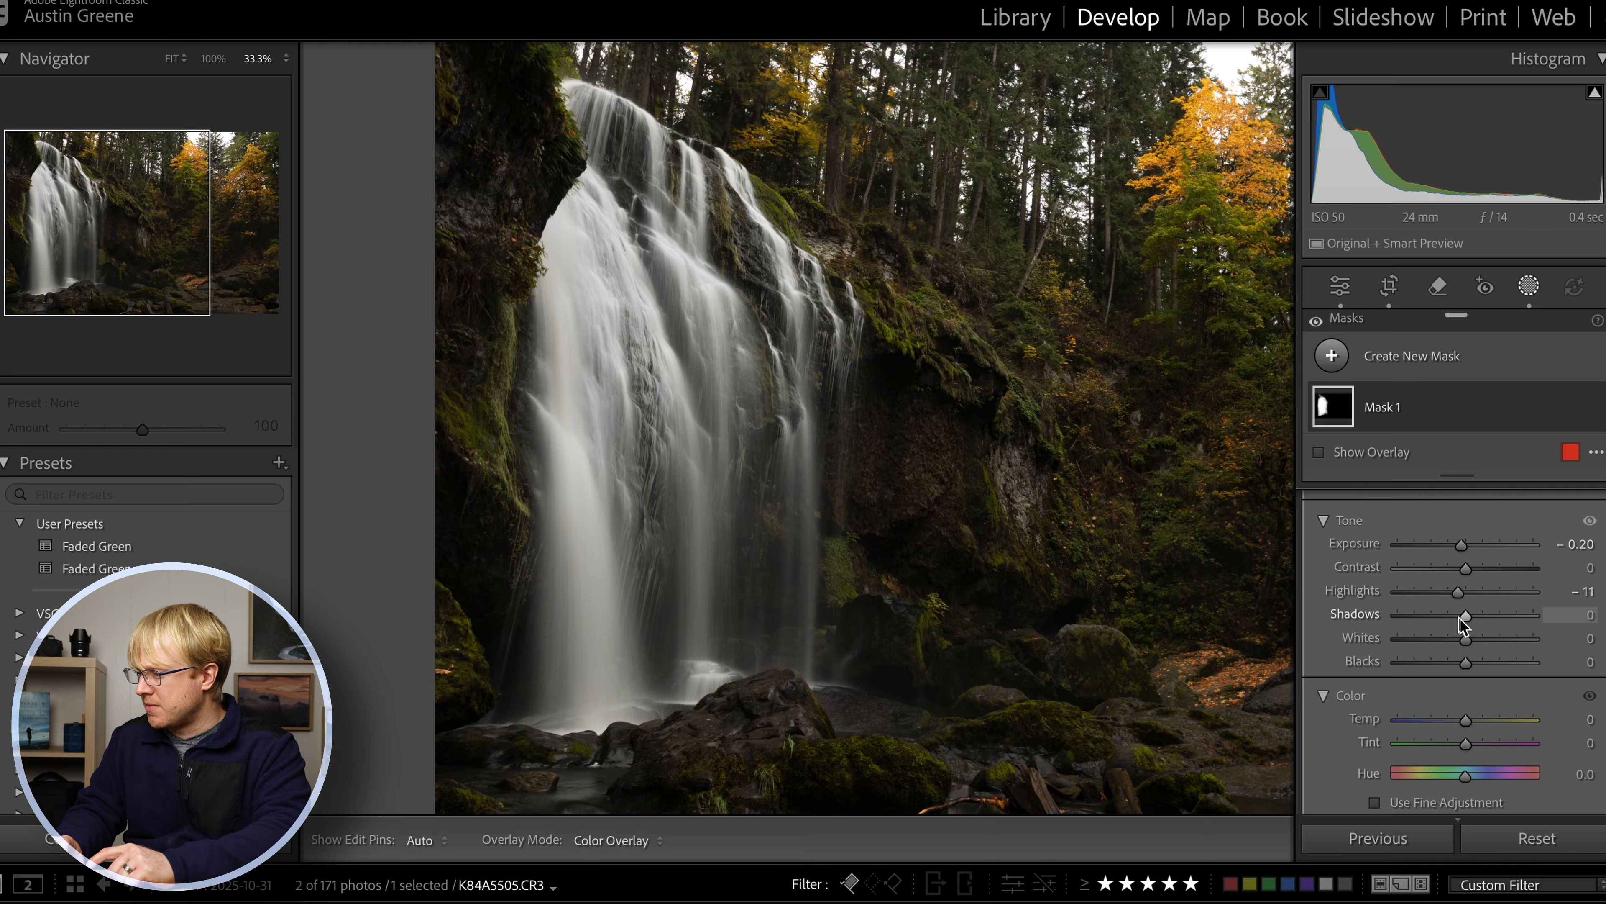
{"action": "left_click_drag", "start_coordinate": [1467, 616], "coordinate": [1460, 616]}
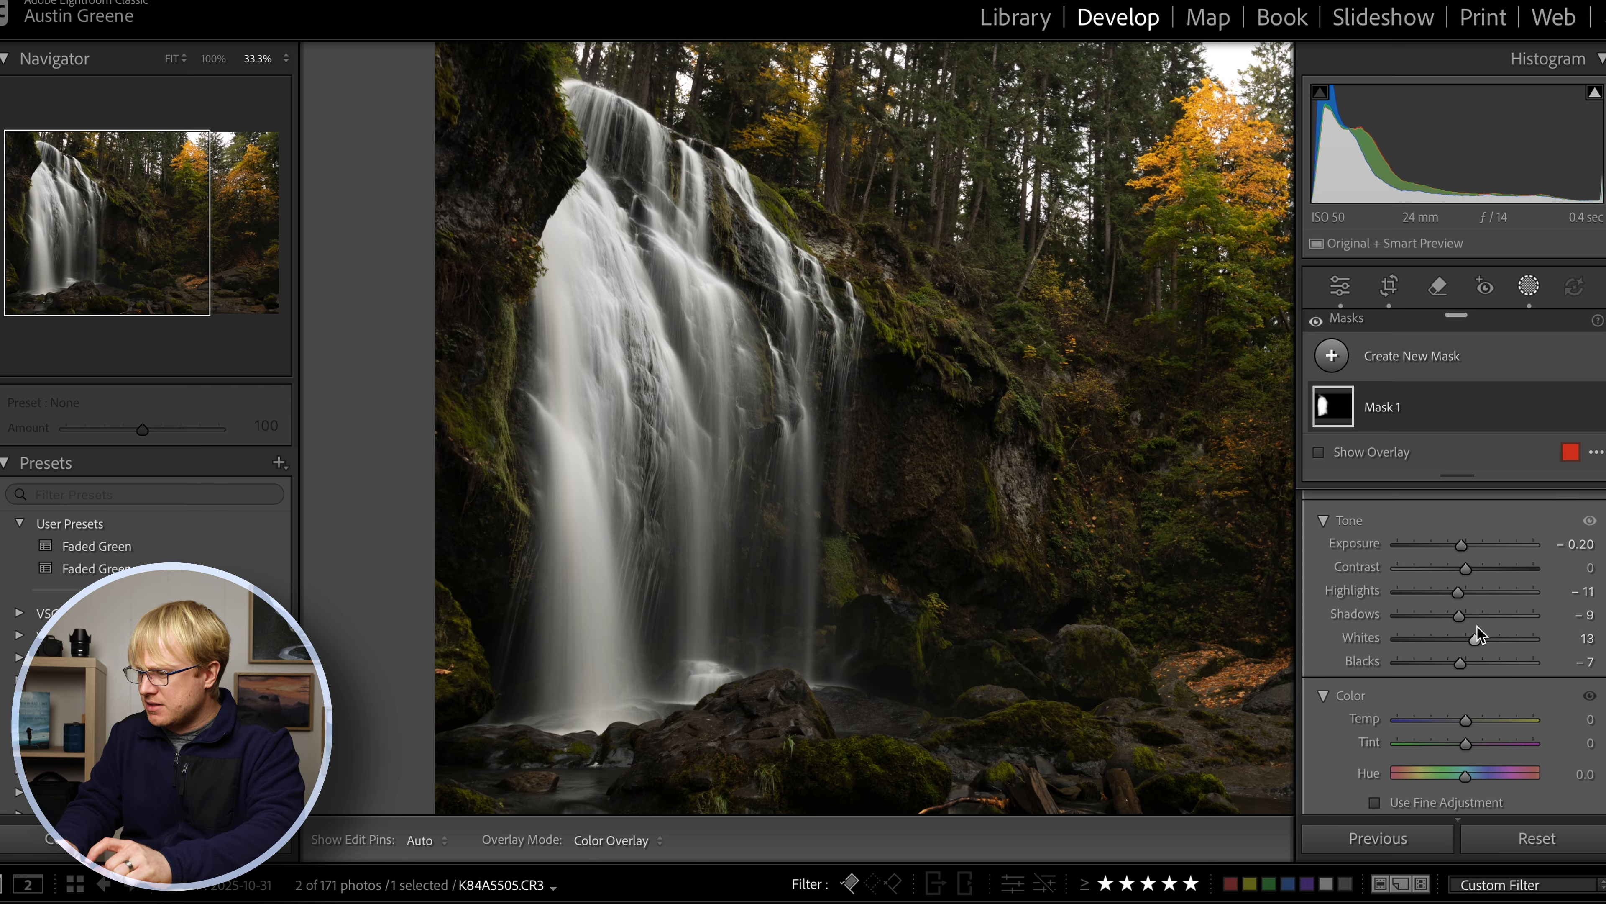
- Cool the waterfall mask with Temp -9 and reduce its Saturation to -5
{"action": "scroll", "coordinate": [1474, 632], "scroll_direction": "down", "scroll_amount": 5}
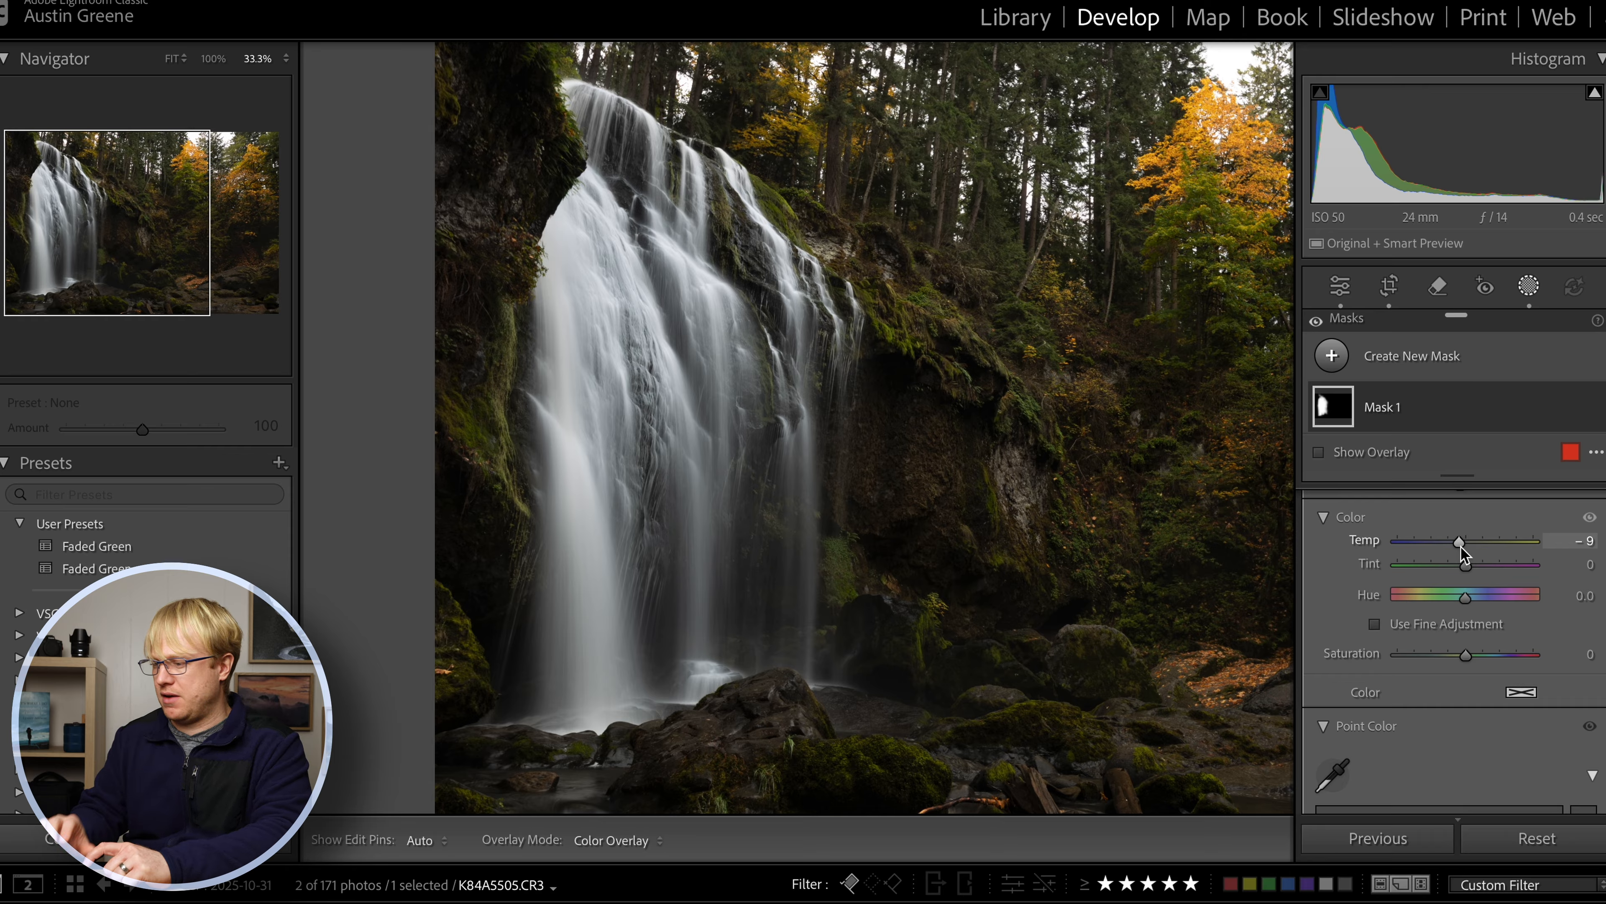
{"action": "left_click_drag", "start_coordinate": [1469, 655], "coordinate": [1466, 657]}
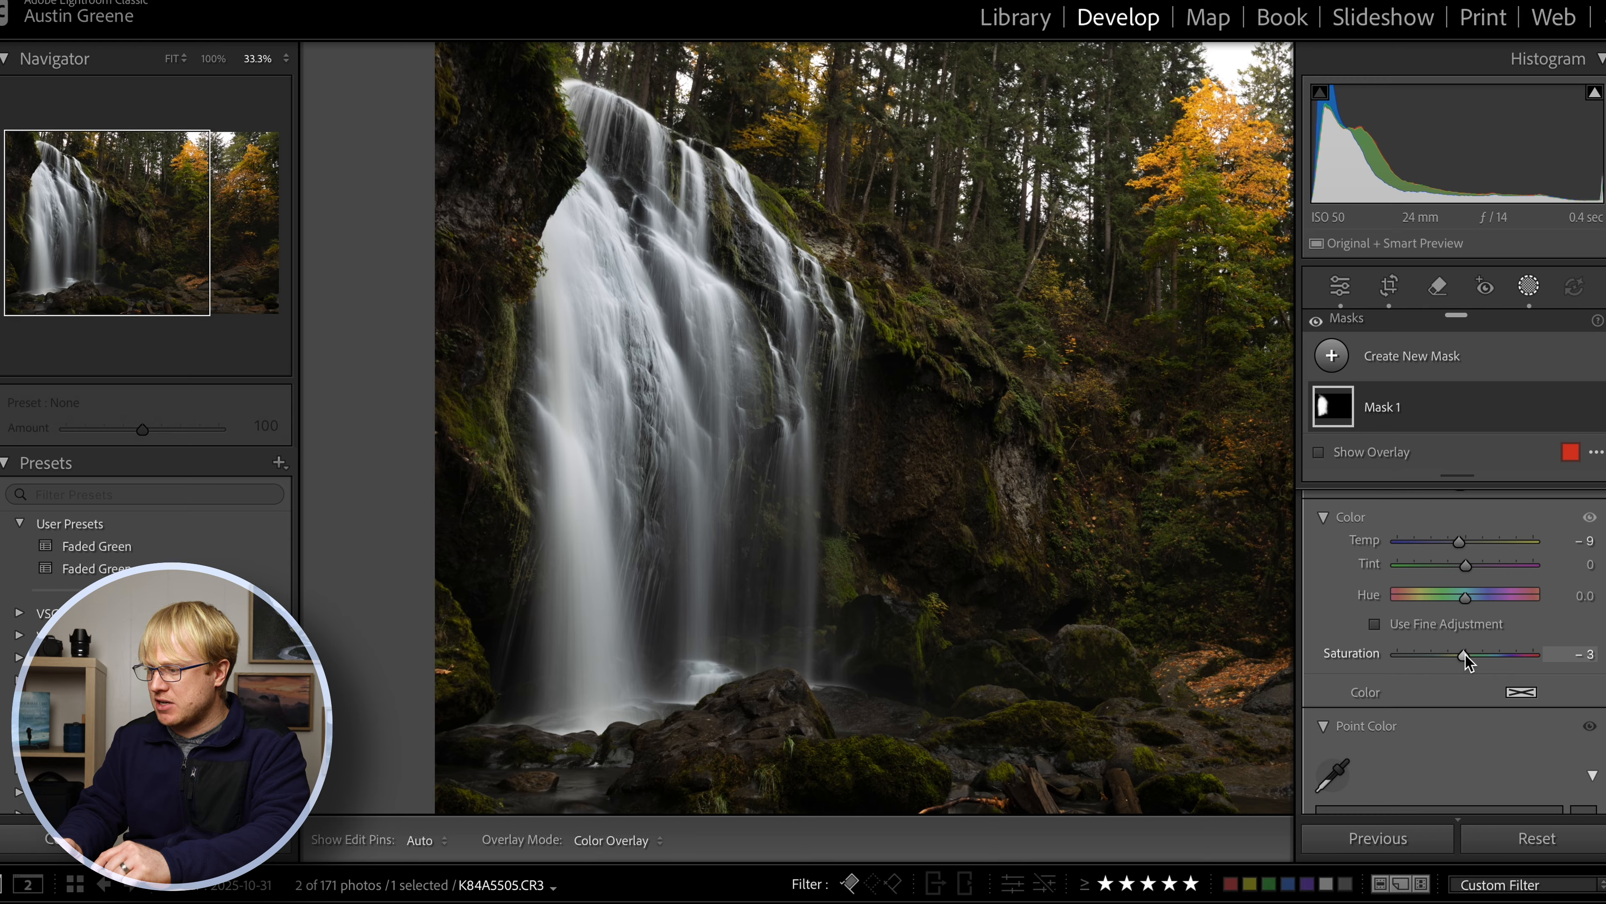
{"action": "left_click_drag", "start_coordinate": [1464, 658], "coordinate": [1464, 657]}
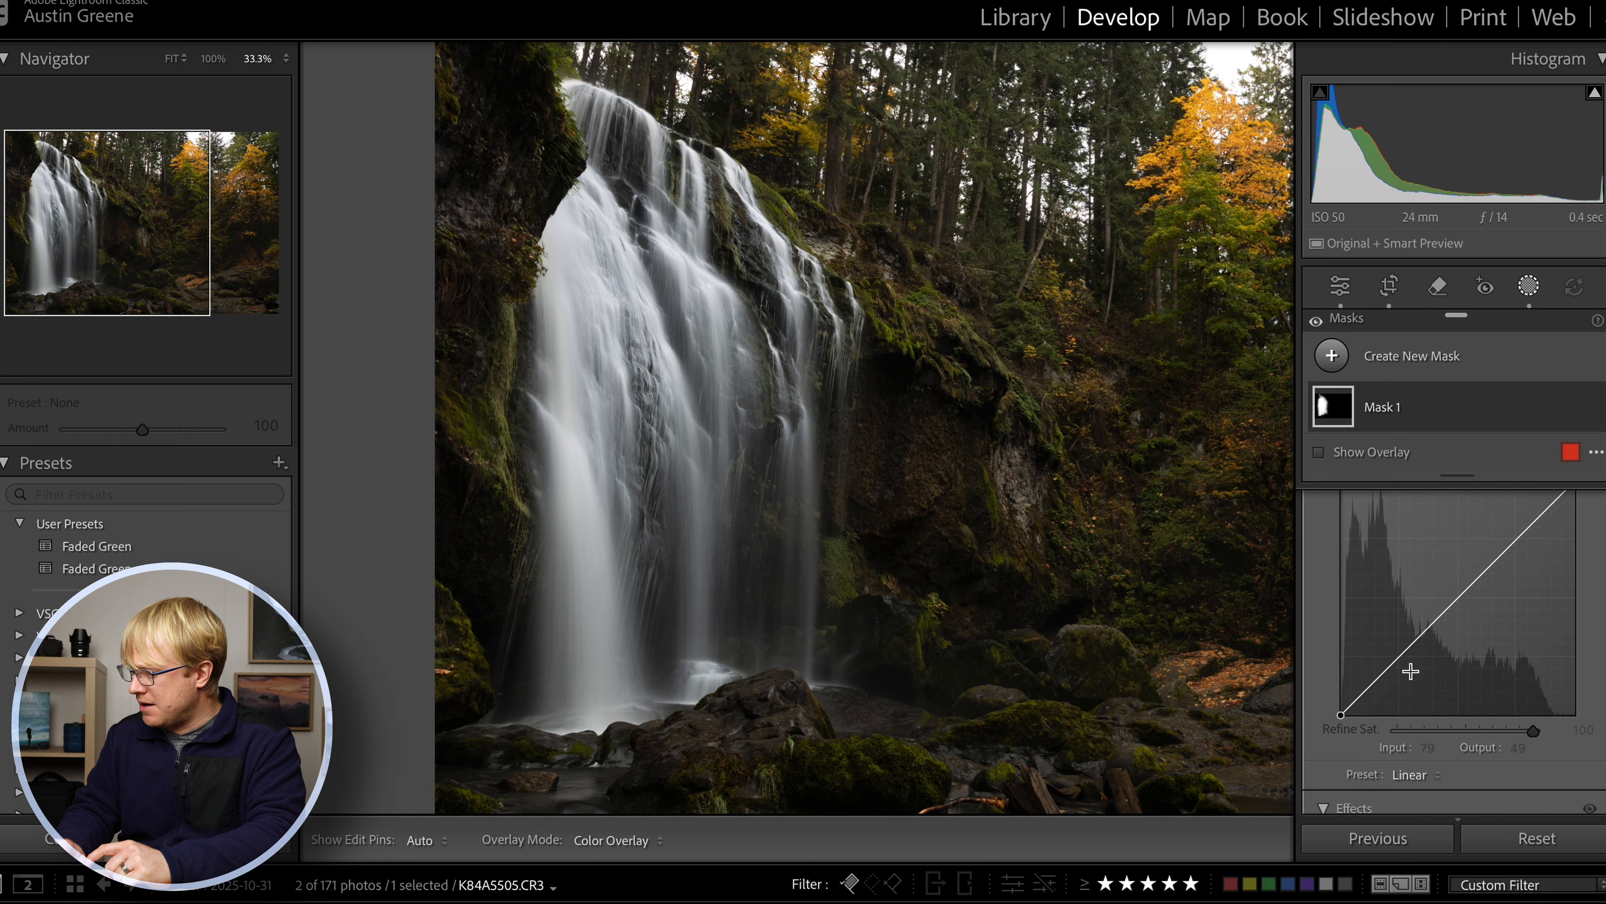
- Add local contrast to the waterfall mask with Texture 5, Clarity 9 and Dehaze 15
{"action": "scroll", "coordinate": [1410, 669], "scroll_direction": "down", "scroll_amount": 5}
{"action": "scroll", "coordinate": [1412, 677], "scroll_direction": "up", "scroll_amount": 1}
{"action": "left_click_drag", "start_coordinate": [1478, 645], "coordinate": [1471, 649]}
{"action": "left_click_drag", "start_coordinate": [1475, 650], "coordinate": [1477, 651]}
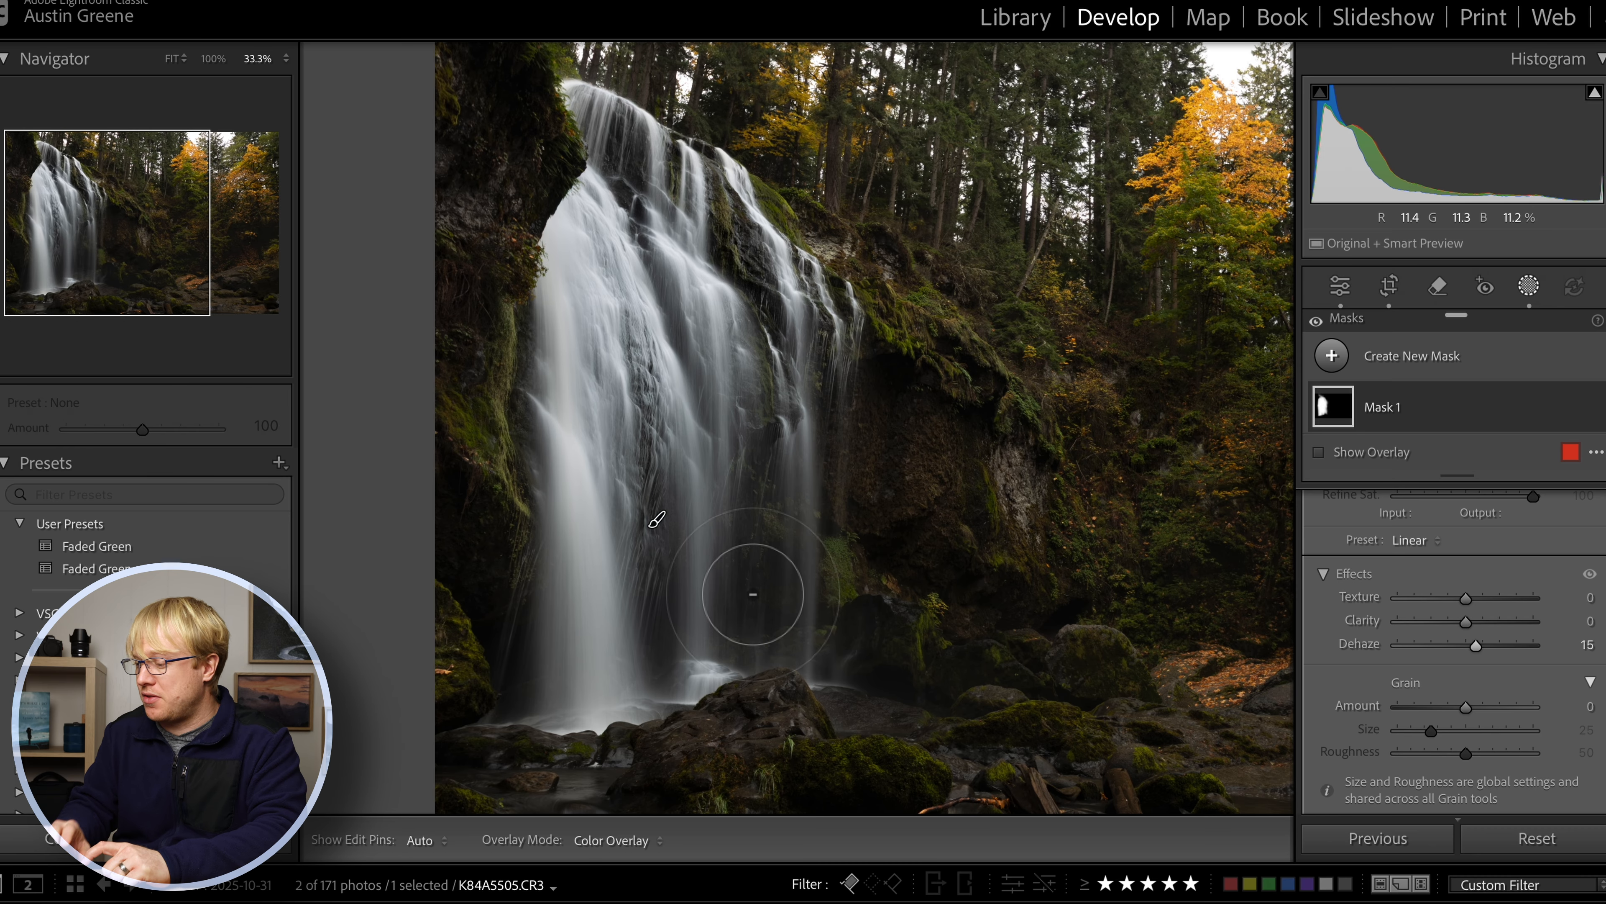
{"action": "scroll", "coordinate": [1507, 653], "scroll_direction": "down", "scroll_amount": 5}
{"action": "scroll", "coordinate": [1506, 651], "scroll_direction": "up", "scroll_amount": 5}
{"action": "left_click_drag", "start_coordinate": [1476, 699], "coordinate": [1468, 677]}
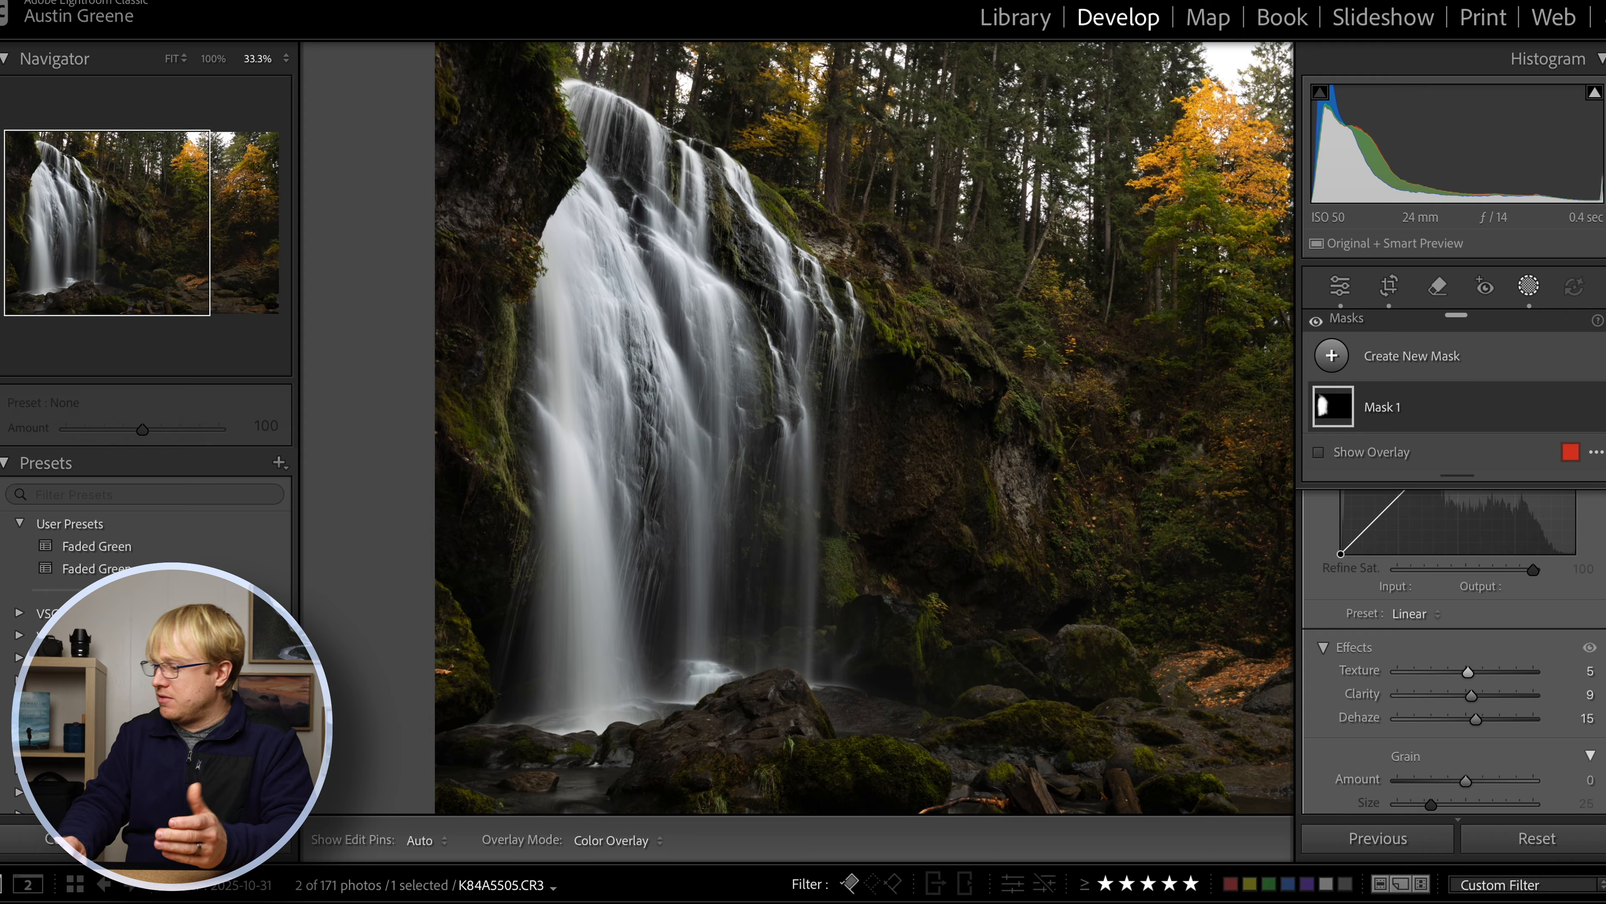
- Deselect the waterfall mask and toggle its visibility to compare the photo with and without it
{"action": "left_click", "coordinate": [1505, 408]}
{"action": "mouse_move", "coordinate": [1558, 410]}
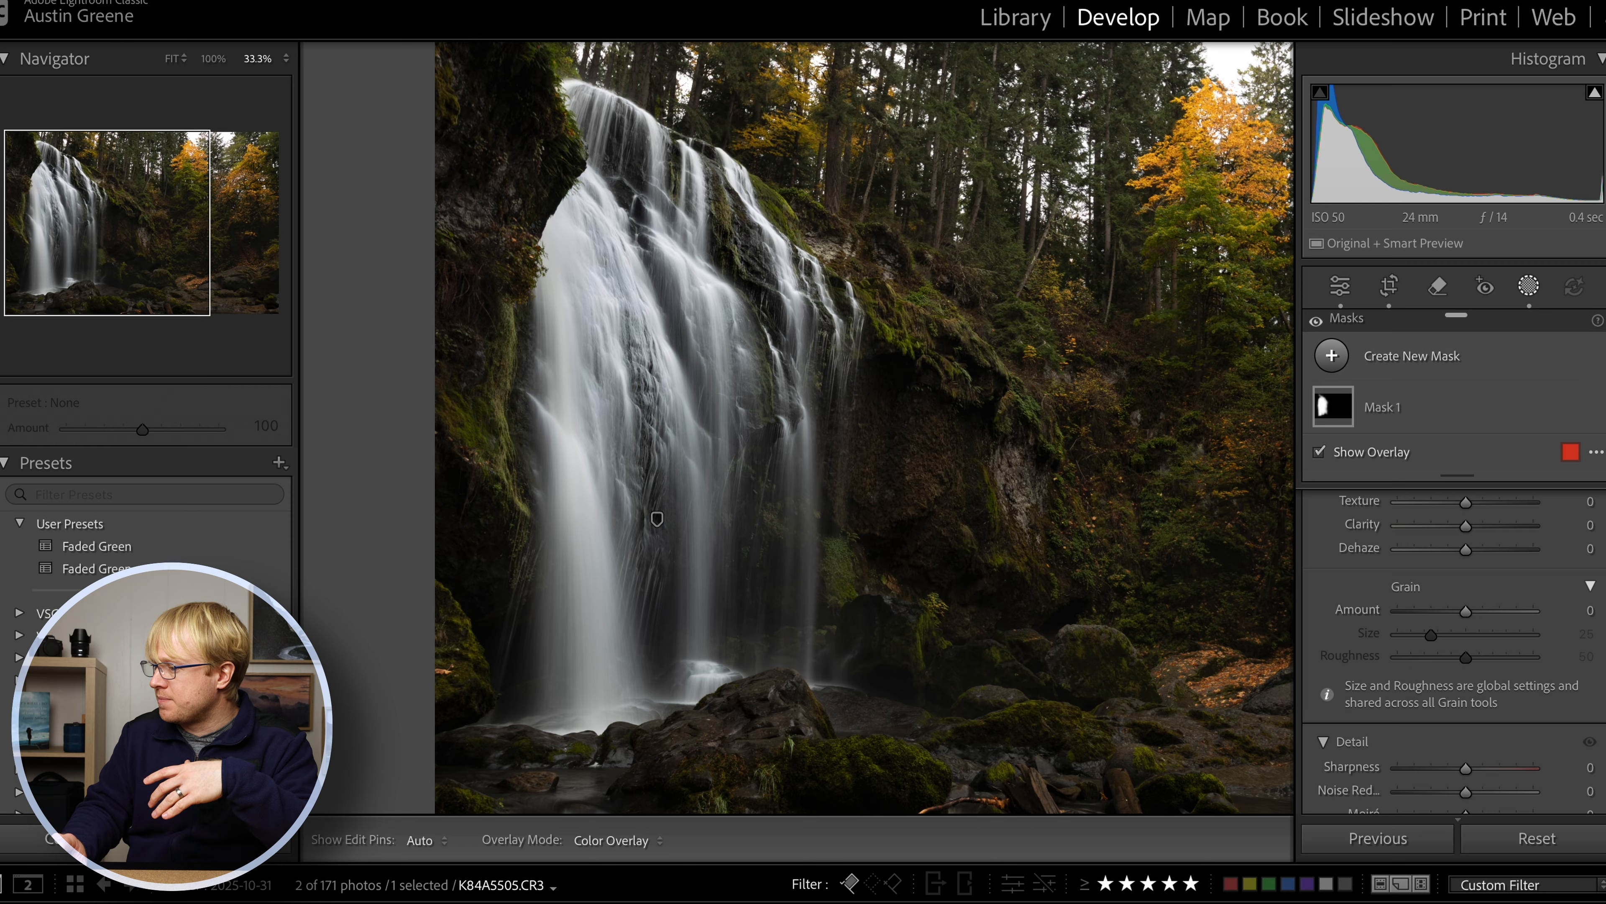
{"action": "left_click", "coordinate": [1593, 407]}
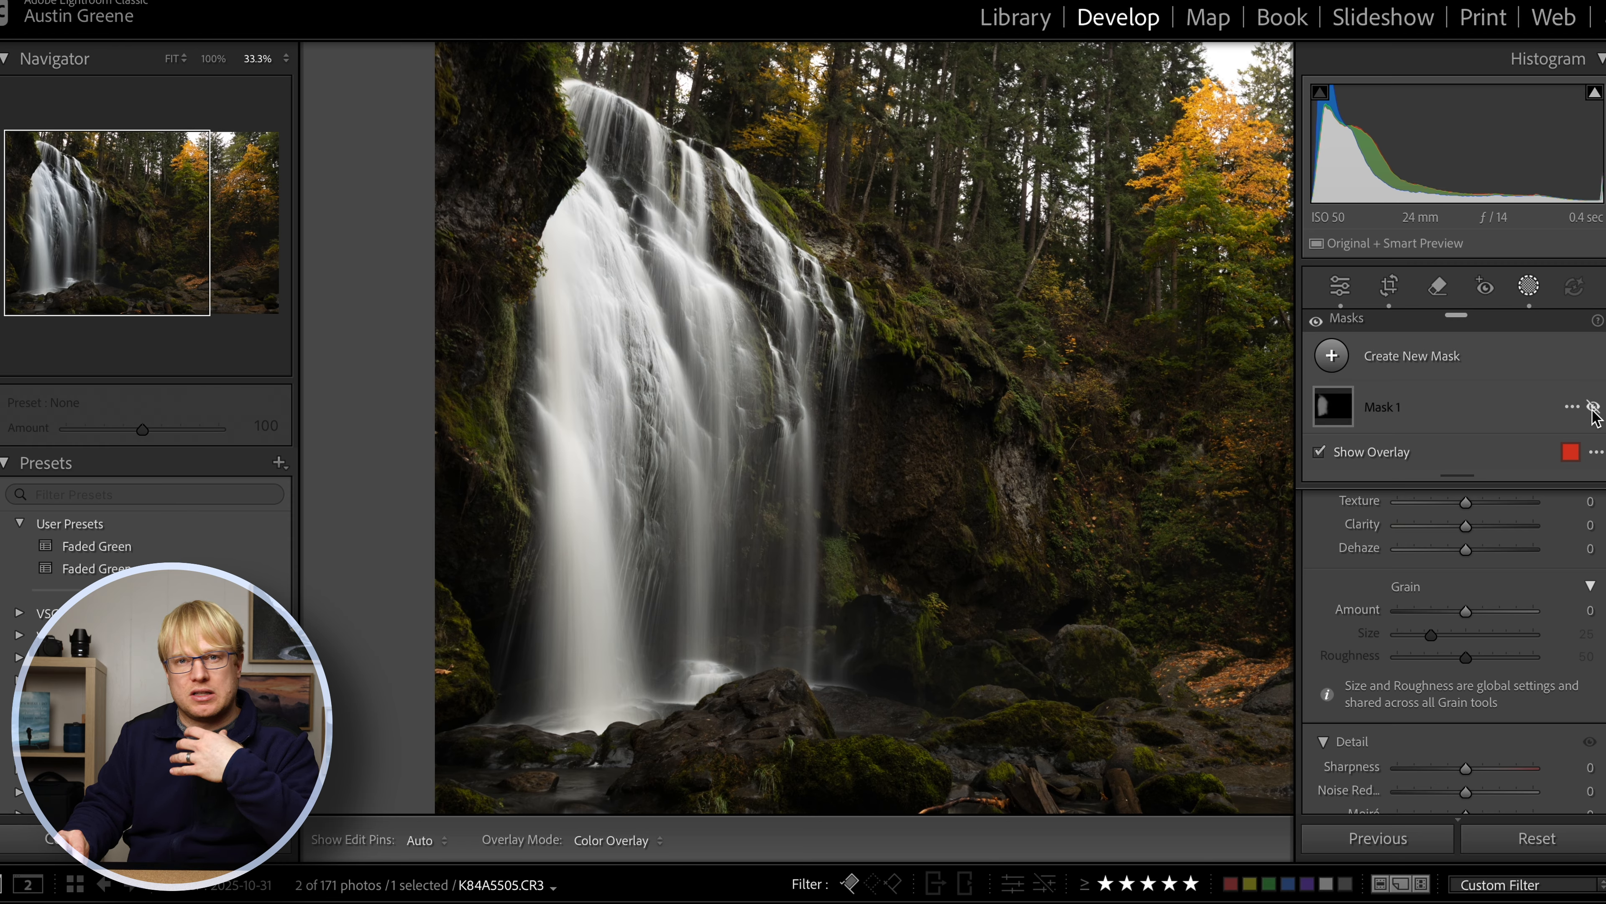
{"action": "left_click", "coordinate": [1593, 407]}
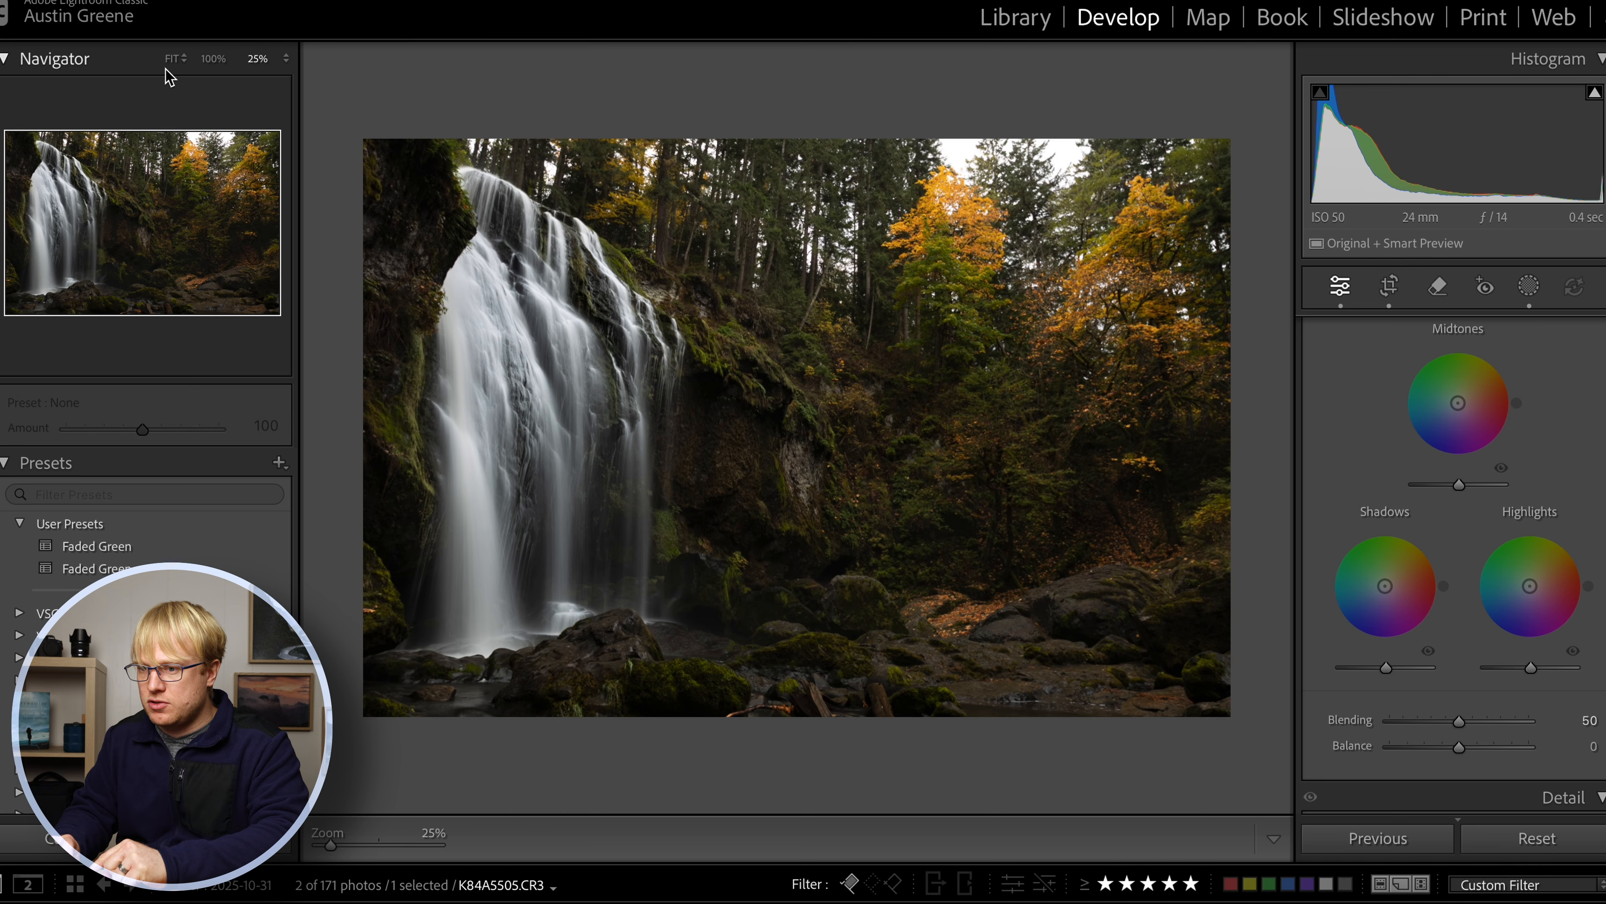
- Fit the whole photo in view and set the Color Grading shadows hue to 347
{"action": "left_click", "coordinate": [167, 64]}
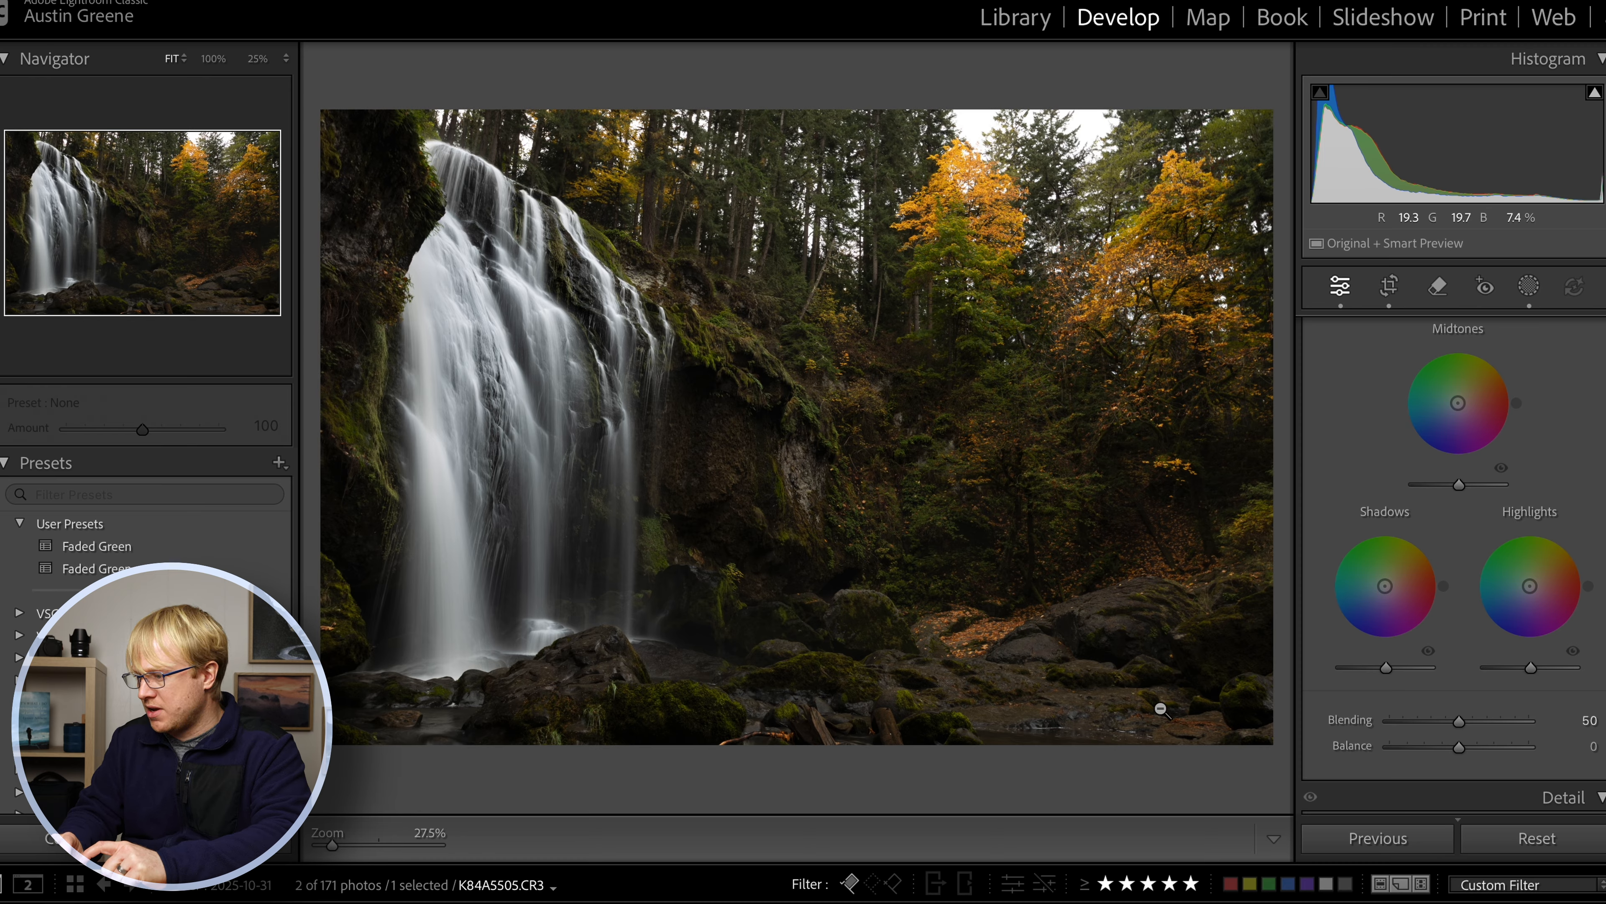
{"action": "scroll", "coordinate": [1381, 582], "scroll_direction": "down", "scroll_amount": 2}
{"action": "scroll", "coordinate": [1380, 569], "scroll_direction": "up", "scroll_amount": 3}
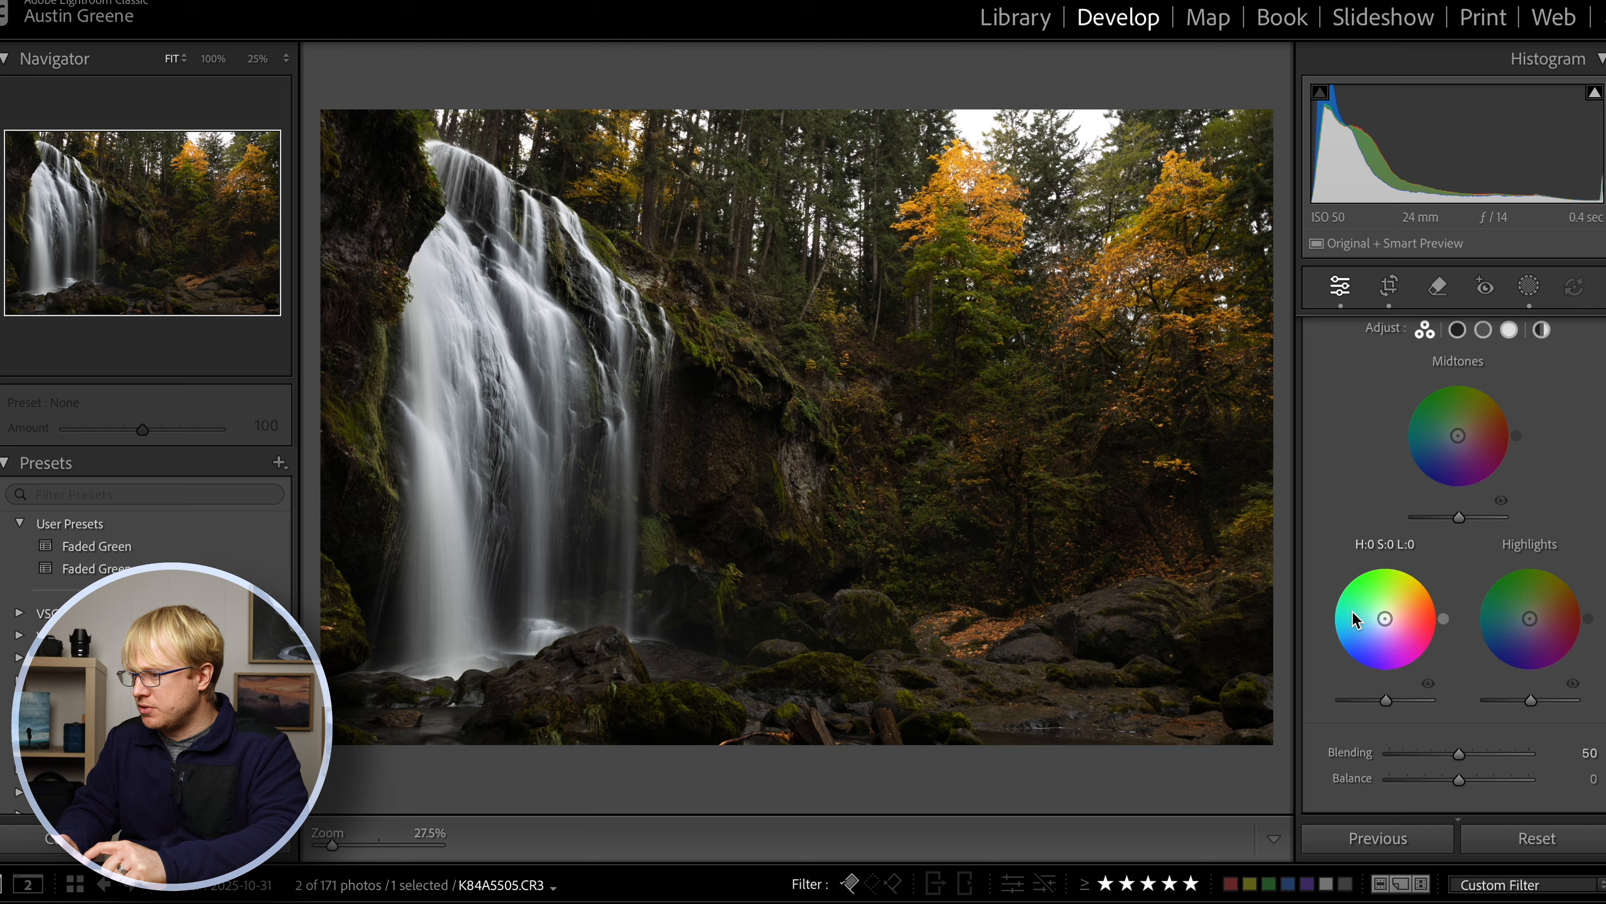
{"action": "left_click_drag", "start_coordinate": [1443, 619], "coordinate": [1441, 632]}
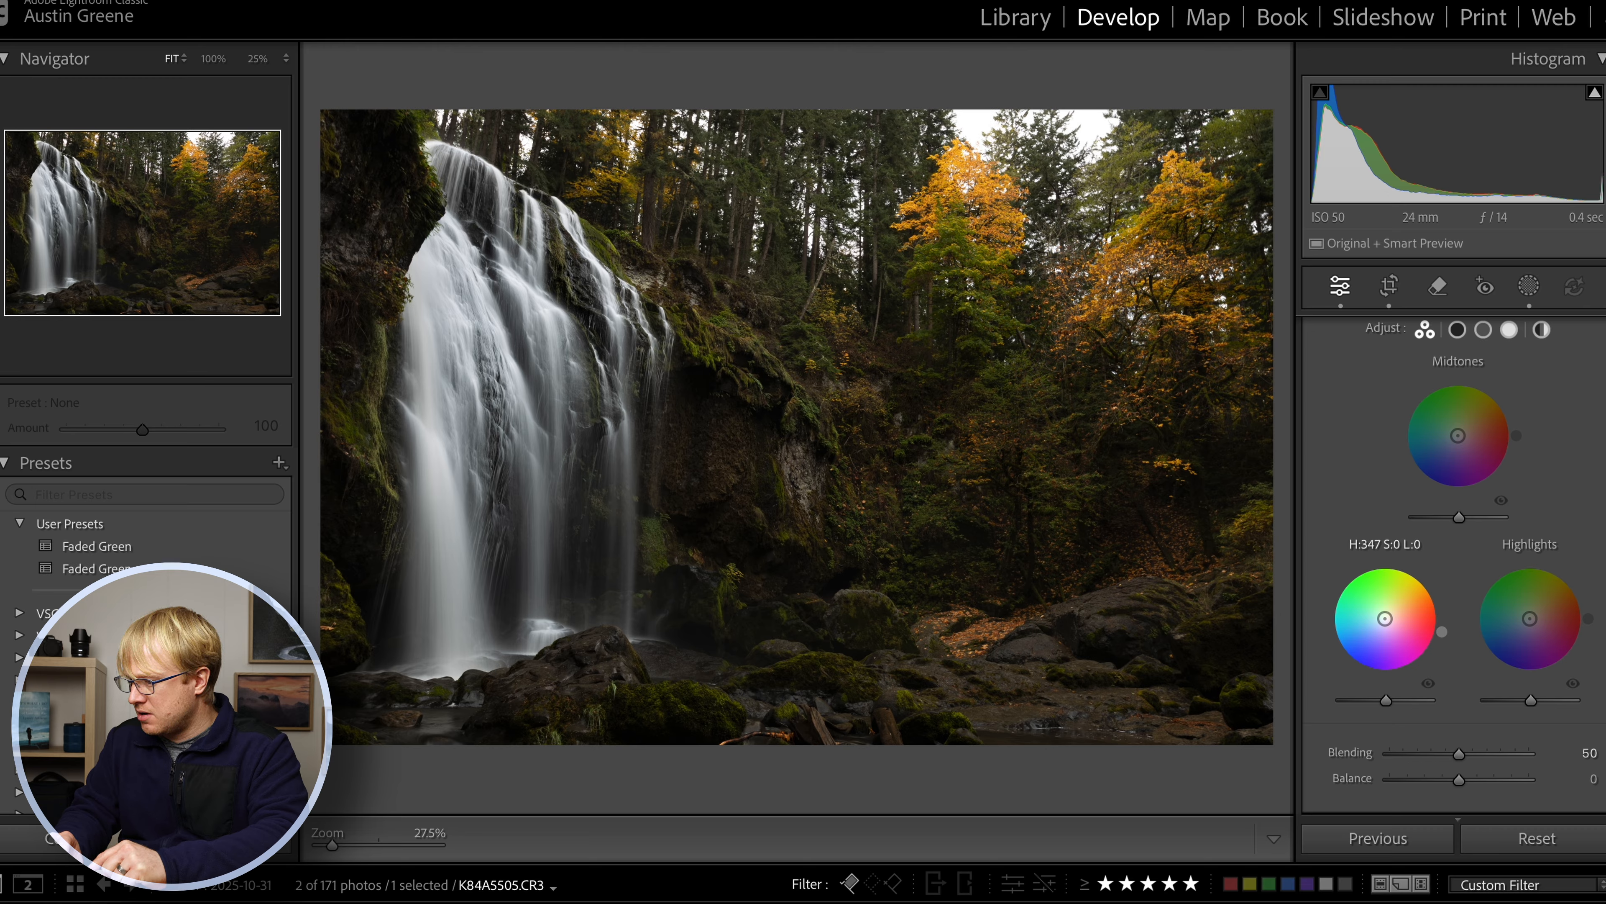
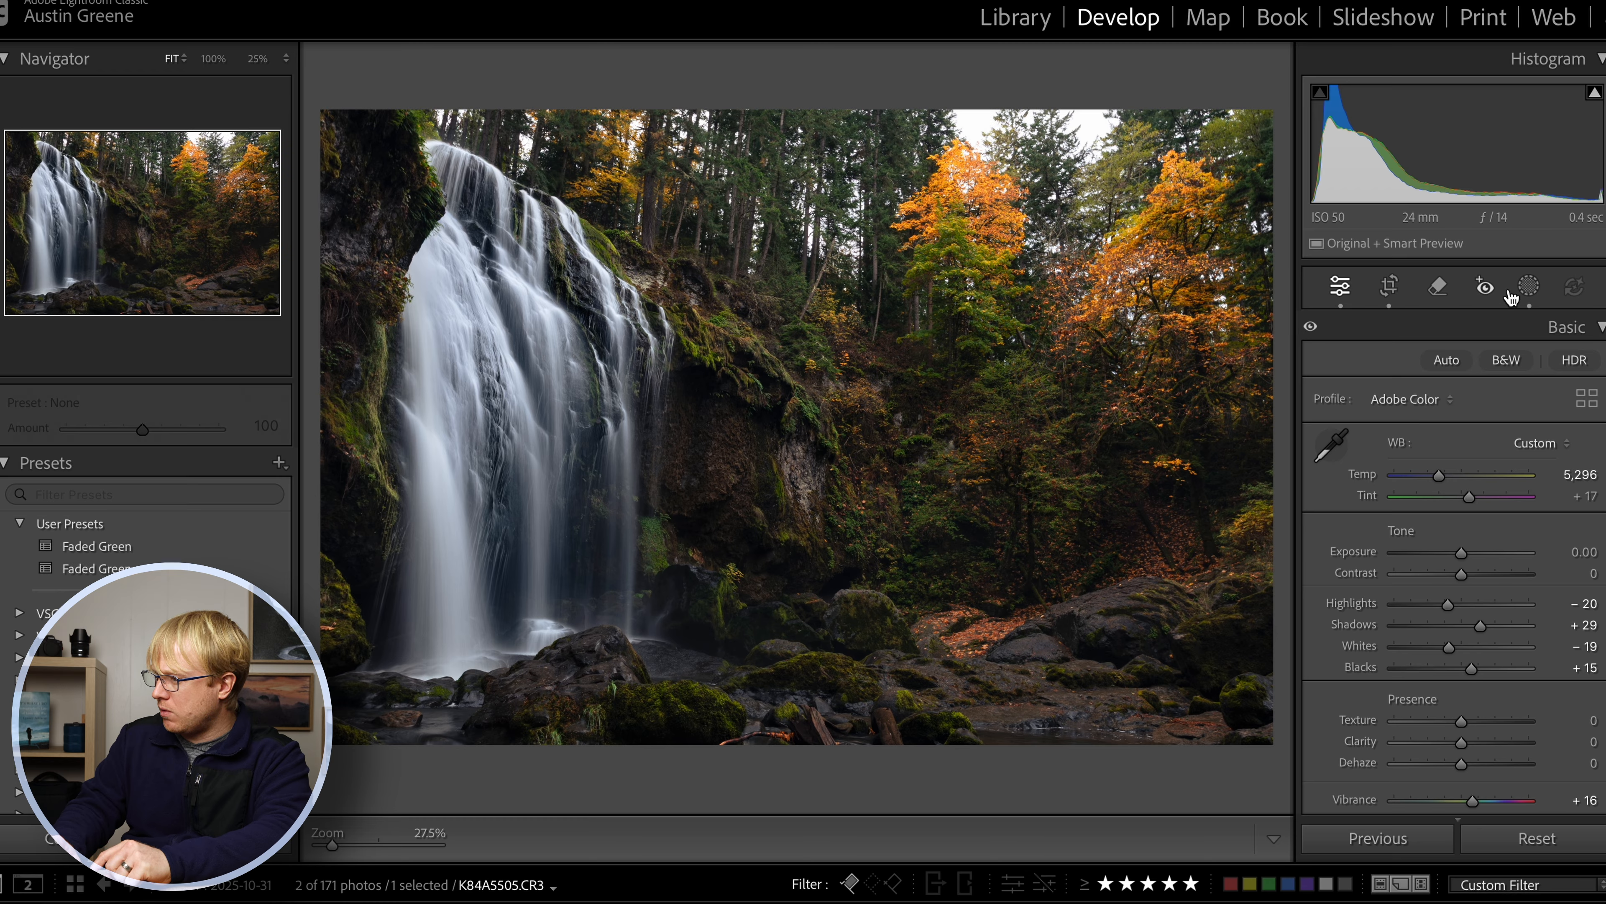
- Refine the waterfall mask's color to Temp -3, Tint -3 and Saturation -9, and return to the global edits
{"action": "left_click", "coordinate": [1530, 286]}
{"action": "left_click", "coordinate": [1344, 418]}
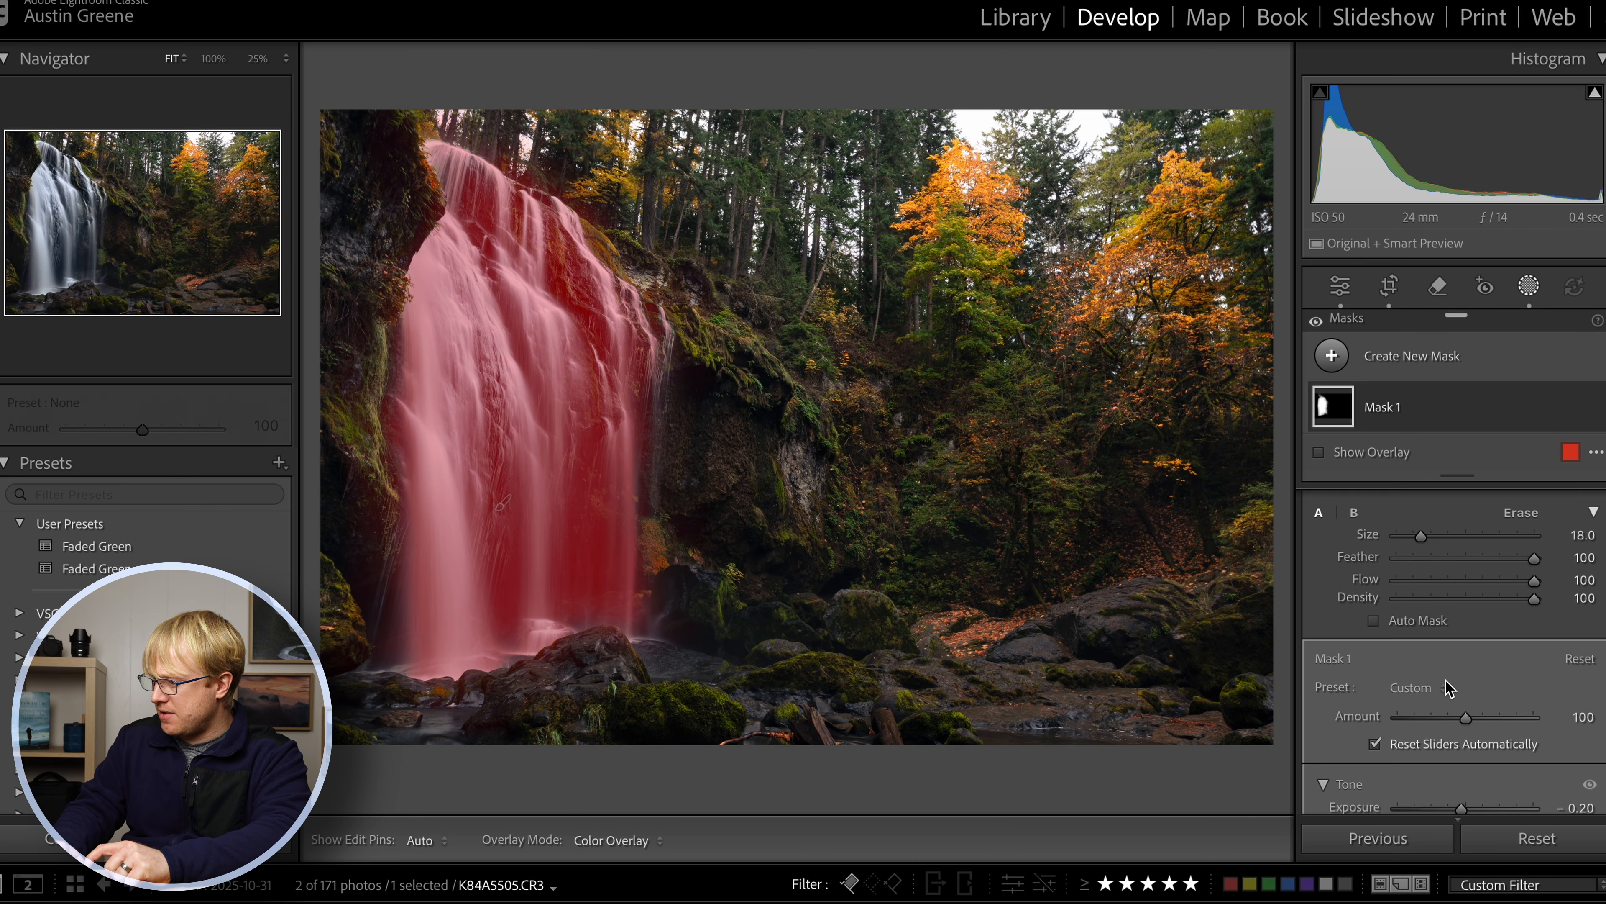
{"action": "scroll", "coordinate": [1445, 686], "scroll_direction": "down", "scroll_amount": 2}
{"action": "scroll", "coordinate": [1444, 678], "scroll_direction": "down", "scroll_amount": 1}
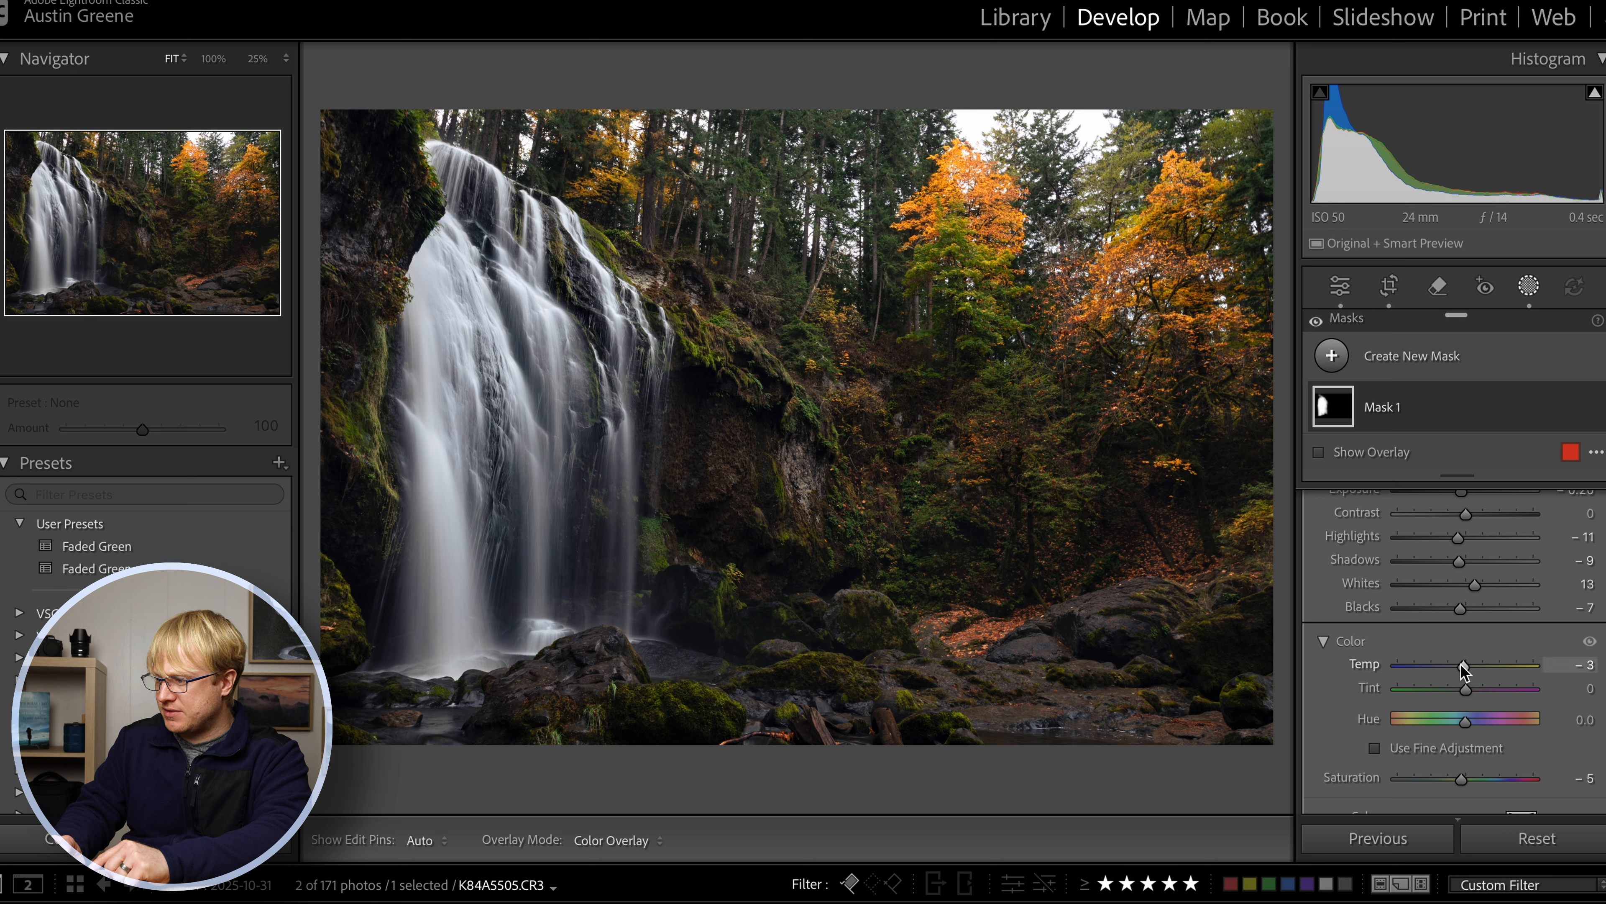
{"action": "left_click", "coordinate": [1466, 688]}
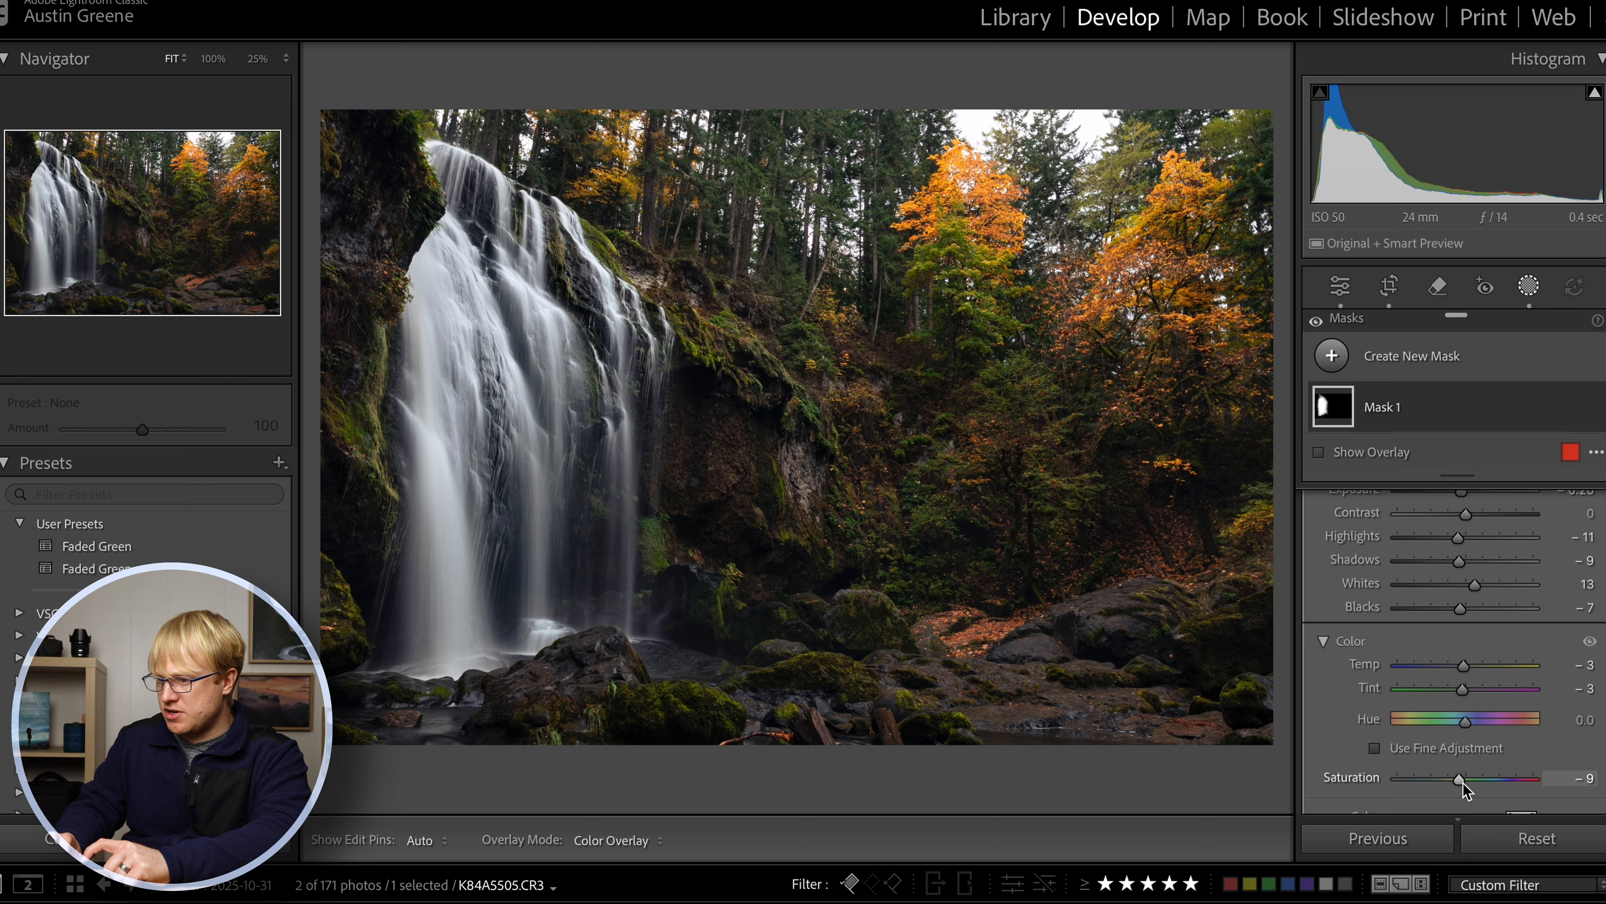
{"action": "key", "text": "shift+w"}
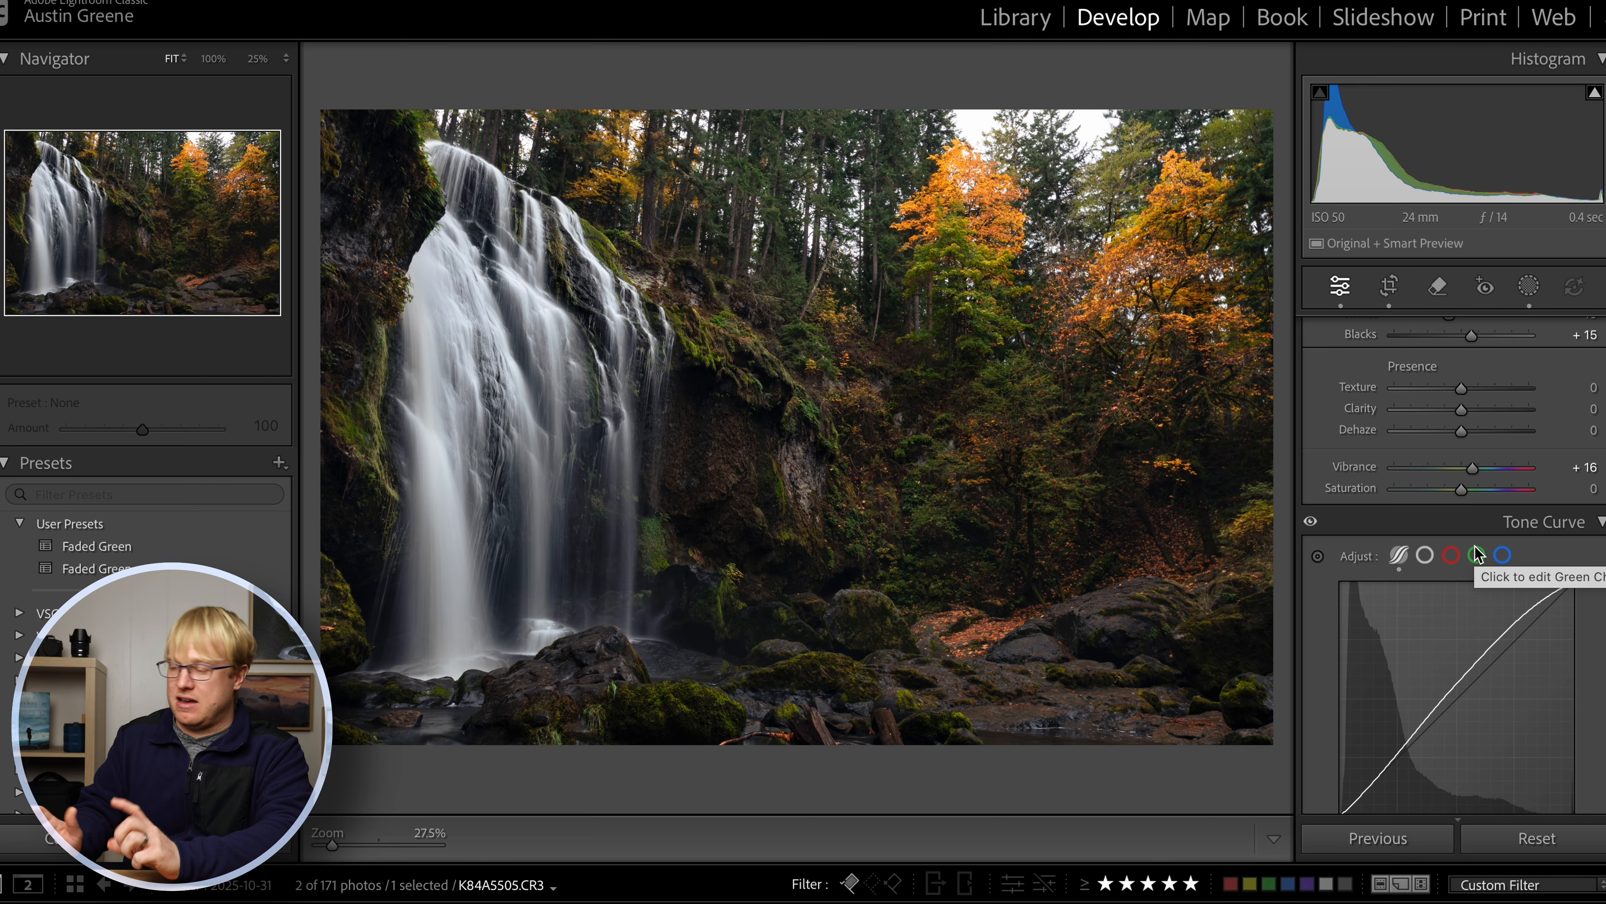
- Add a Highlight Priority post-crop vignette with an Amount of -11
{"action": "scroll", "coordinate": [1533, 443], "scroll_direction": "down", "scroll_amount": 8}
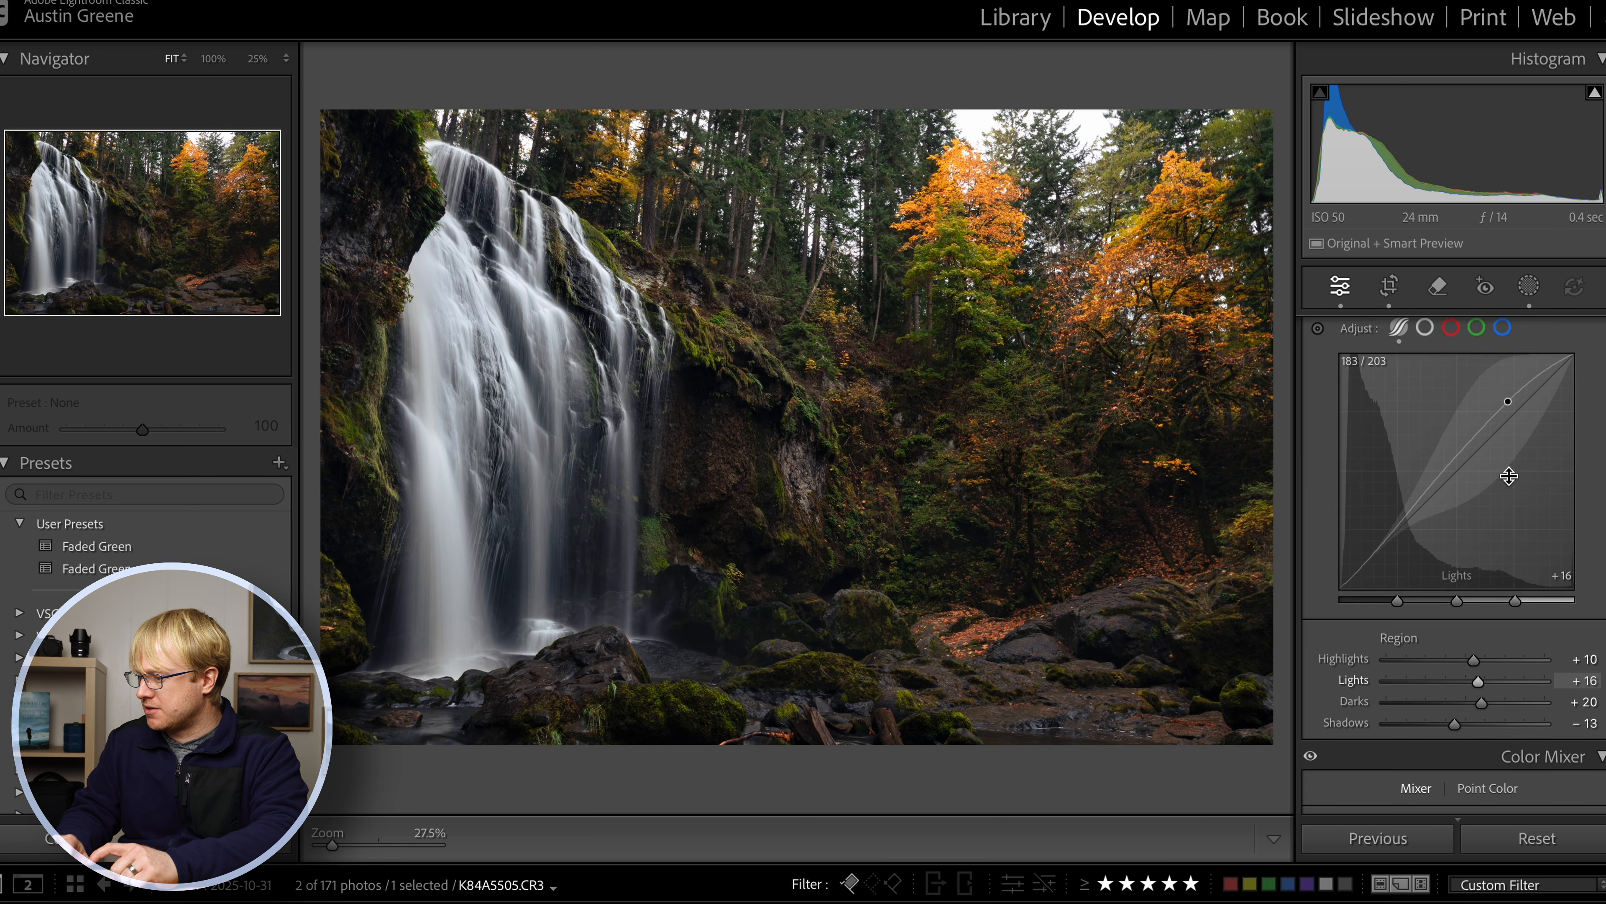
{"action": "scroll", "coordinate": [1508, 544], "scroll_direction": "down", "scroll_amount": 10}
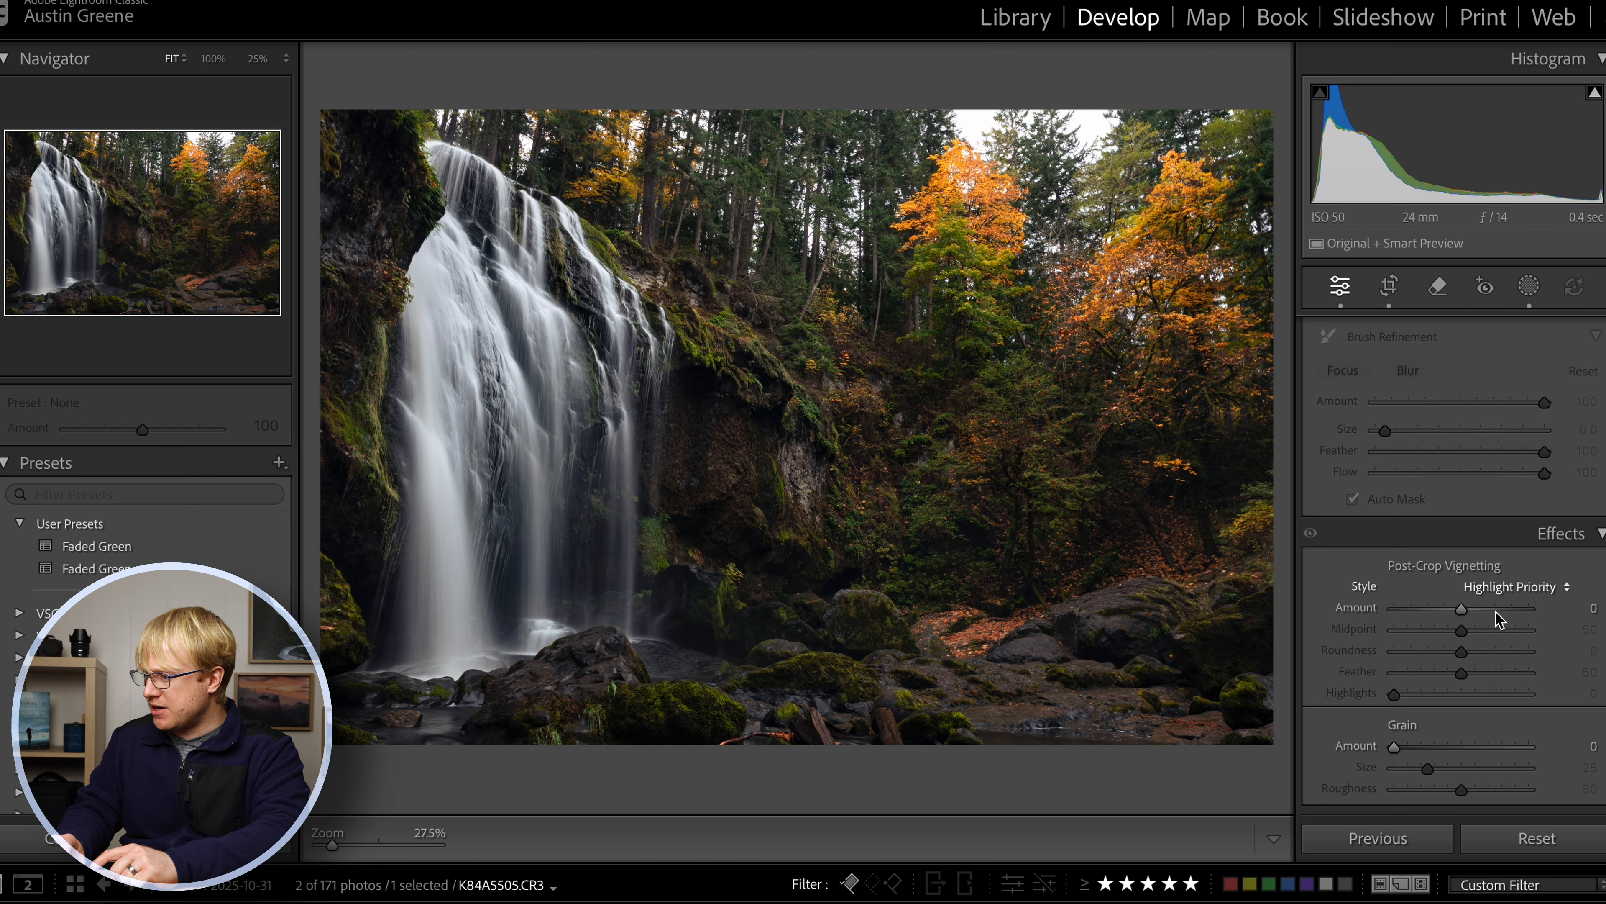
{"action": "left_click_drag", "start_coordinate": [1463, 616], "coordinate": [1453, 614]}
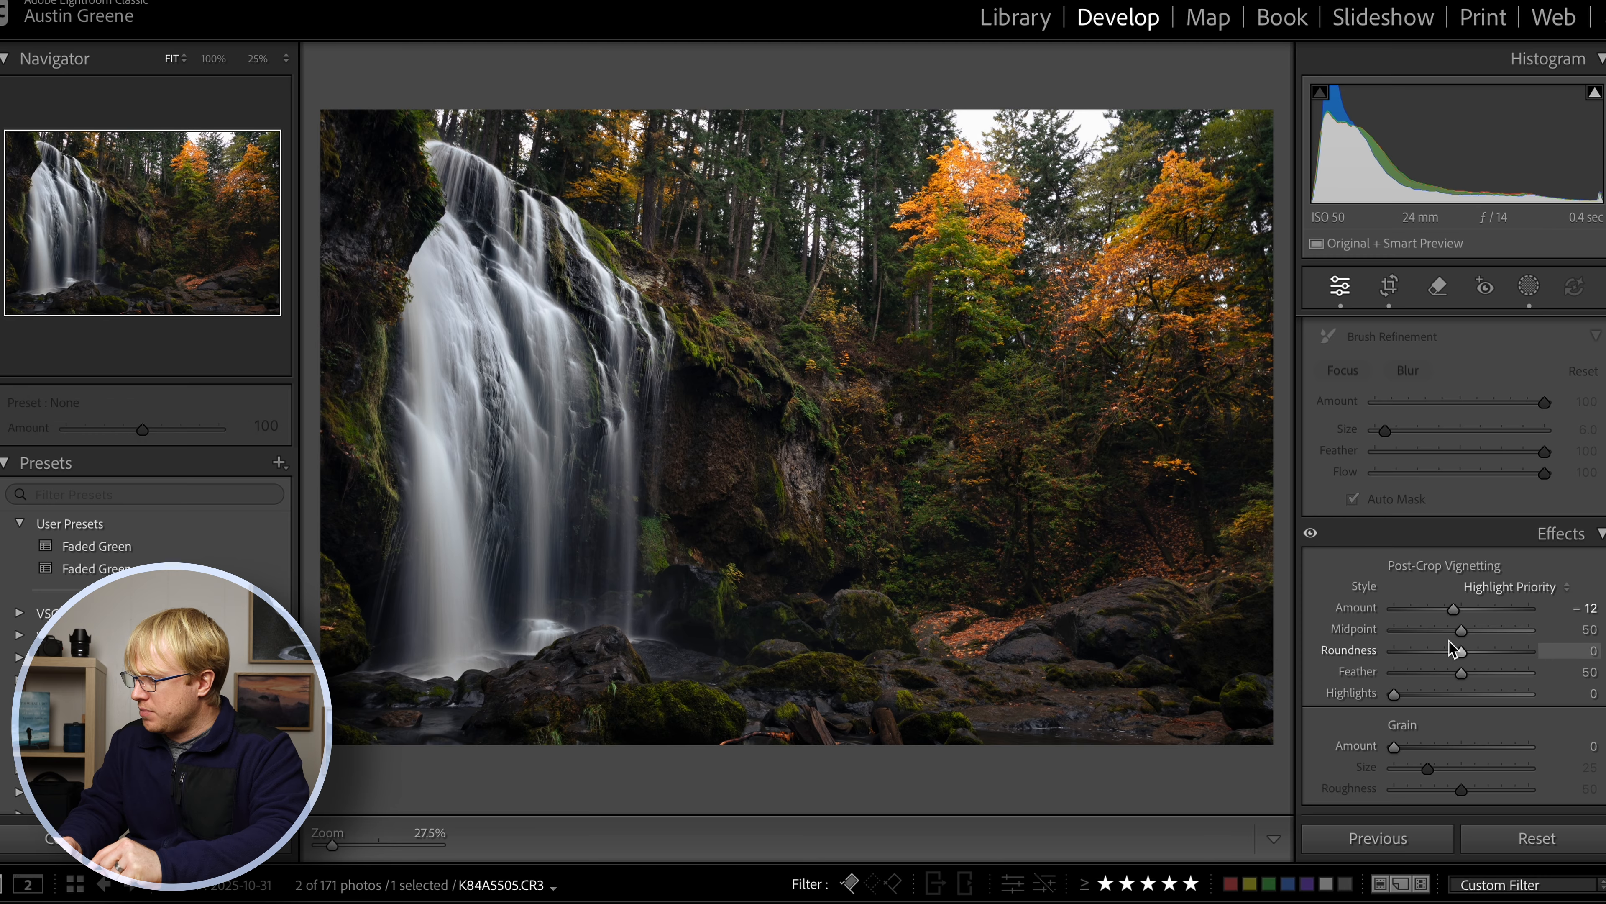
{"action": "left_click_drag", "start_coordinate": [1454, 609], "coordinate": [1454, 610]}
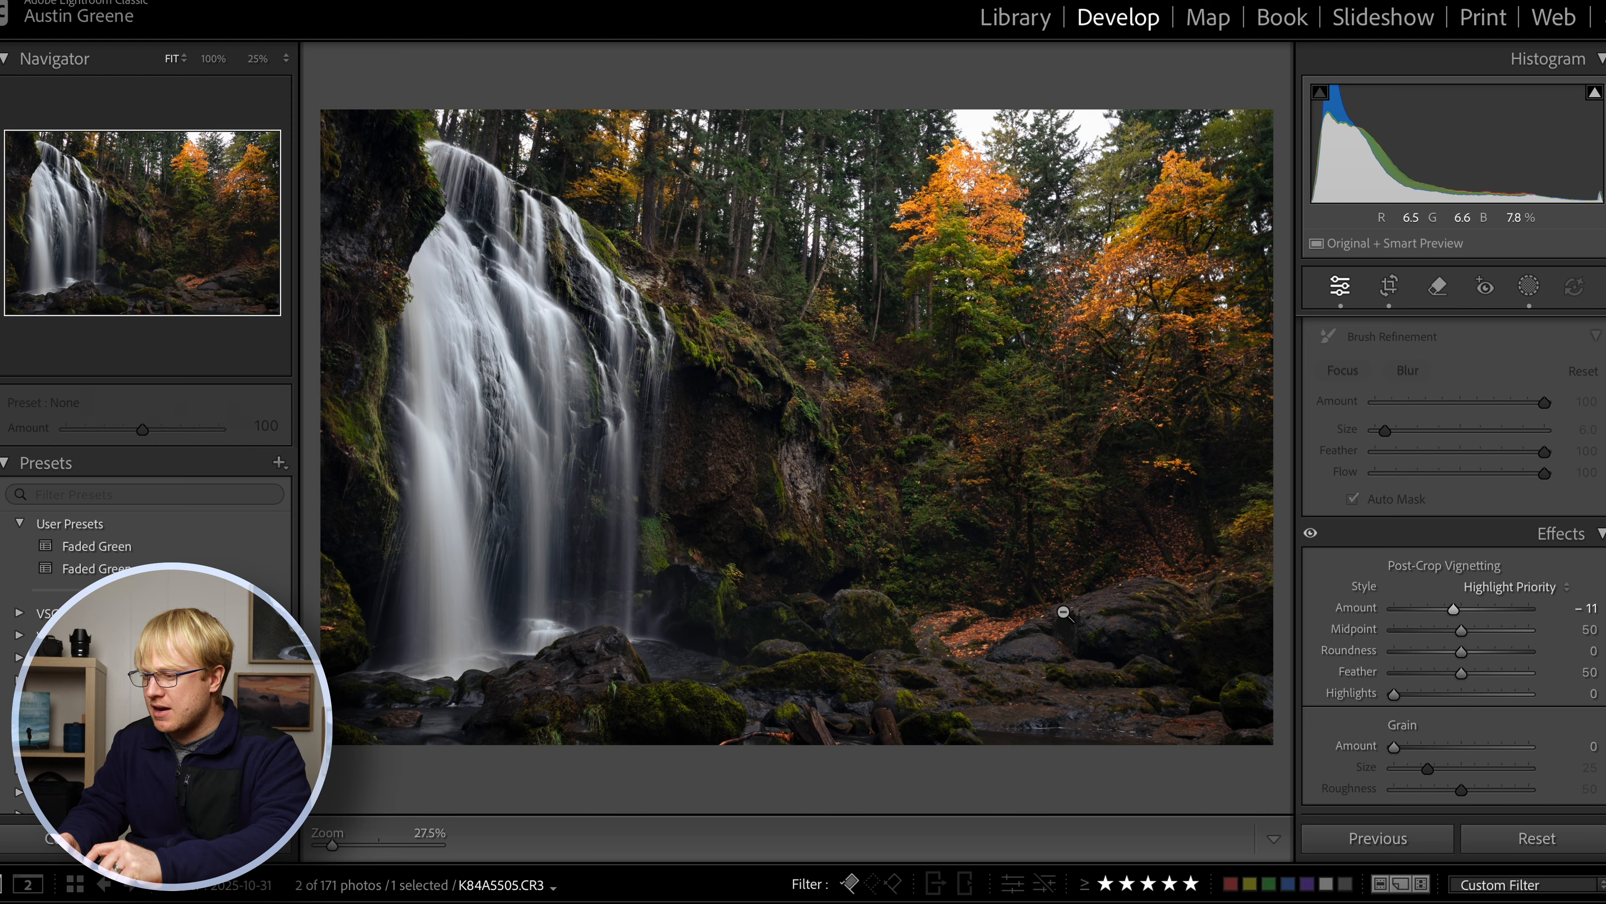
- Create a Color Range mask sampled from the gray foreground rock beside the fallen leaves, with Refine set to 1
{"action": "left_click", "coordinate": [1541, 290]}
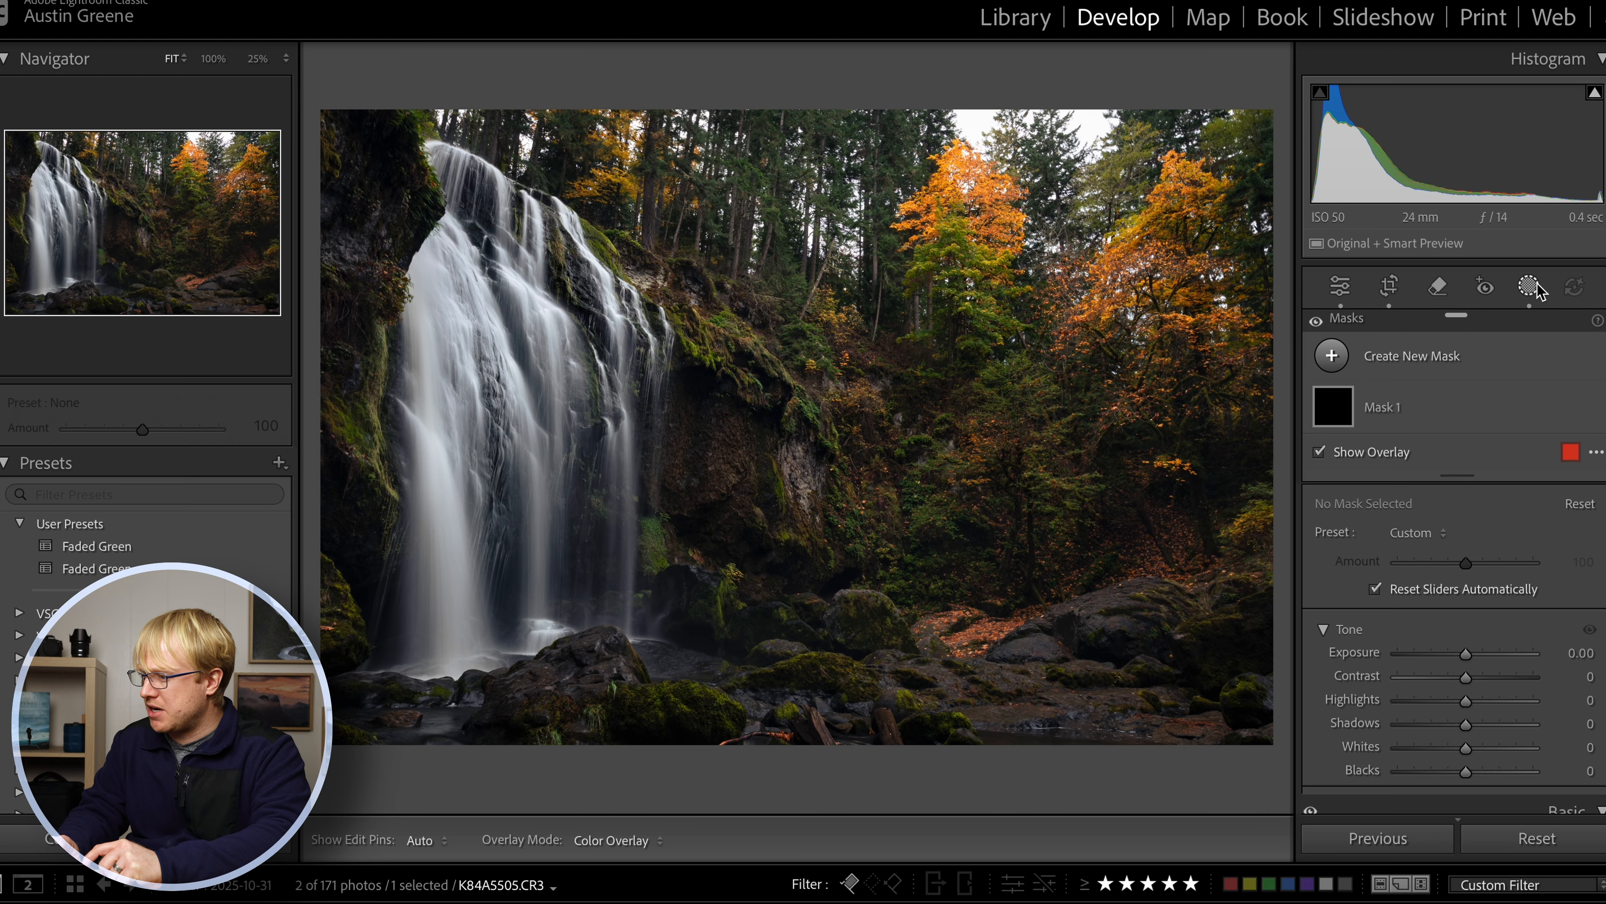
{"action": "left_click", "coordinate": [1331, 356]}
{"action": "left_click", "coordinate": [1406, 692]}
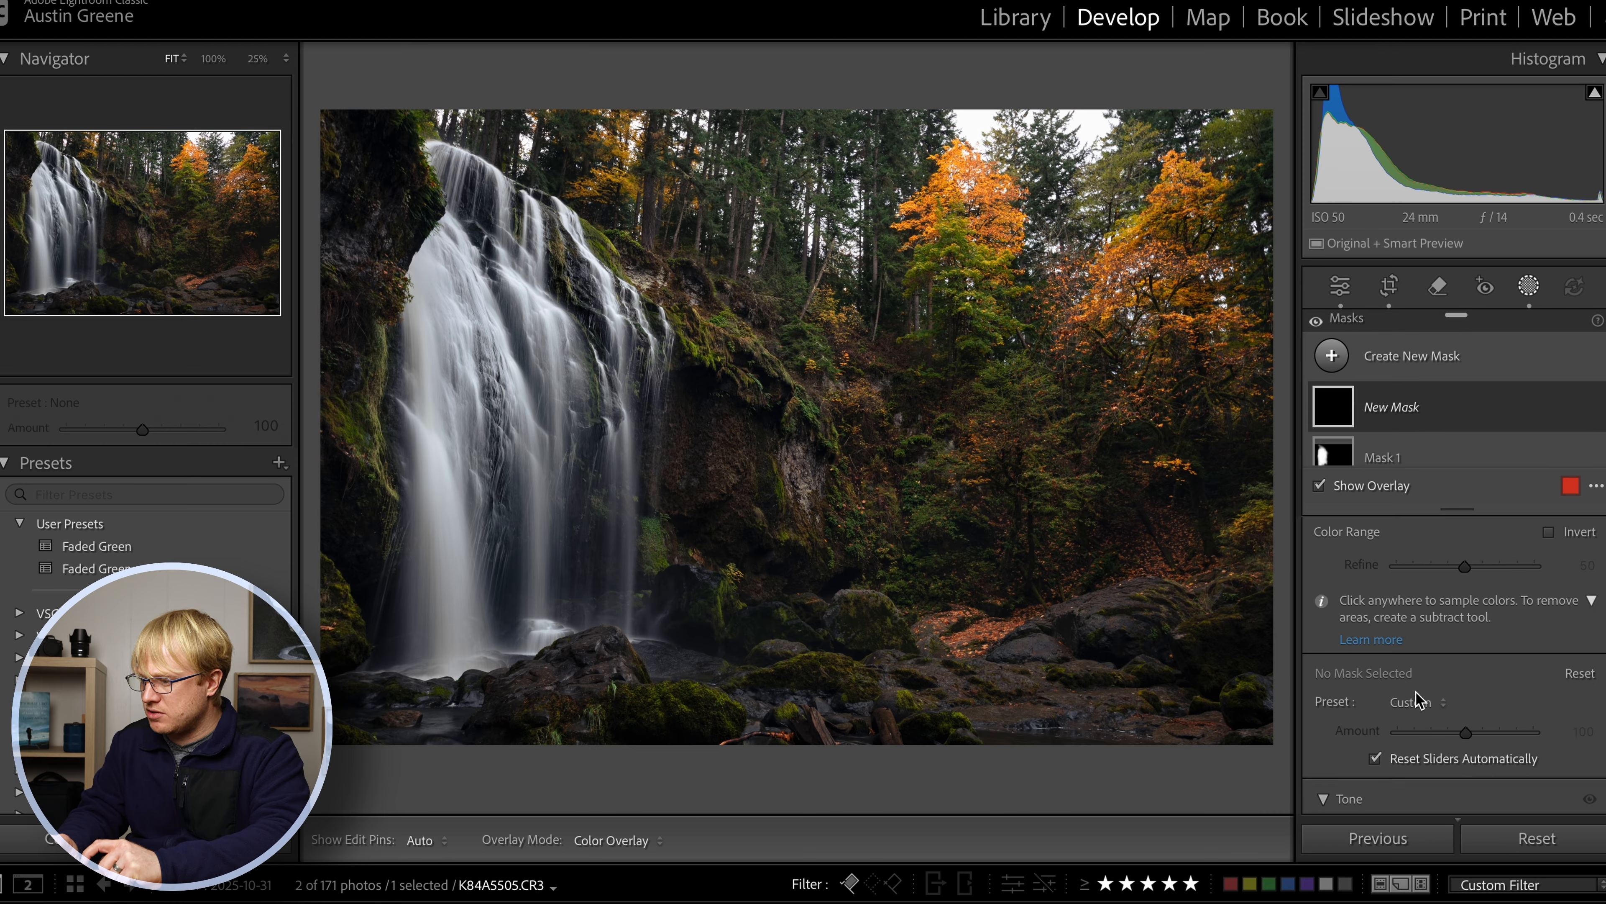
{"action": "left_click", "coordinate": [1031, 646]}
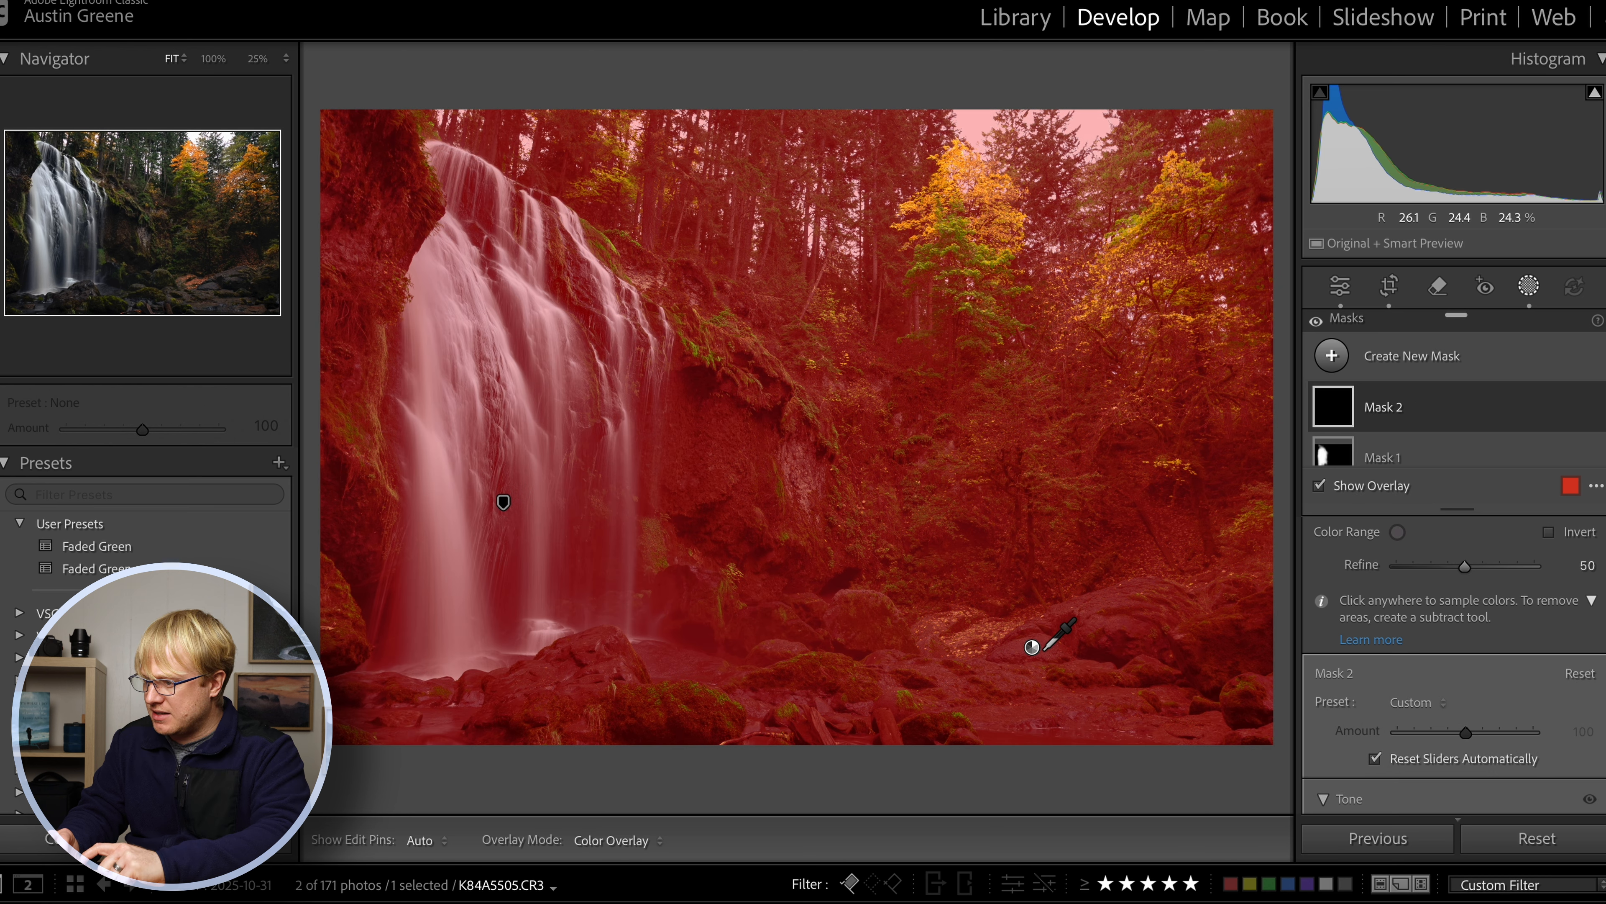
{"action": "left_click_drag", "start_coordinate": [1464, 565], "coordinate": [1398, 569]}
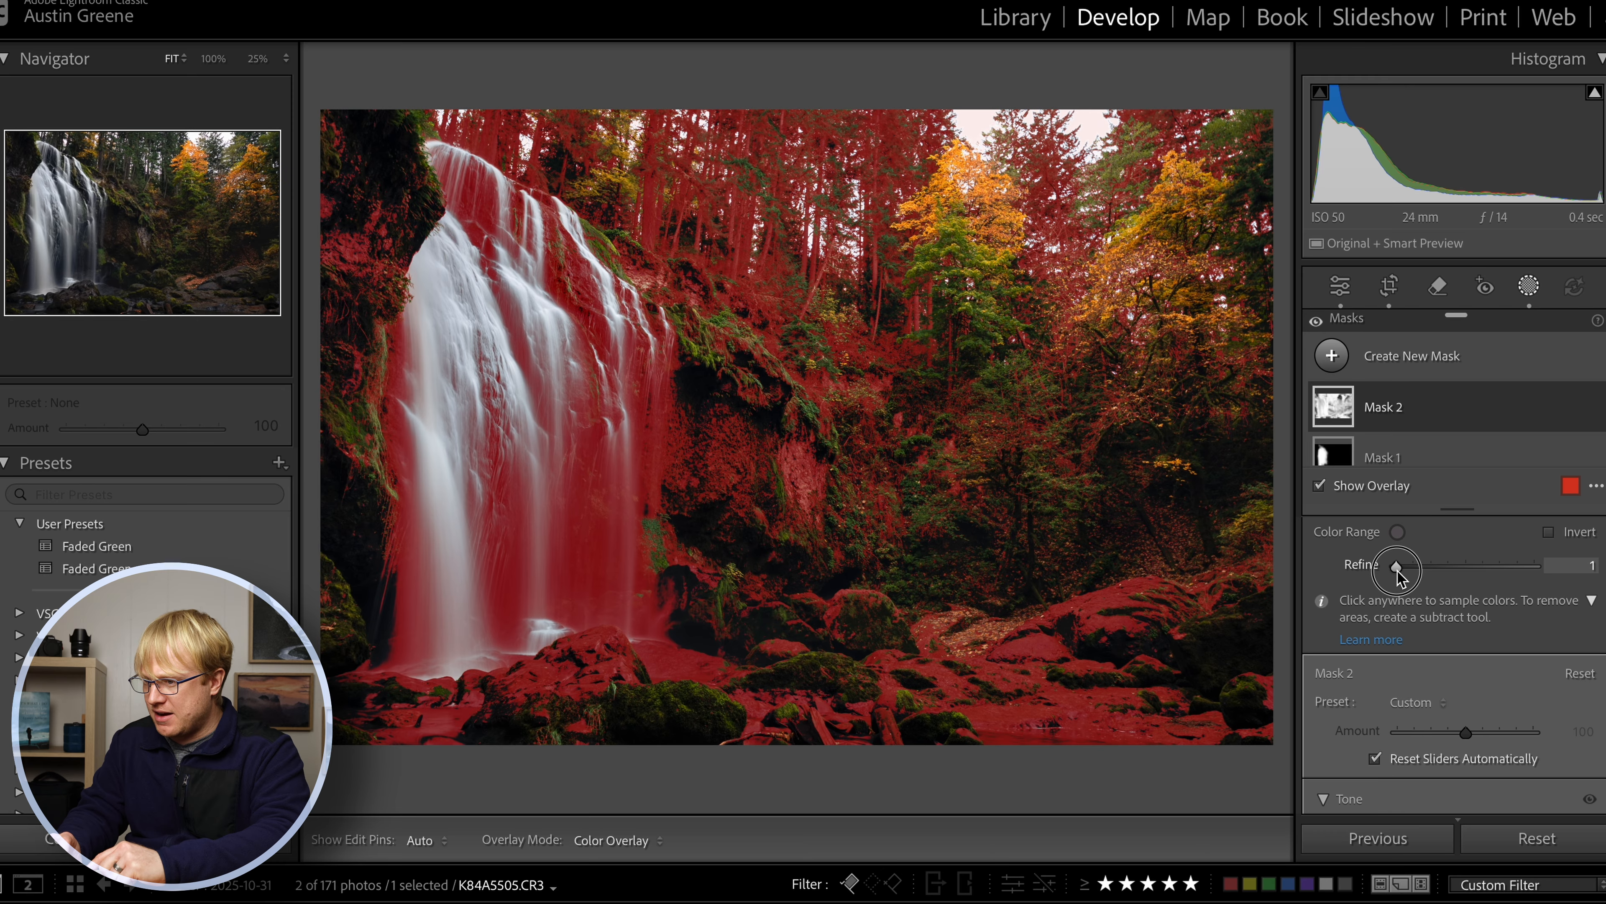
- Set the Color Range mask's Refine value to 10
{"action": "left_click_drag", "start_coordinate": [1400, 582], "coordinate": [1406, 581]}
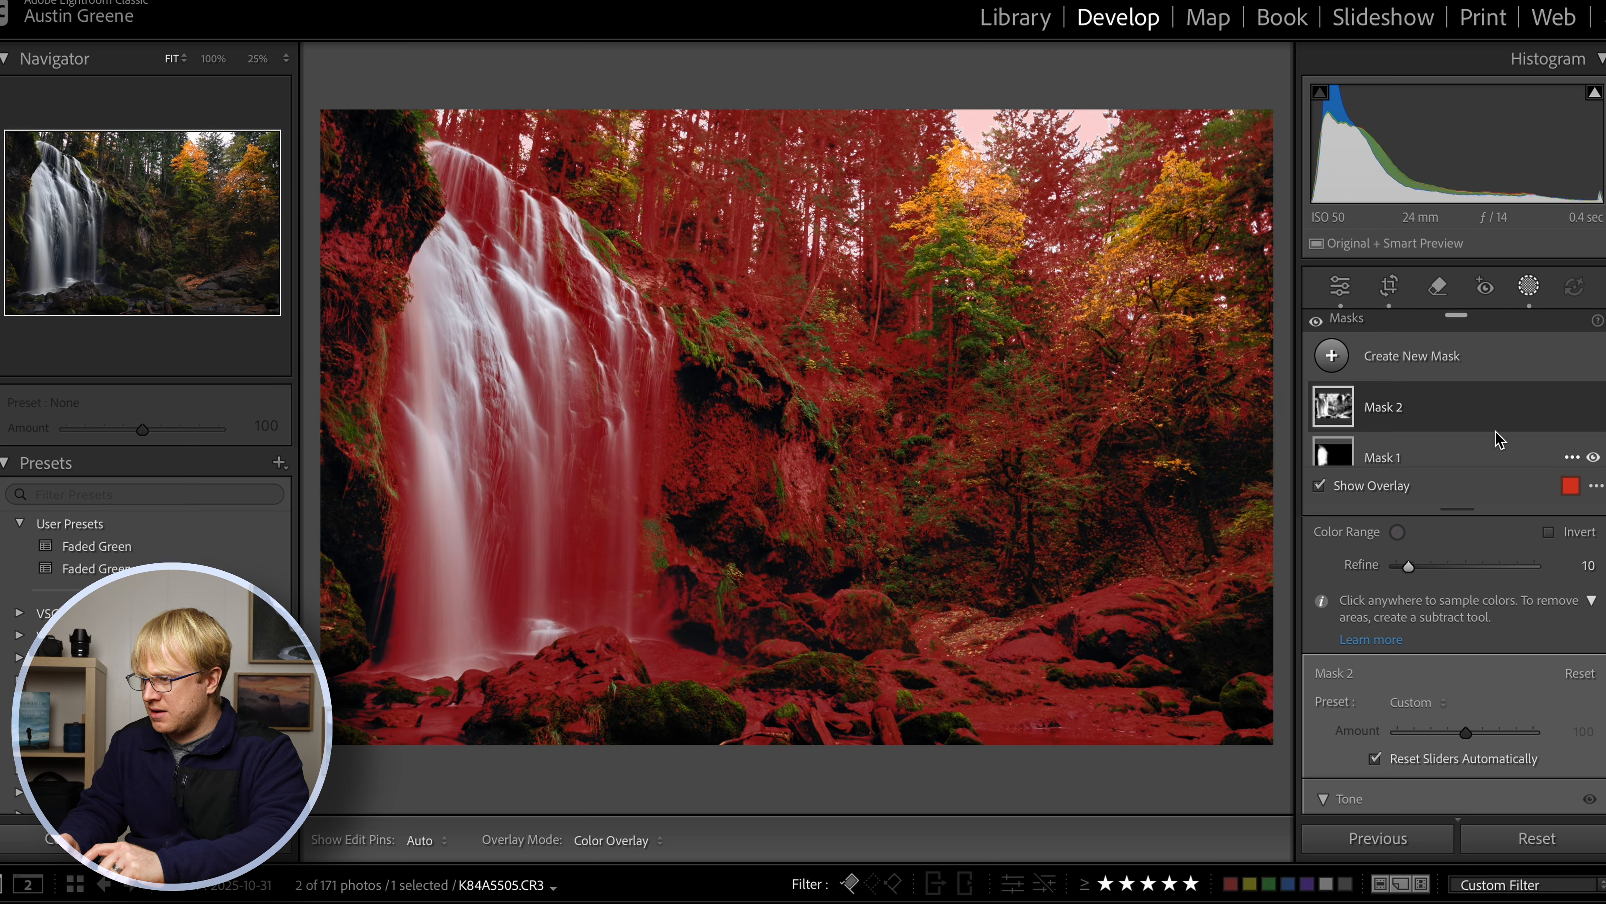
{"action": "left_click", "coordinate": [1332, 356]}
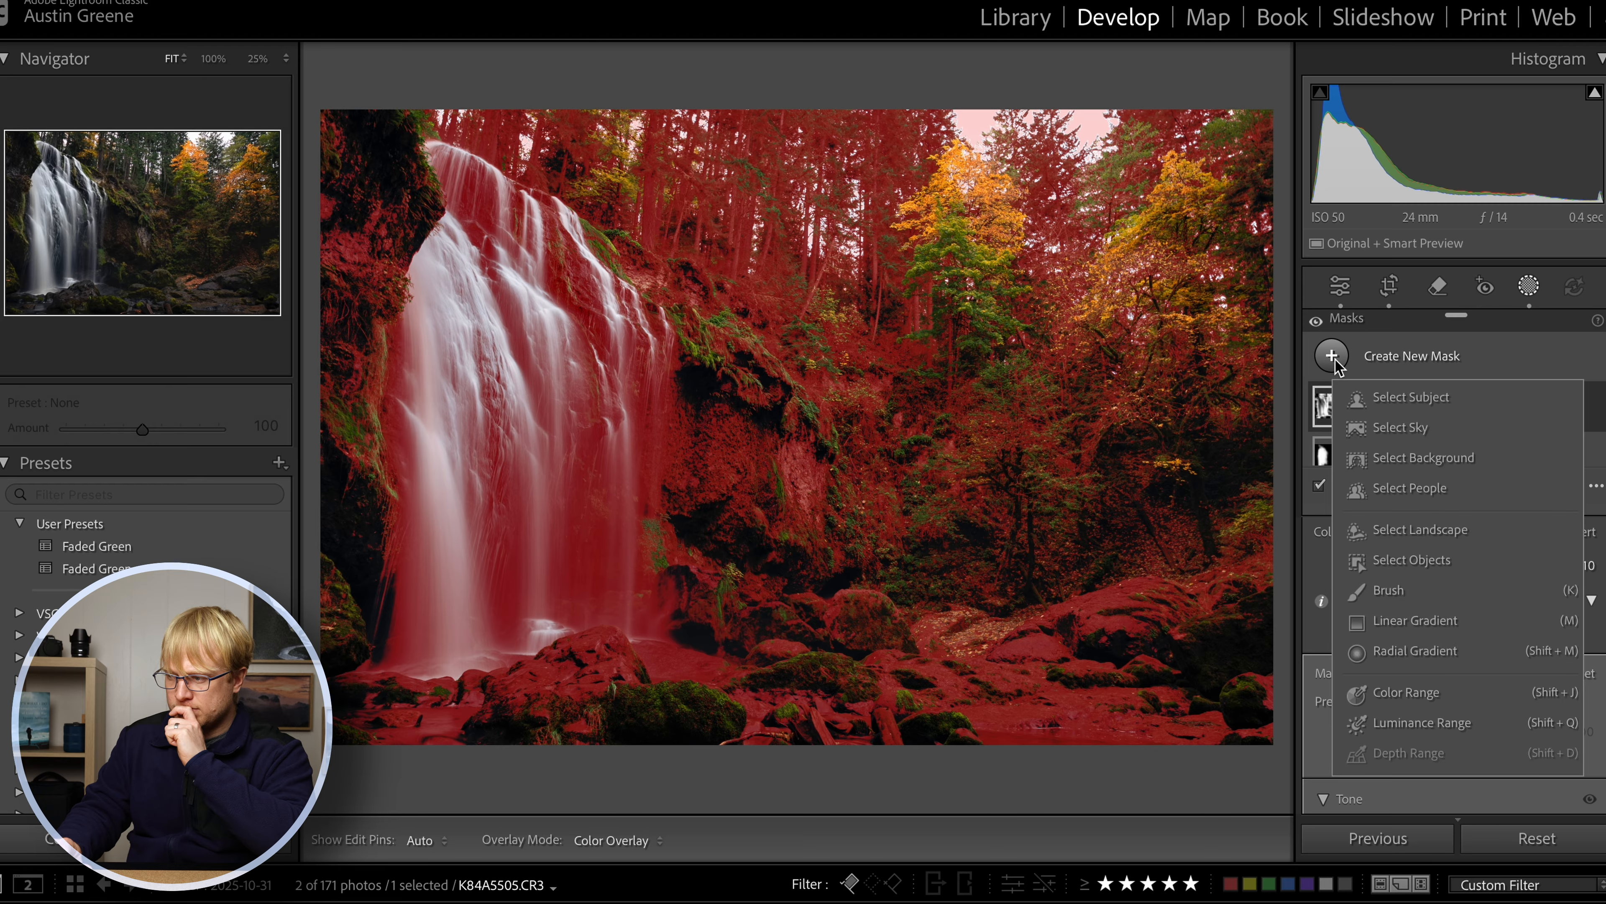
{"action": "left_click", "coordinate": [1413, 623]}
{"action": "left_click_drag", "start_coordinate": [855, 436], "coordinate": [886, 666]}
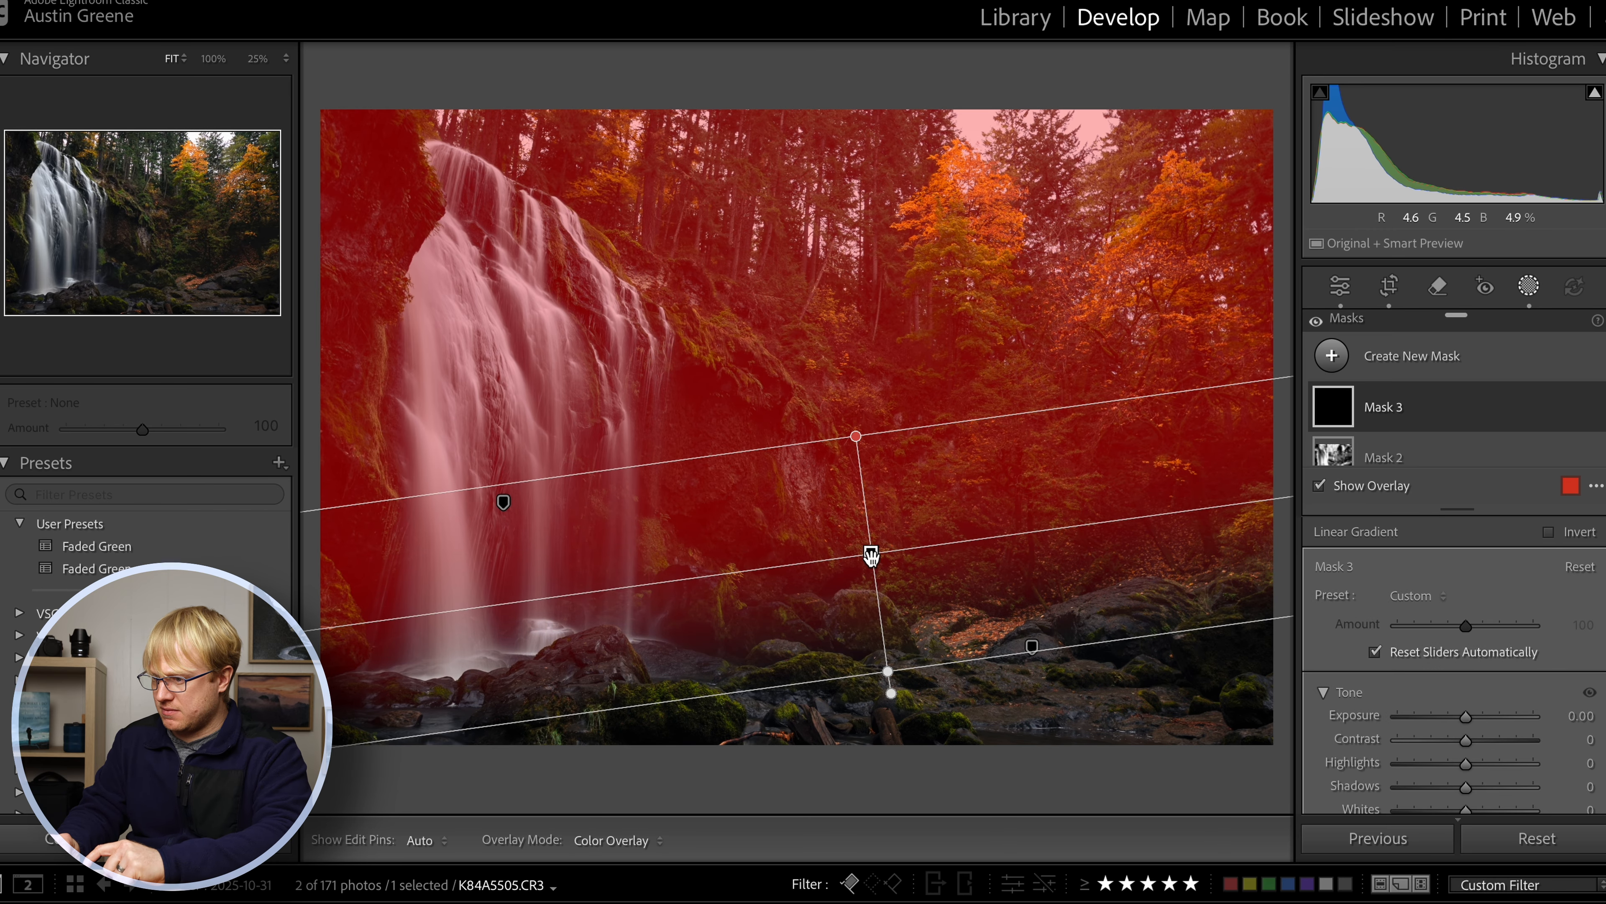
{"action": "left_click_drag", "start_coordinate": [871, 554], "coordinate": [853, 557]}
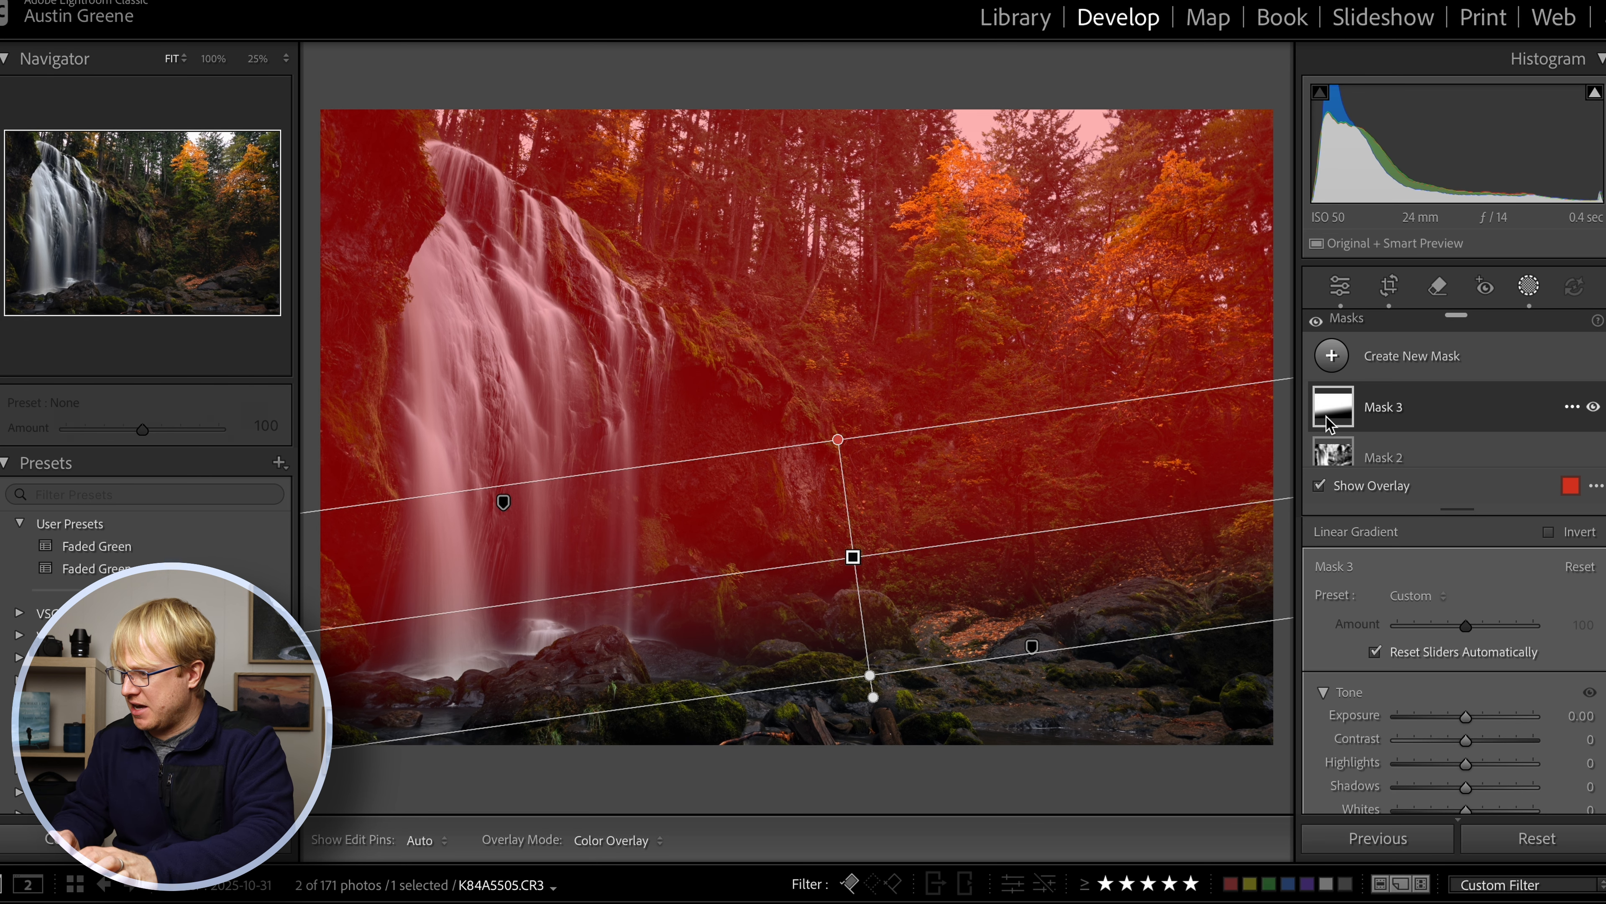
{"action": "key", "text": "Delete"}
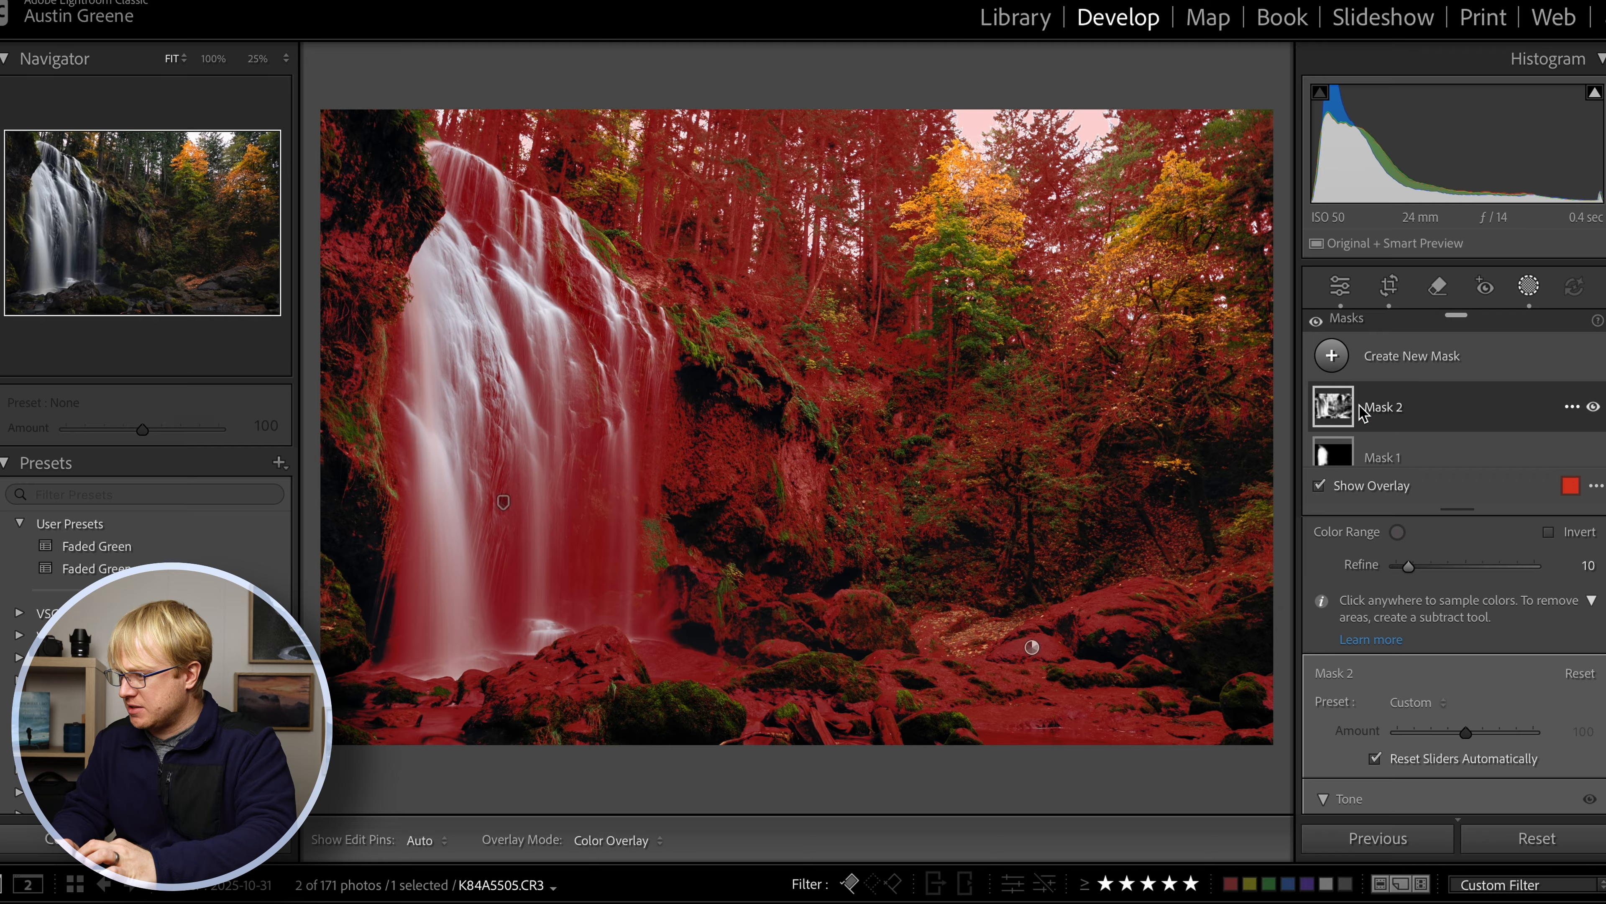
- Subtract a slightly tilted linear gradient from the Color Range mask so only the foreground rocks and lower edge stay selected
{"action": "left_click", "coordinate": [1360, 411]}
{"action": "left_click", "coordinate": [1535, 434]}
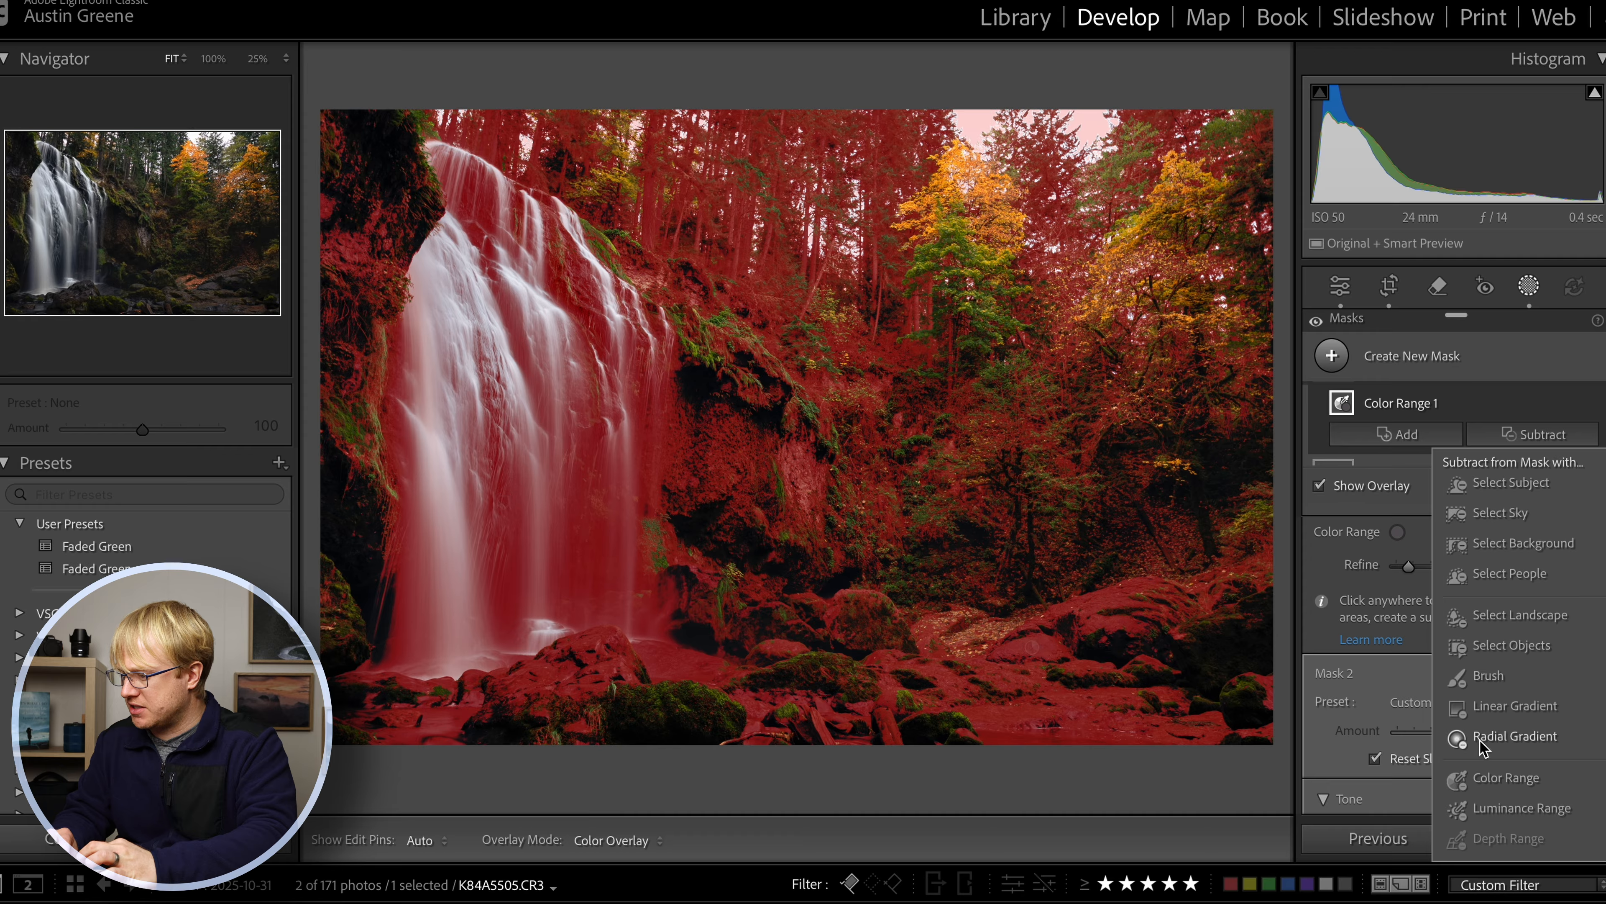
{"action": "left_click", "coordinate": [1503, 710]}
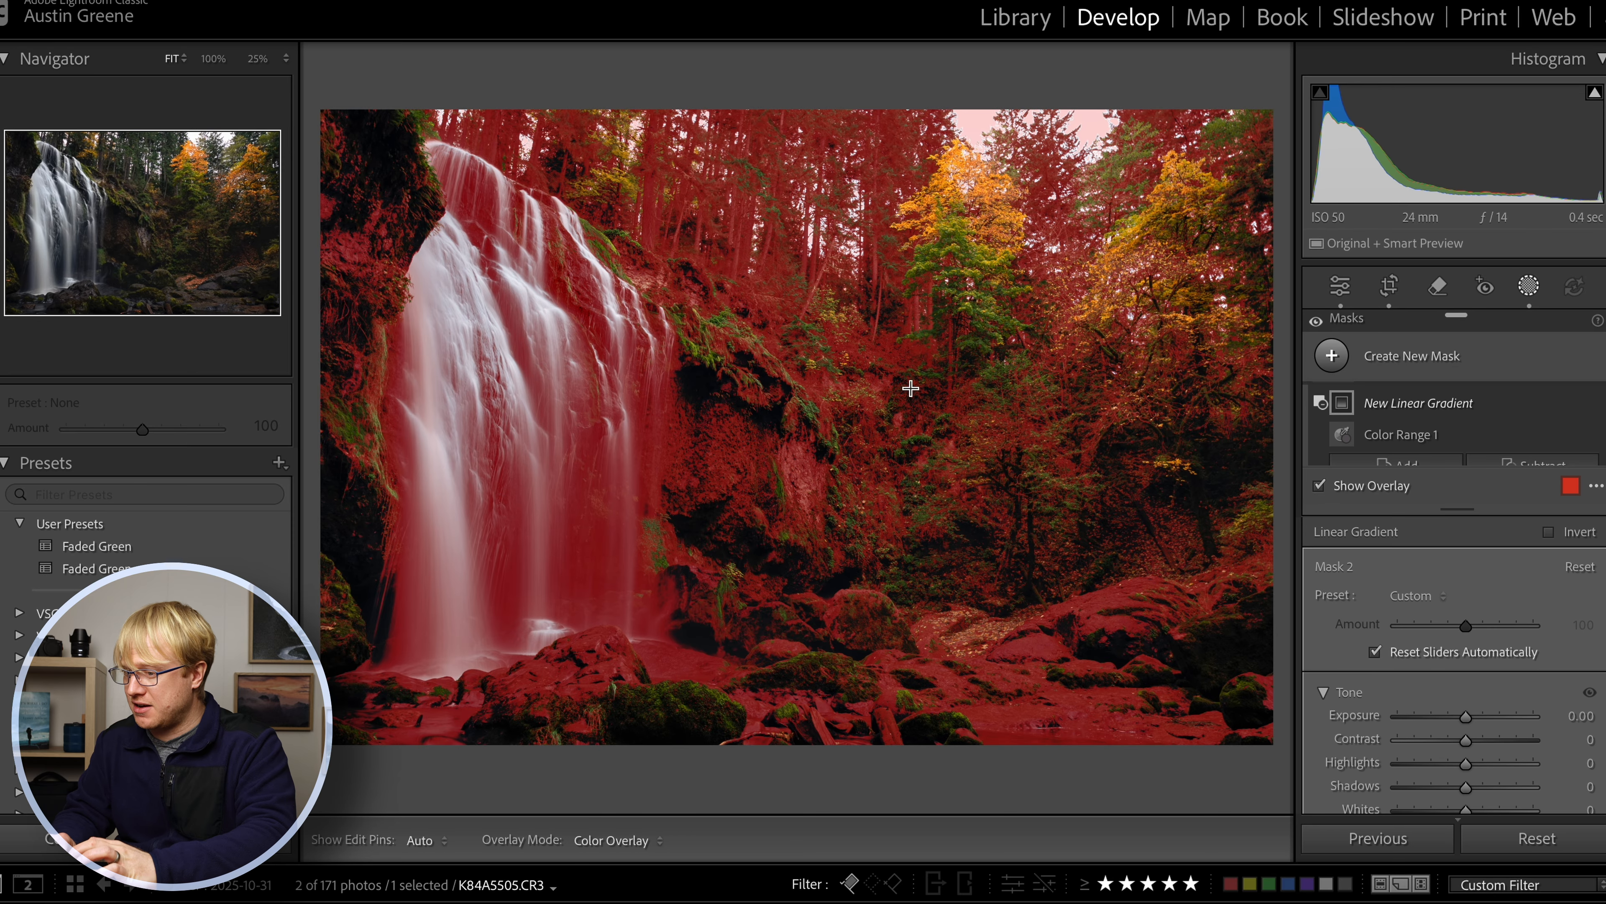
{"action": "left_click_drag", "start_coordinate": [831, 449], "coordinate": [872, 669]}
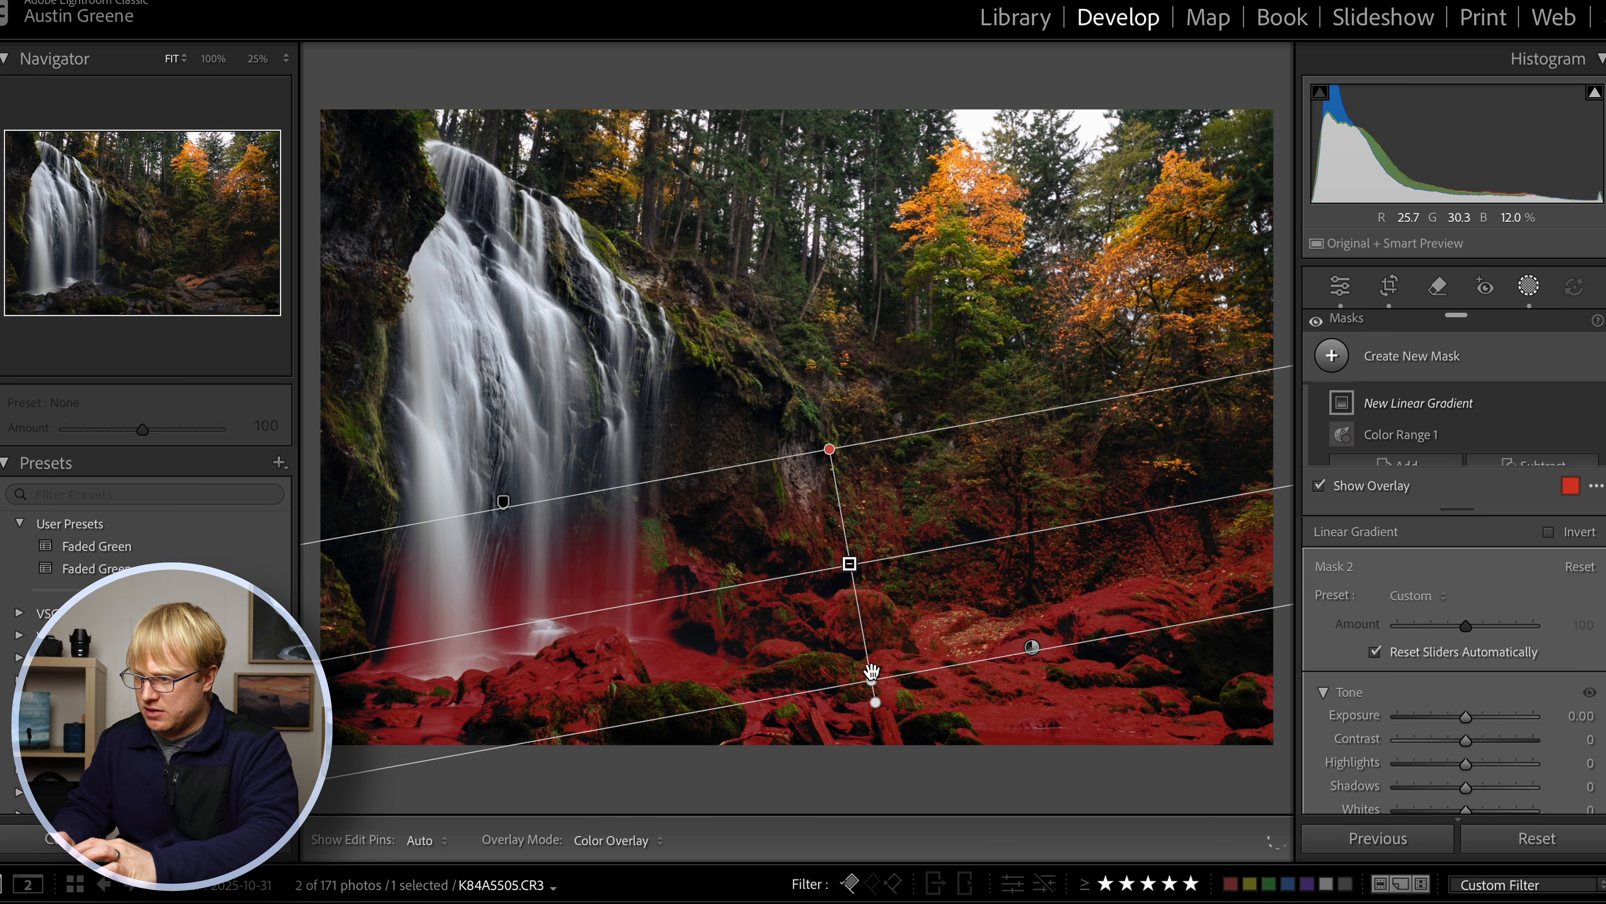
{"action": "left_click_drag", "start_coordinate": [851, 586], "coordinate": [848, 598]}
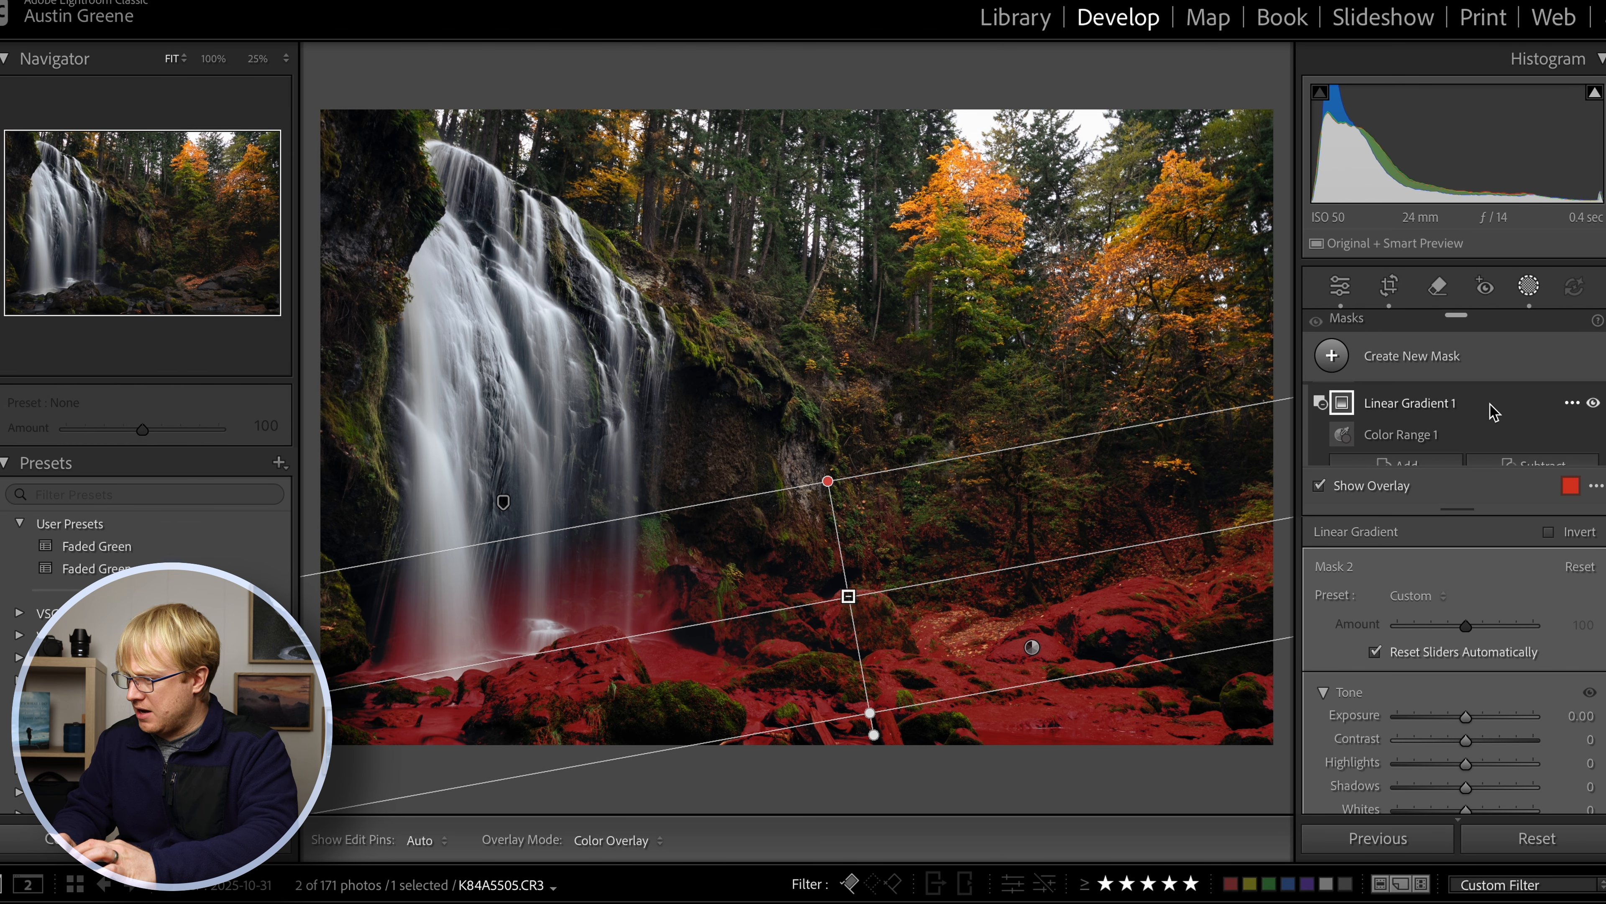
- Subtract the lower part of the waterfall from the mask using a brush of size 15 with Auto Mask
{"action": "scroll", "coordinate": [1505, 418], "scroll_direction": "down", "scroll_amount": 1}
{"action": "left_click", "coordinate": [1538, 443]}
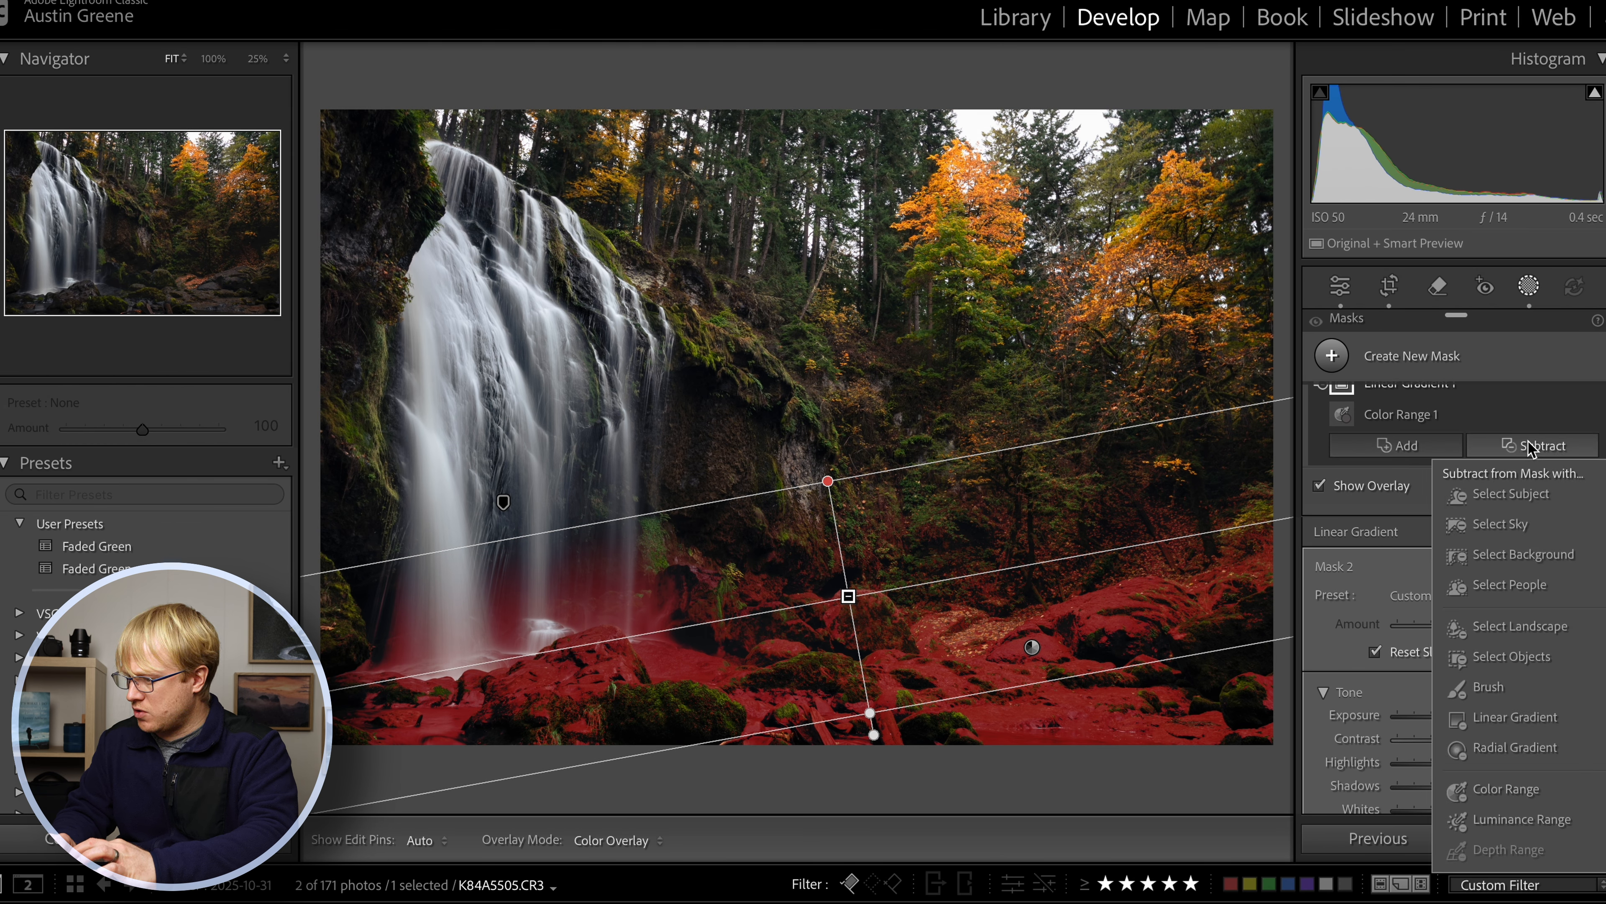
{"action": "left_click", "coordinate": [1480, 696]}
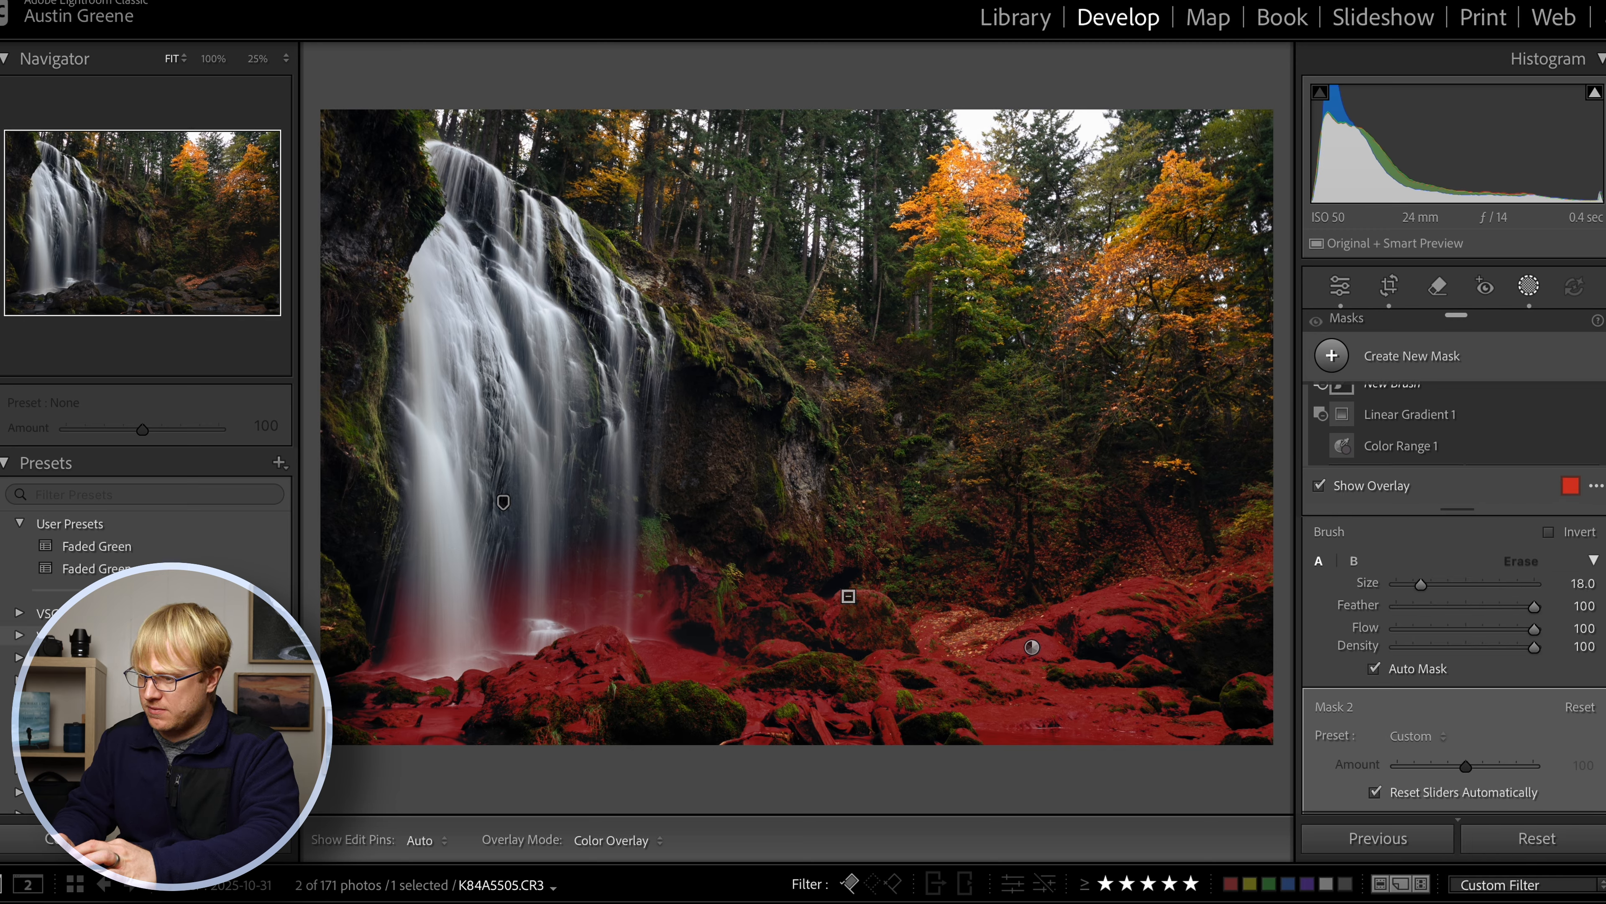
{"action": "scroll", "coordinate": [500, 627], "scroll_direction": "down", "scroll_amount": 3}
{"action": "key", "text": "h"}
{"action": "mouse_move", "coordinate": [516, 538]}
{"action": "left_mouse_down"}
{"action": "mouse_move", "coordinate": [643, 595]}
{"action": "mouse_move", "coordinate": [576, 586]}
{"action": "left_mouse_up"}
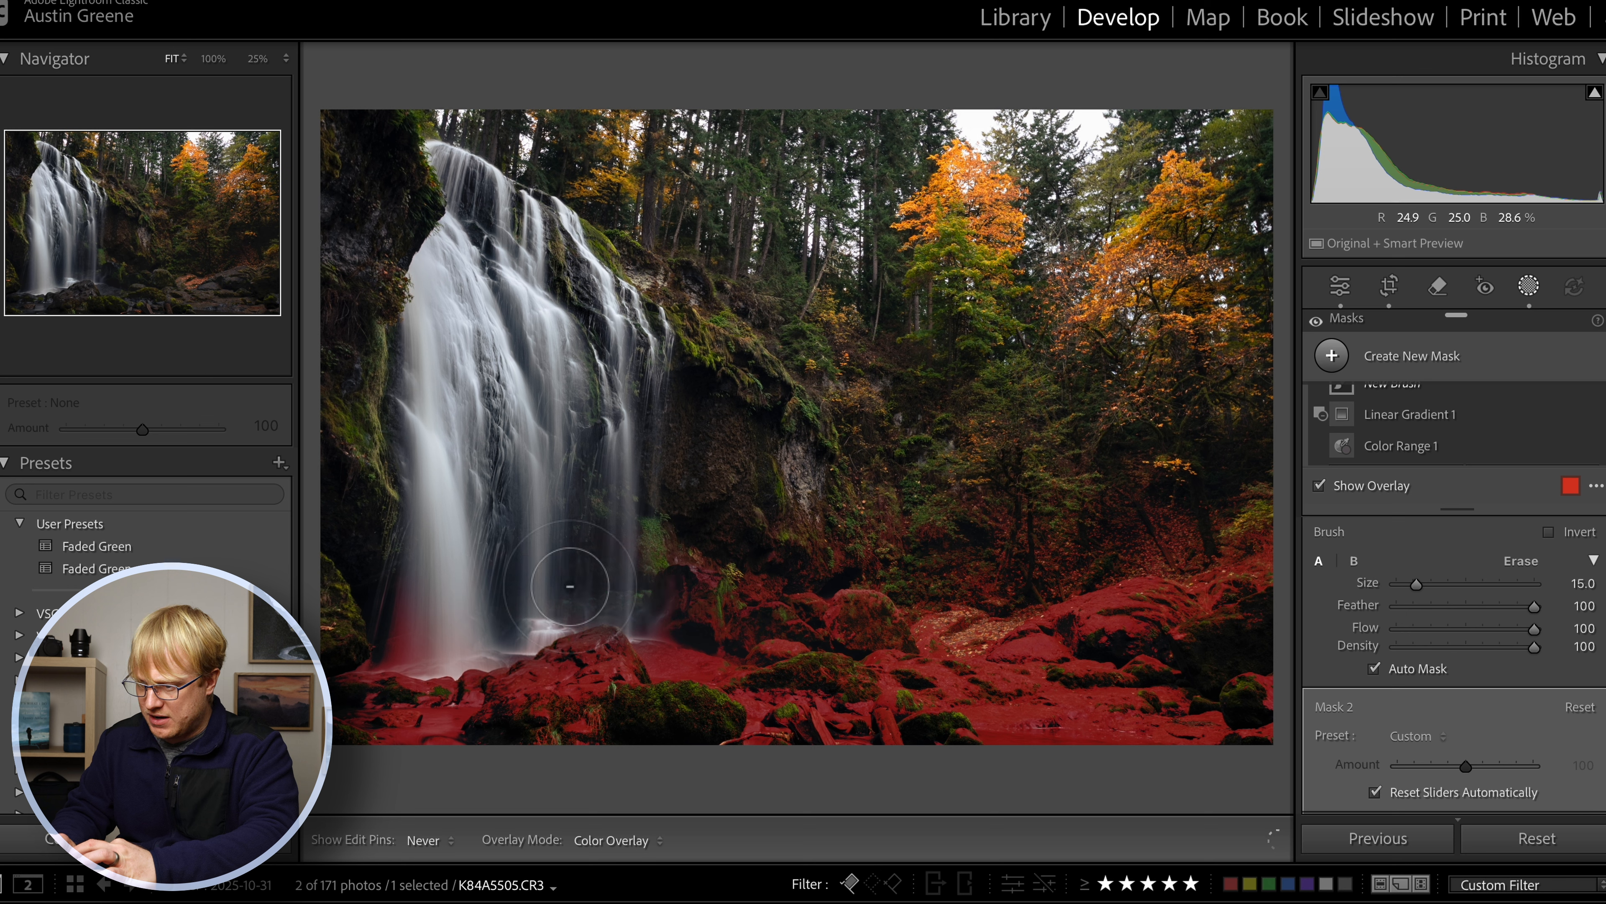
{"action": "mouse_move", "coordinate": [487, 625]}
{"action": "left_mouse_down"}
{"action": "mouse_move", "coordinate": [395, 623]}
{"action": "mouse_move", "coordinate": [409, 624]}
{"action": "left_mouse_up"}
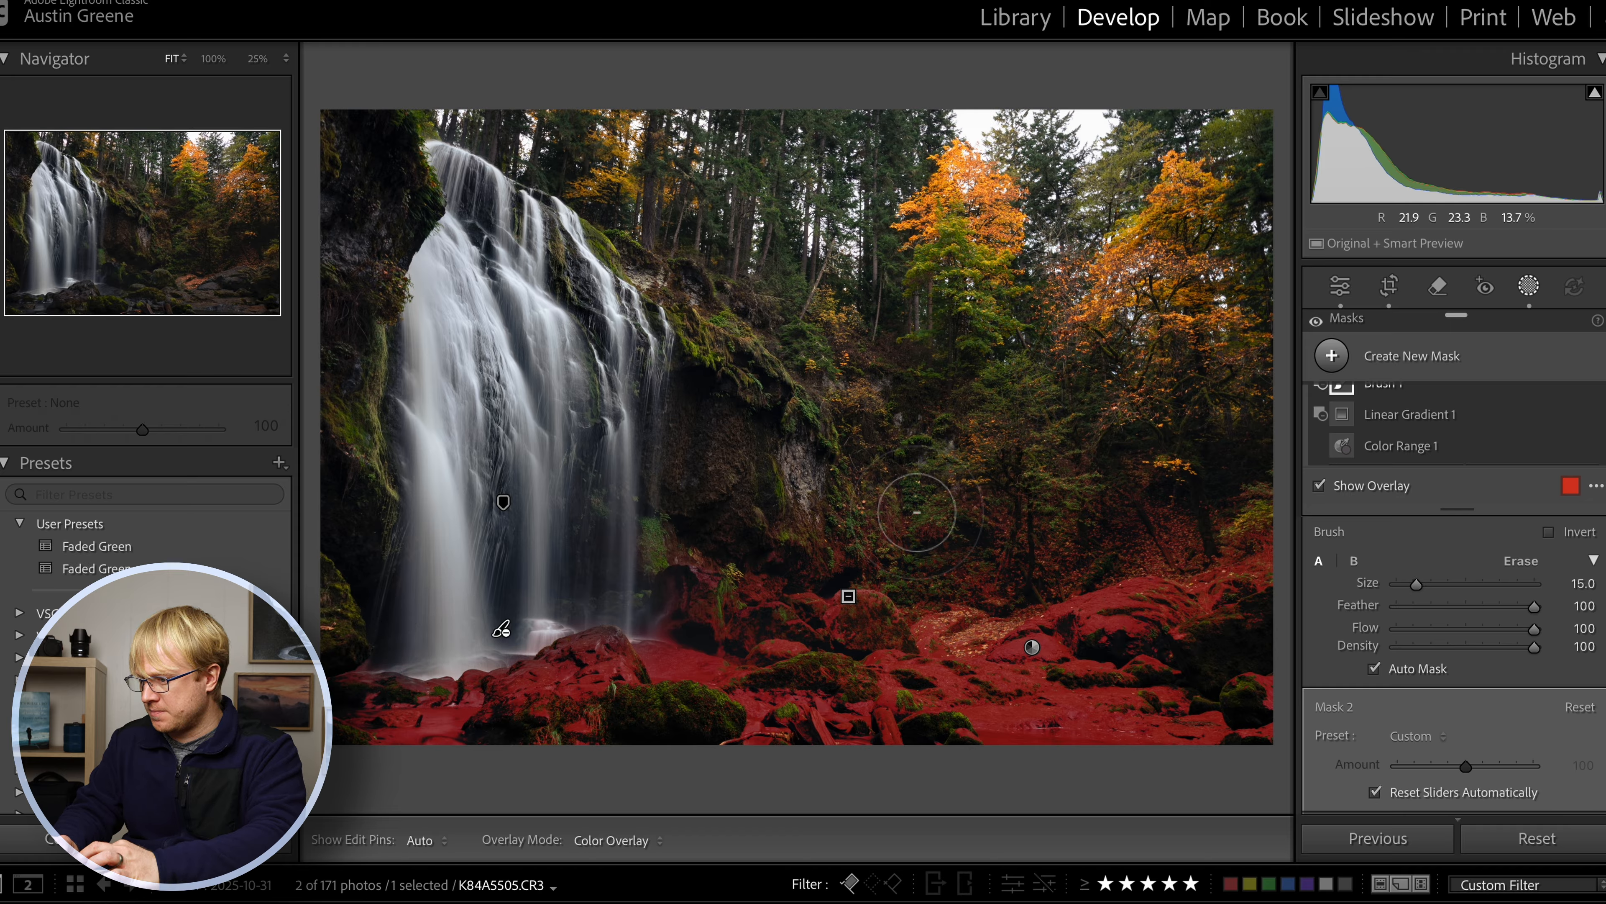
- Brush the dark forest above the foreground rocks, to the right of the waterfall, out of the mask
{"action": "key", "text": "h"}
{"action": "key", "text": "h"}
{"action": "mouse_move", "coordinate": [1091, 500]}
{"action": "left_mouse_down"}
{"action": "mouse_move", "coordinate": [1158, 435]}
{"action": "mouse_move", "coordinate": [1039, 432]}
{"action": "mouse_move", "coordinate": [1119, 477]}
{"action": "mouse_move", "coordinate": [1208, 494]}
{"action": "mouse_move", "coordinate": [1147, 523]}
{"action": "mouse_move", "coordinate": [1216, 522]}
{"action": "left_mouse_up"}
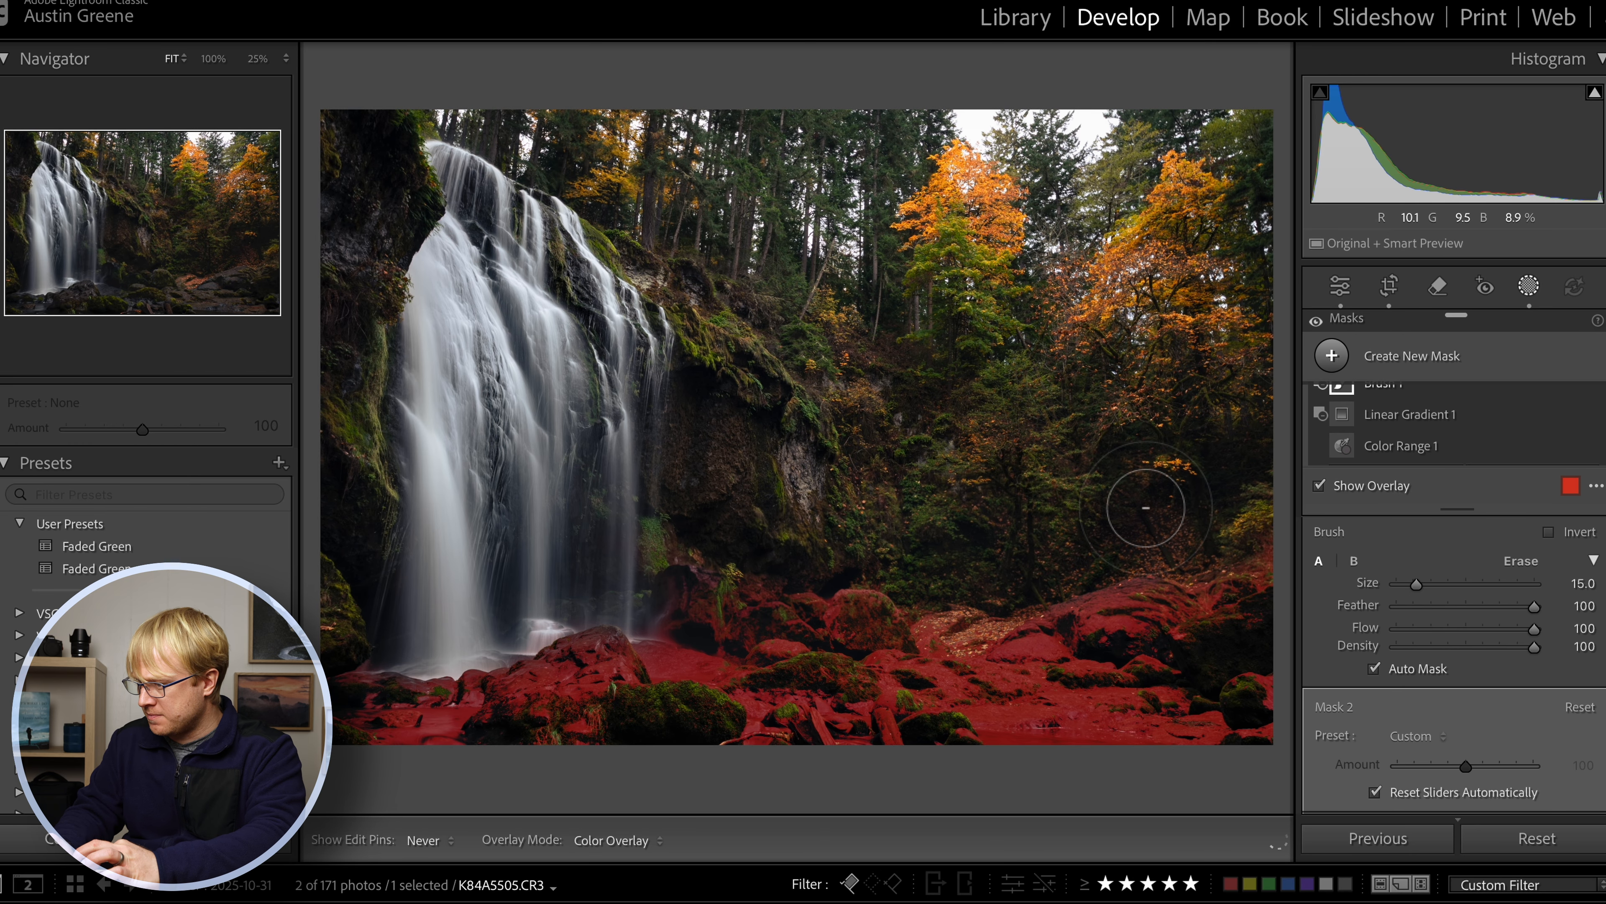
- At 100% zoom, clean up the mask edge above the foreground rocks with a subtract brush of size 13, checking back toward the waterfall base
{"action": "key", "text": "super+equal"}
{"action": "key", "text": "super+equal"}
{"action": "key", "text": "super+equal"}
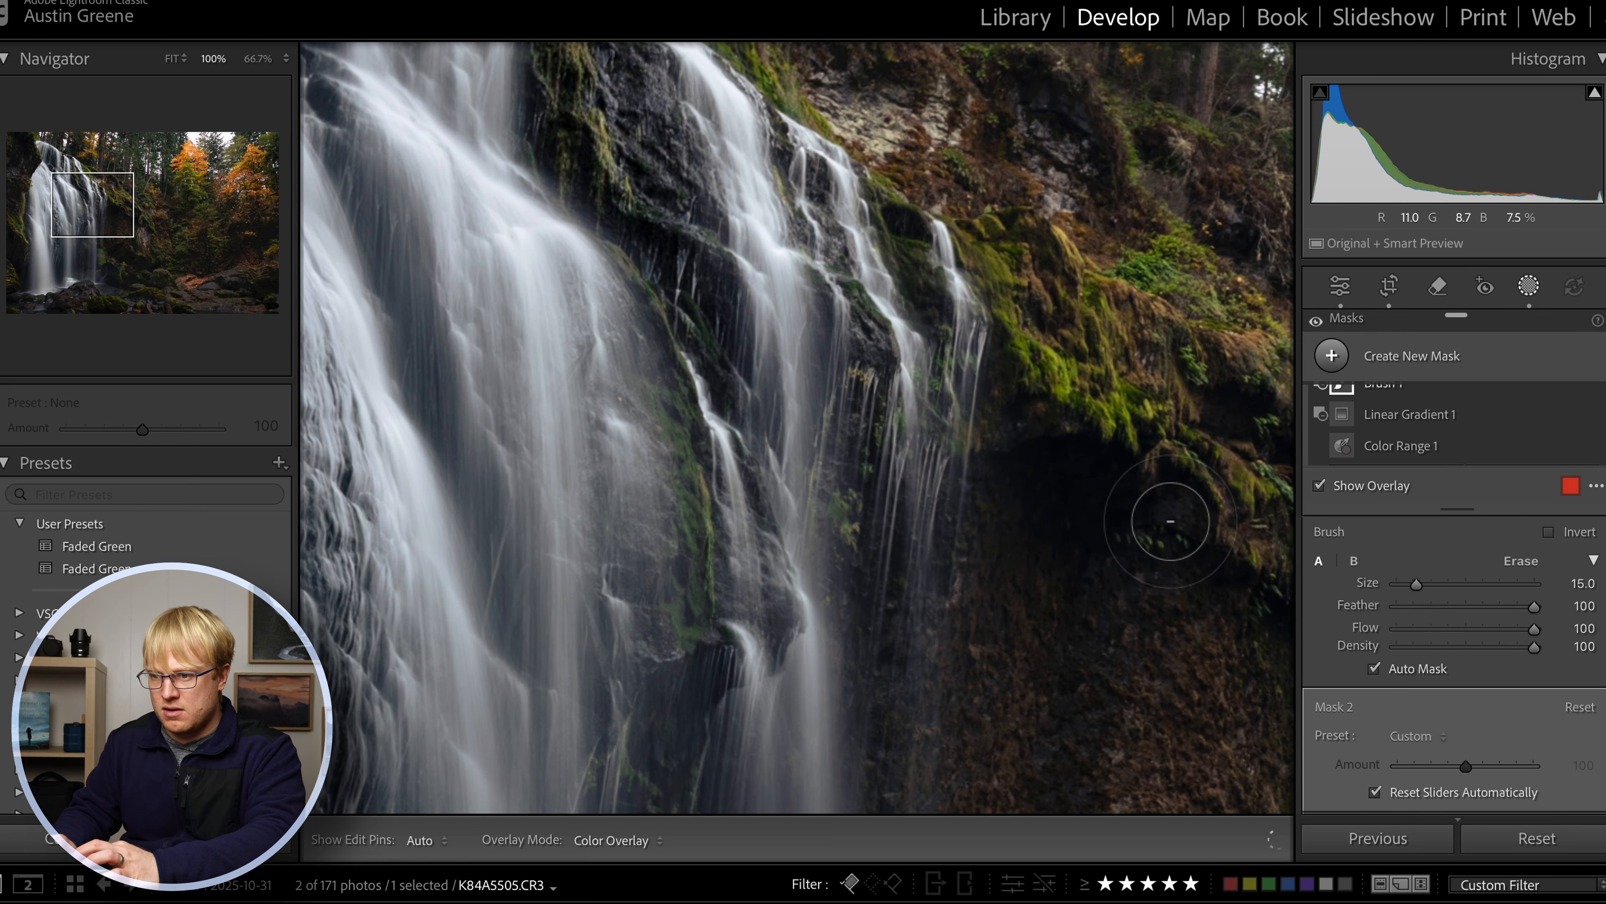
{"action": "left_click_drag", "start_coordinate": [96, 198], "coordinate": [198, 280]}
{"action": "key", "text": "bracketleft"}
{"action": "key", "text": "h"}
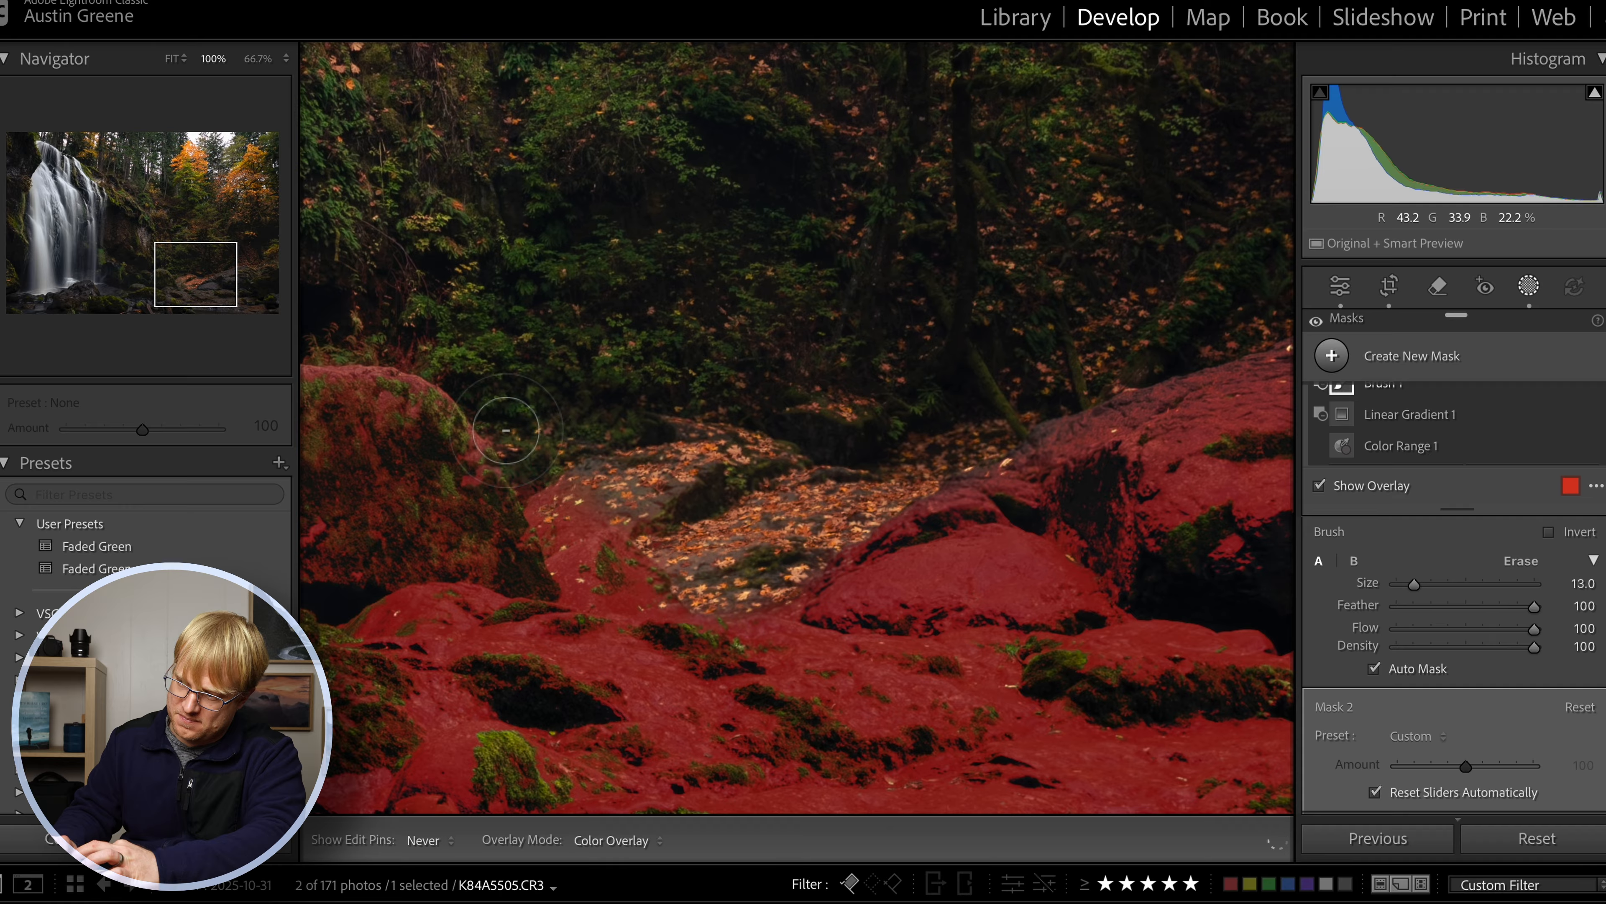
{"action": "mouse_move", "coordinate": [481, 391]}
{"action": "left_mouse_down"}
{"action": "mouse_move", "coordinate": [375, 323]}
{"action": "mouse_move", "coordinate": [422, 299]}
{"action": "mouse_move", "coordinate": [364, 274]}
{"action": "left_mouse_up"}
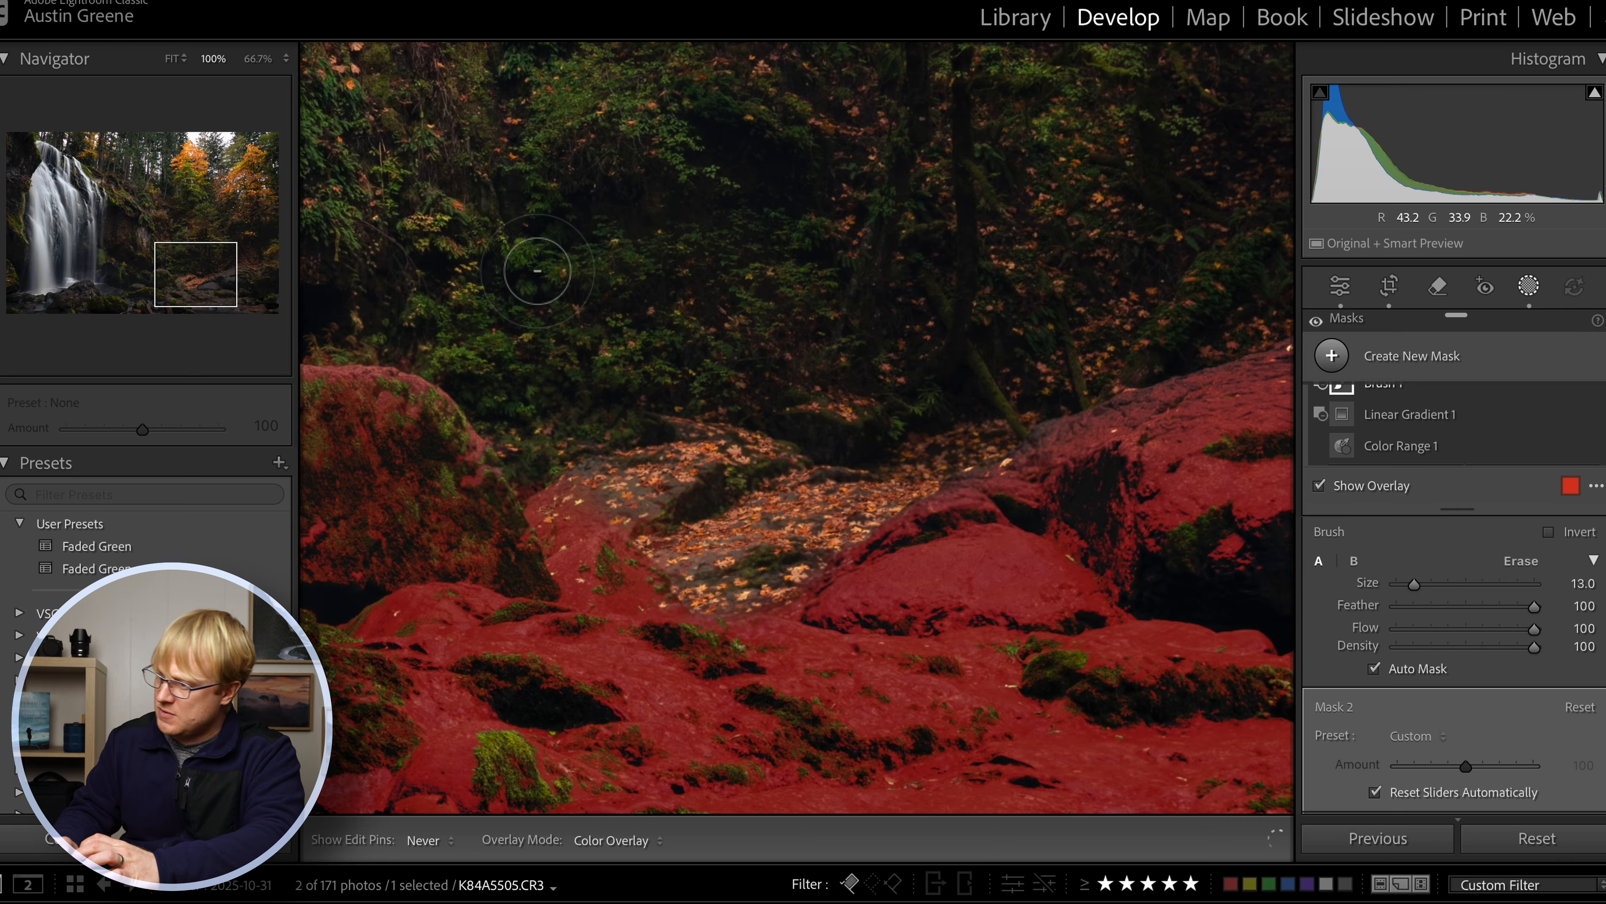
{"action": "left_click_drag", "start_coordinate": [197, 272], "coordinate": [144, 269]}
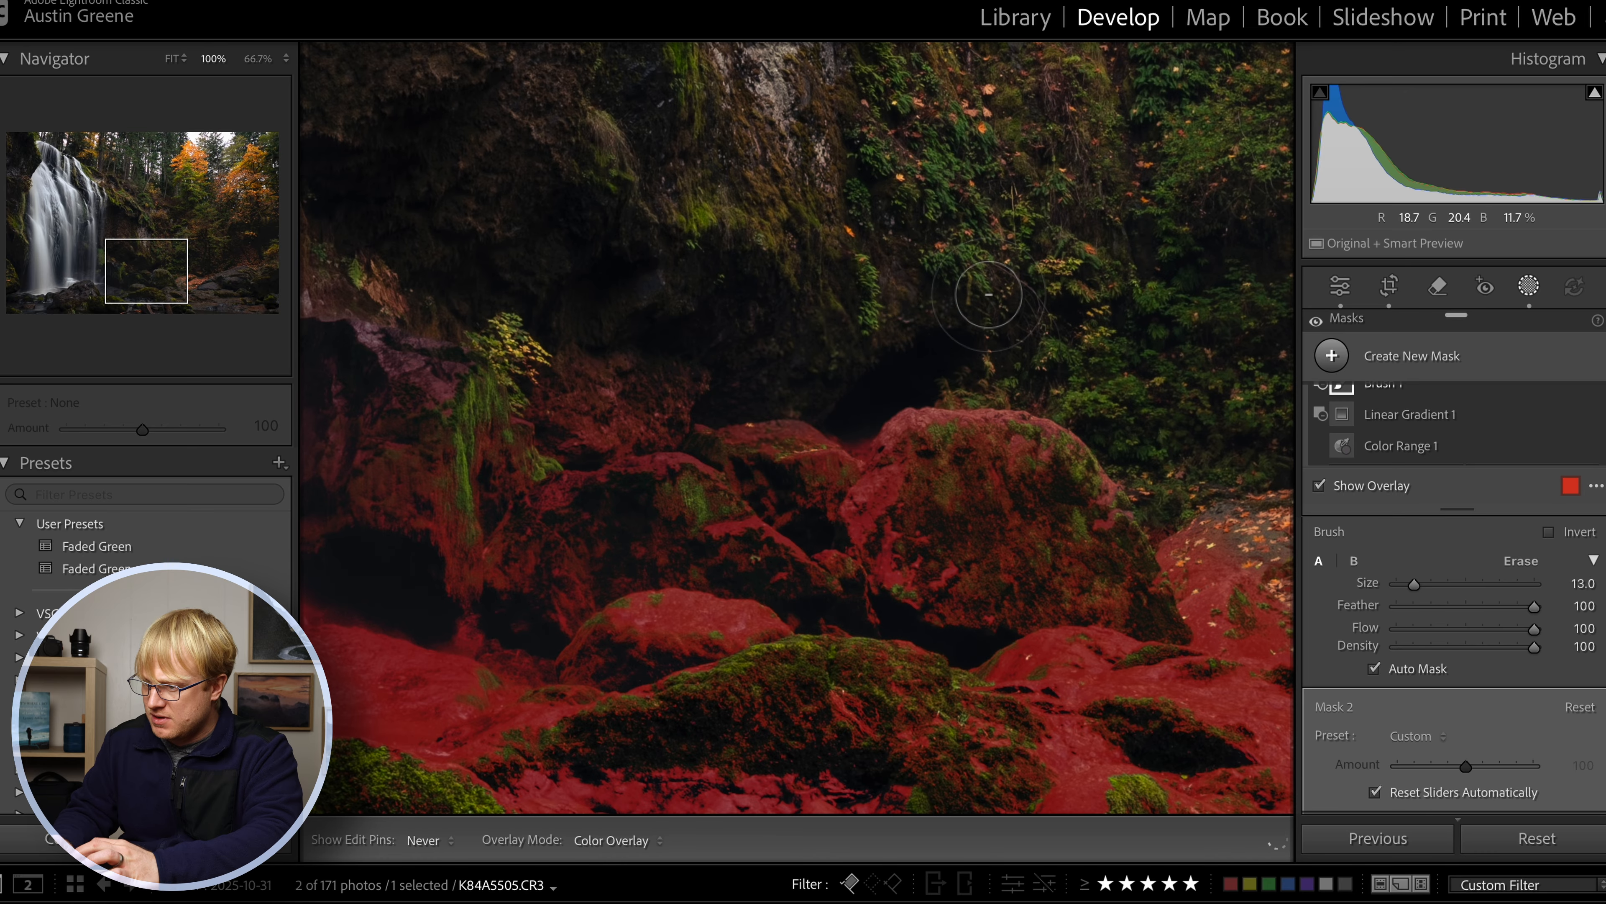
{"action": "left_click_drag", "start_coordinate": [174, 267], "coordinate": [121, 269]}
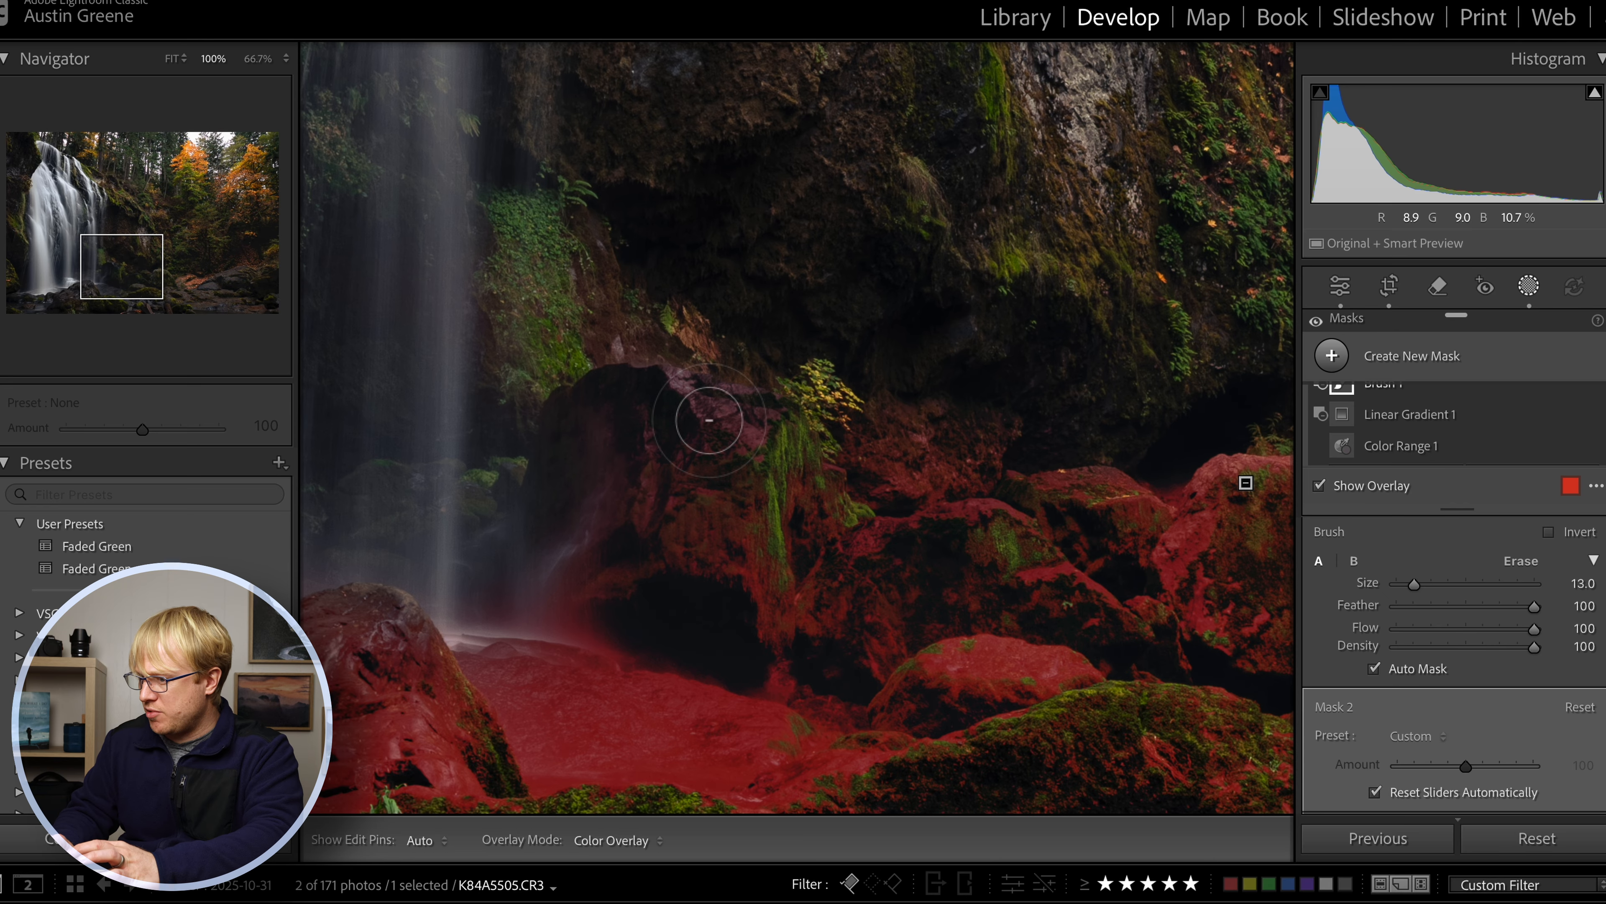
{"action": "scroll", "coordinate": [917, 397], "scroll_direction": "up", "scroll_amount": 1}
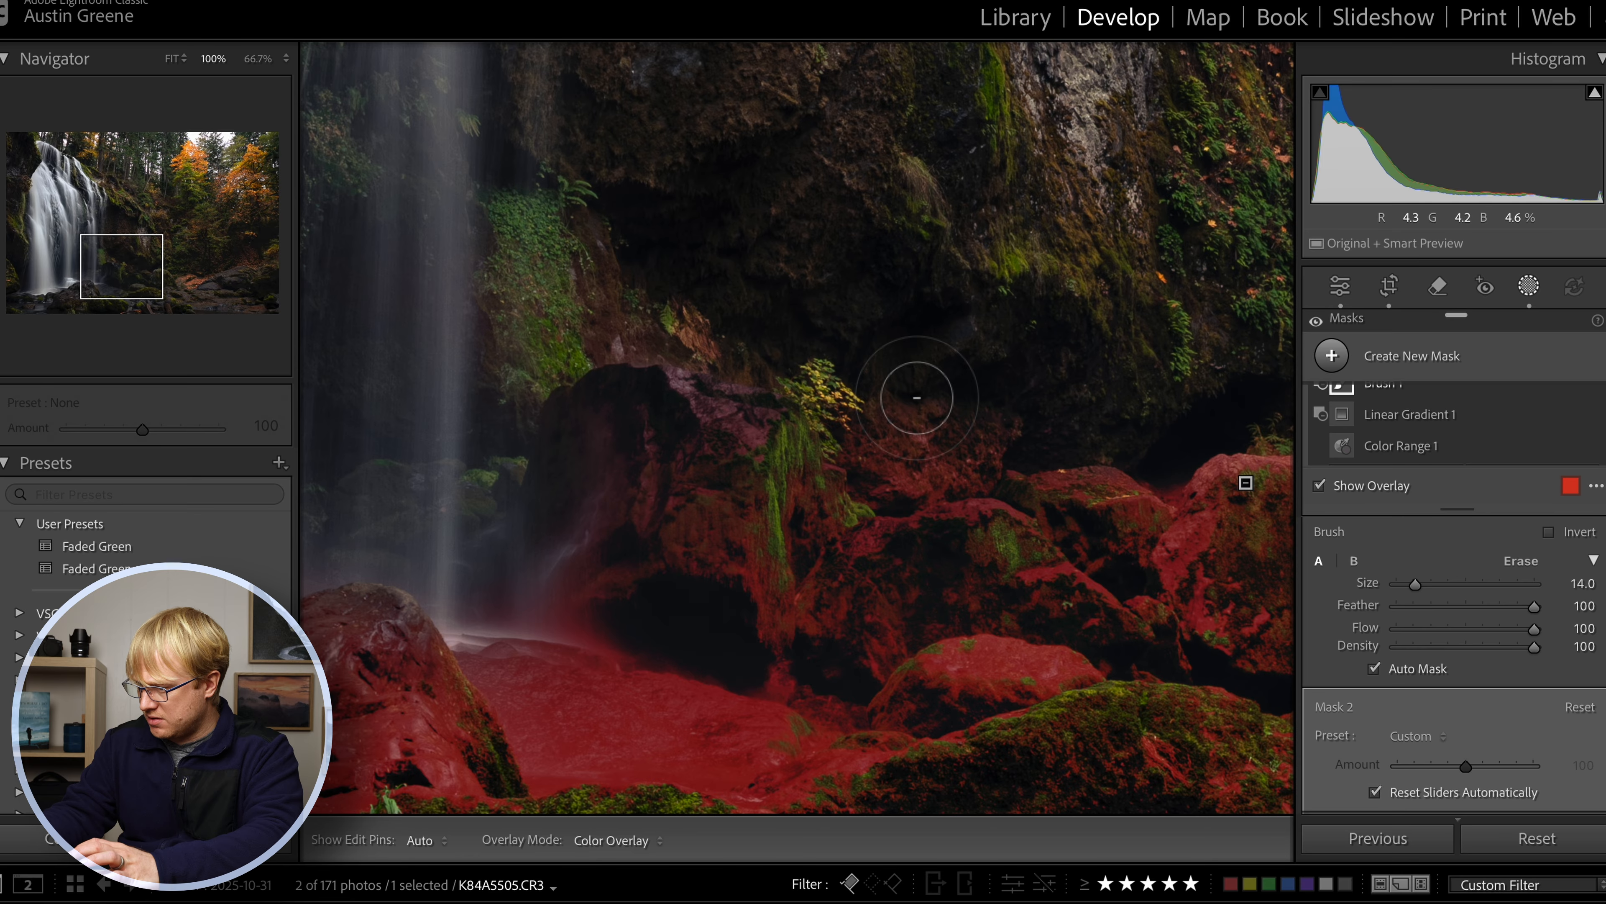
{"action": "key", "text": "ctrl+minus"}
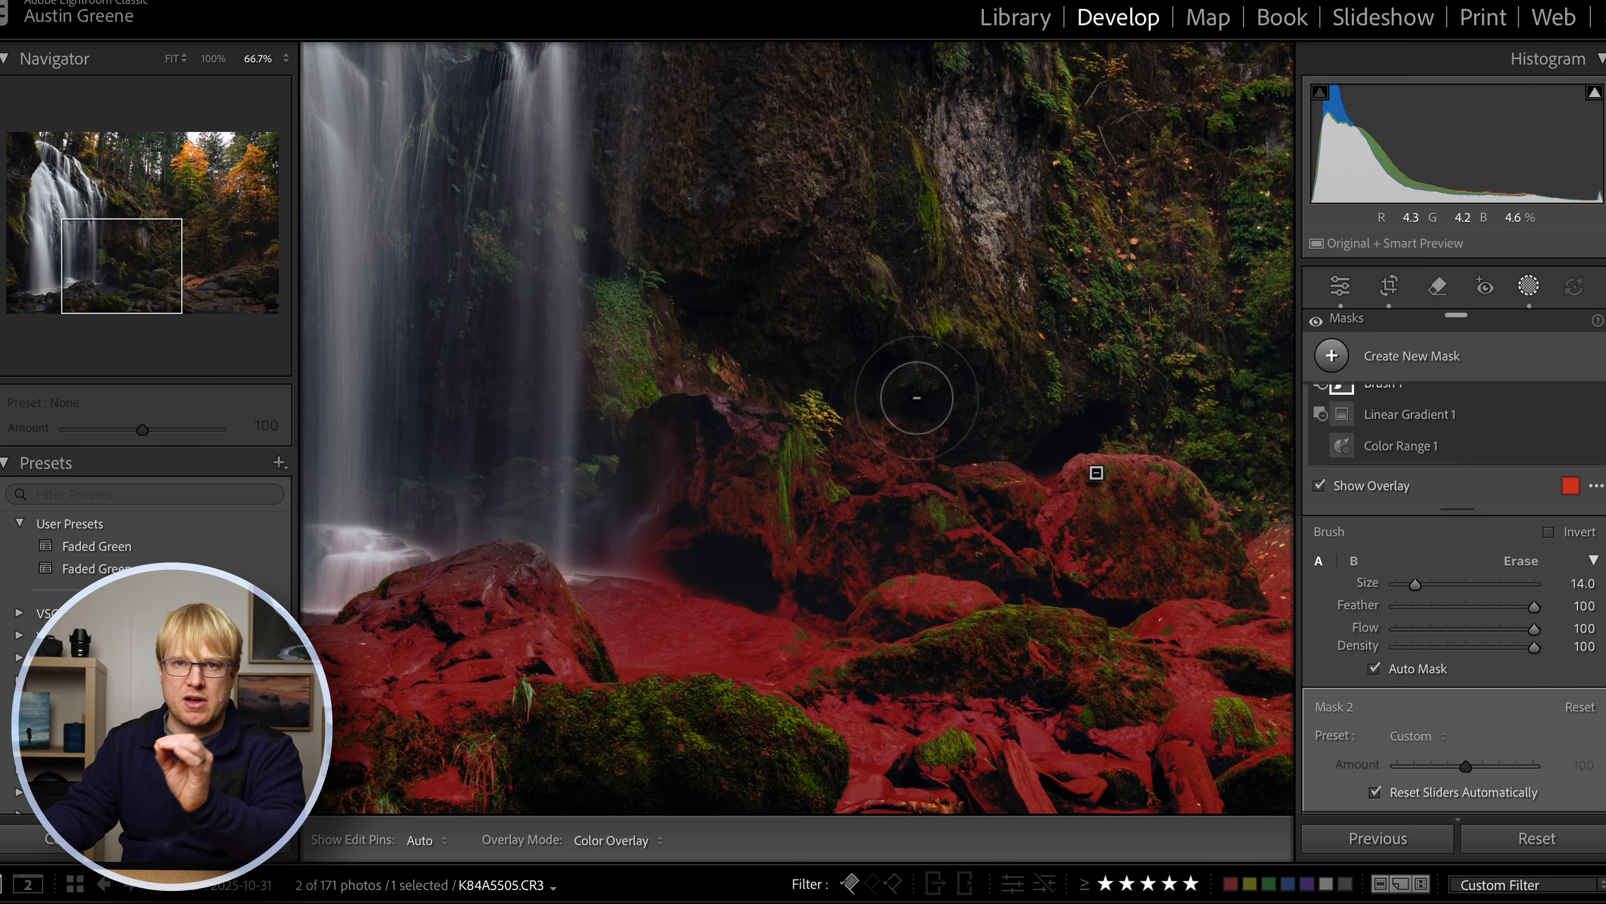
{"action": "key", "text": "ctrl+minus"}
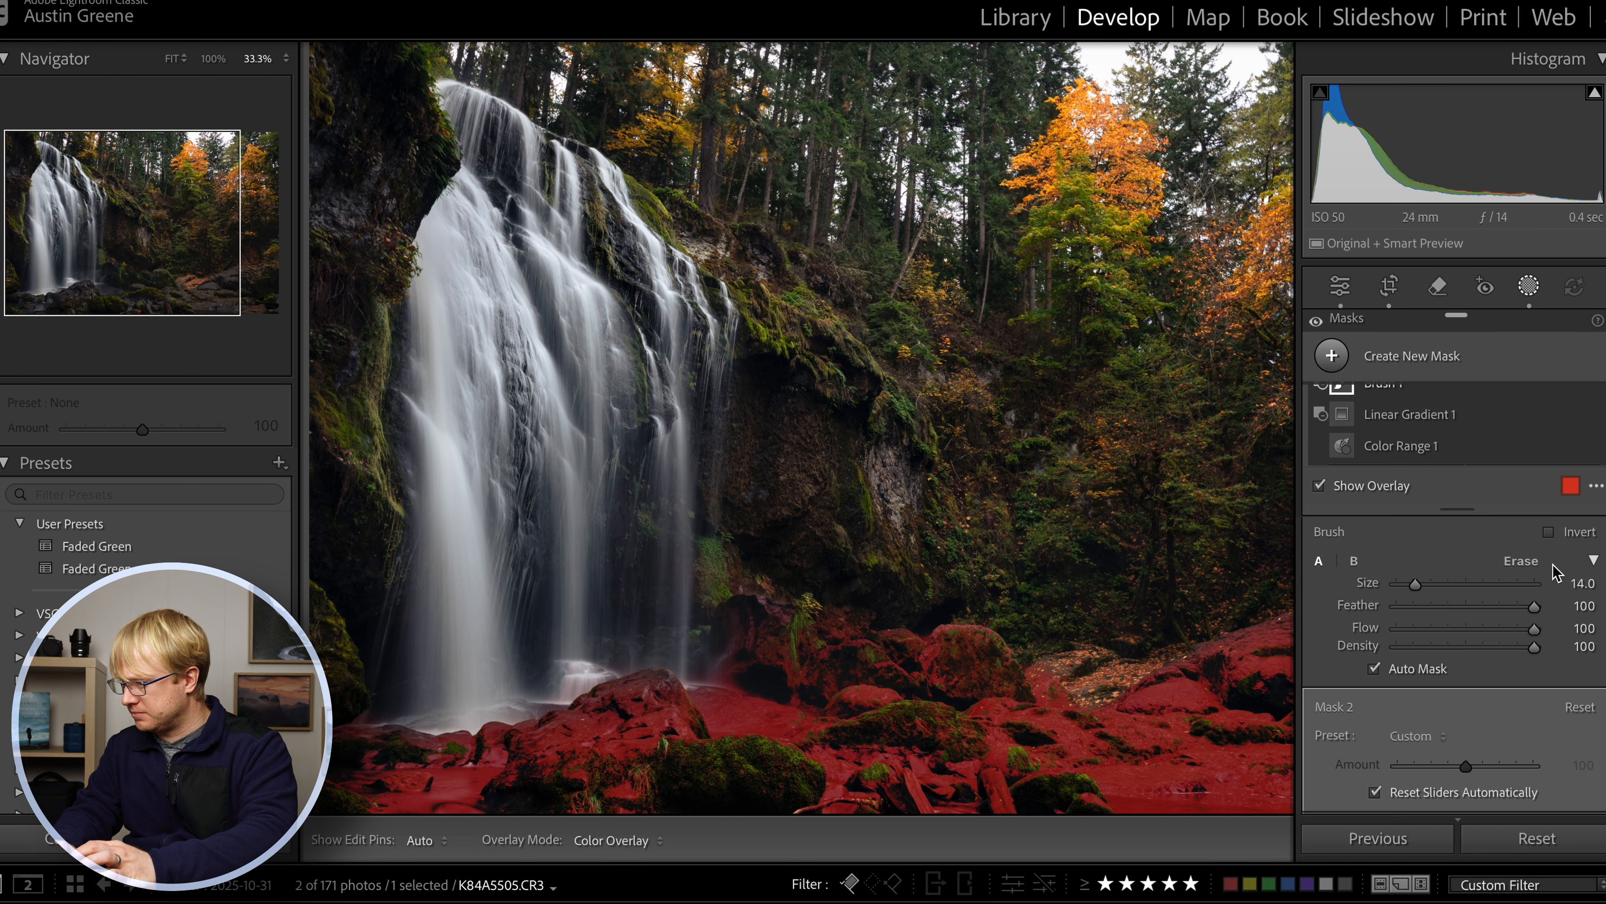
- Desaturate the masked foreground rocks by setting the mask's Saturation to -21
{"action": "scroll", "coordinate": [1557, 572], "scroll_direction": "down", "scroll_amount": 3}
{"action": "scroll", "coordinate": [1443, 695], "scroll_direction": "down", "scroll_amount": 3}
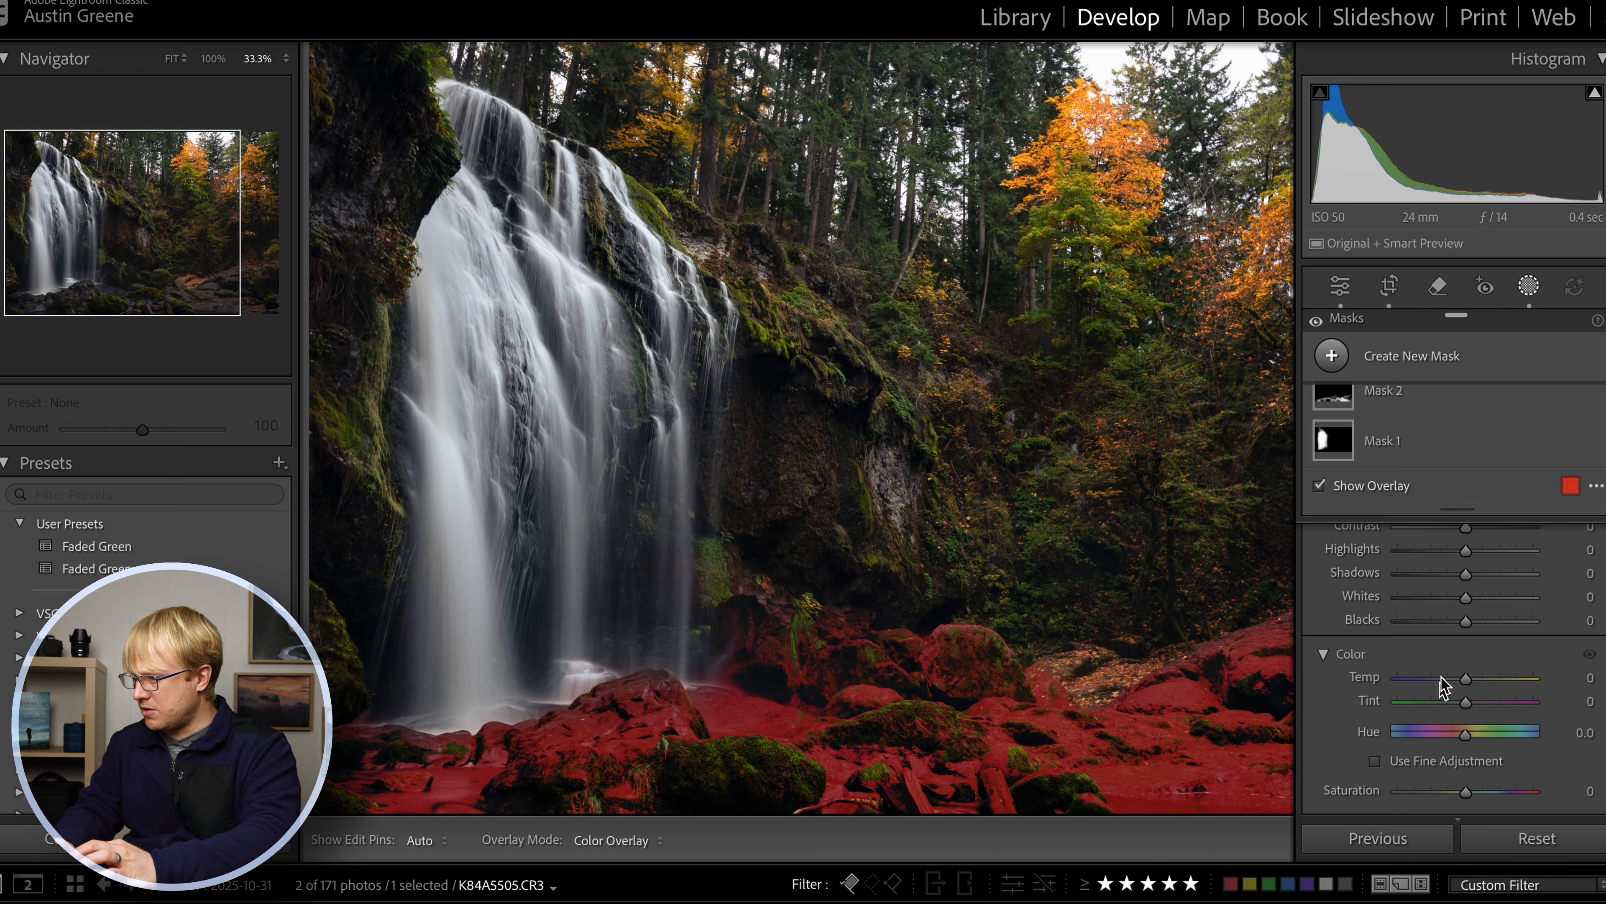
{"action": "scroll", "coordinate": [1349, 454], "scroll_direction": "up", "scroll_amount": 1}
{"action": "left_click", "coordinate": [1330, 401]}
{"action": "scroll", "coordinate": [1439, 721], "scroll_direction": "down", "scroll_amount": 2}
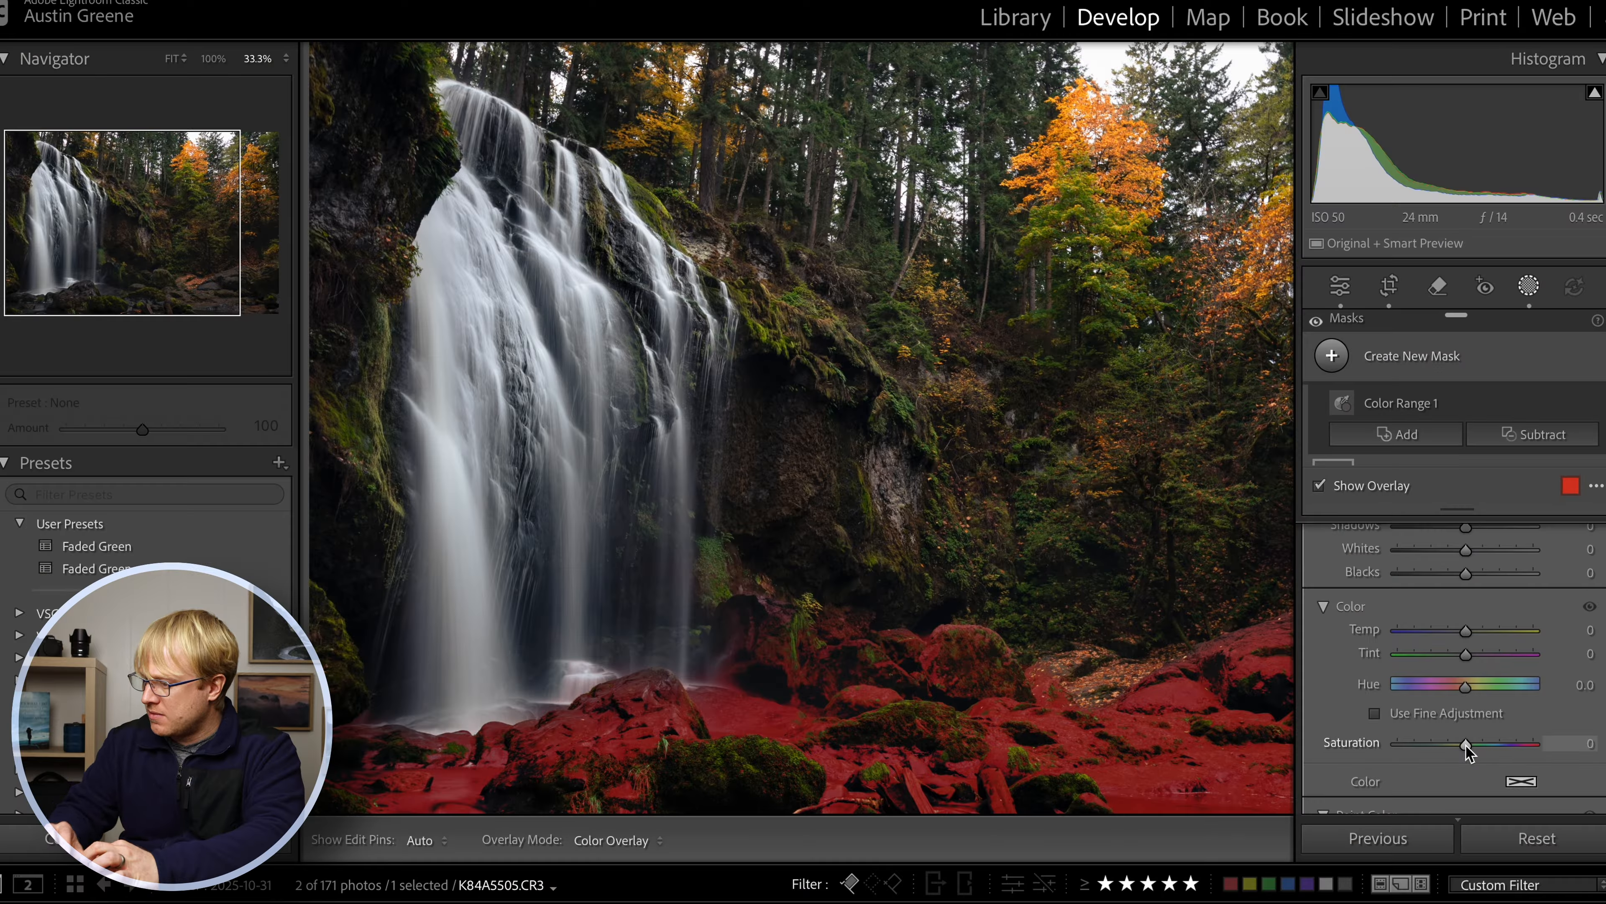
{"action": "left_click_drag", "start_coordinate": [1465, 745], "coordinate": [1458, 745]}
{"action": "mouse_move", "coordinate": [1458, 750]}
{"action": "left_mouse_down"}
{"action": "mouse_move", "coordinate": [1389, 753]}
{"action": "mouse_move", "coordinate": [1569, 753]}
{"action": "mouse_move", "coordinate": [1366, 772]}
{"action": "mouse_move", "coordinate": [1559, 768]}
{"action": "mouse_move", "coordinate": [1369, 756]}
{"action": "mouse_move", "coordinate": [1471, 751]}
{"action": "left_mouse_up"}
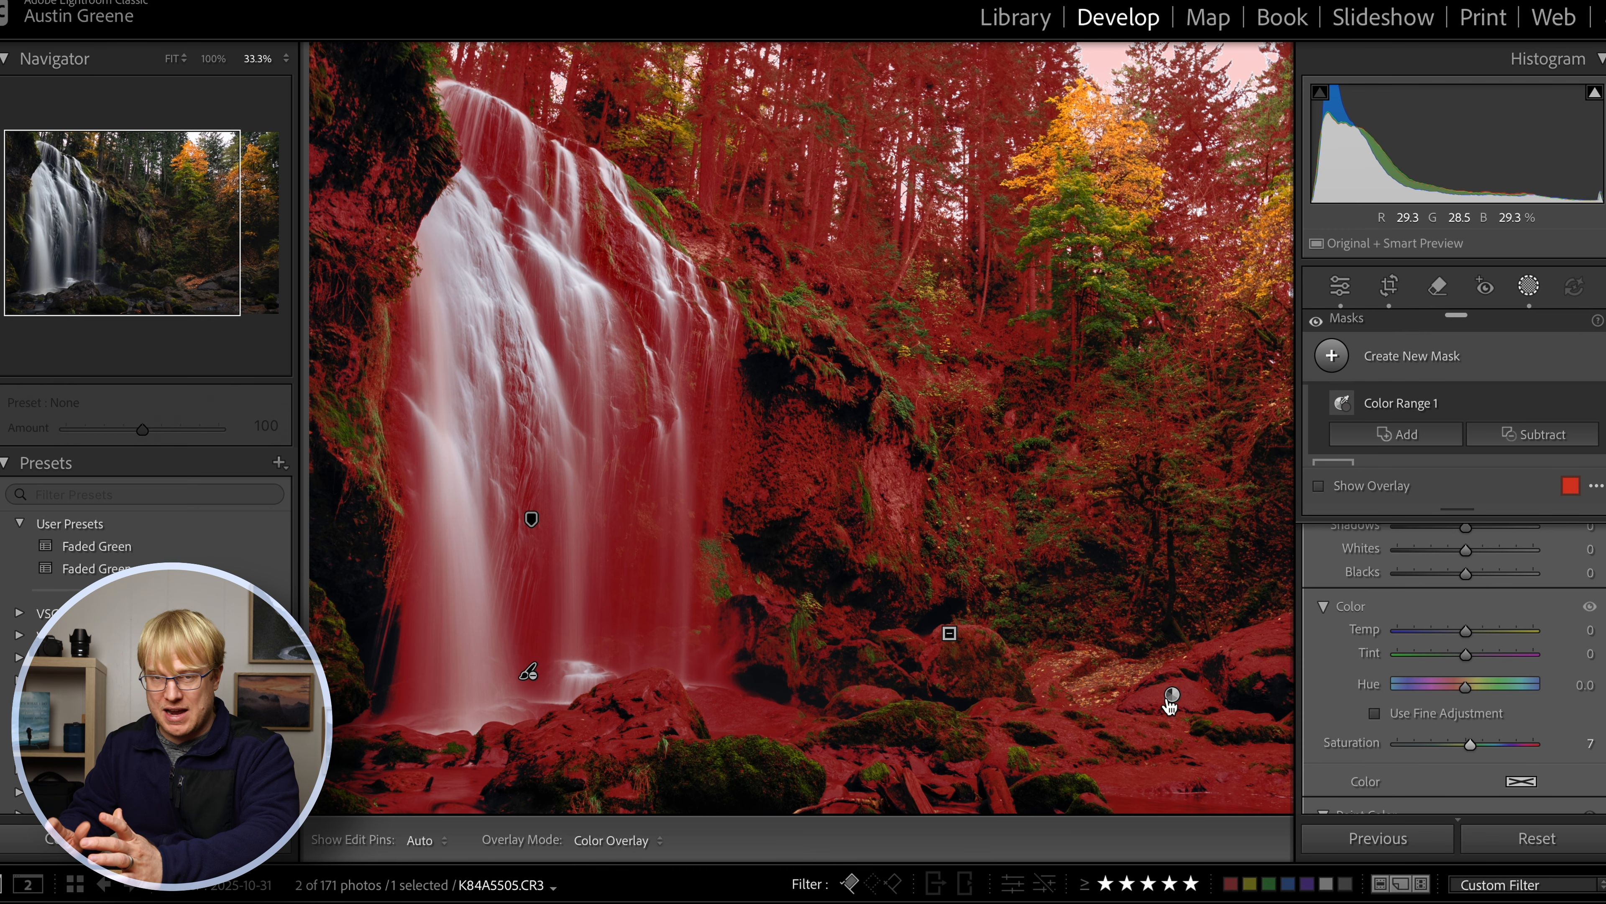
{"action": "left_click_drag", "start_coordinate": [1470, 745], "coordinate": [1409, 744]}
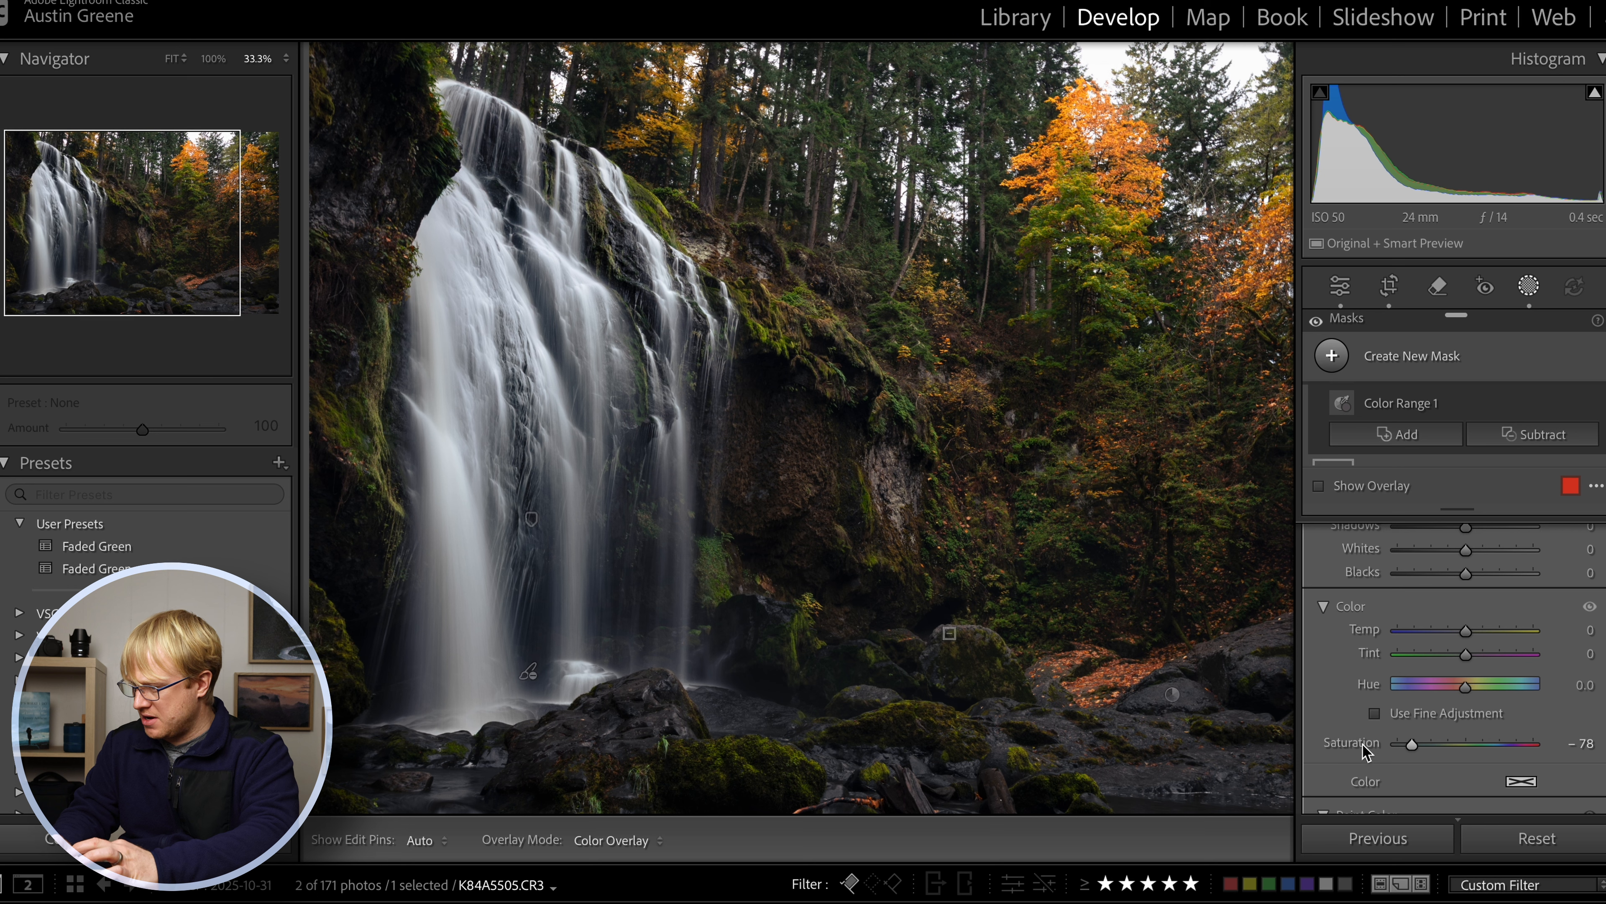
{"action": "left_click_drag", "start_coordinate": [1410, 746], "coordinate": [1450, 751]}
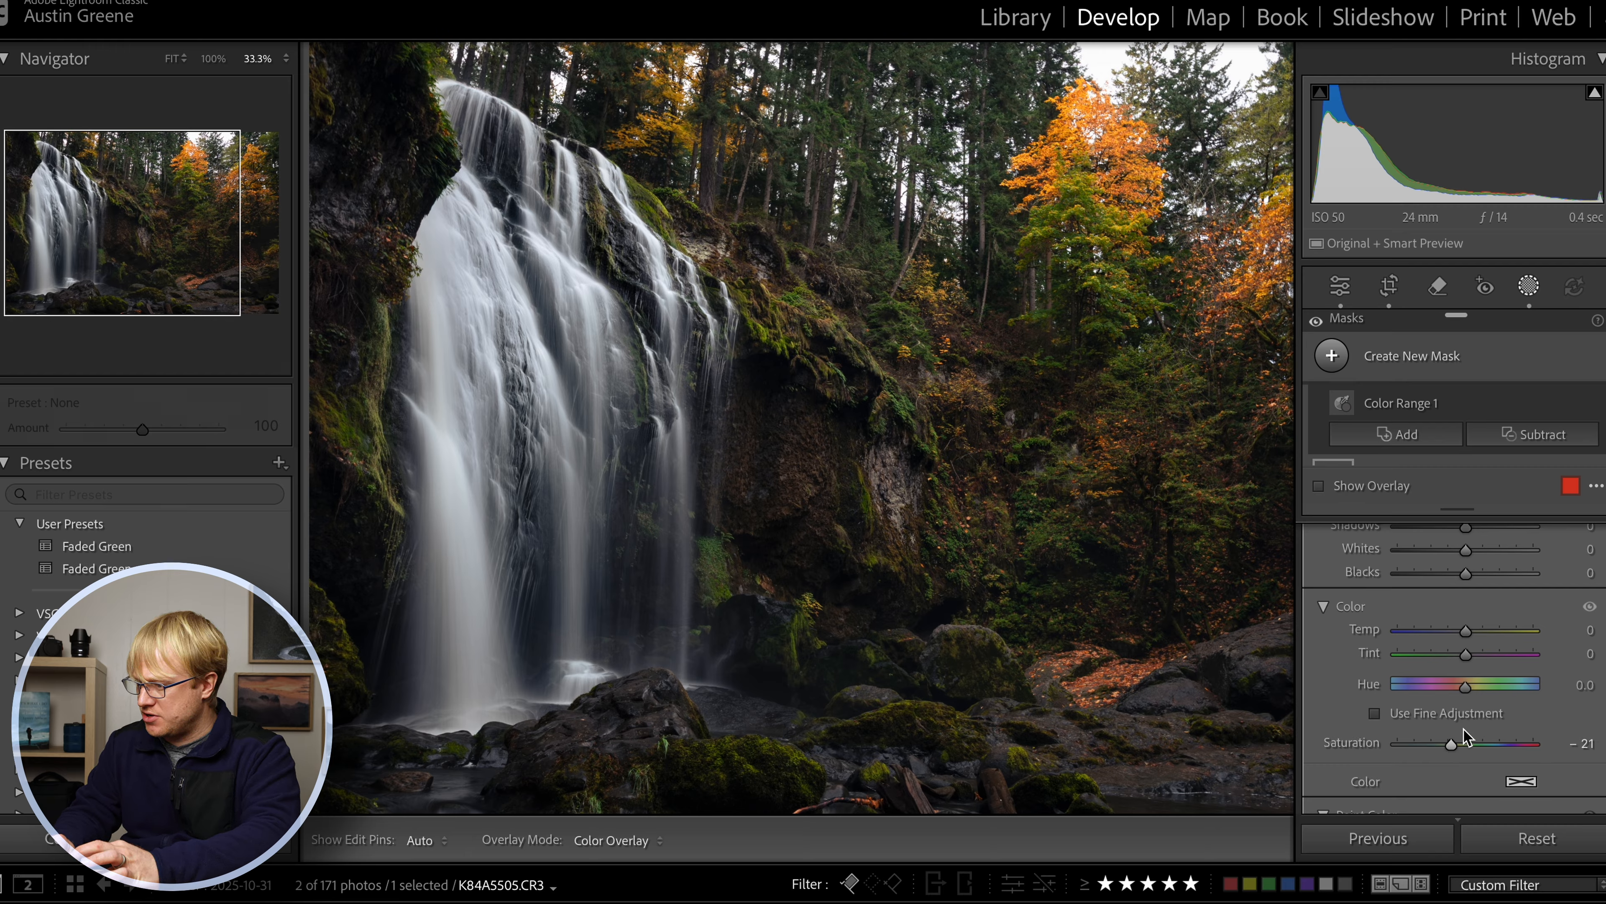
- Cool the foreground rock mask by setting Temp to -7, and reset Tint to 0 after trying a shift
{"action": "scroll", "coordinate": [1473, 712], "scroll_direction": "up", "scroll_amount": 2}
{"action": "left_click_drag", "start_coordinate": [1467, 710], "coordinate": [1462, 712]}
{"action": "scroll", "coordinate": [1467, 683], "scroll_direction": "down", "scroll_amount": 3}
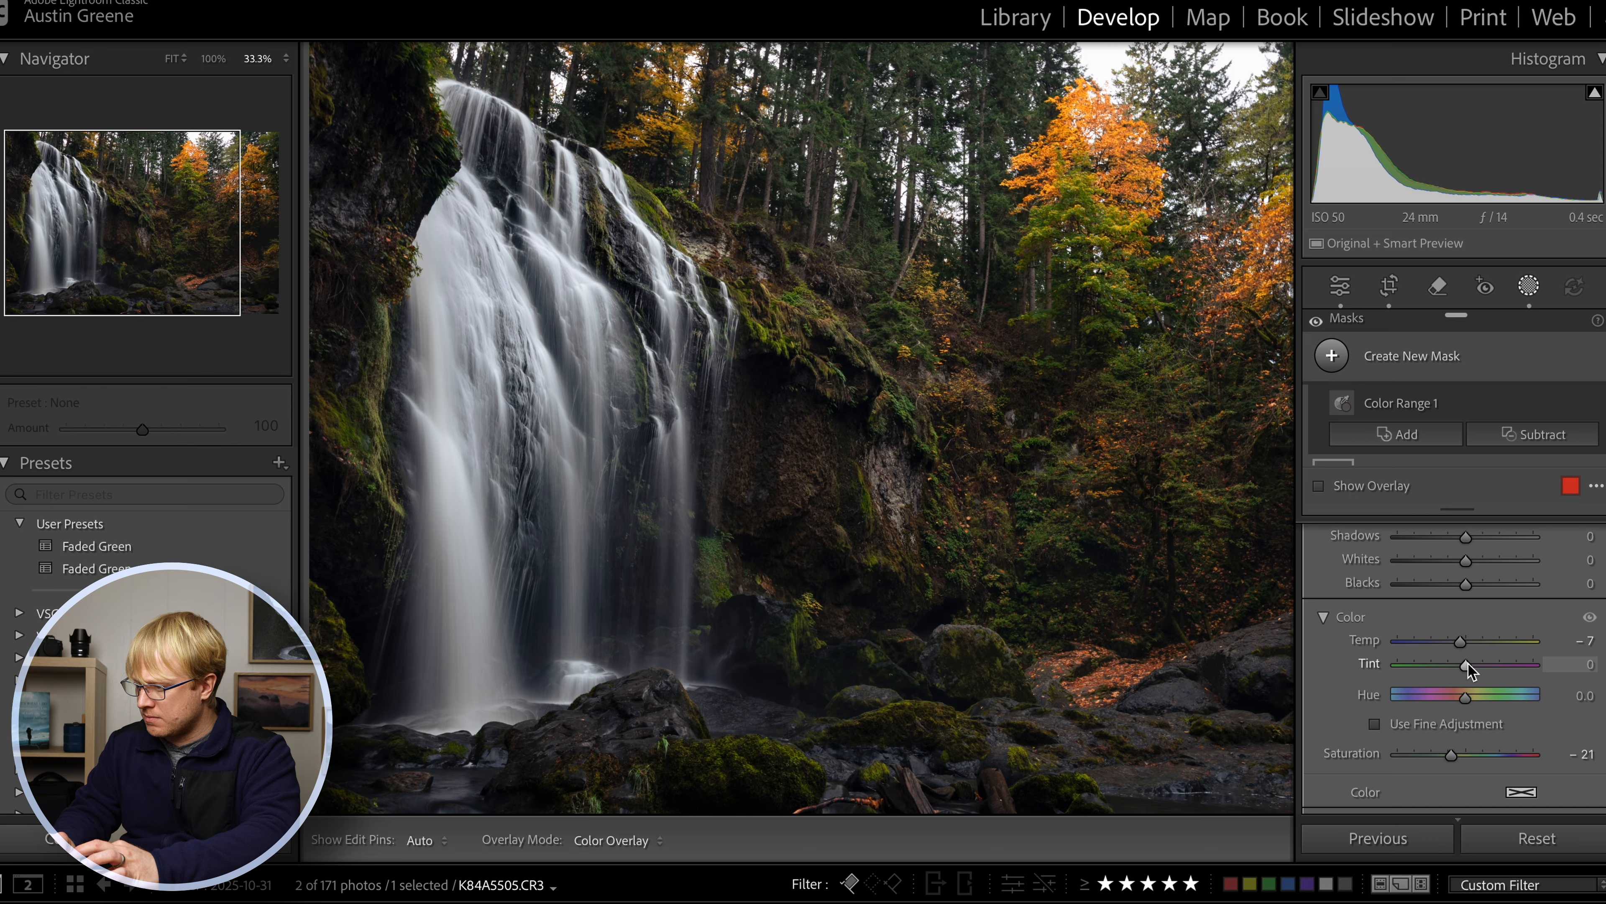
{"action": "left_click_drag", "start_coordinate": [1467, 663], "coordinate": [1471, 664]}
{"action": "double_click", "coordinate": [1376, 663]}
- Adjust the foreground rock mask's tone to Highlights 8, Shadows 14, Whites 11 and Blacks -14
{"action": "scroll", "coordinate": [1504, 661], "scroll_direction": "up", "scroll_amount": 5}
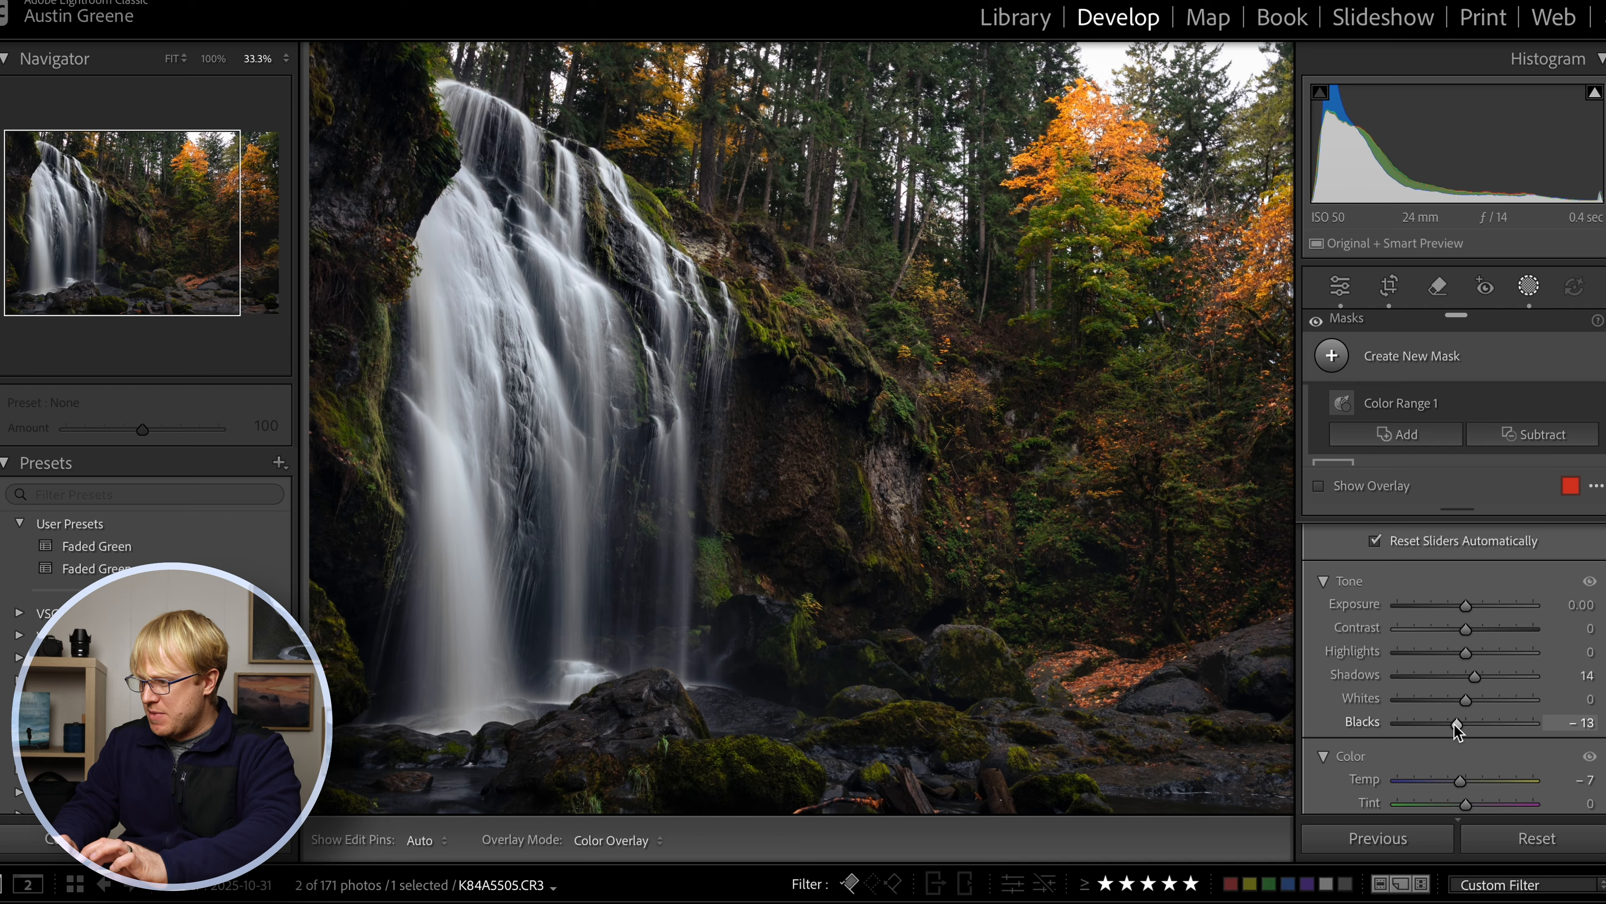
{"action": "key", "text": "Down"}
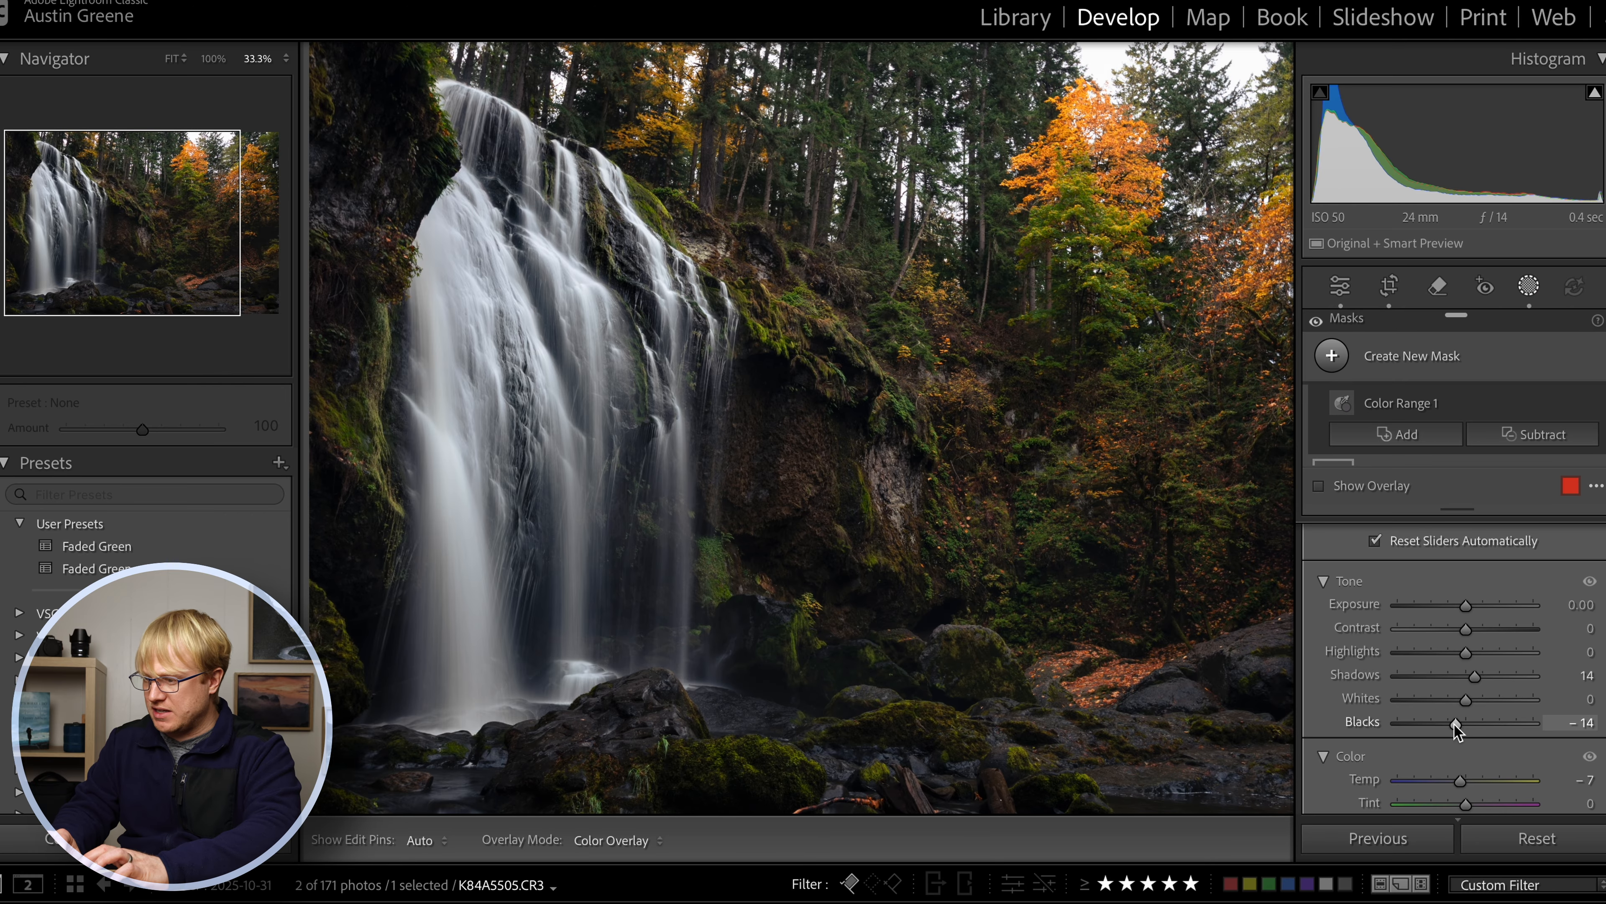
{"action": "left_click", "coordinate": [1465, 701]}
{"action": "left_click_drag", "start_coordinate": [1480, 707], "coordinate": [1473, 712]}
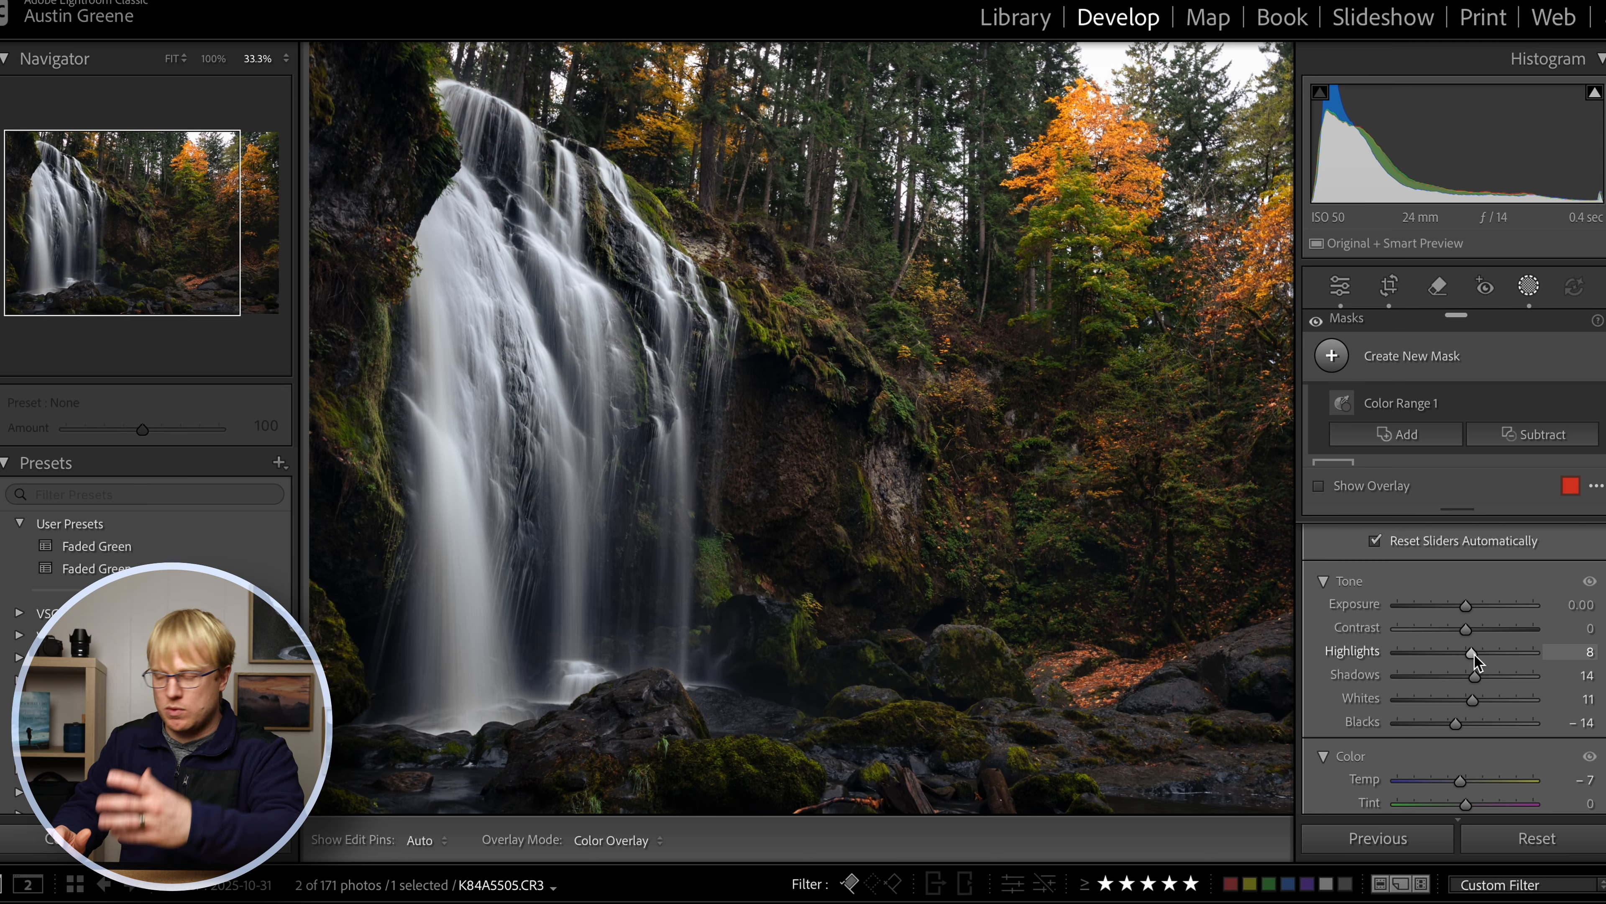
- Set Dehaze to 10 in the foreground rock mask's effects
{"action": "scroll", "coordinate": [1480, 726], "scroll_direction": "down", "scroll_amount": 4}
{"action": "scroll", "coordinate": [1480, 726], "scroll_direction": "down", "scroll_amount": 8}
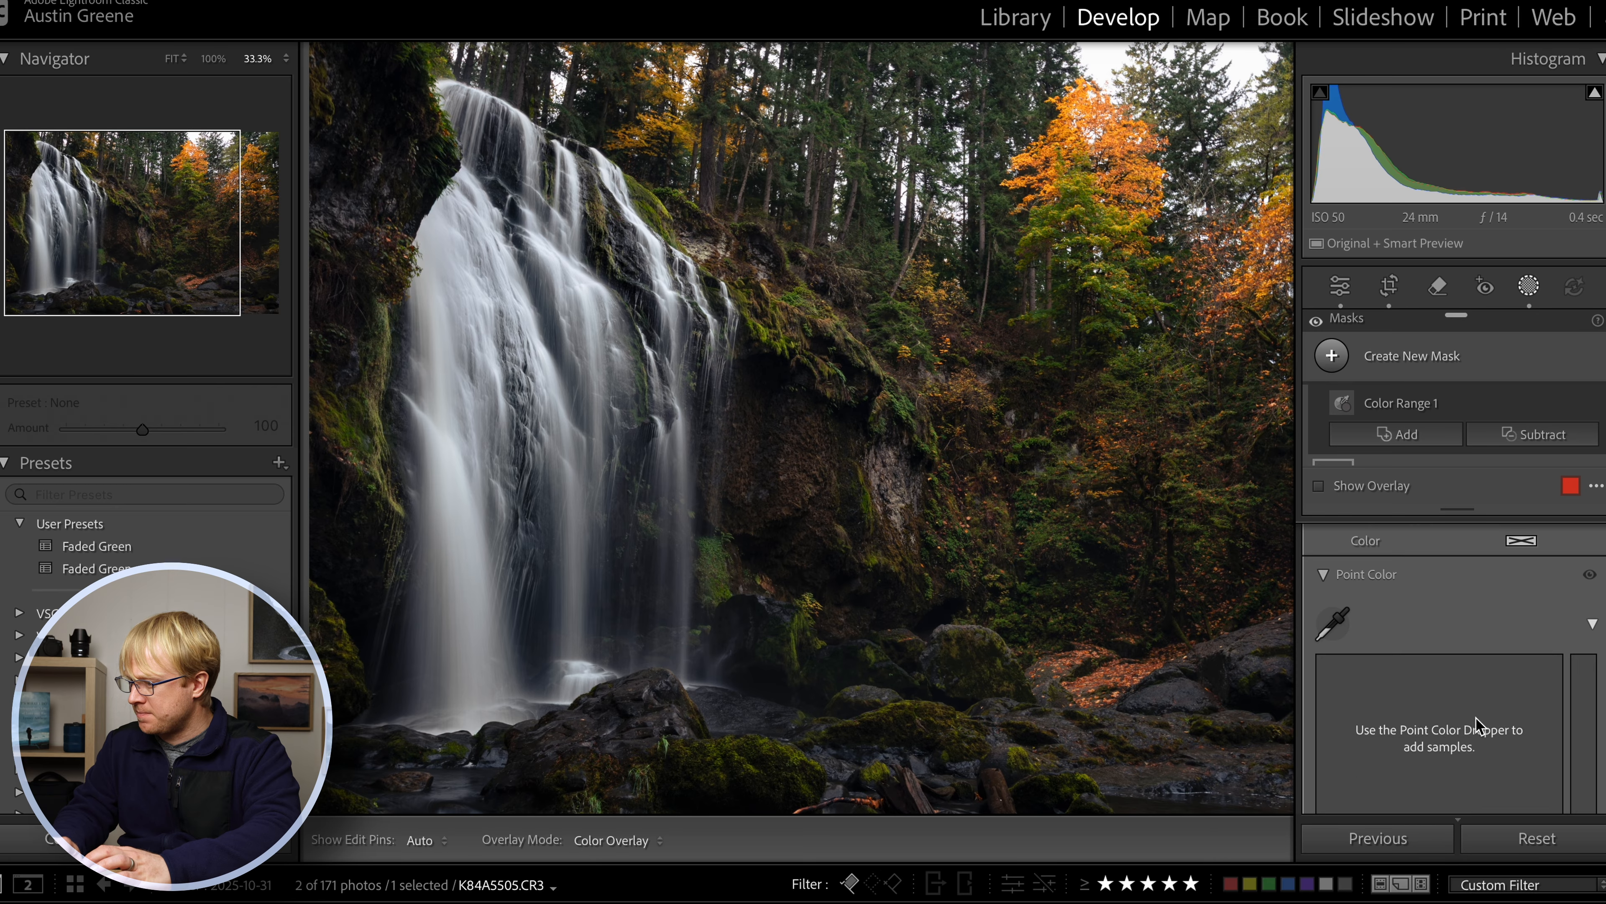
{"action": "scroll", "coordinate": [1478, 726], "scroll_direction": "down", "scroll_amount": 4}
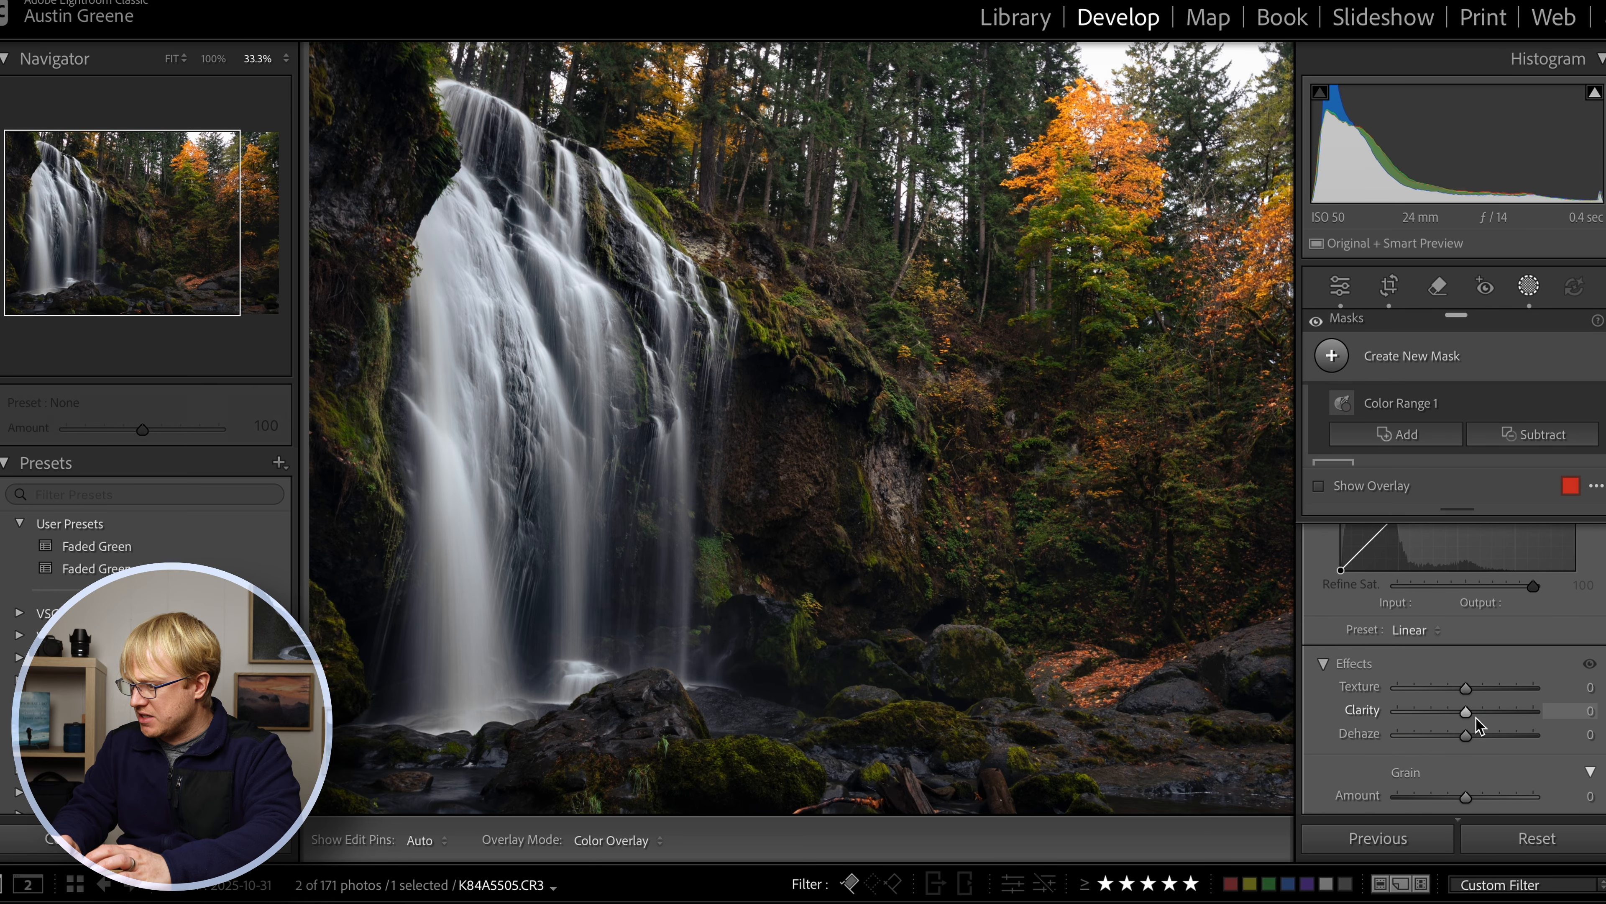
{"action": "left_click_drag", "start_coordinate": [1466, 694], "coordinate": [1473, 702]}
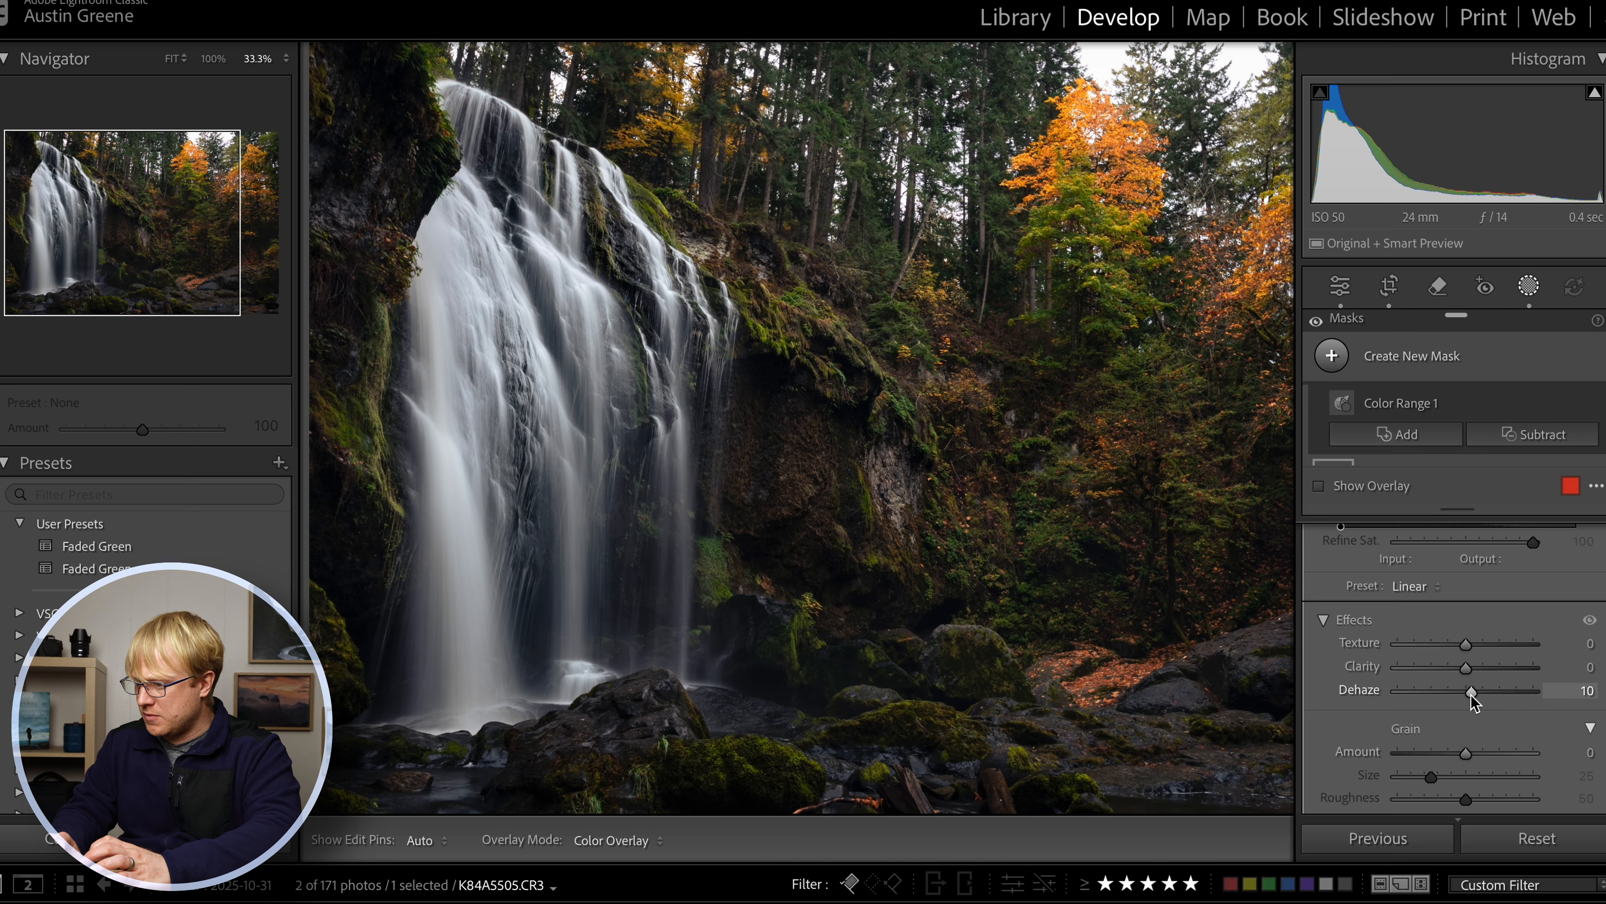
{"action": "scroll", "coordinate": [1461, 708], "scroll_direction": "down", "scroll_amount": 3}
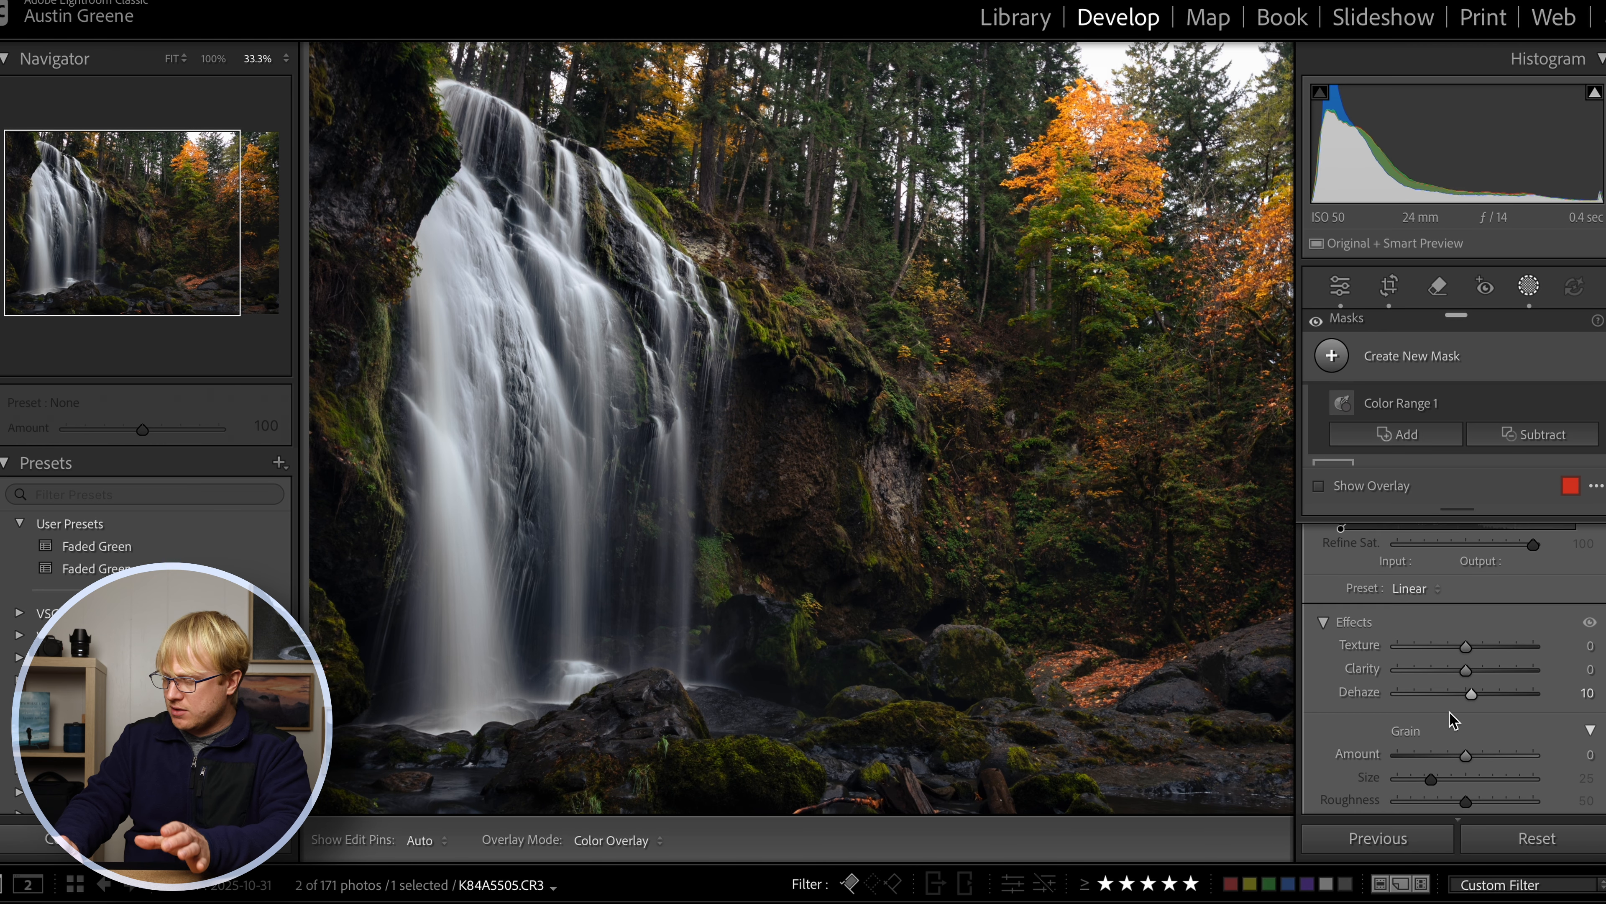
- Reduce the foreground rock mask's Saturation to -32 and shift its Hue to 21.6
{"action": "scroll", "coordinate": [1451, 720], "scroll_direction": "down", "scroll_amount": 10}
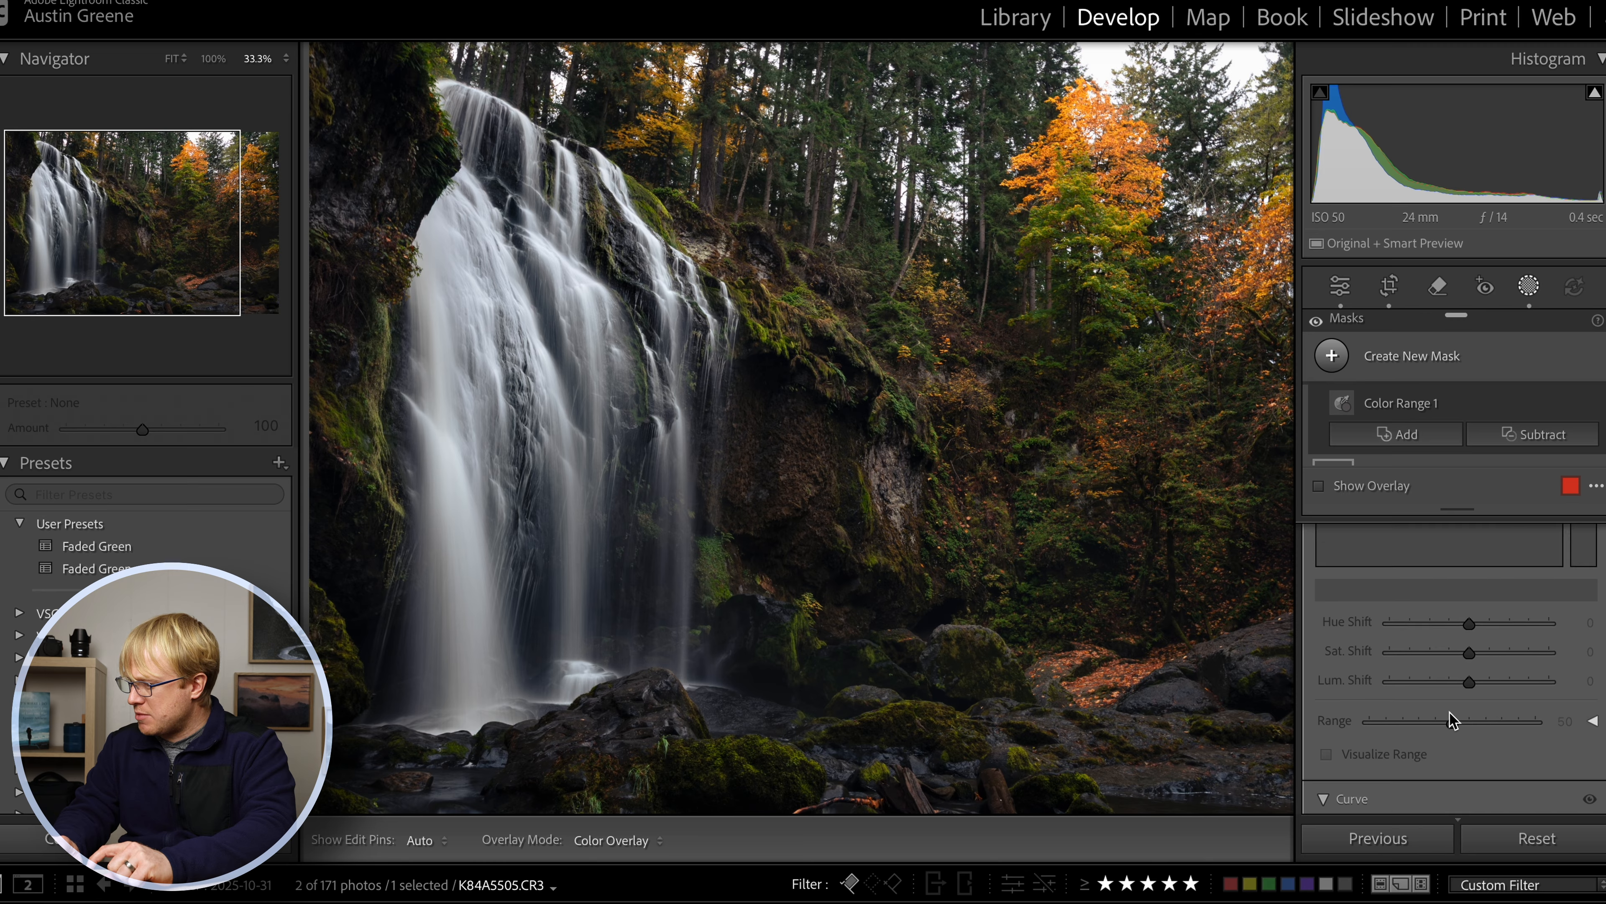
{"action": "scroll", "coordinate": [1452, 718], "scroll_direction": "up", "scroll_amount": 5}
{"action": "left_click", "coordinate": [1451, 751]}
{"action": "mouse_move", "coordinate": [1452, 752]}
{"action": "left_mouse_down"}
{"action": "mouse_move", "coordinate": [1427, 751]}
{"action": "mouse_move", "coordinate": [1506, 751]}
{"action": "mouse_move", "coordinate": [1435, 752]}
{"action": "mouse_move", "coordinate": [1463, 752]}
{"action": "mouse_move", "coordinate": [1448, 754]}
{"action": "left_mouse_up"}
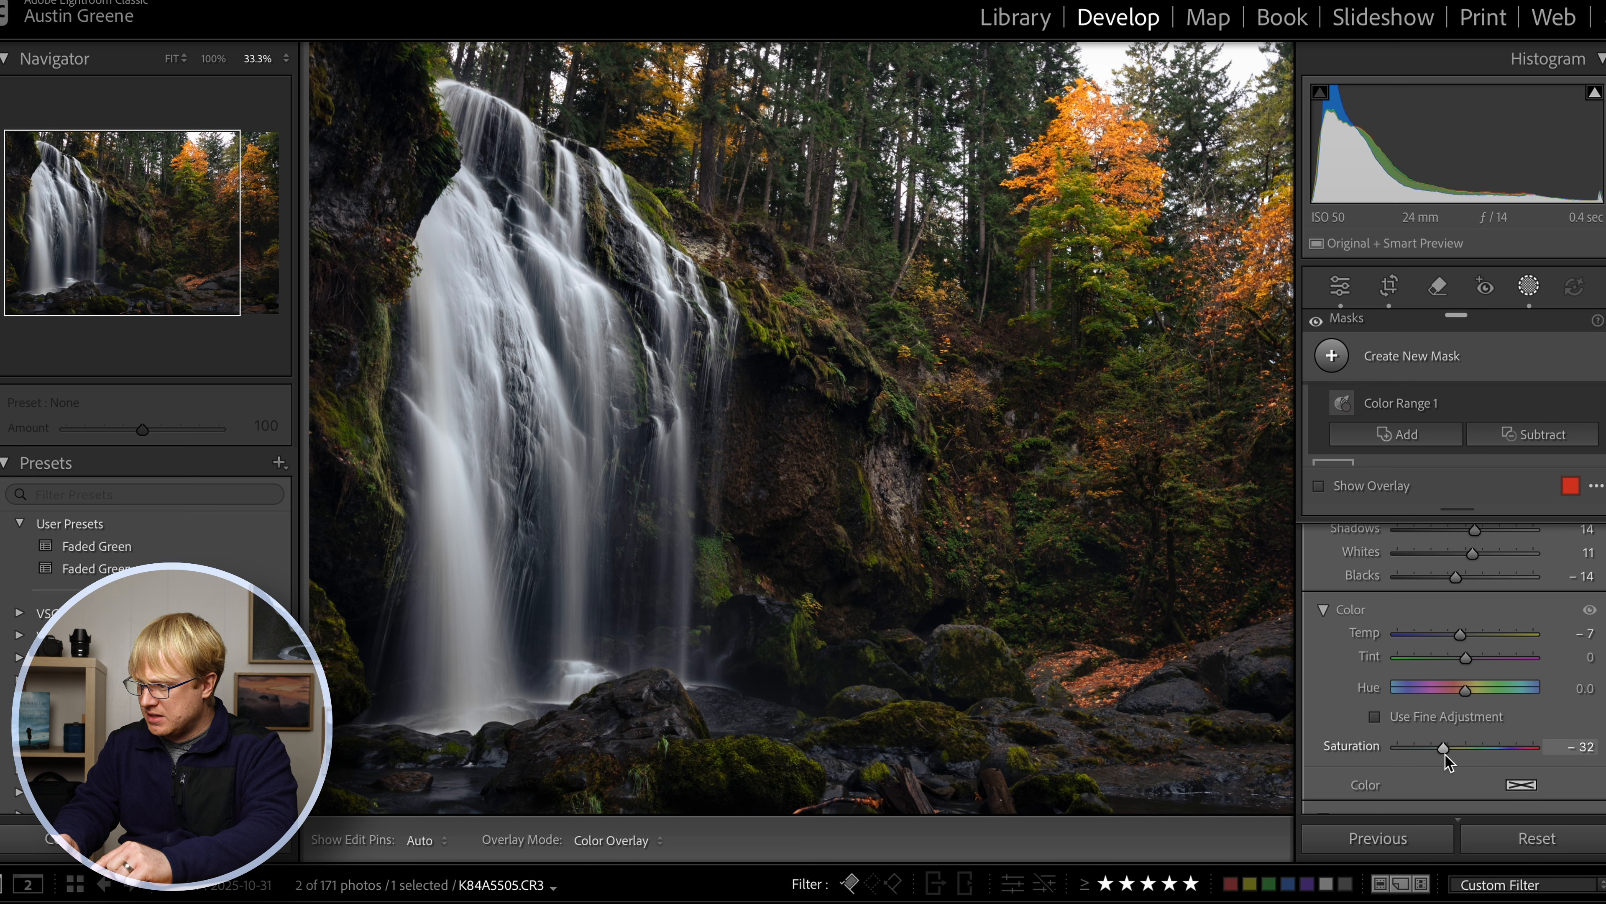
{"action": "left_click_drag", "start_coordinate": [1469, 695], "coordinate": [1472, 697]}
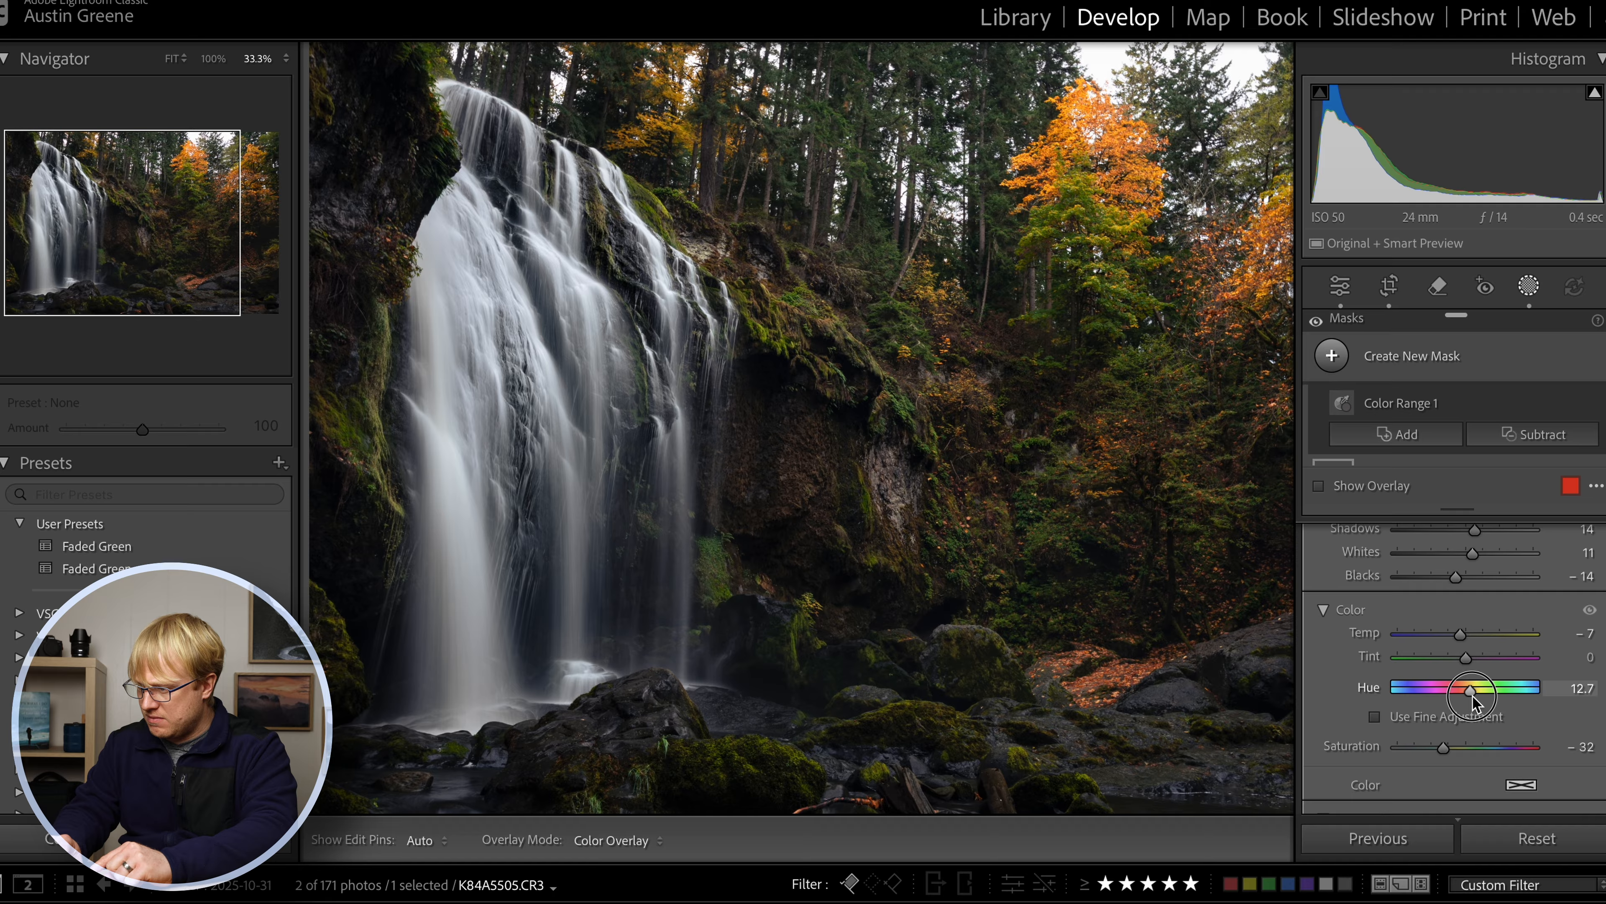
{"action": "left_click_drag", "start_coordinate": [1474, 696], "coordinate": [1476, 698]}
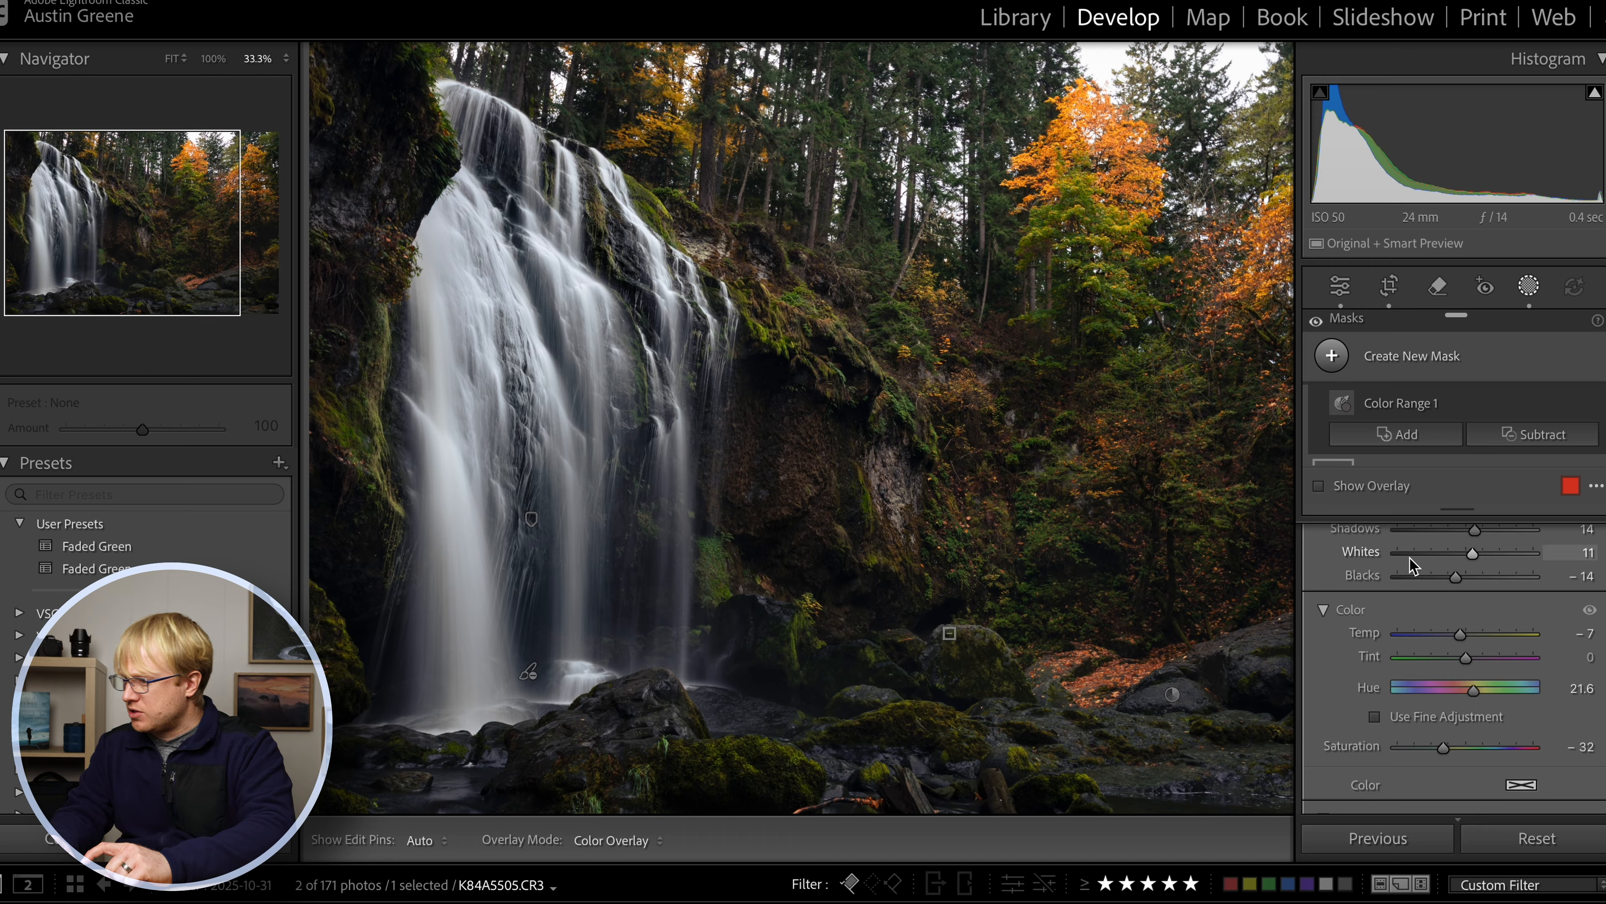
{"action": "scroll", "coordinate": [1452, 585], "scroll_direction": "up", "scroll_amount": 5}
{"action": "scroll", "coordinate": [1448, 469], "scroll_direction": "down", "scroll_amount": 2}
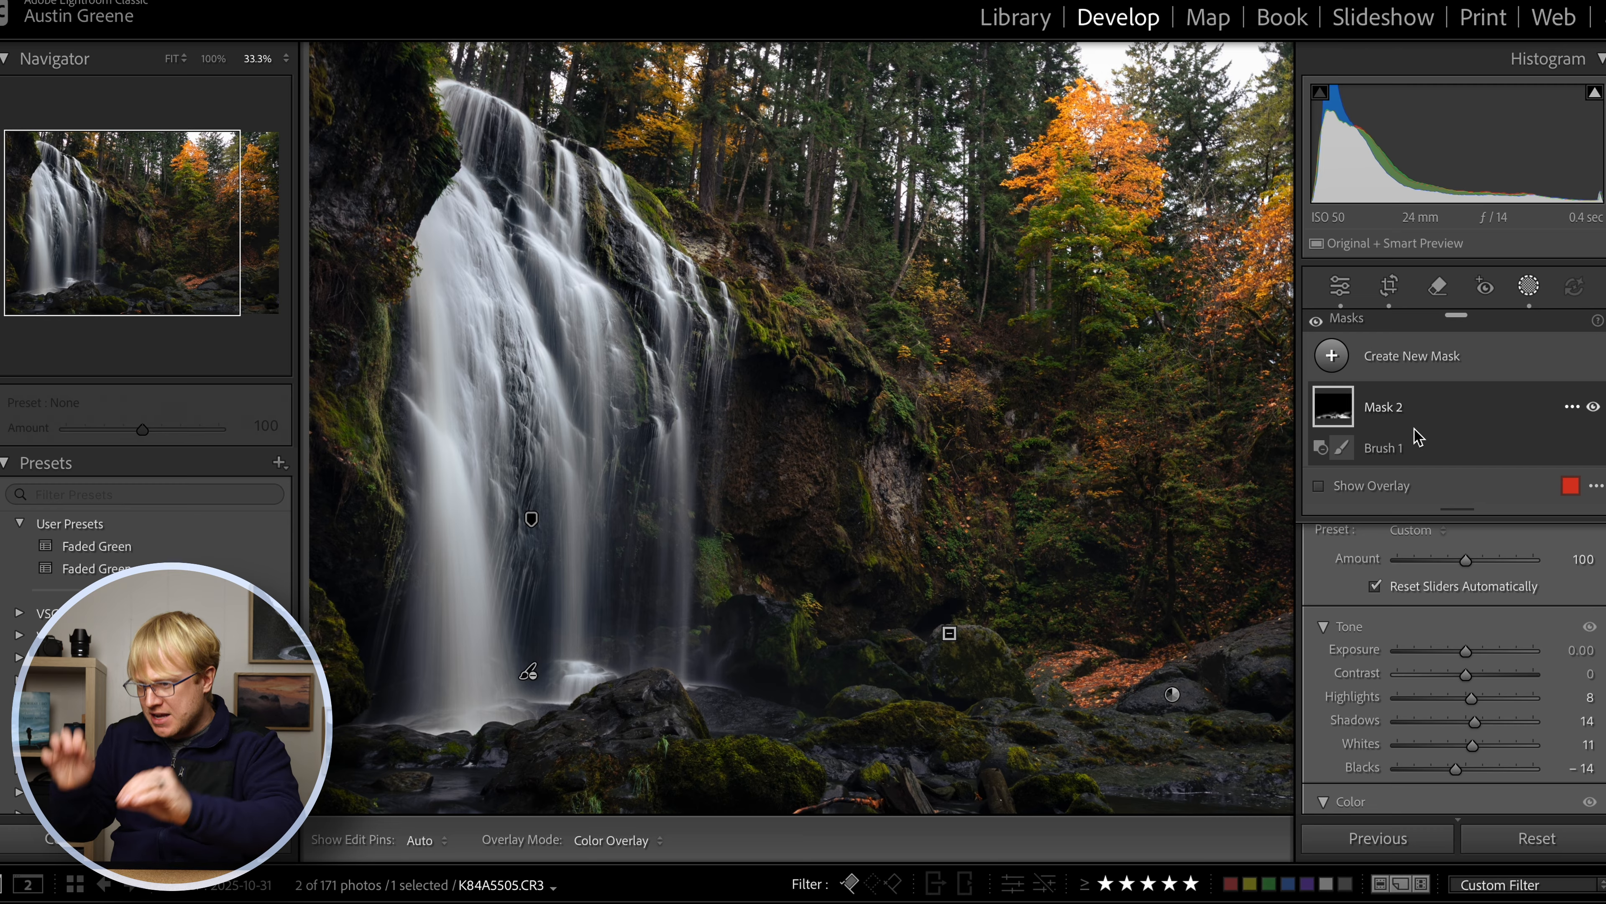
{"action": "left_click", "coordinate": [1343, 417]}
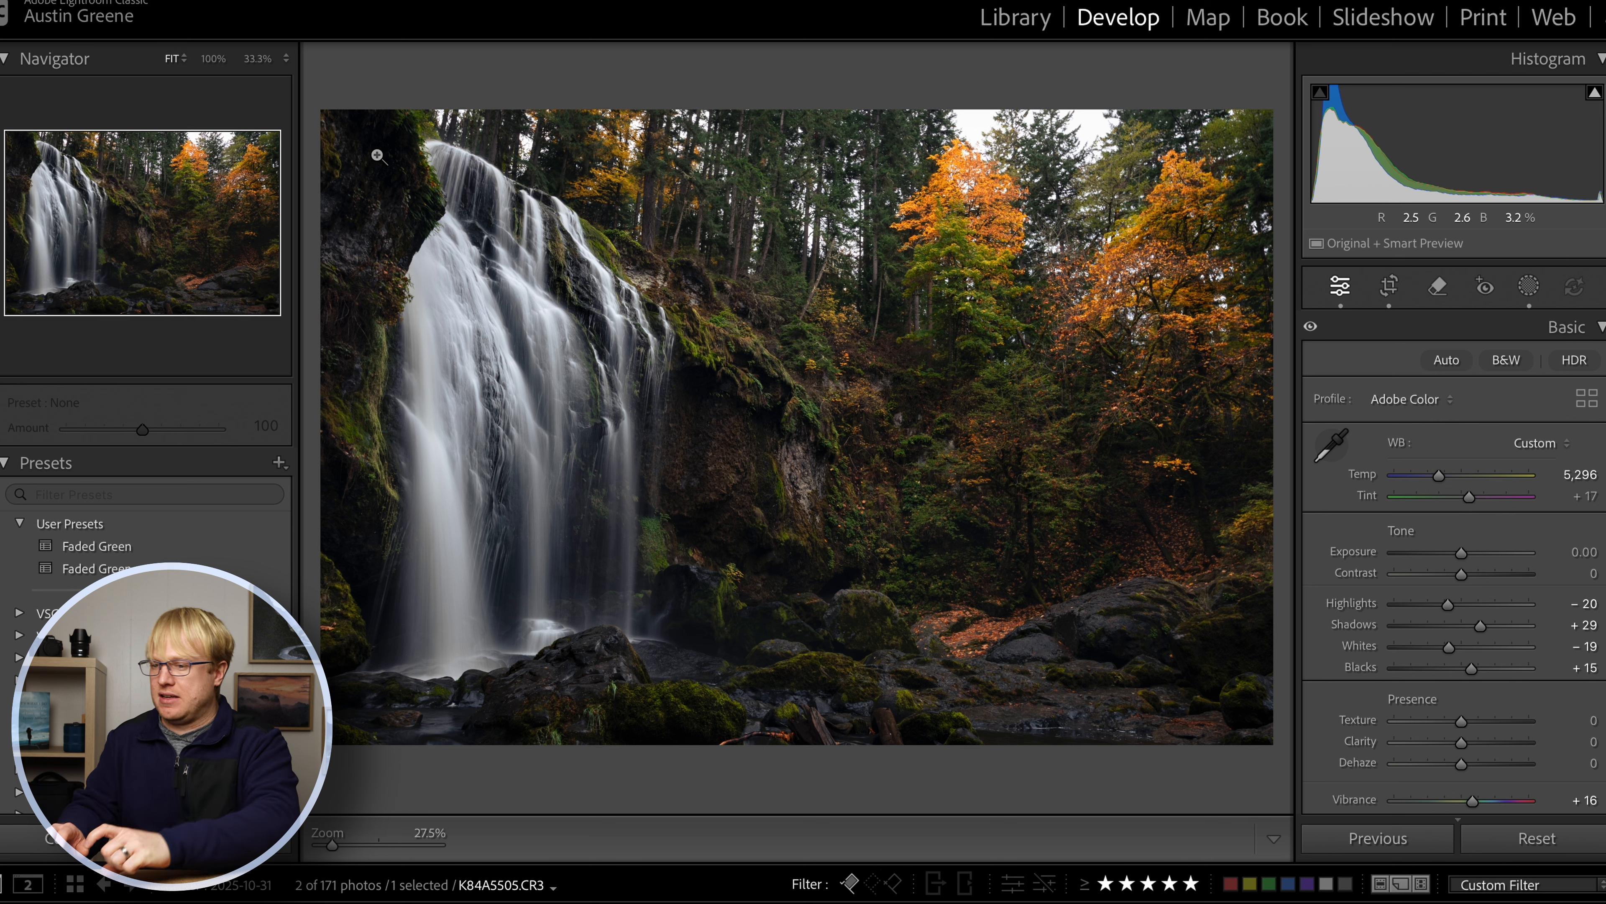
- Create a new Linear Gradient mask, slightly tilted, covering the dark cliff along the photo's left edge and fading into the waterfall
{"action": "left_click", "coordinate": [1529, 288]}
{"action": "left_click", "coordinate": [1331, 356]}
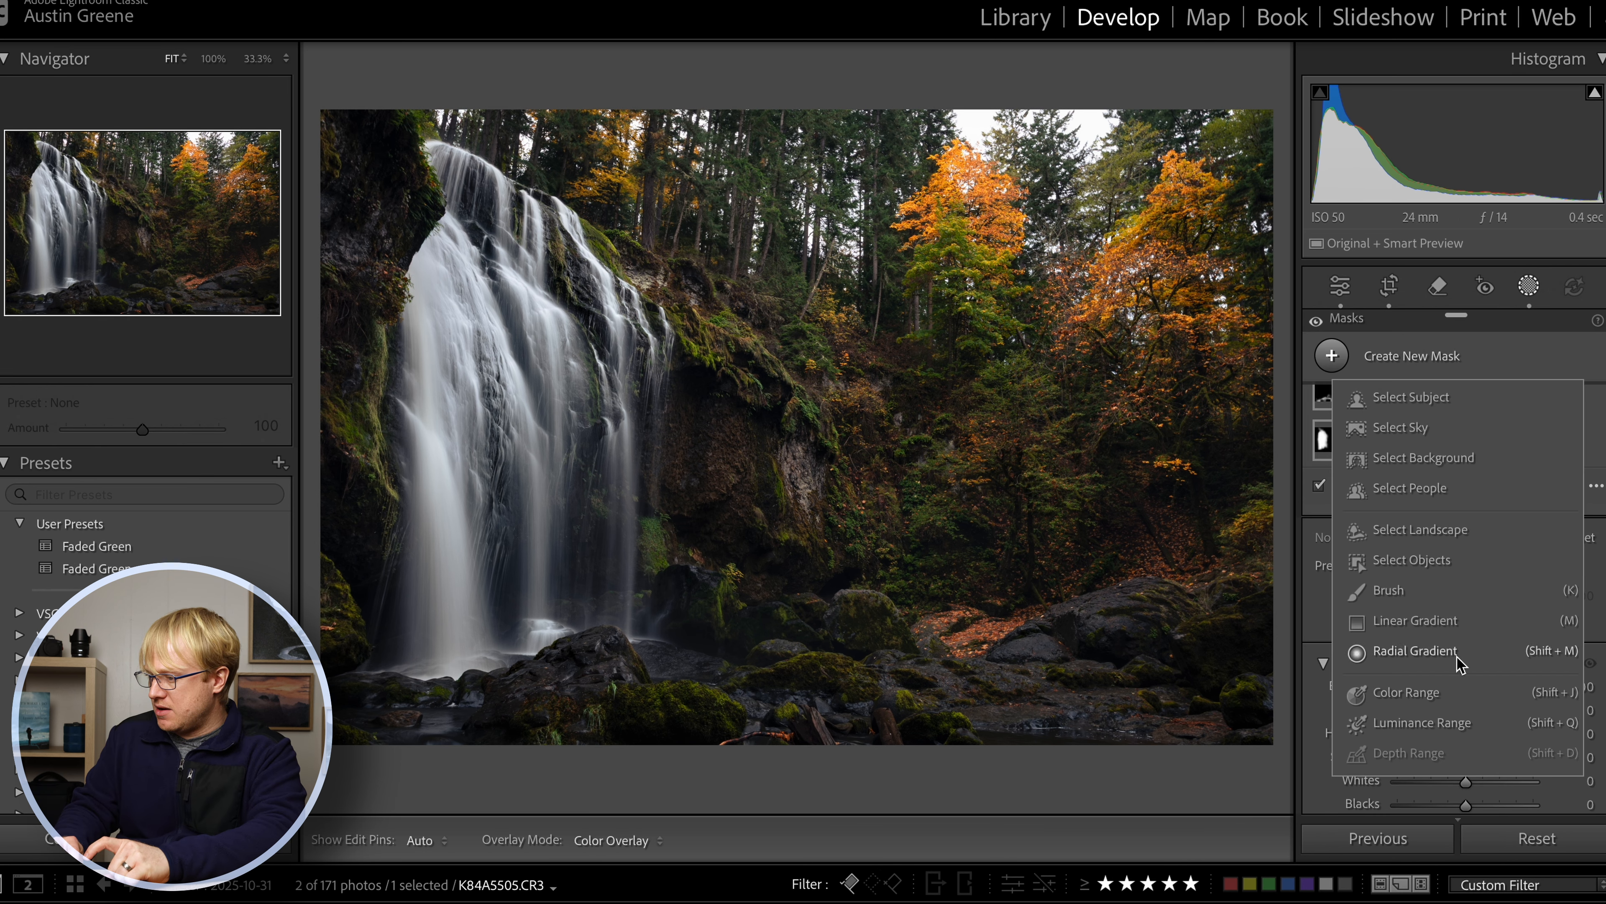
{"action": "left_click", "coordinate": [1433, 629]}
{"action": "mouse_move", "coordinate": [386, 385]}
{"action": "left_mouse_down"}
{"action": "mouse_move", "coordinate": [547, 408]}
{"action": "mouse_move", "coordinate": [404, 407]}
{"action": "left_mouse_up"}
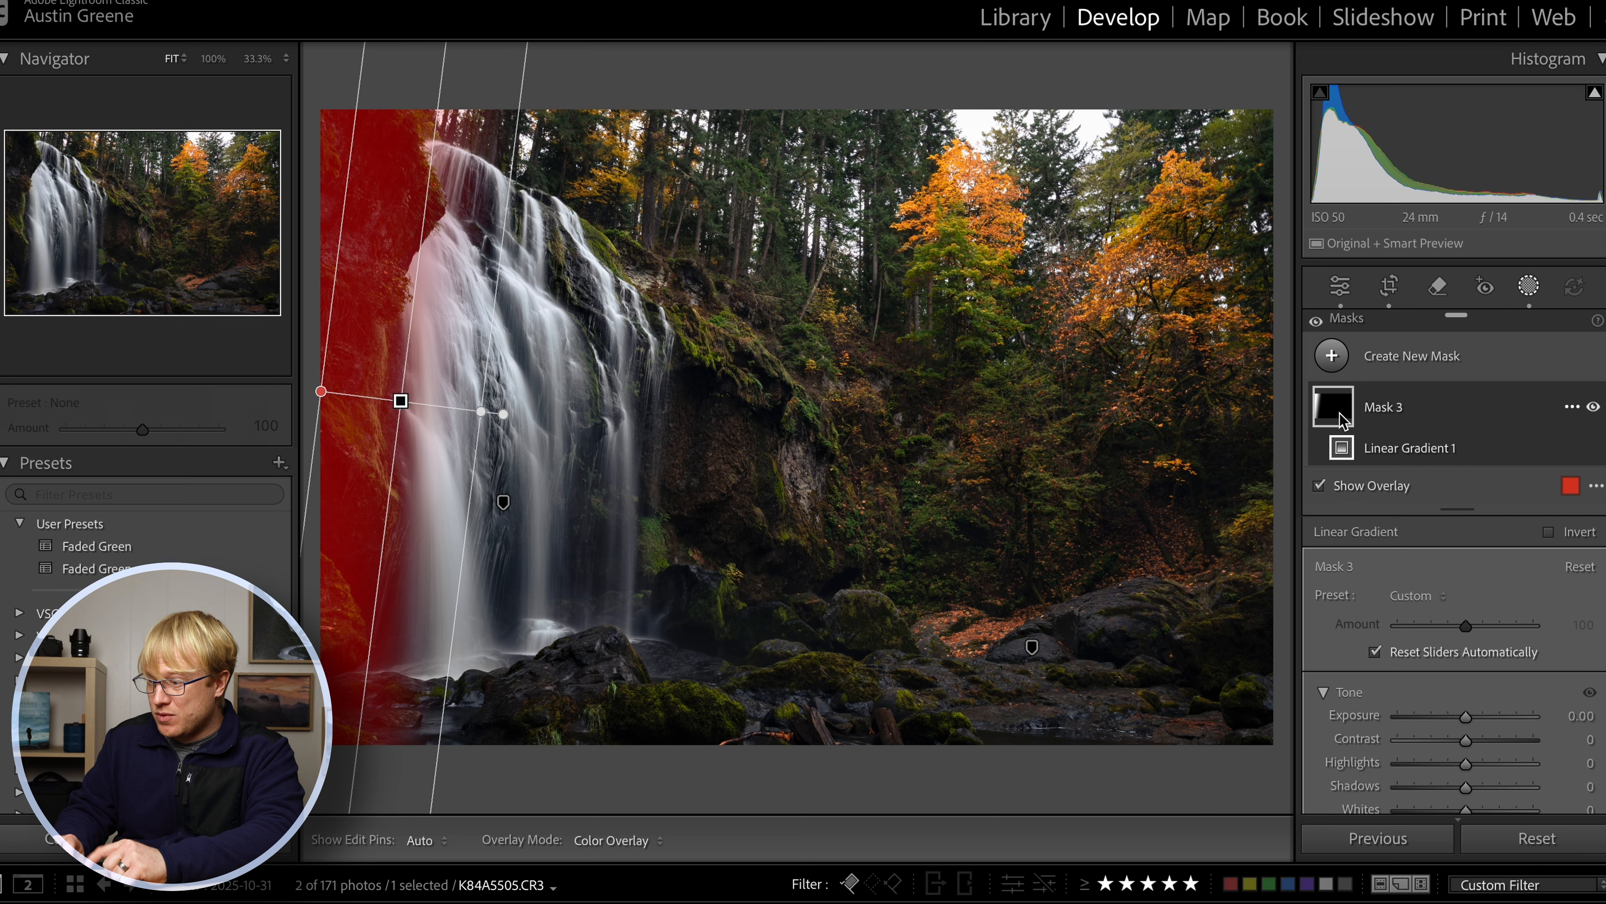
- Subtract a slanted linear gradient from the left-edge cliff mask, rising from the photo's lower edge to exclude the foreground
{"action": "scroll", "coordinate": [1351, 413], "scroll_direction": "down", "scroll_amount": 1}
{"action": "left_click", "coordinate": [1544, 434]}
{"action": "left_click", "coordinate": [1461, 696]}
{"action": "left_click_drag", "start_coordinate": [434, 723], "coordinate": [411, 591]}
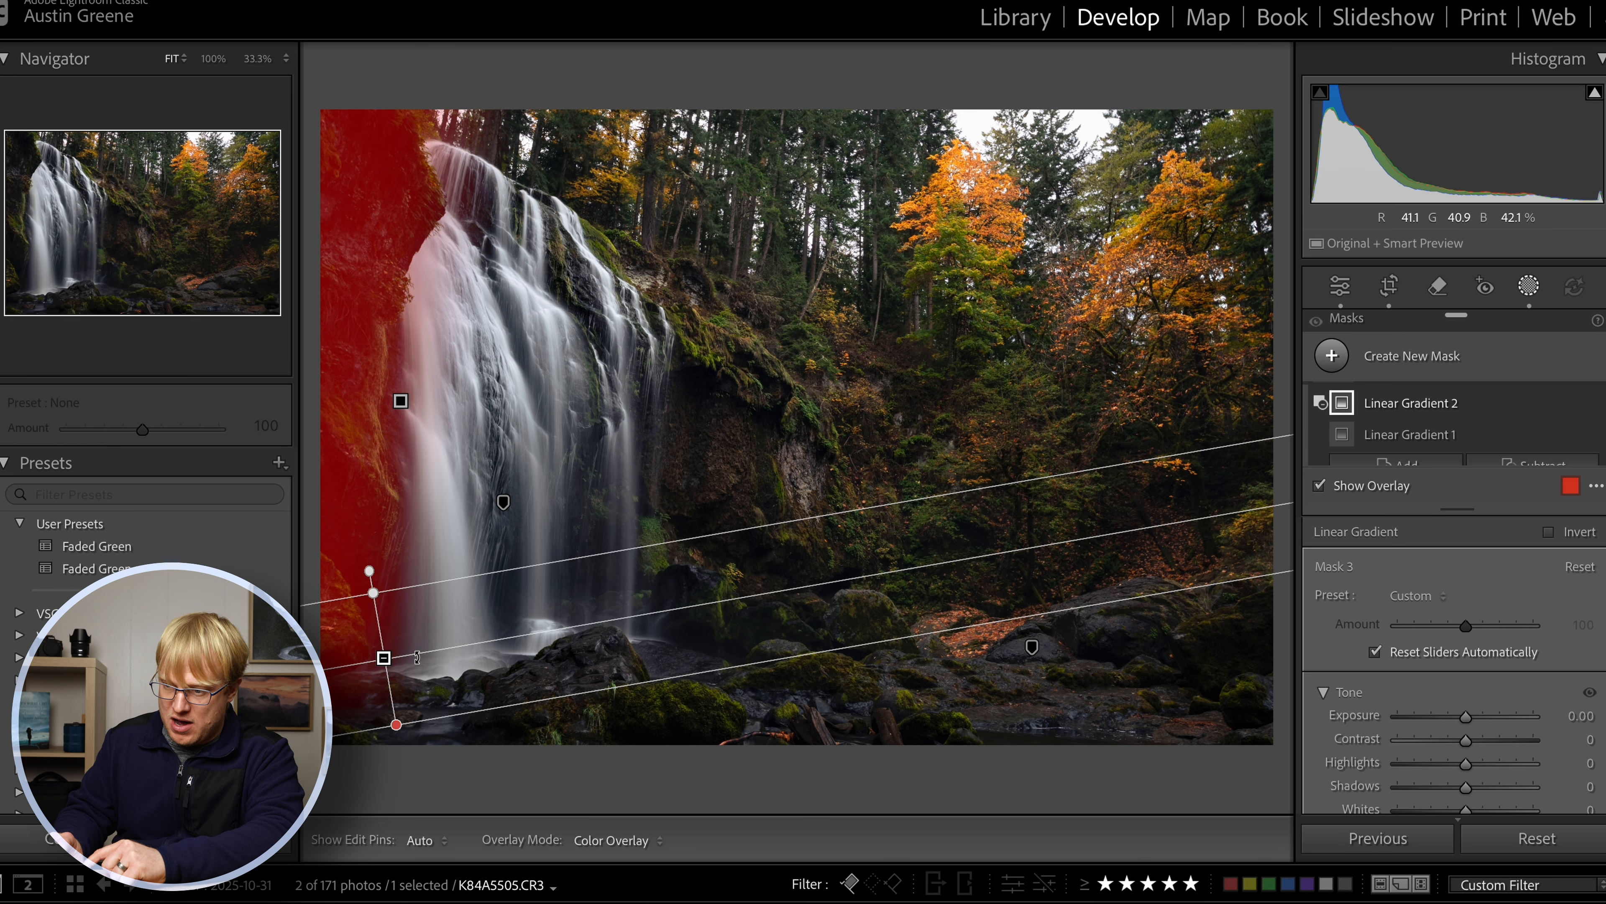